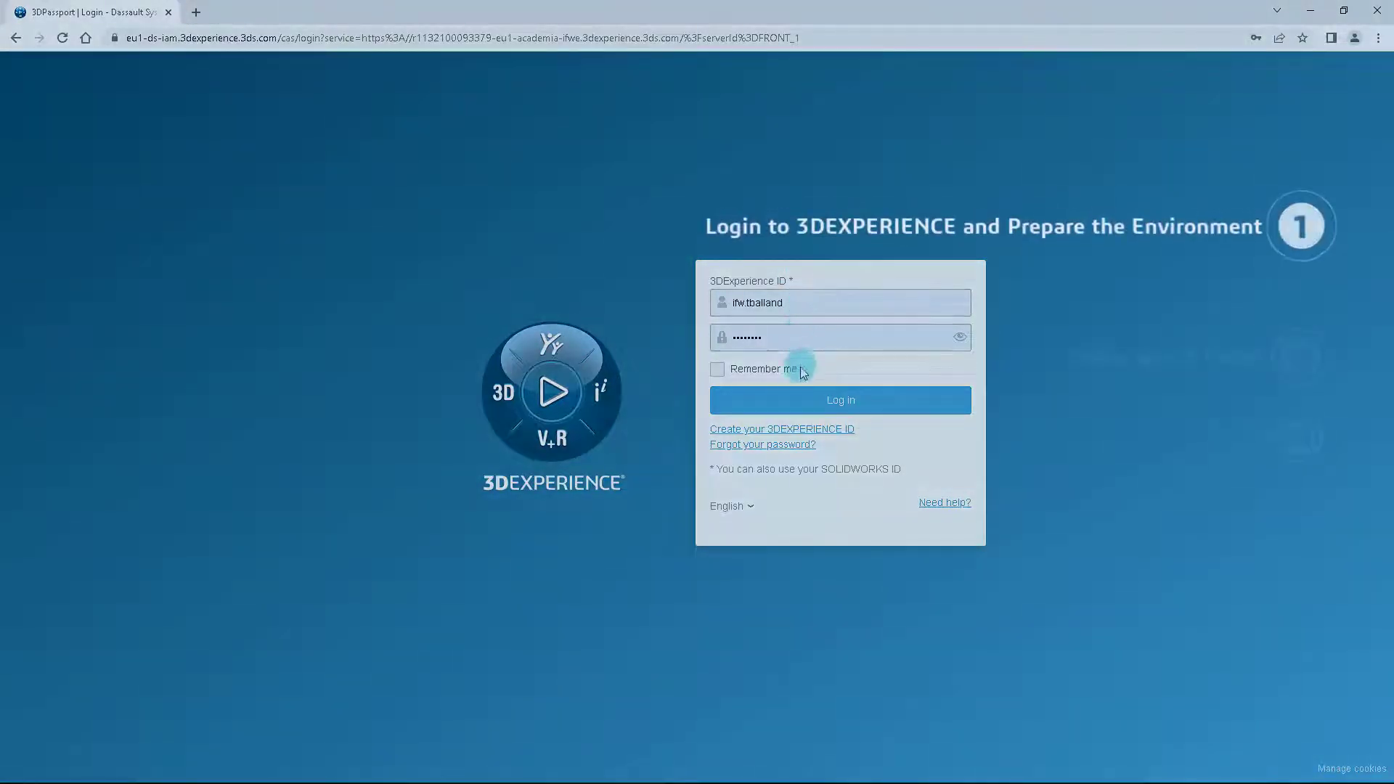
# Step: Log in to 3DEXPERIENCE and launch Composites Design by searching 'composites design' in the 3DCompass
pyautogui.click(804, 407)
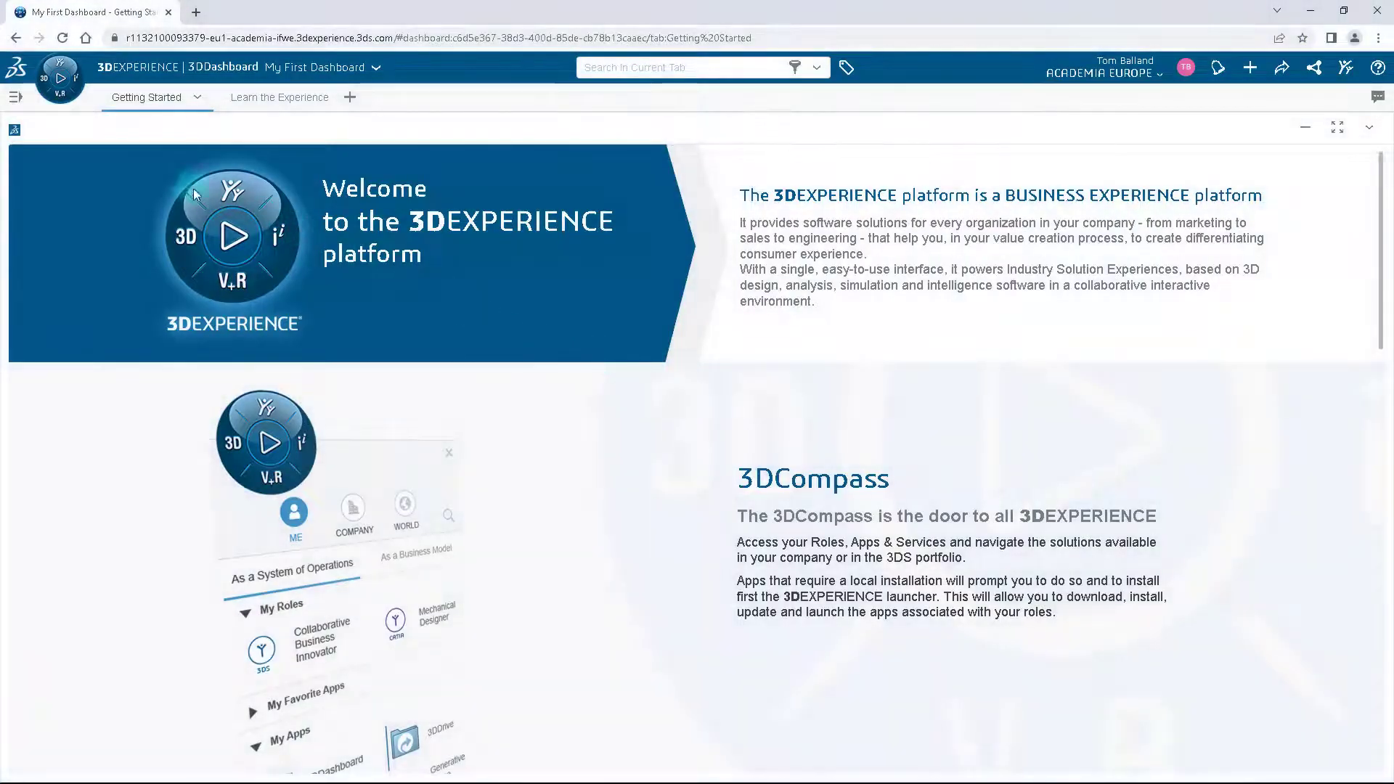
pyautogui.click(49, 98)
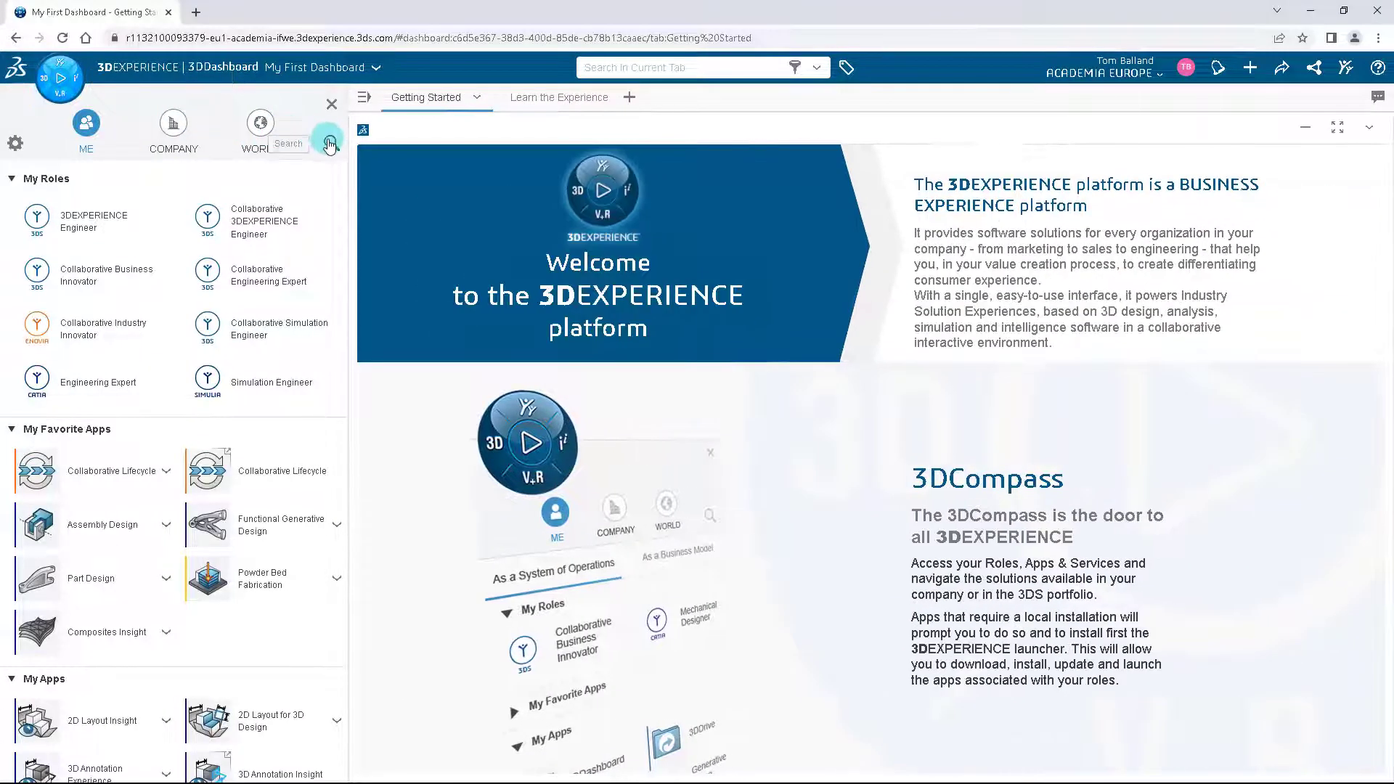
pyautogui.click(330, 143)
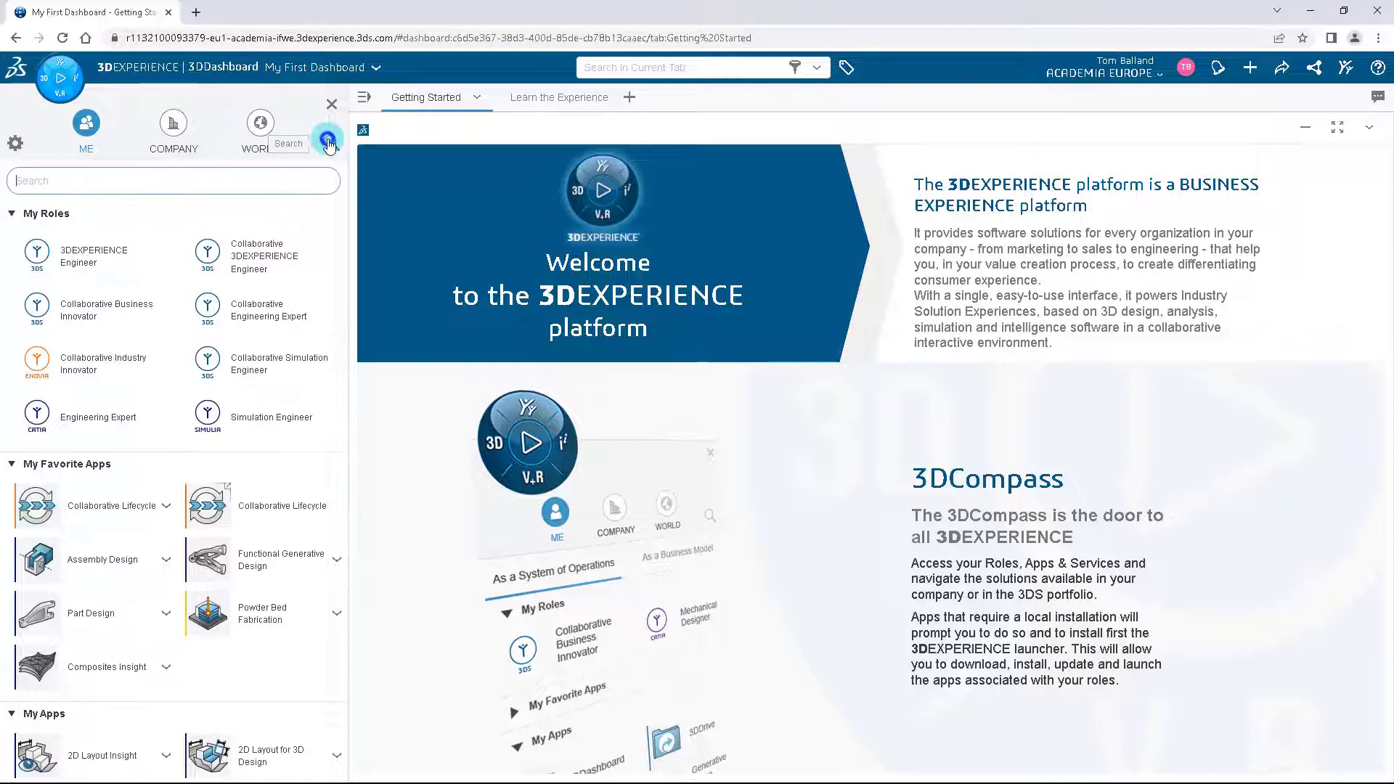
pyautogui.click(290, 186)
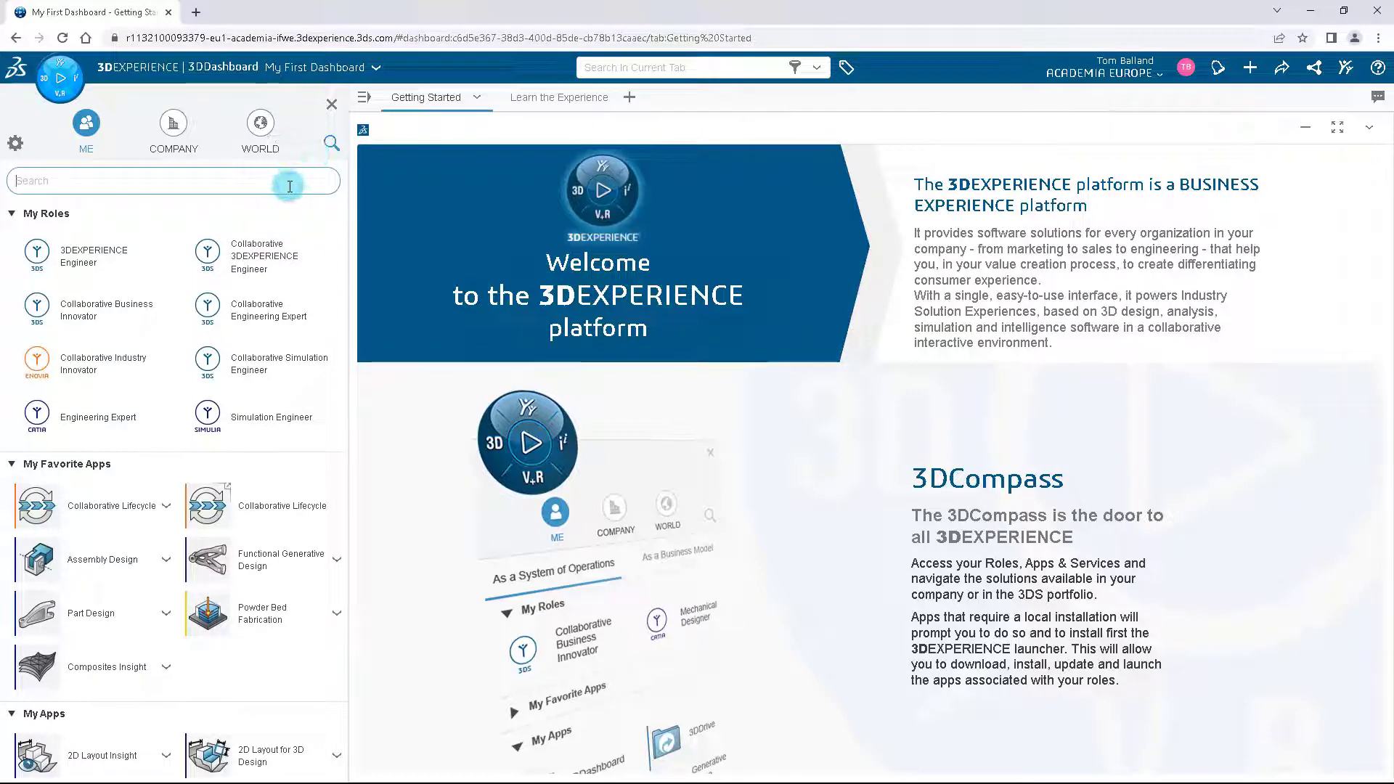
pyautogui.write('composite')
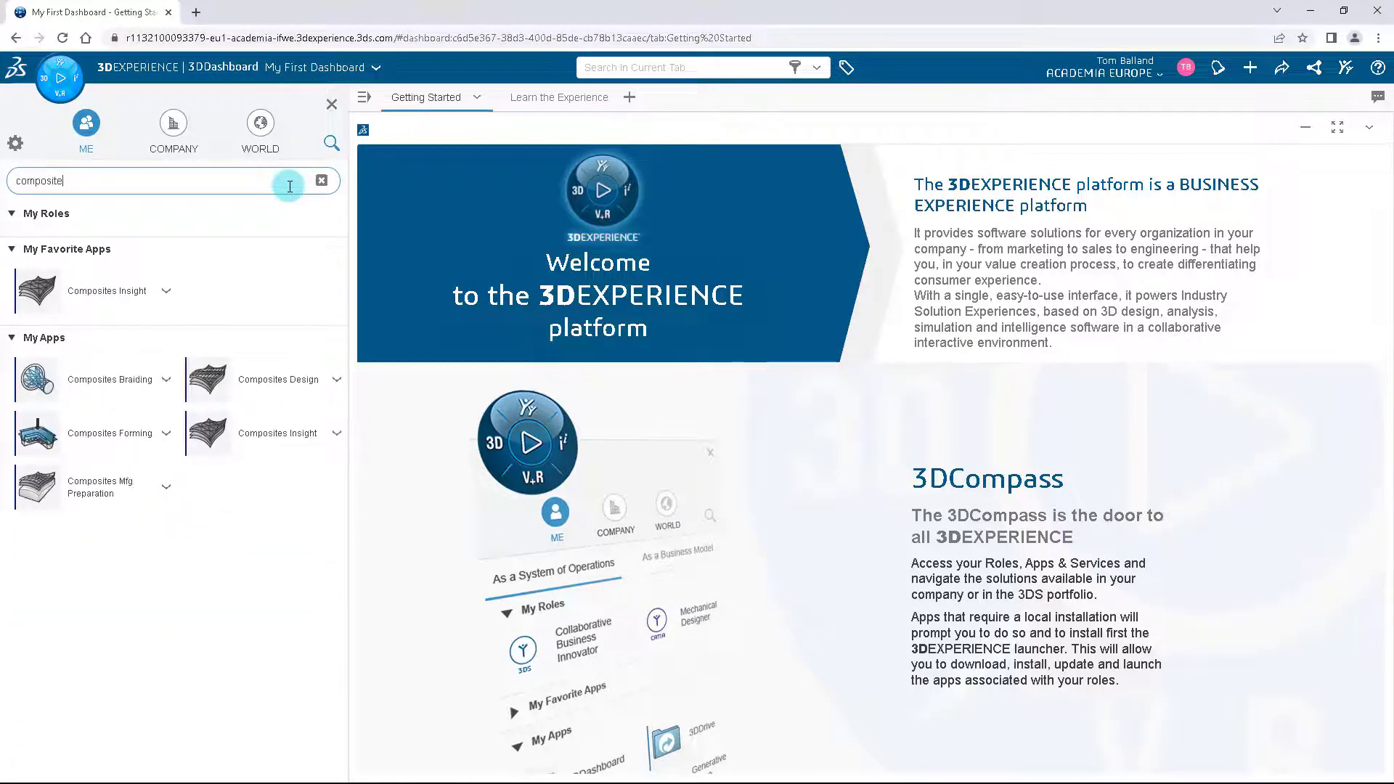
pyautogui.write('s design')
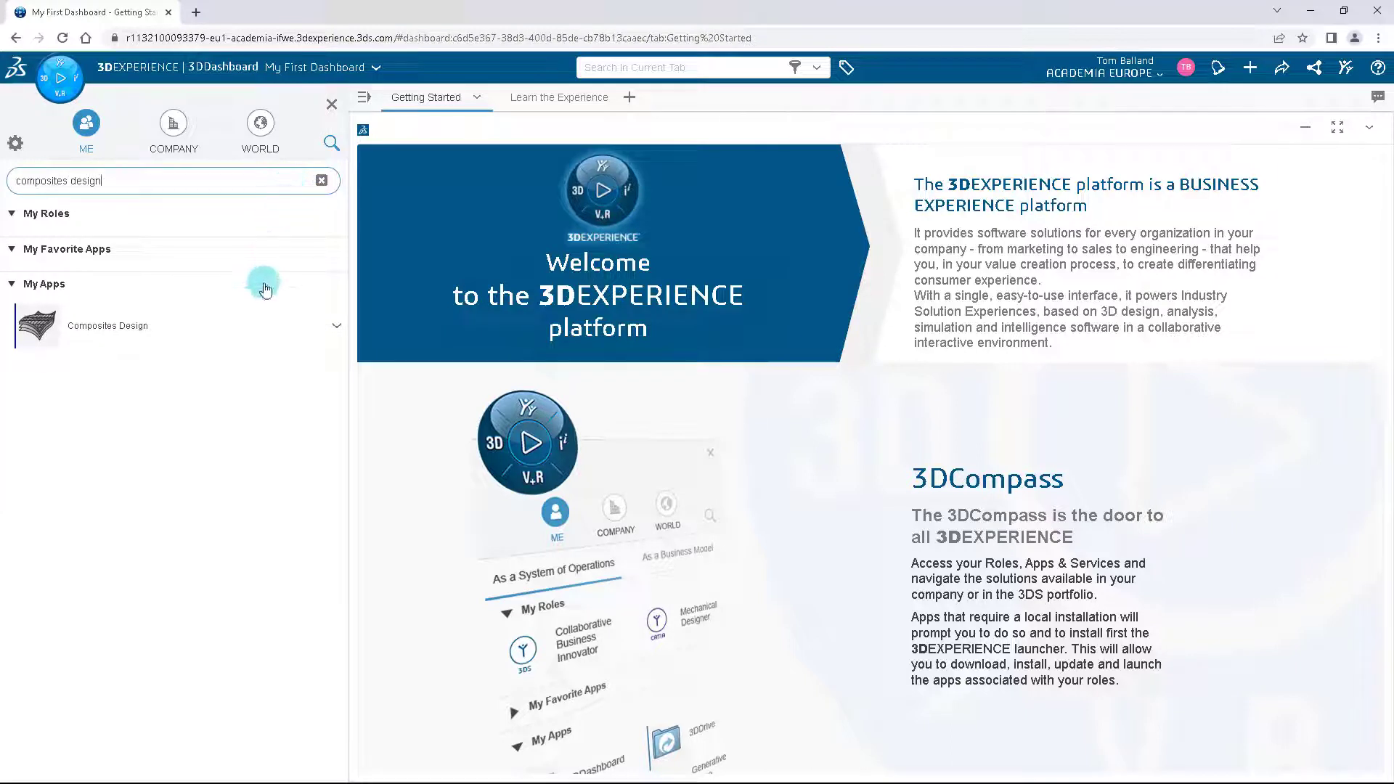
pyautogui.click(254, 333)
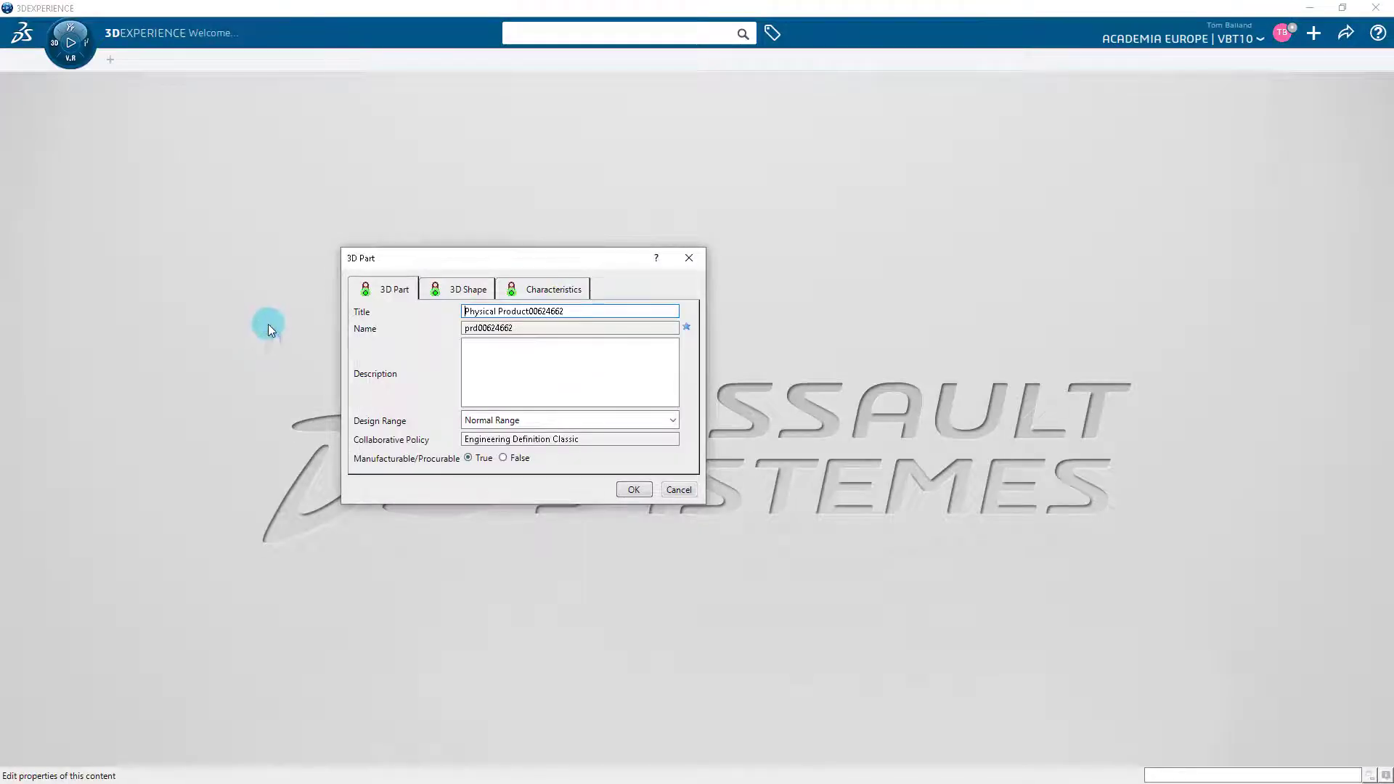
# Step: Import MSS-Aero-CPD_SkinPanel.3dxml as new with an empty duplication string
pyautogui.click(684, 494)
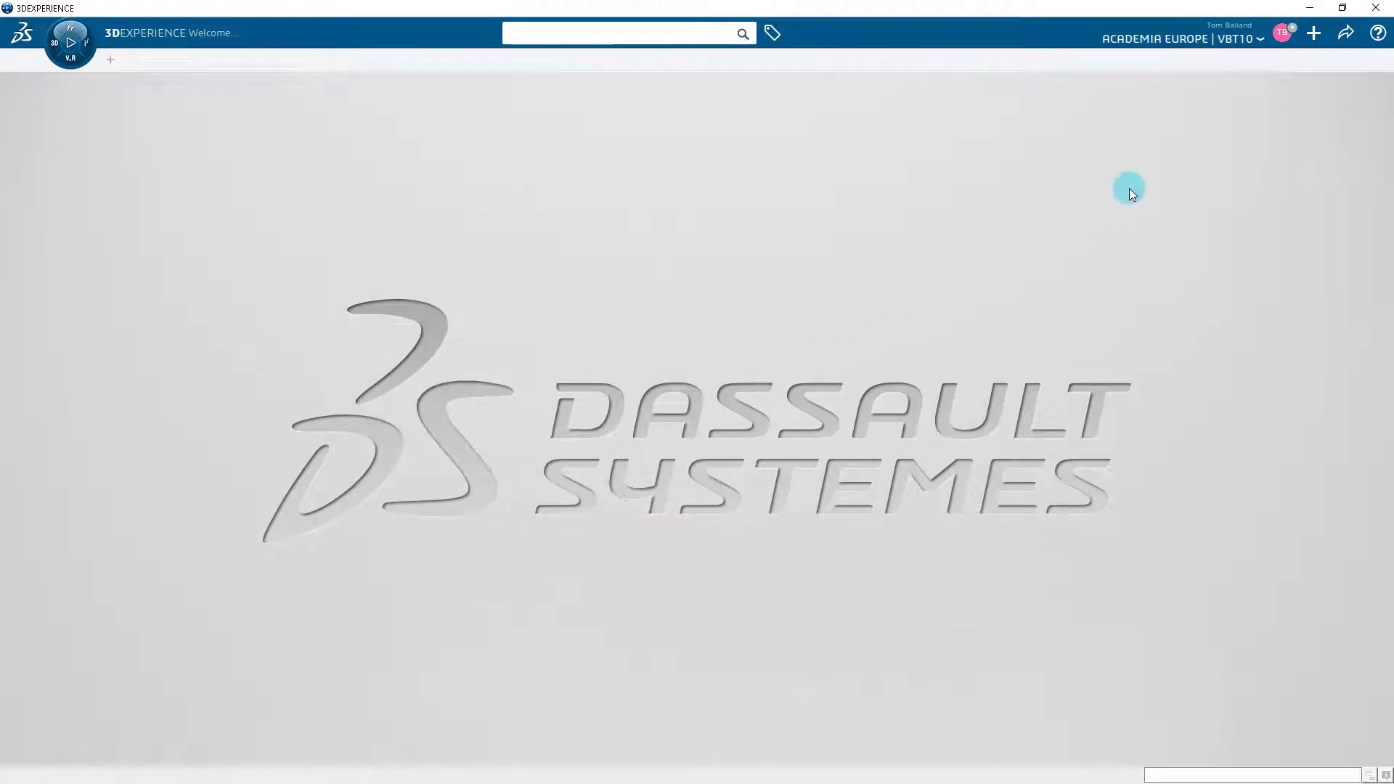
pyautogui.click(1310, 38)
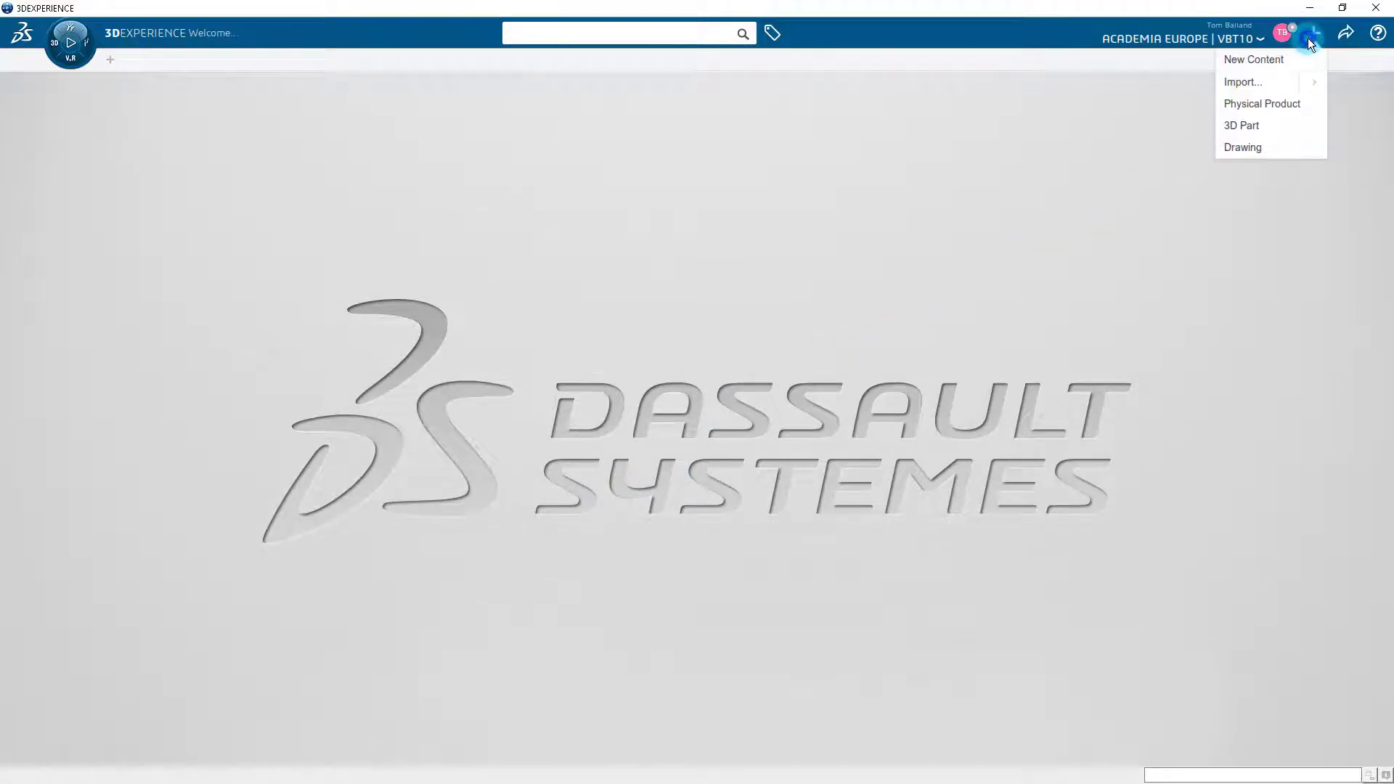
pyautogui.click(1266, 83)
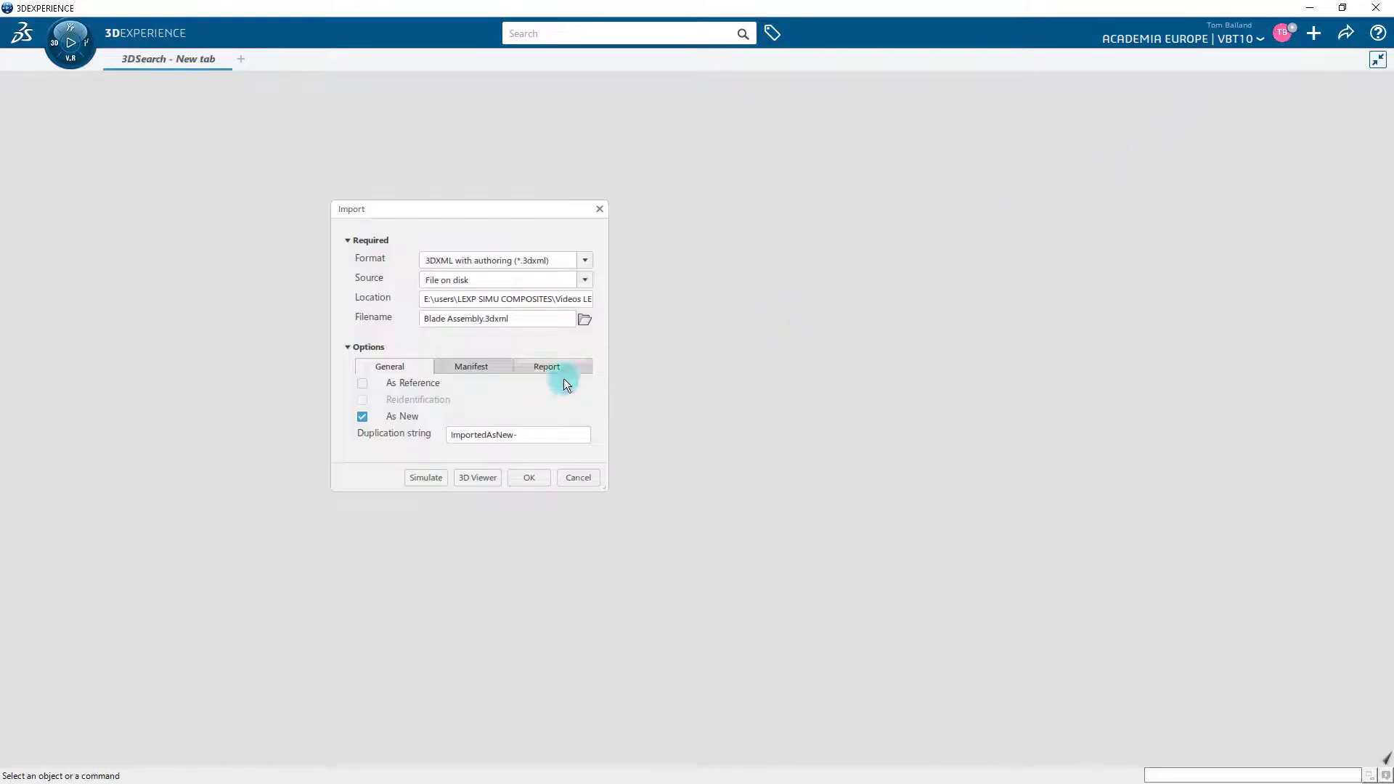
pyautogui.moveTo(530, 436); pyautogui.dragTo(449, 434)
pyautogui.press('BackSpace')
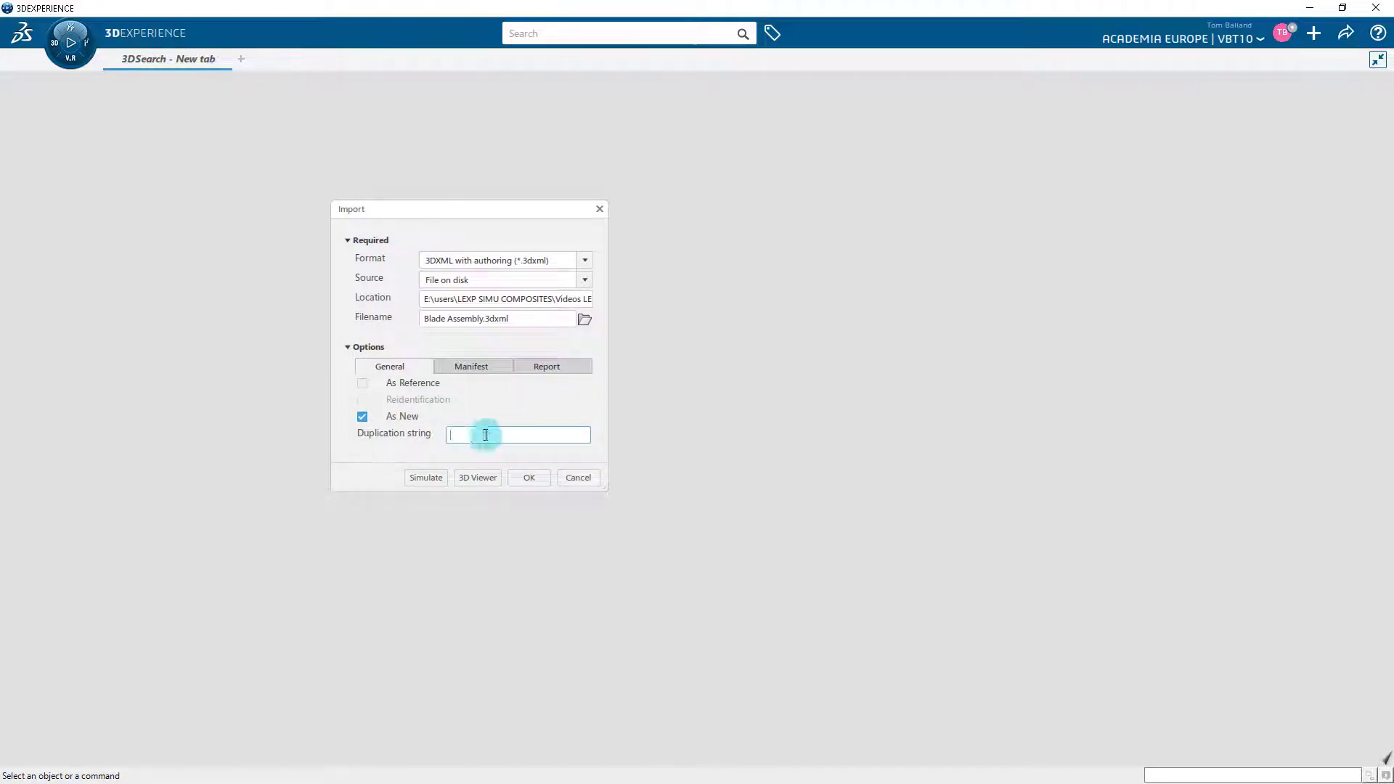
pyautogui.click(585, 320)
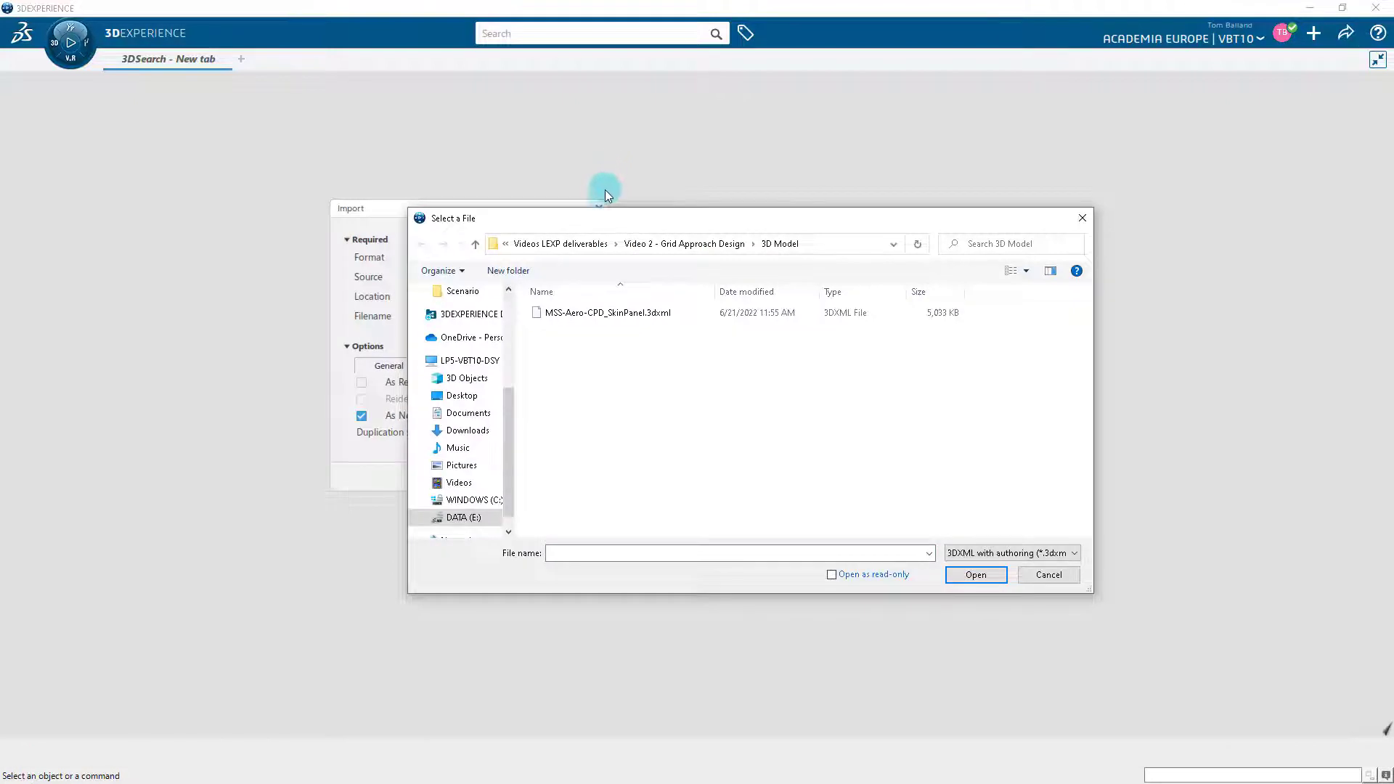
pyautogui.click(626, 313)
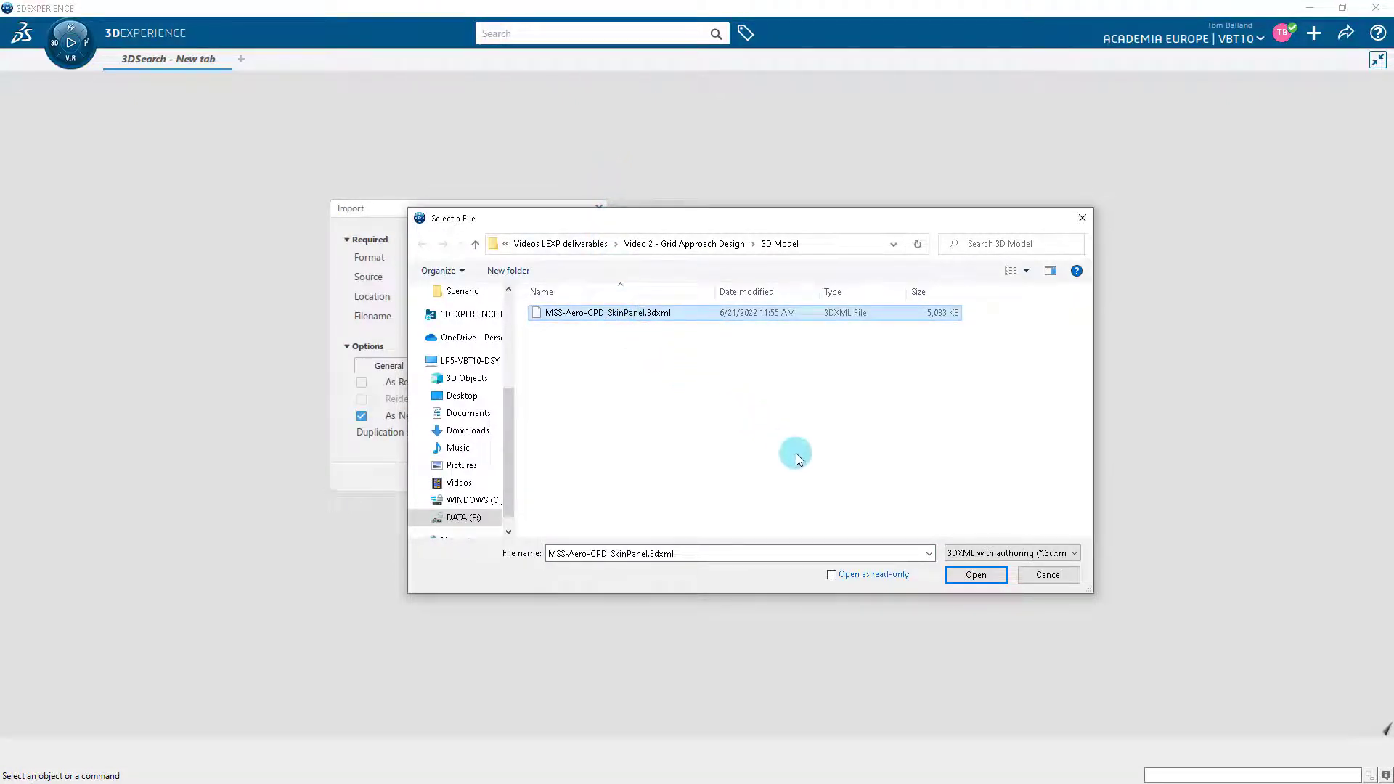
pyautogui.click(975, 574)
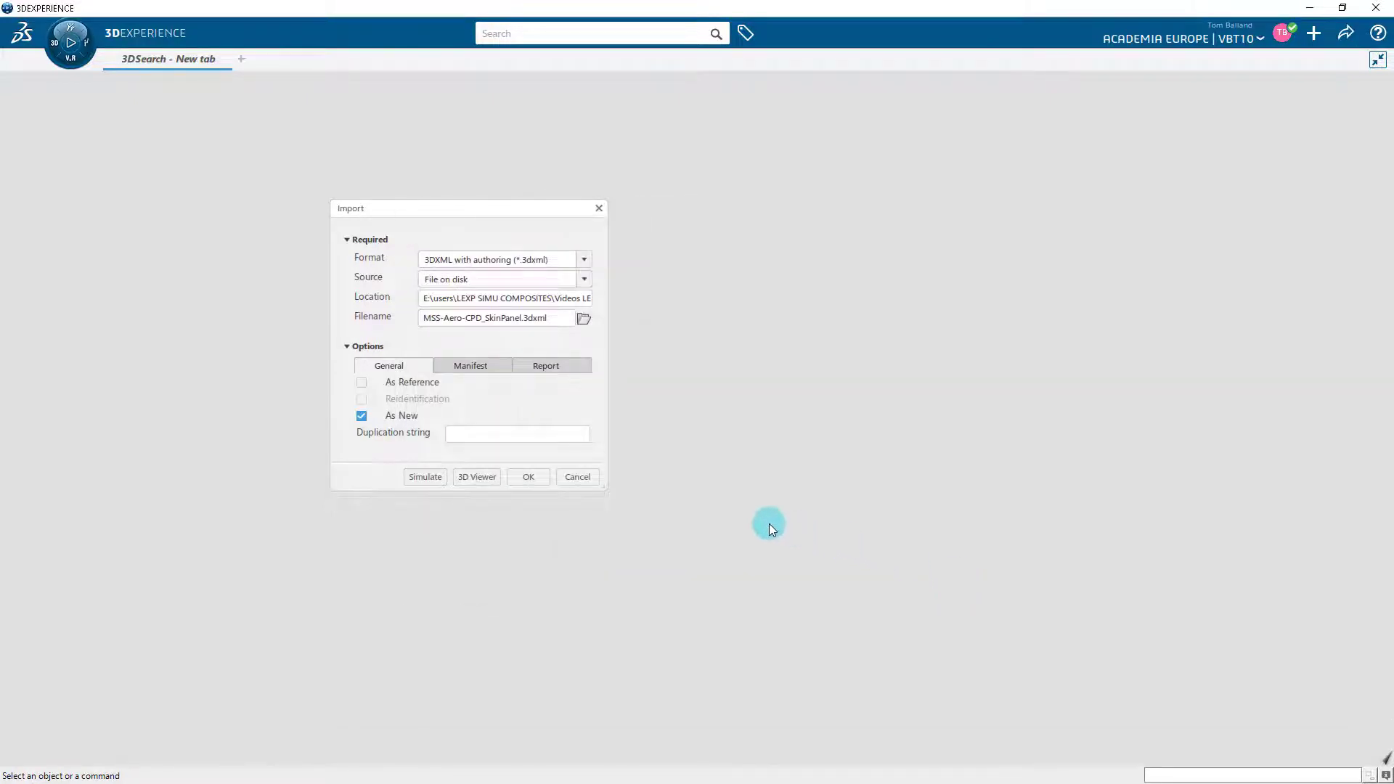
pyautogui.click(530, 477)
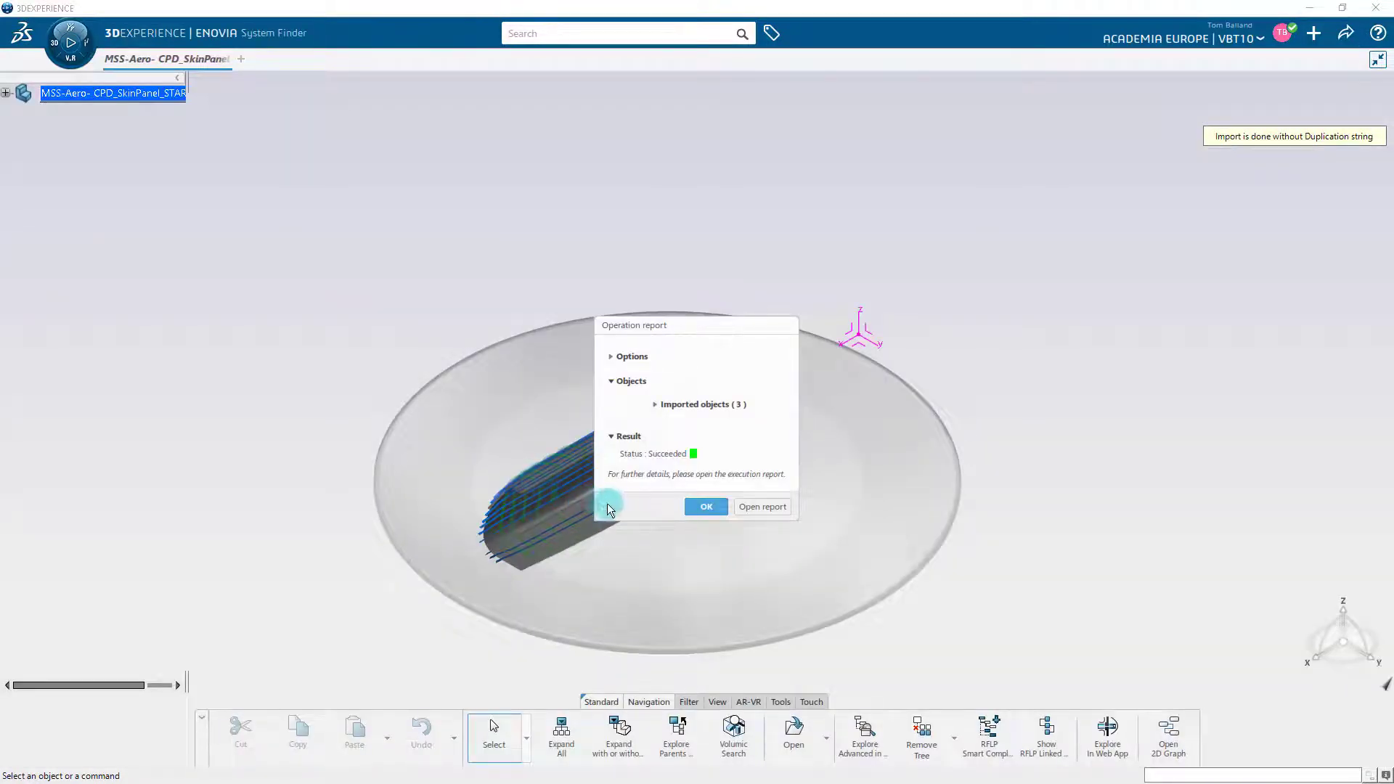
# Step: Close the import report and open the MSS-Aero-CPD_SkinPanel_START A.1 product for editing
pyautogui.click(704, 507)
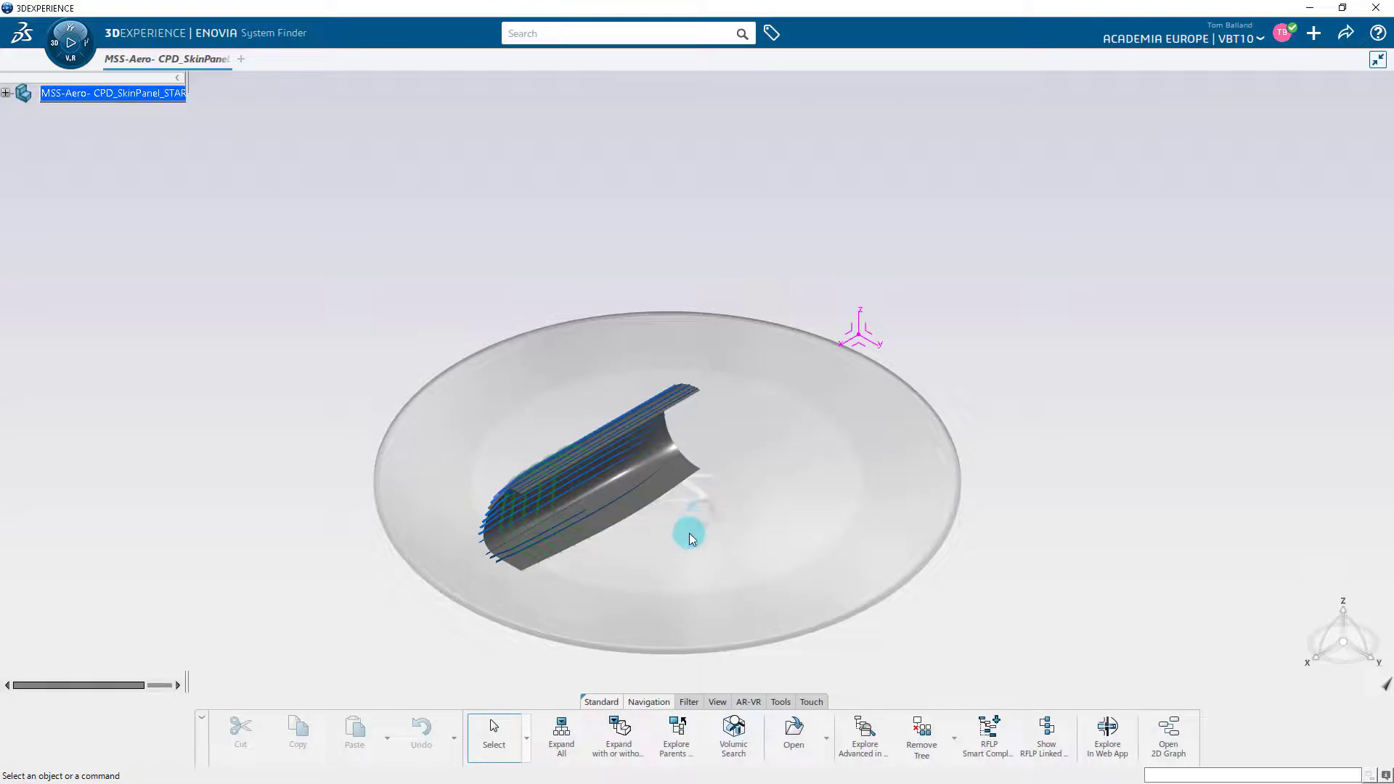
pyautogui.moveTo(688, 537)
pyautogui.mouseDown(button='middle')
pyautogui.moveTo(590, 498)
pyautogui.moveTo(569, 457)
pyautogui.mouseUp(button='middle')
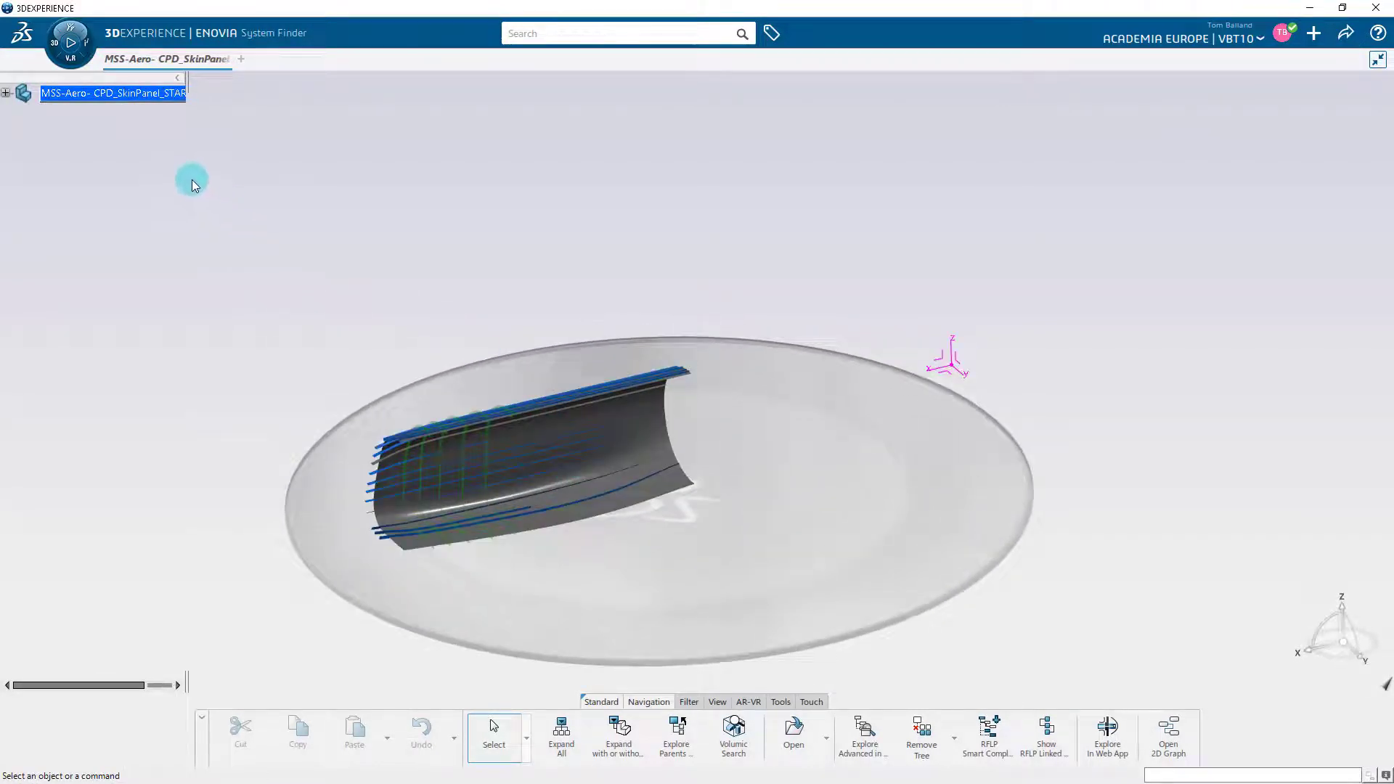
pyautogui.rightClick(110, 98)
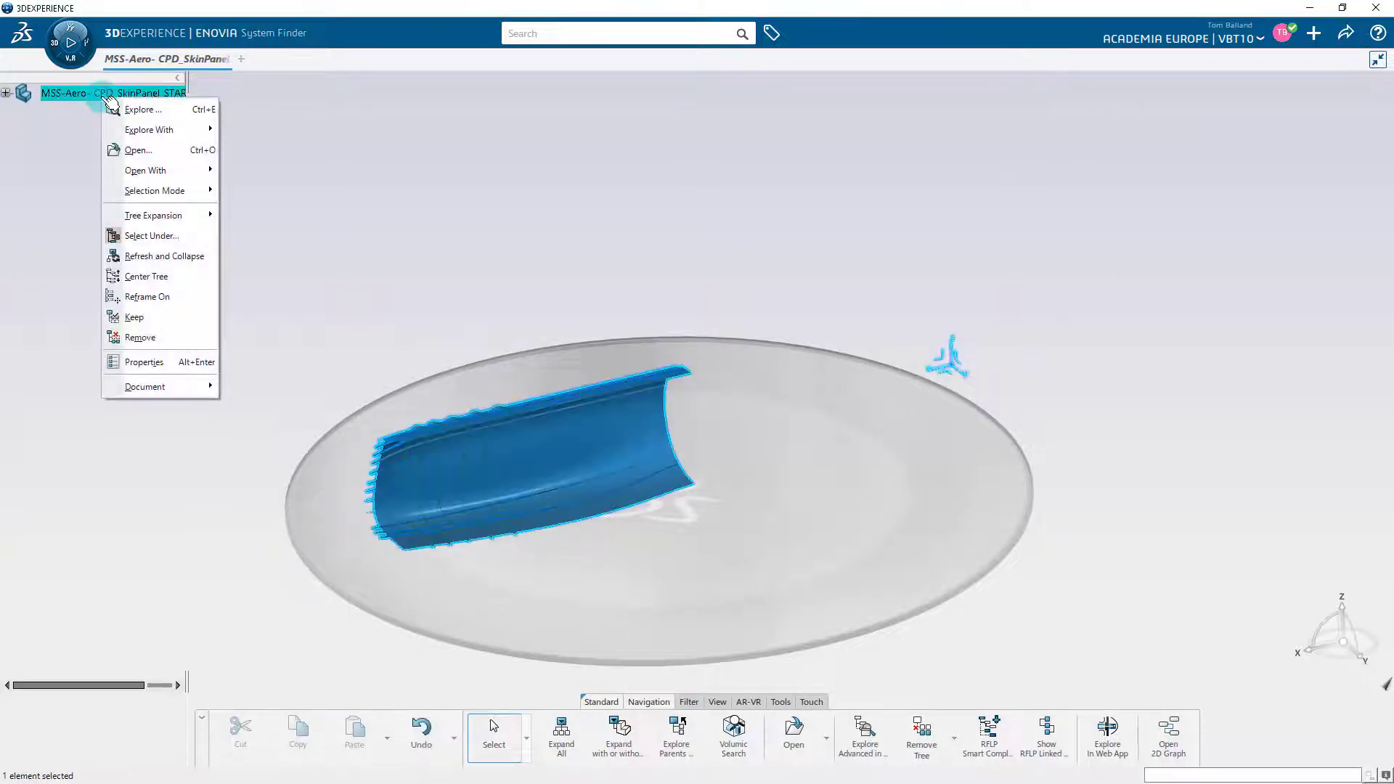
pyautogui.click(137, 151)
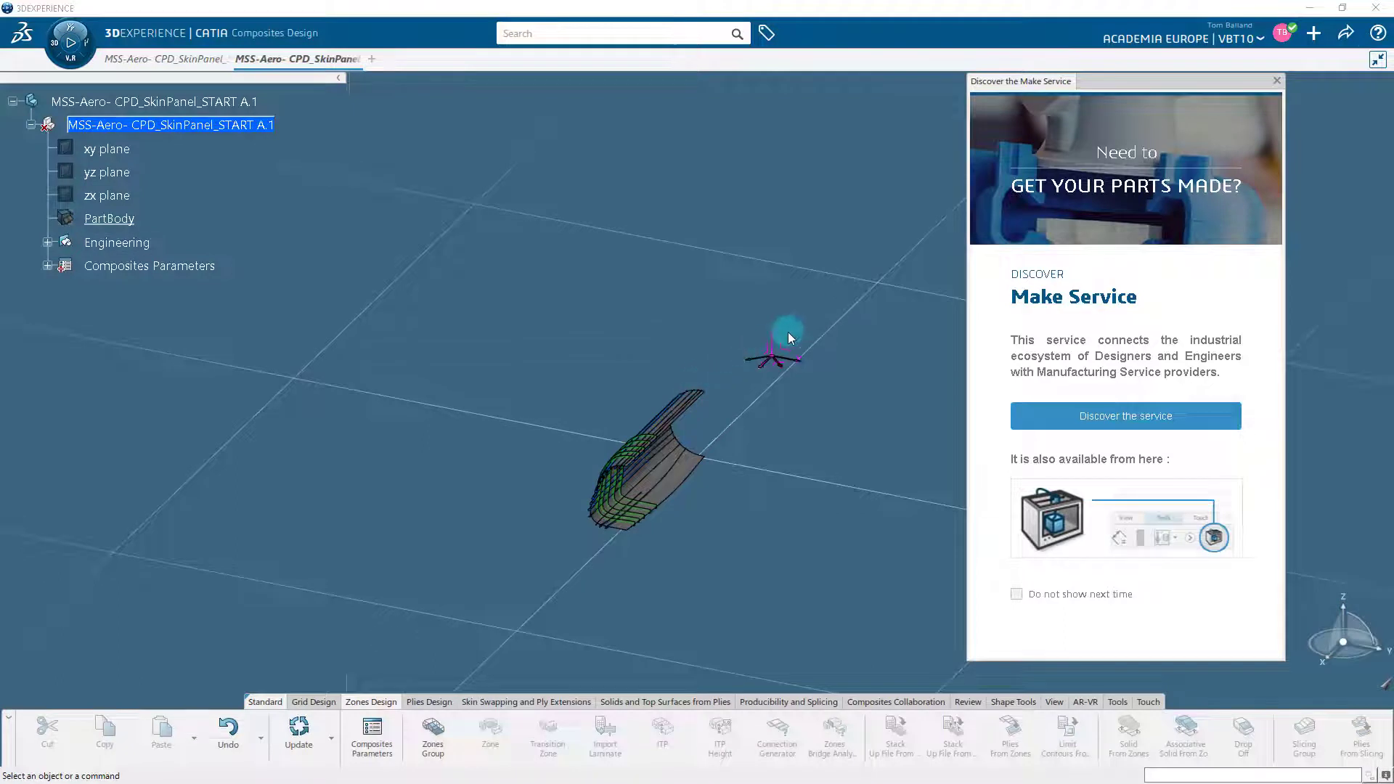
# Step: Close the Make Service panel, zoom in on the skin panel and show the Grid Design tools
pyautogui.click(1278, 80)
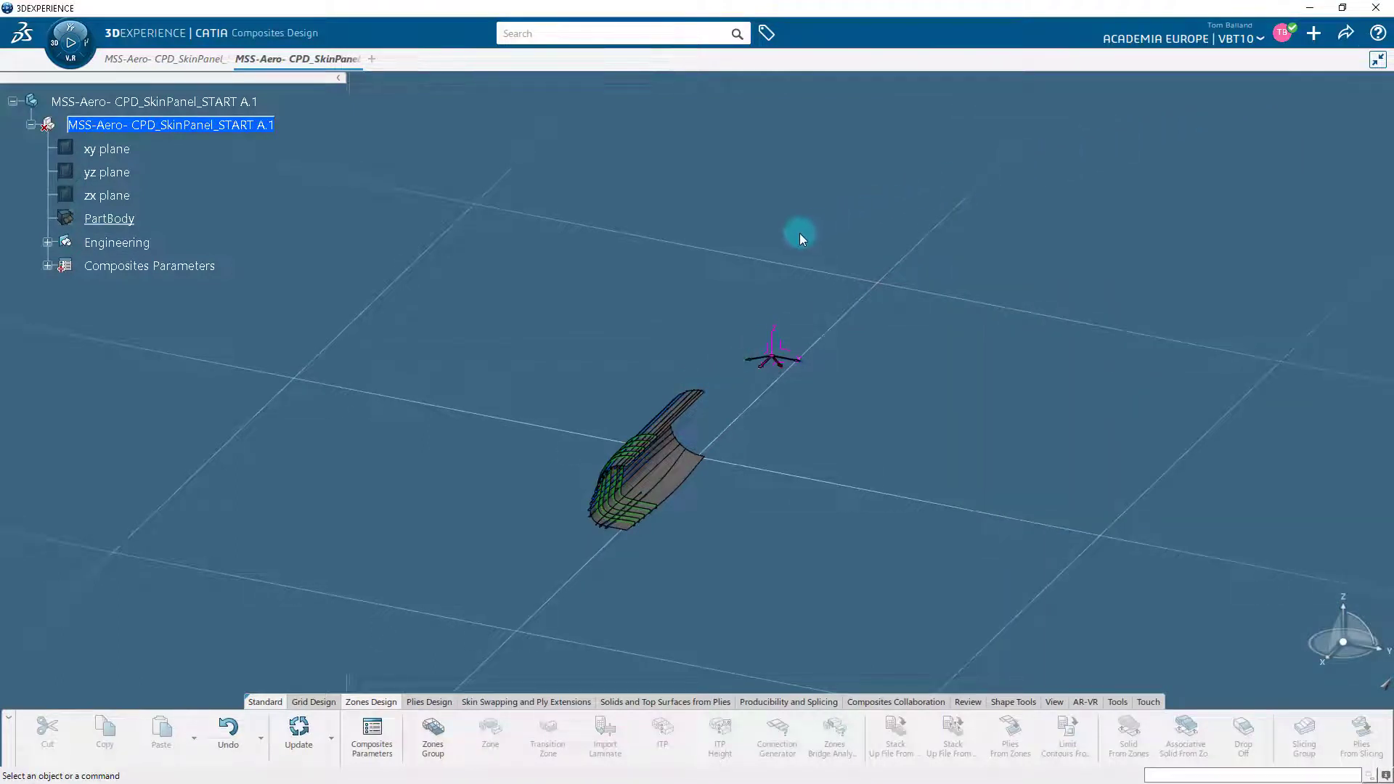
pyautogui.moveTo(604, 445); pyautogui.dragTo(639, 258, button='middle')
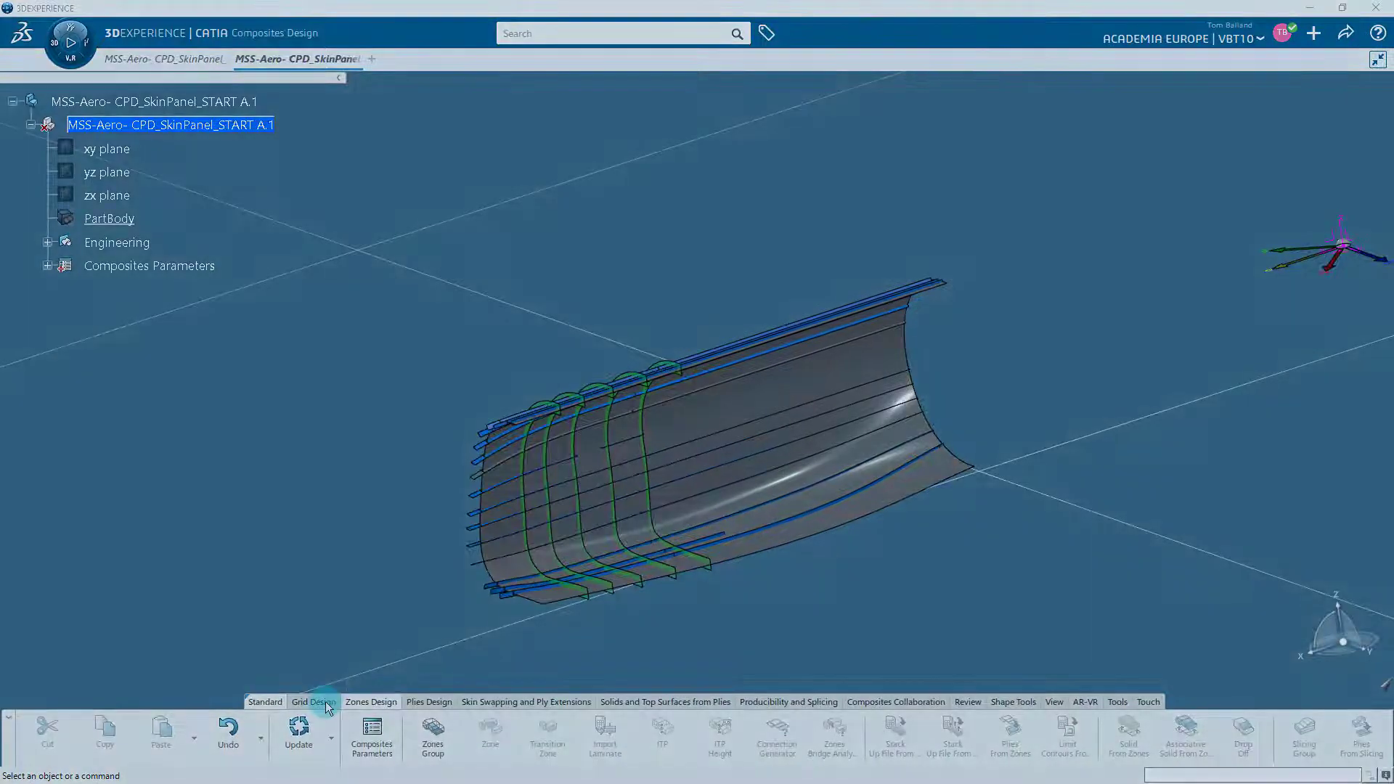
pyautogui.click(325, 701)
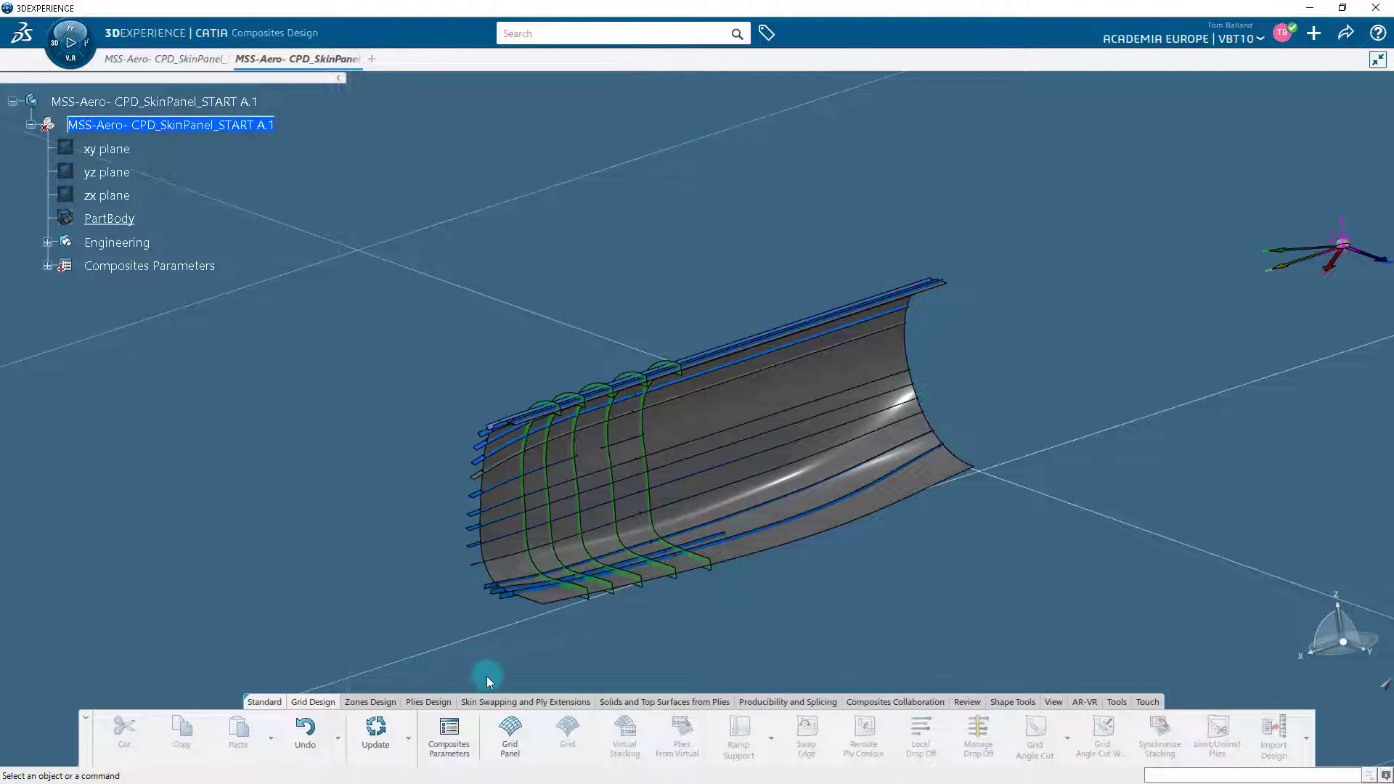
# Step: Start a Grid Panel on the SURFACE_START skin surface using Rosette.1
pyautogui.click(516, 731)
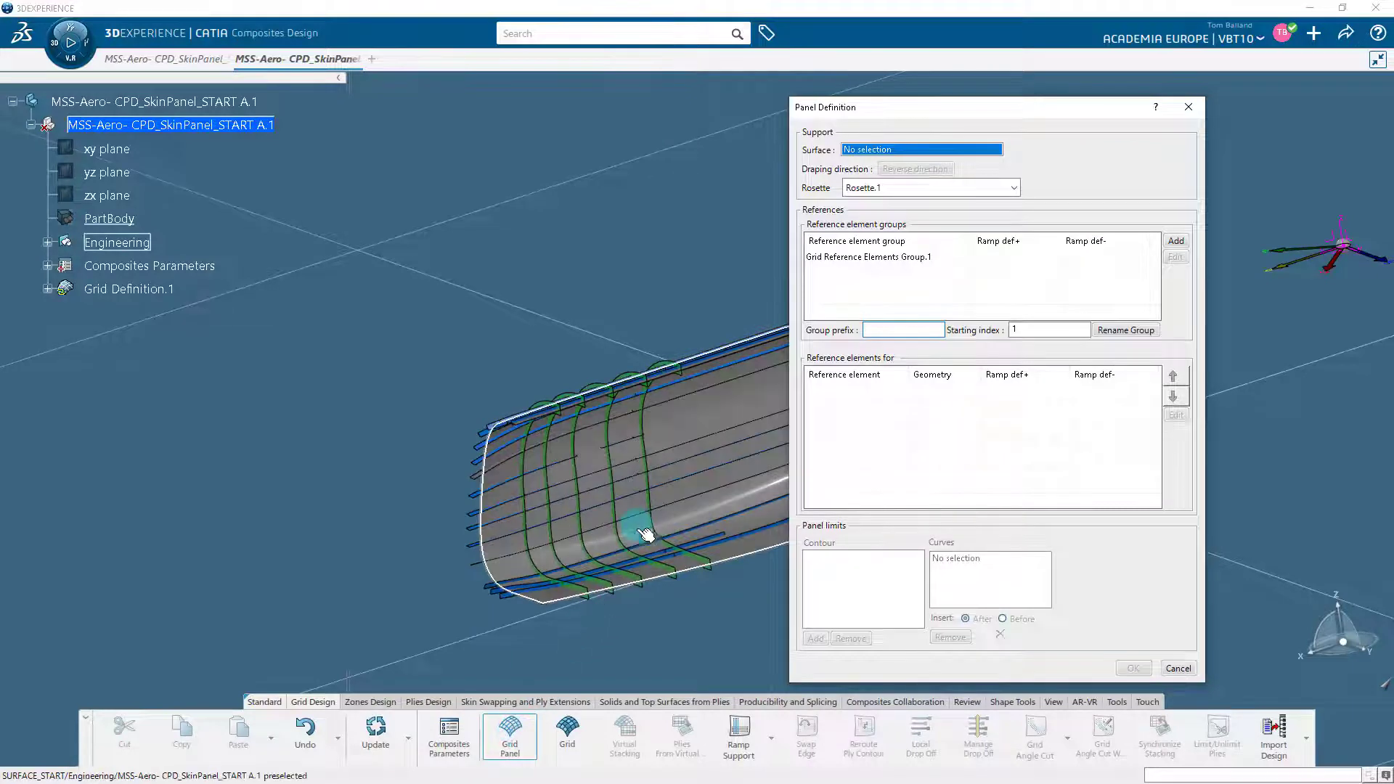
pyautogui.moveTo(646, 533); pyautogui.dragTo(451, 455, button='middle')
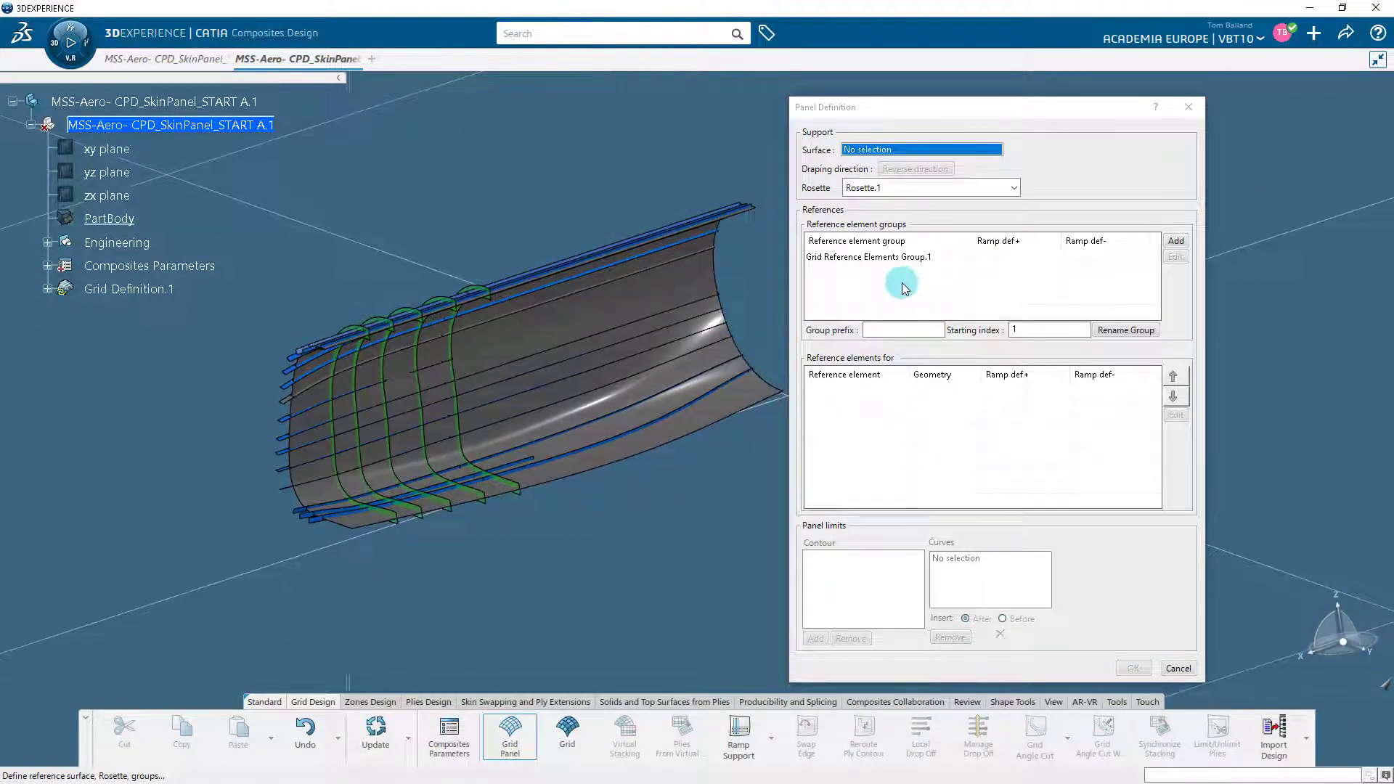
pyautogui.click(653, 299)
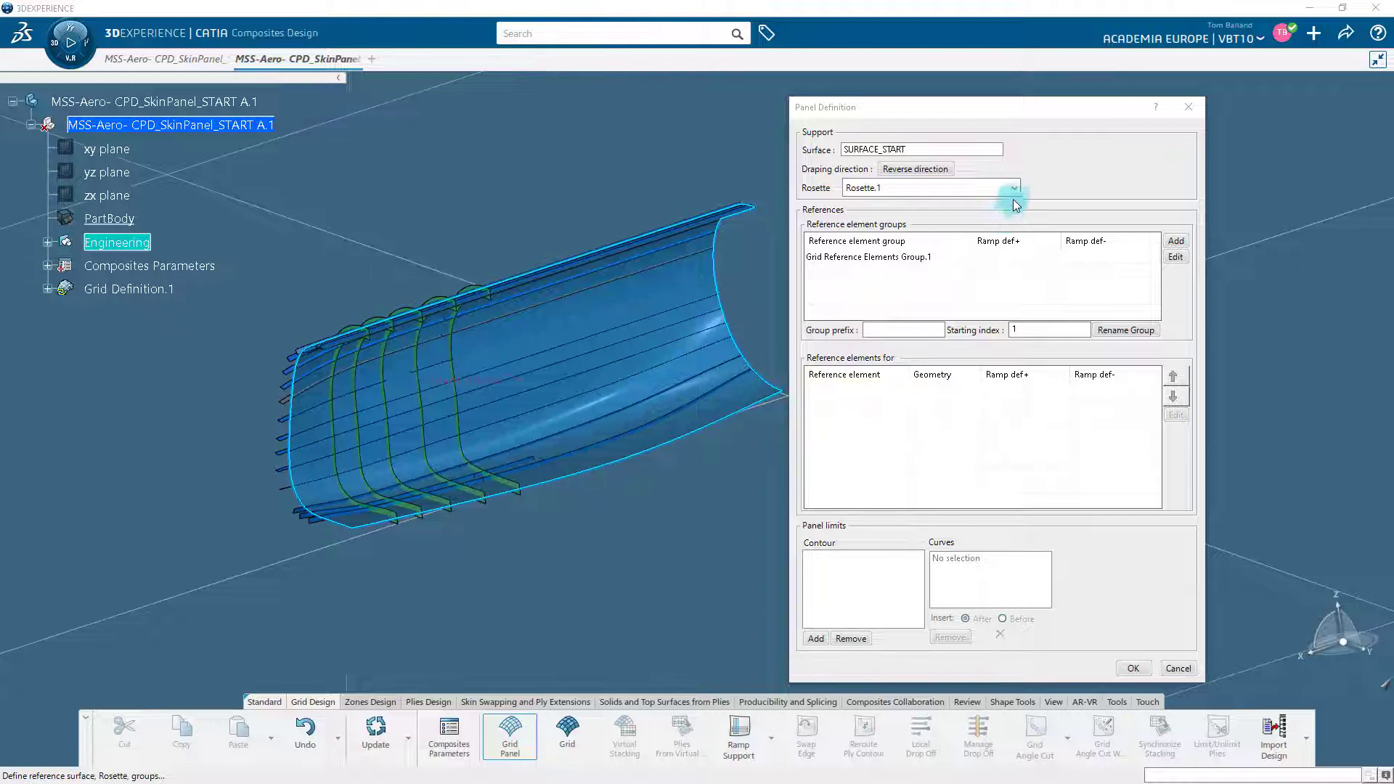
pyautogui.click(1015, 190)
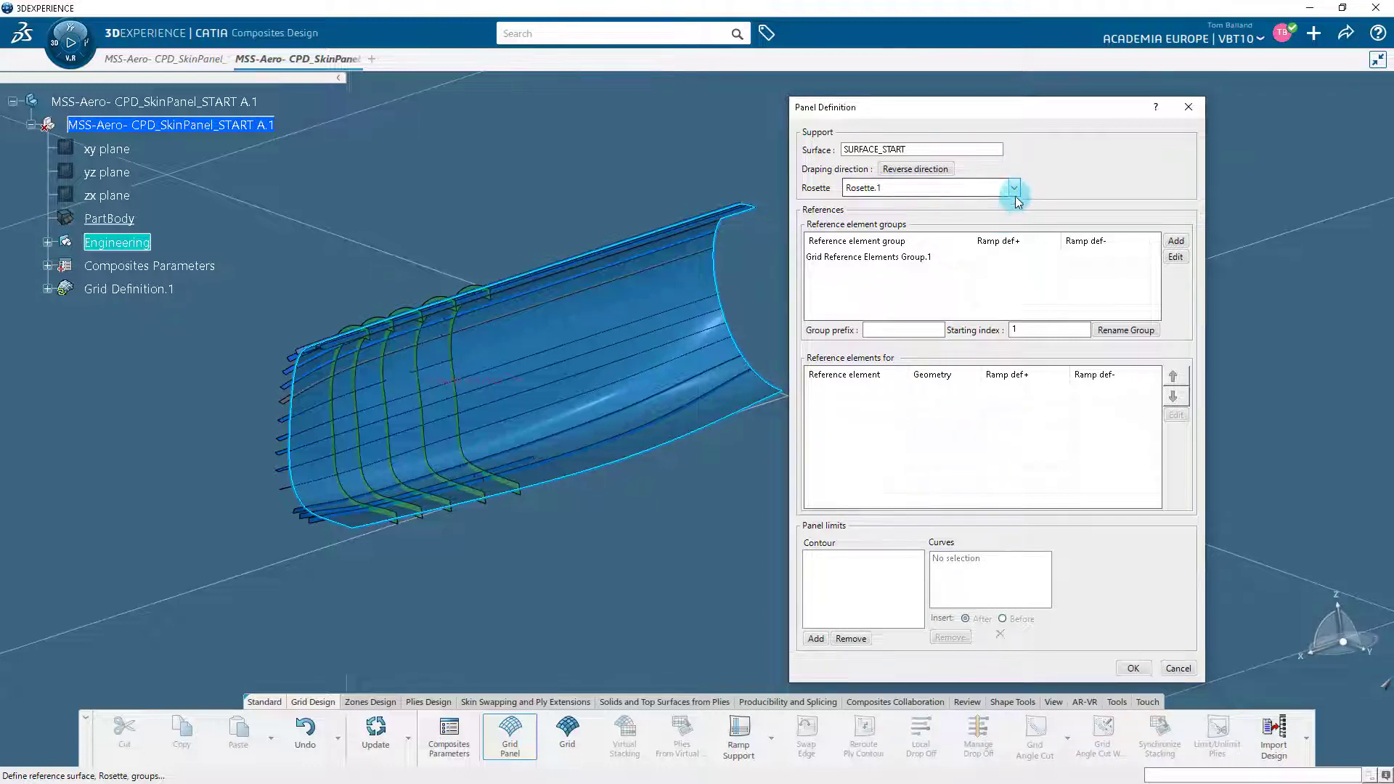
pyautogui.click(1004, 218)
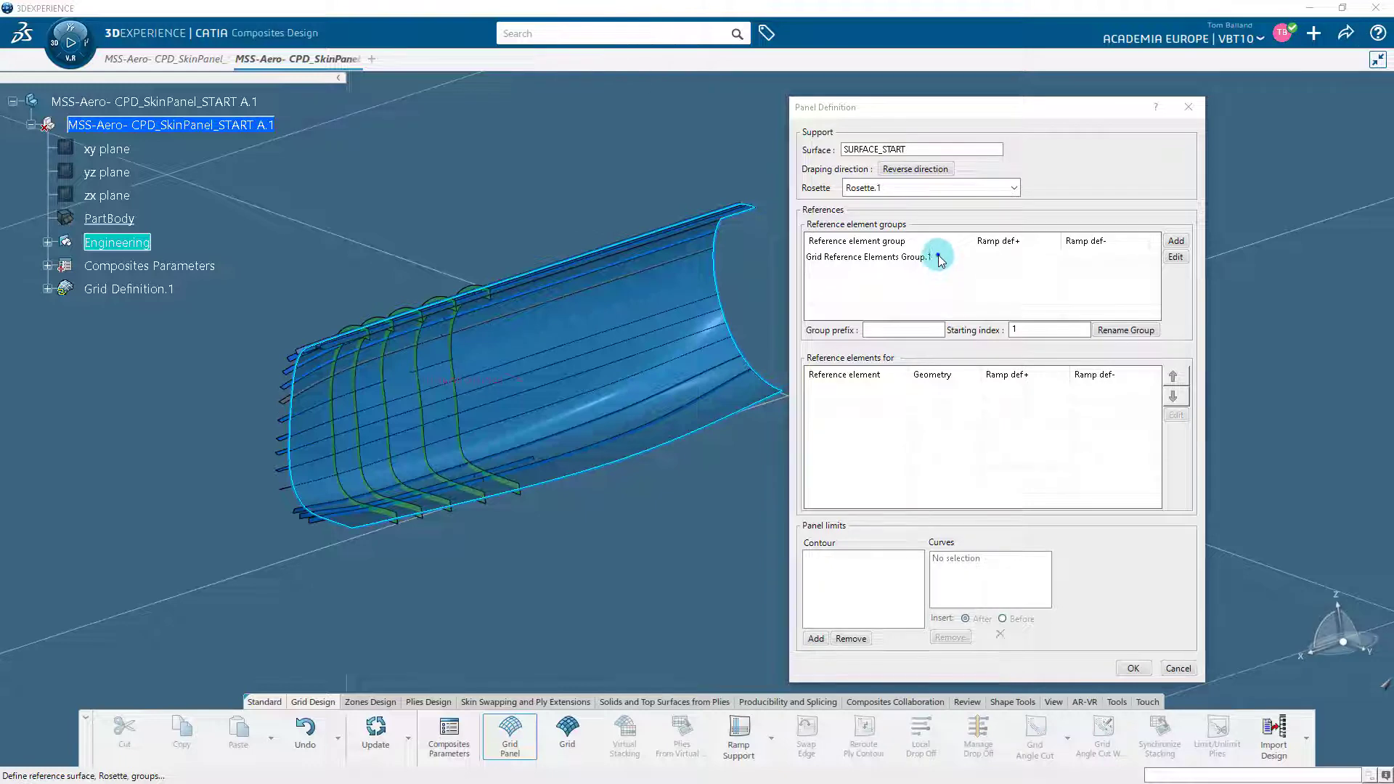
# Step: Rename the first reference element group to FRAMES Group.1
pyautogui.click(914, 257)
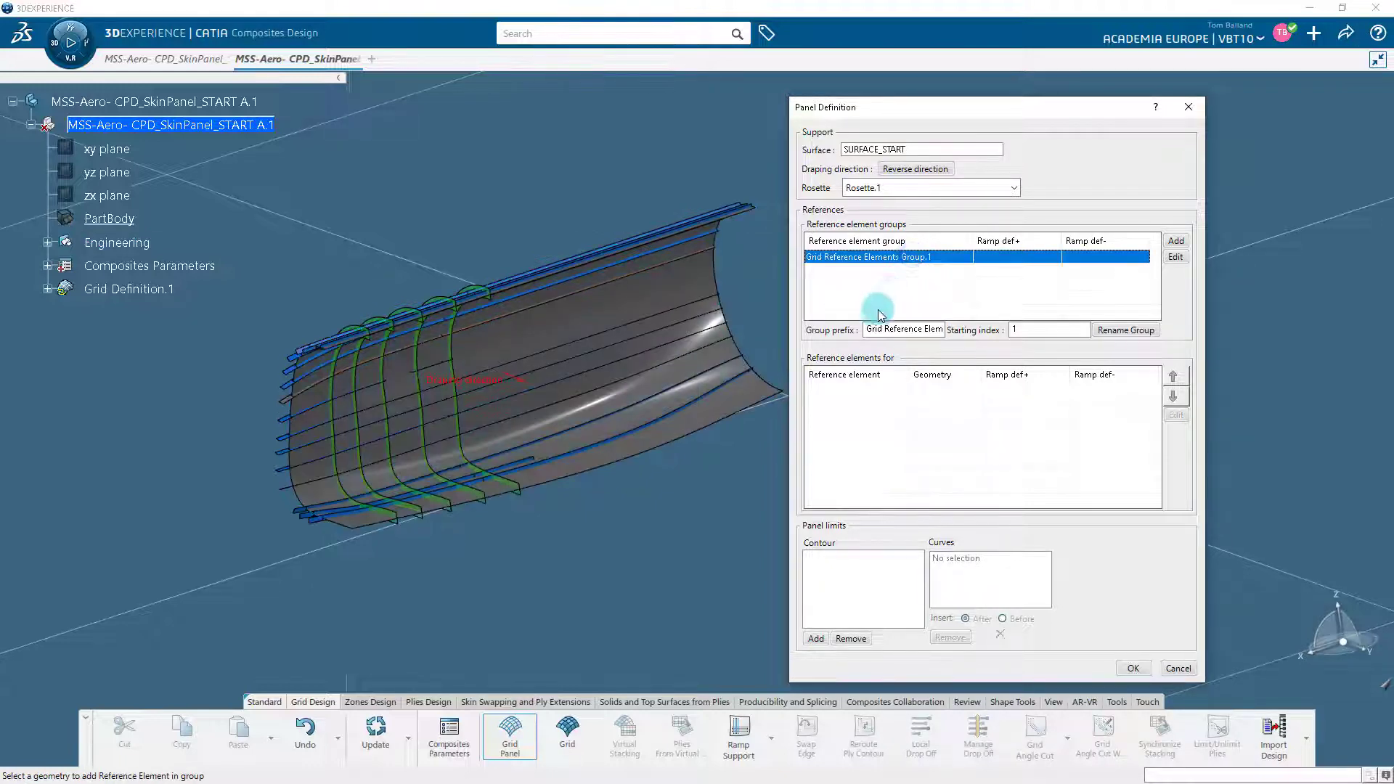
pyautogui.moveTo(866, 329); pyautogui.dragTo(974, 331)
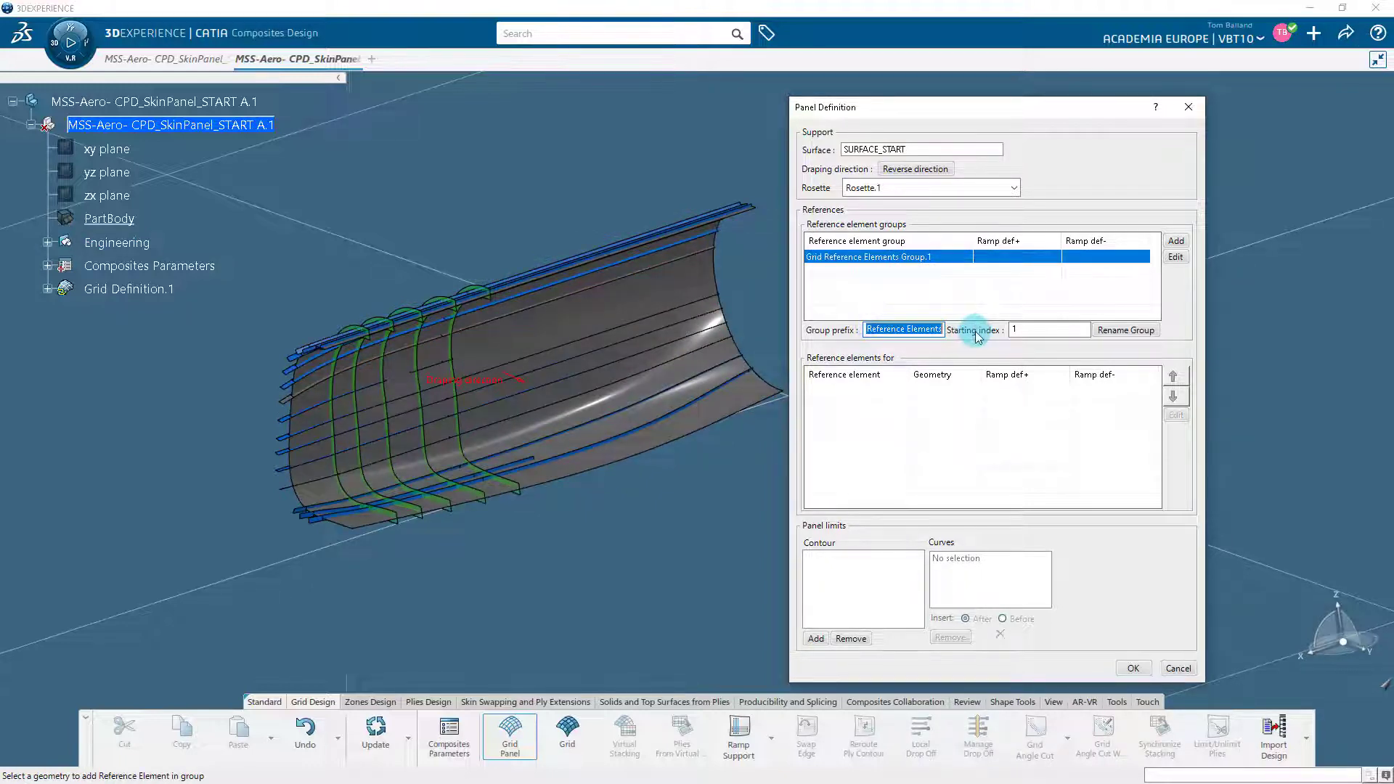
pyautogui.write('FRAMES')
pyautogui.click(1109, 331)
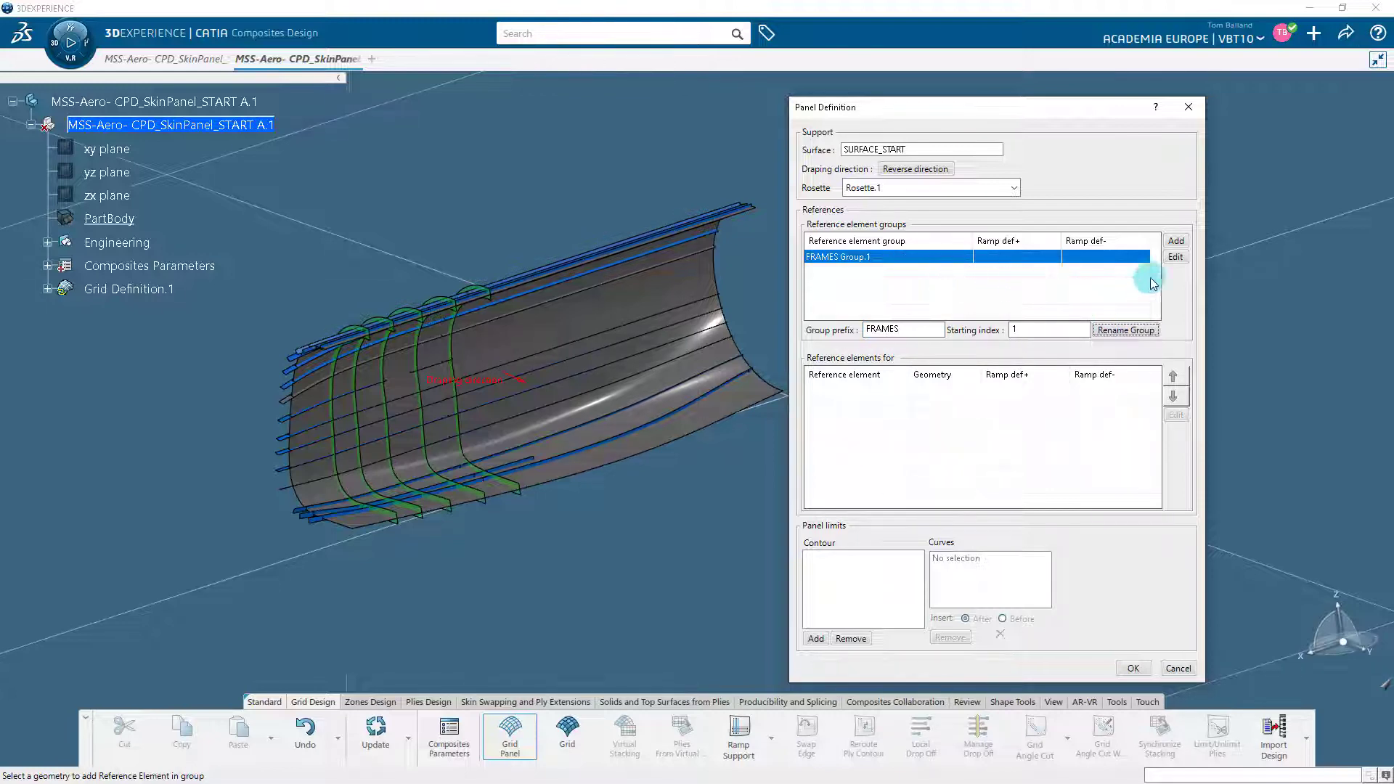
# Step: Give FRAMES Group.1 separate ramps: O-O 80mm / 10mm on Side + and O-O 40mm / 10mm on Side −
pyautogui.click(1176, 260)
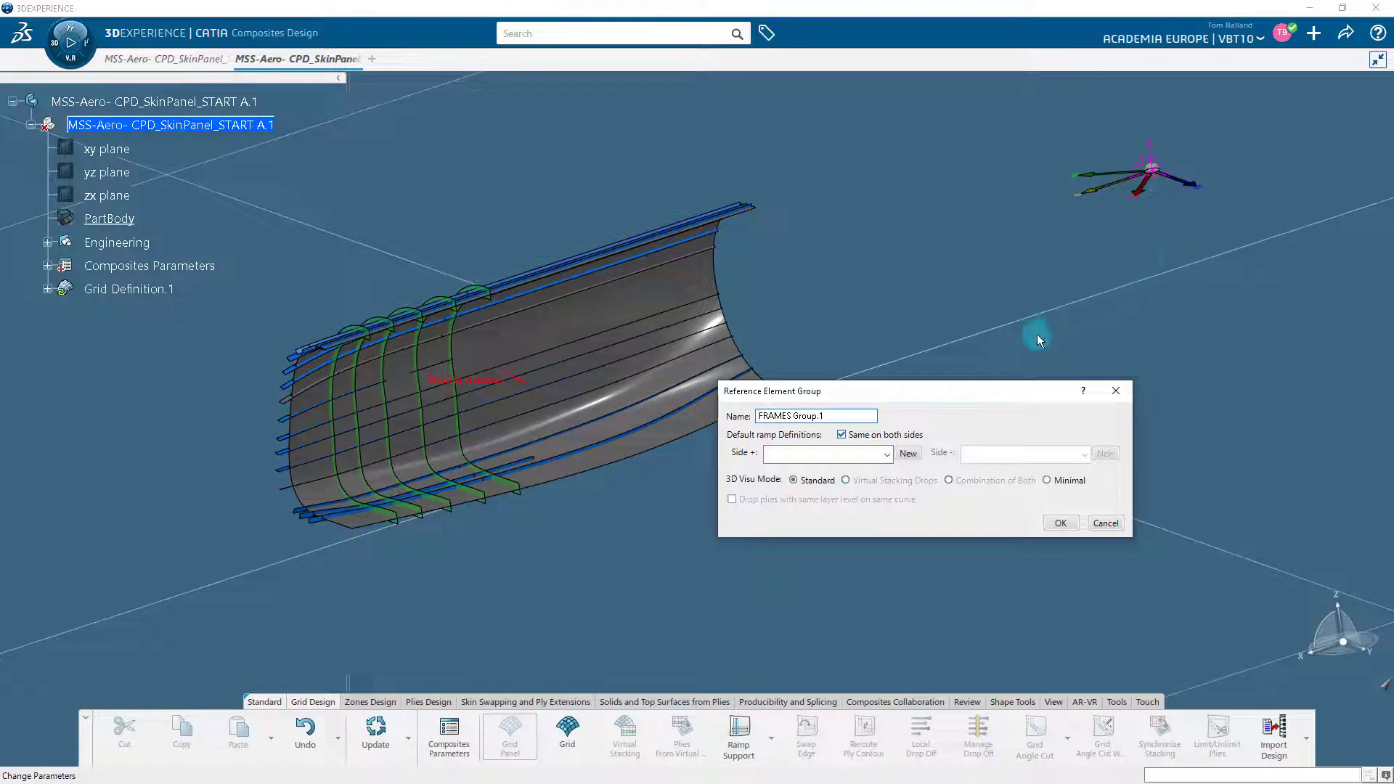
pyautogui.click(951, 364)
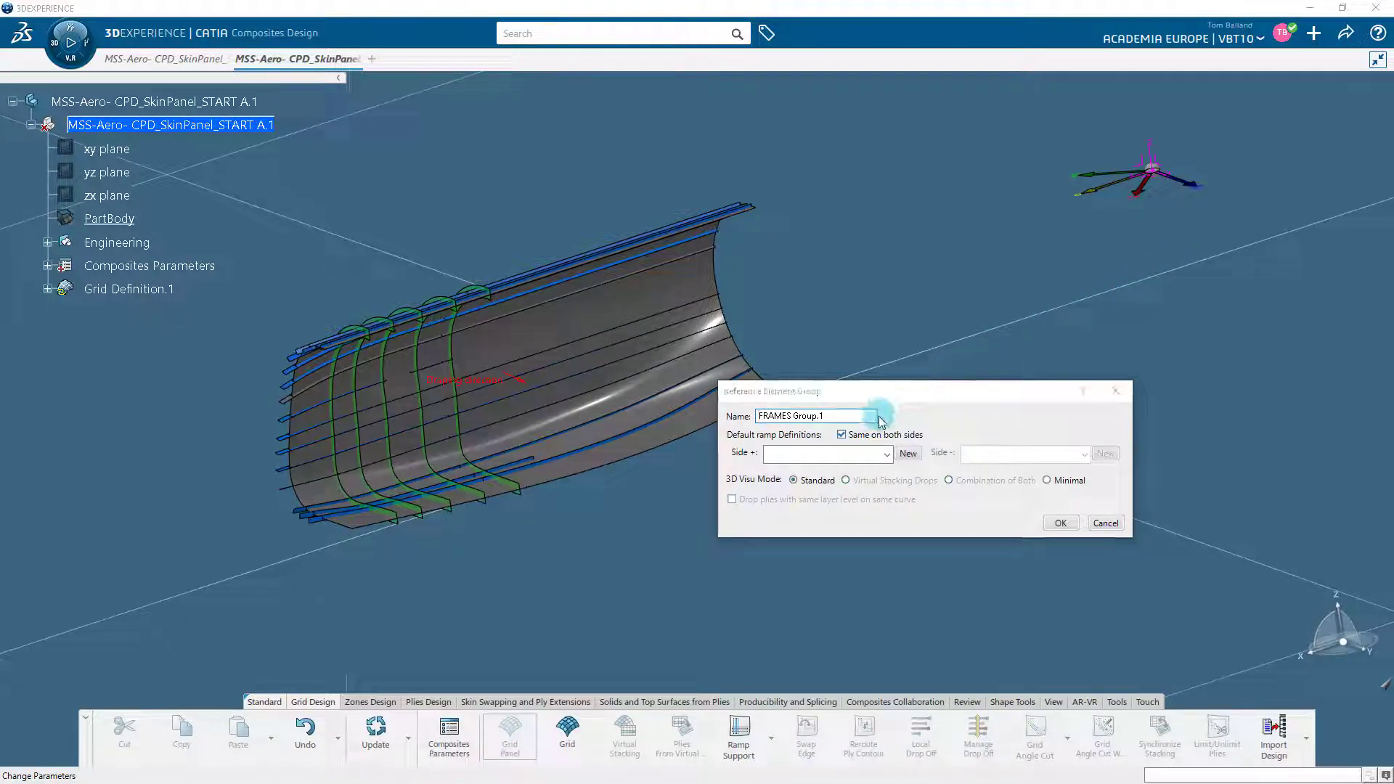
pyautogui.click(844, 436)
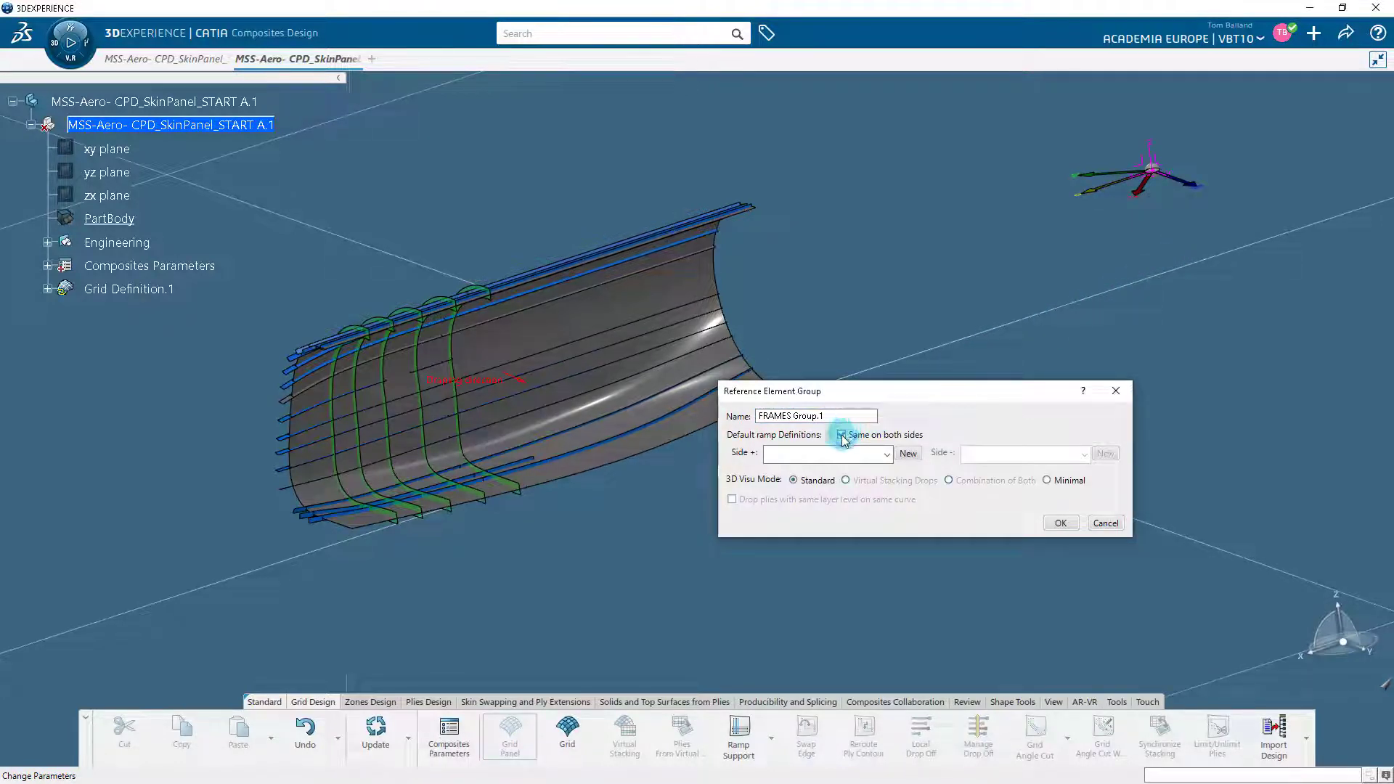
pyautogui.click(842, 437)
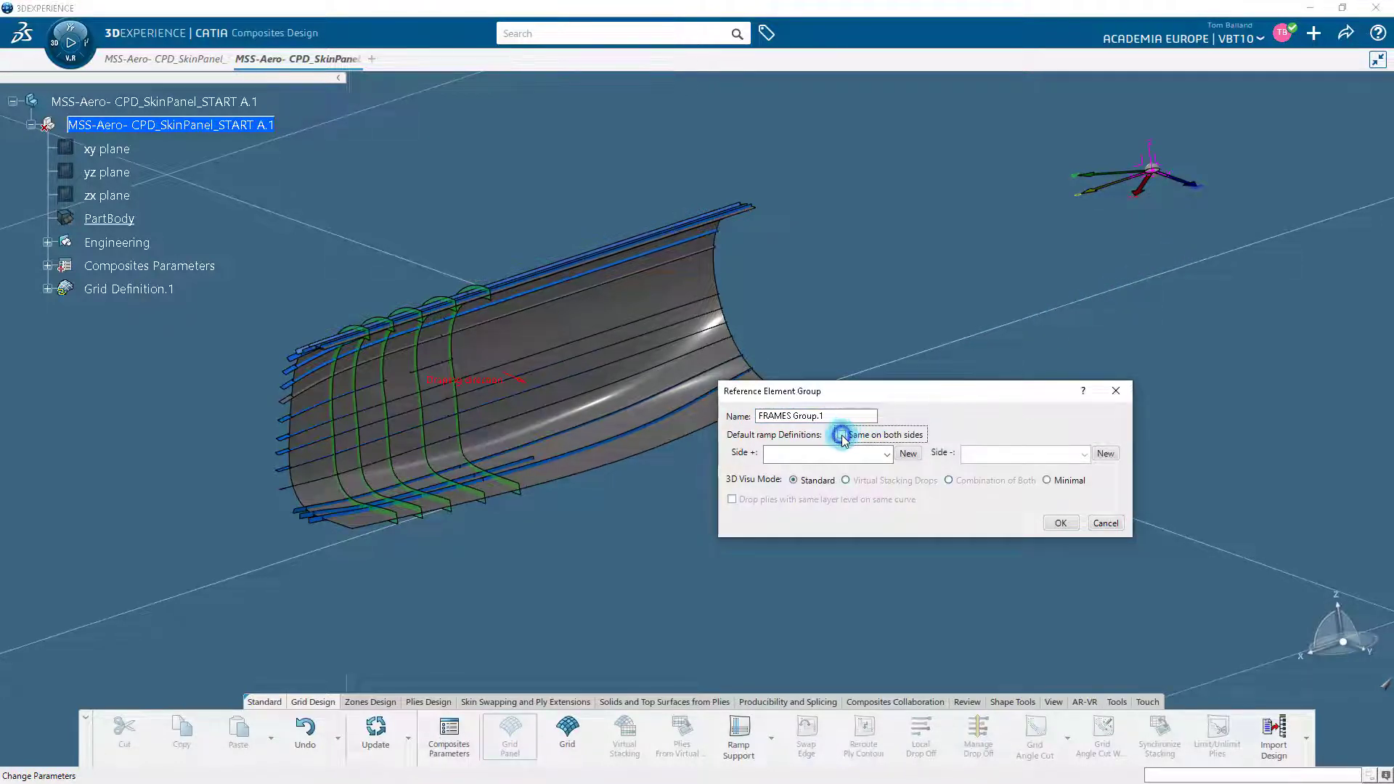
pyautogui.click(888, 455)
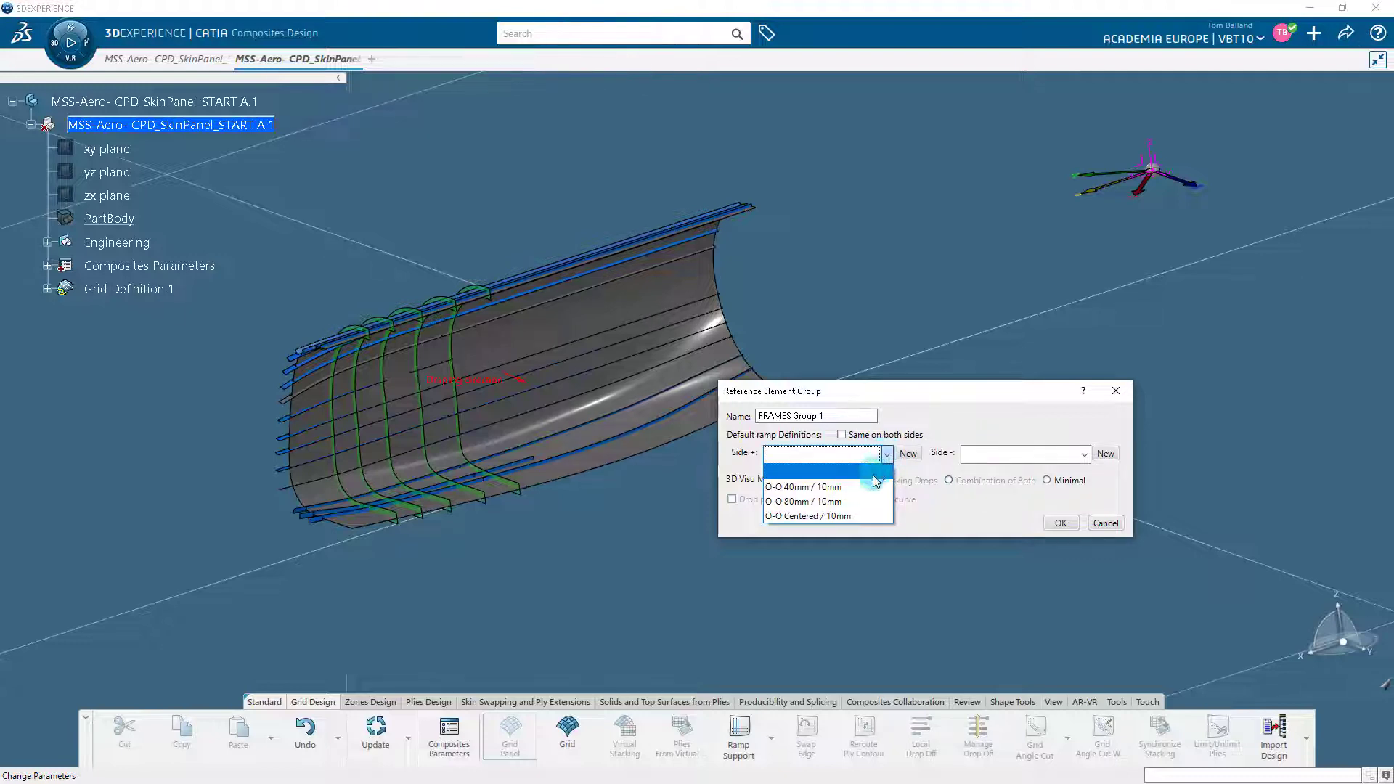
pyautogui.click(852, 502)
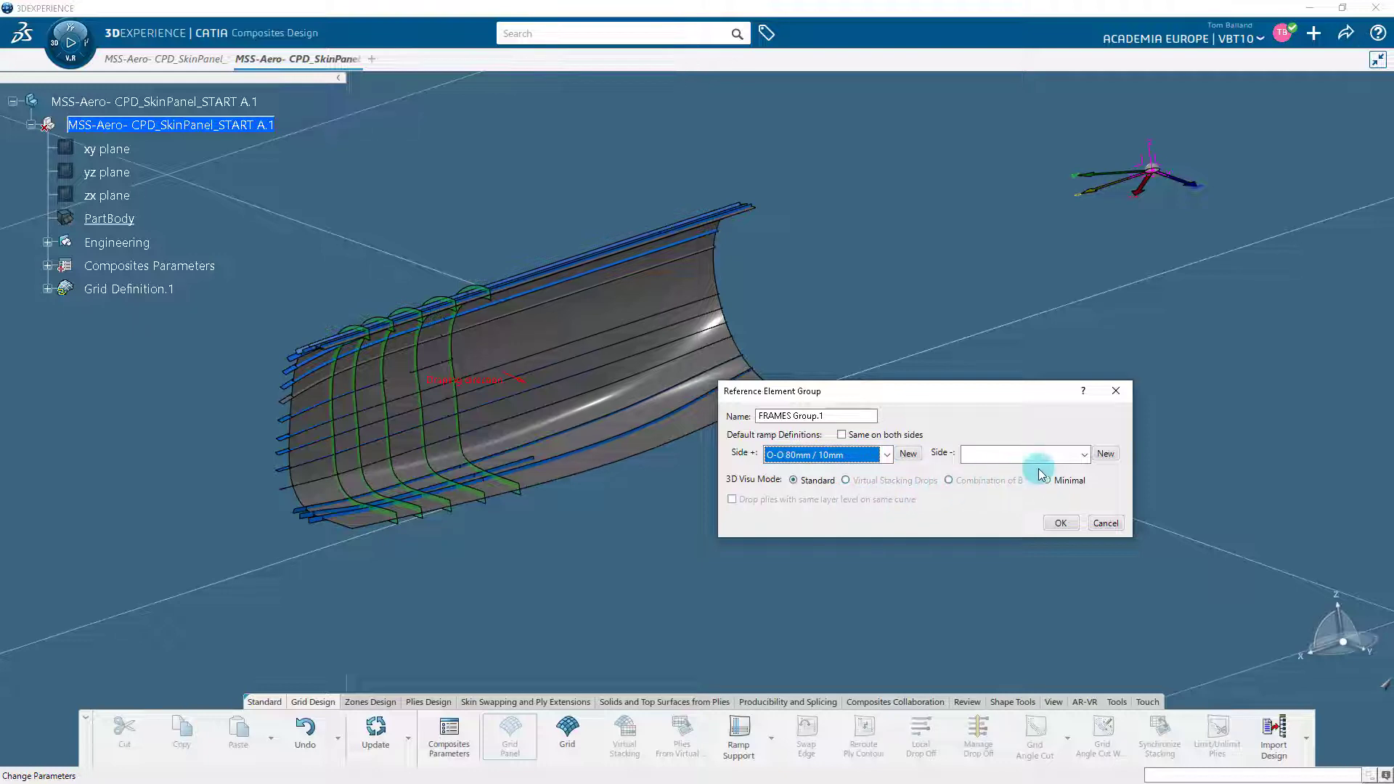
pyautogui.click(1084, 456)
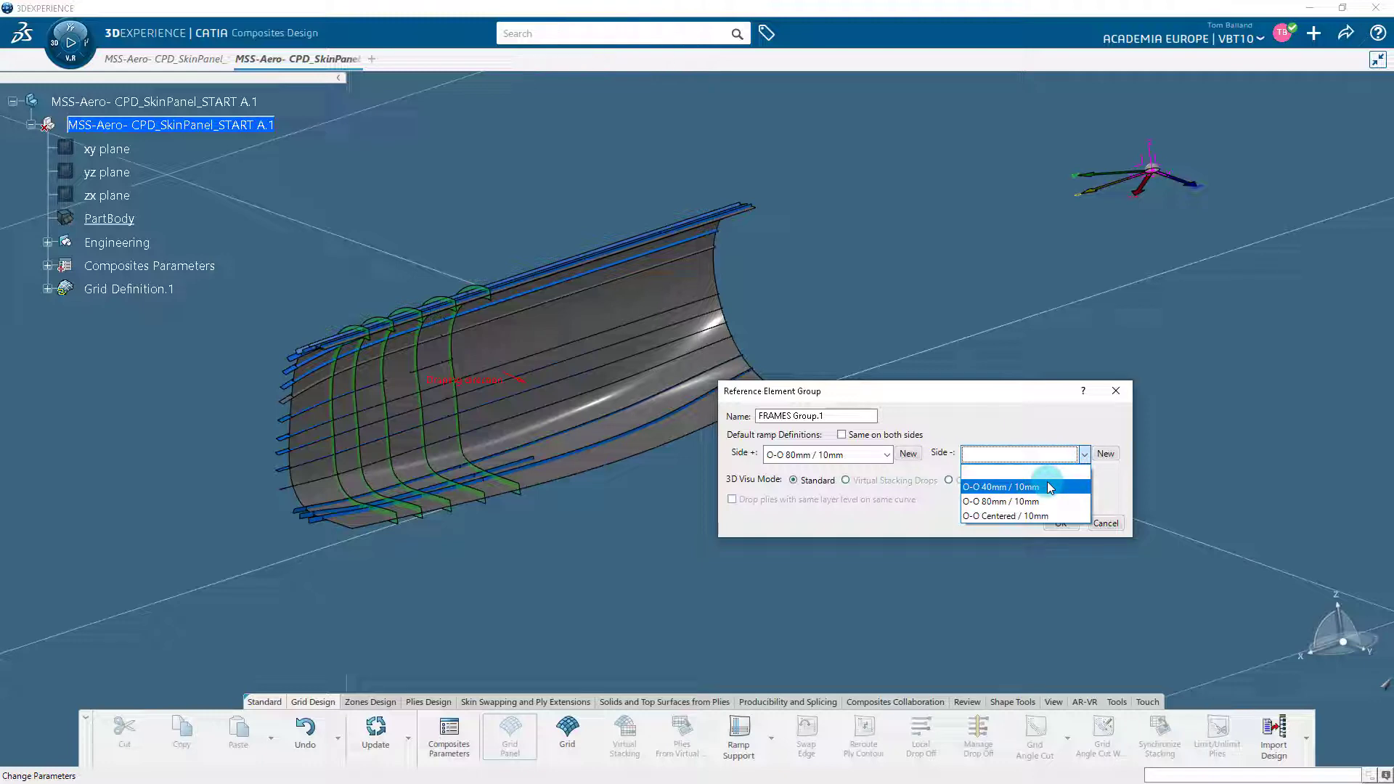
pyautogui.click(1048, 486)
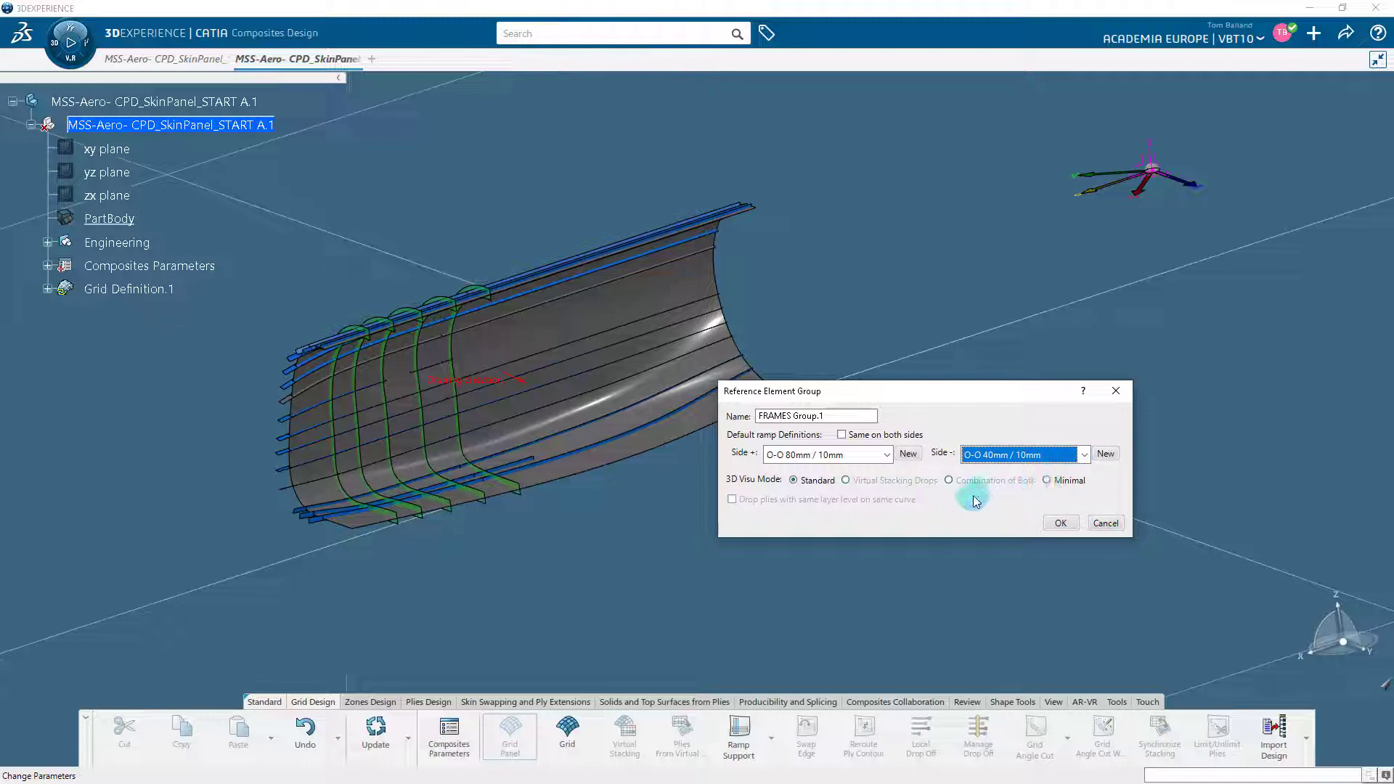
# Step: Add Frame1 through Frame5 from Engineering > FRAMES as reference elements of FRAMES Group.1
pyautogui.click(1061, 523)
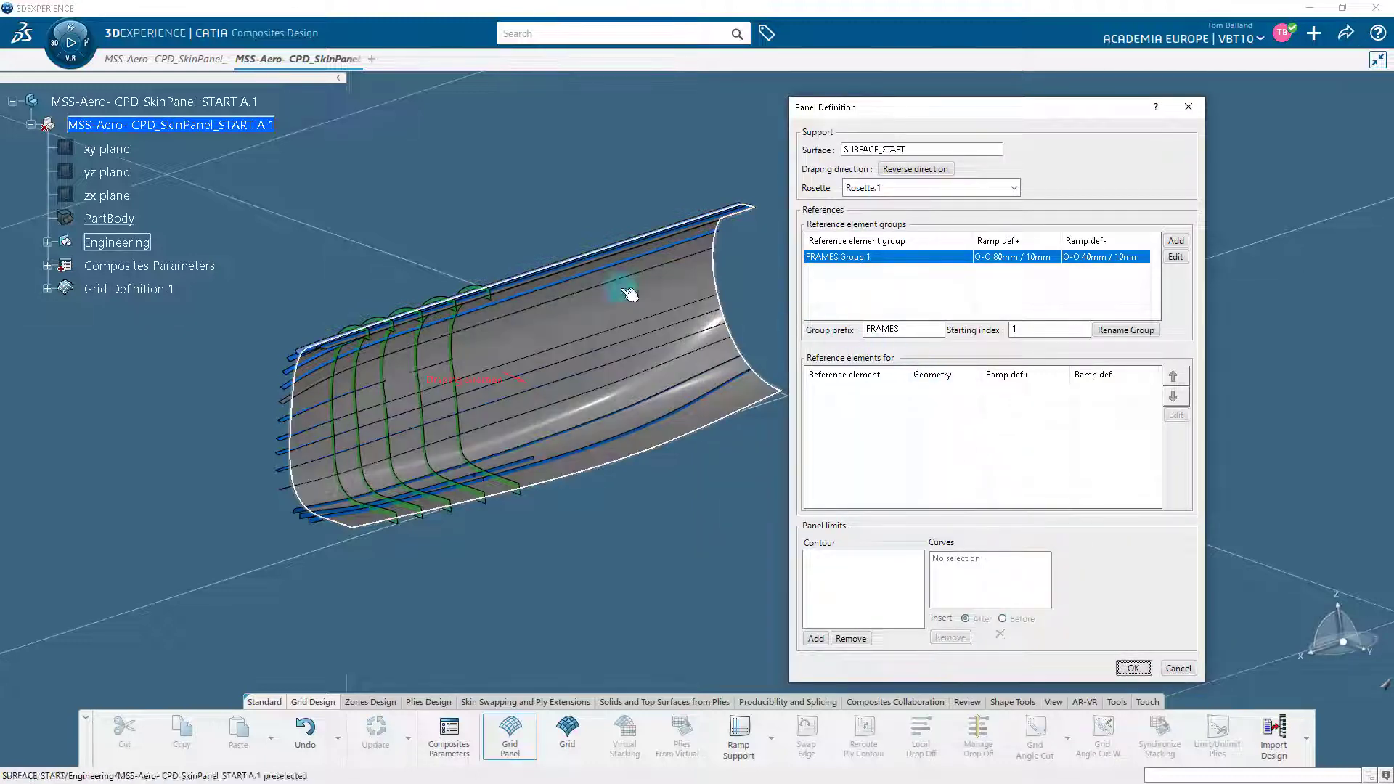
pyautogui.click(47, 242)
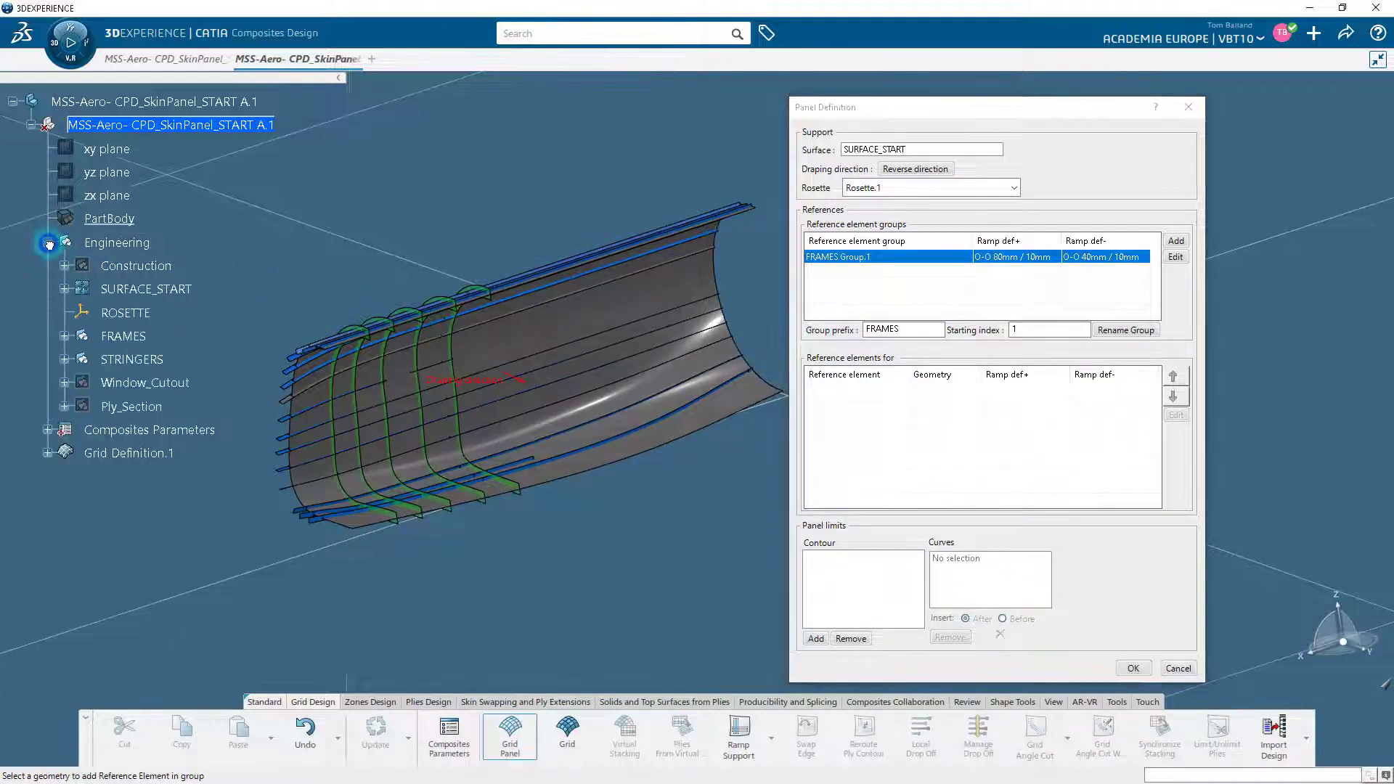
pyautogui.click(64, 336)
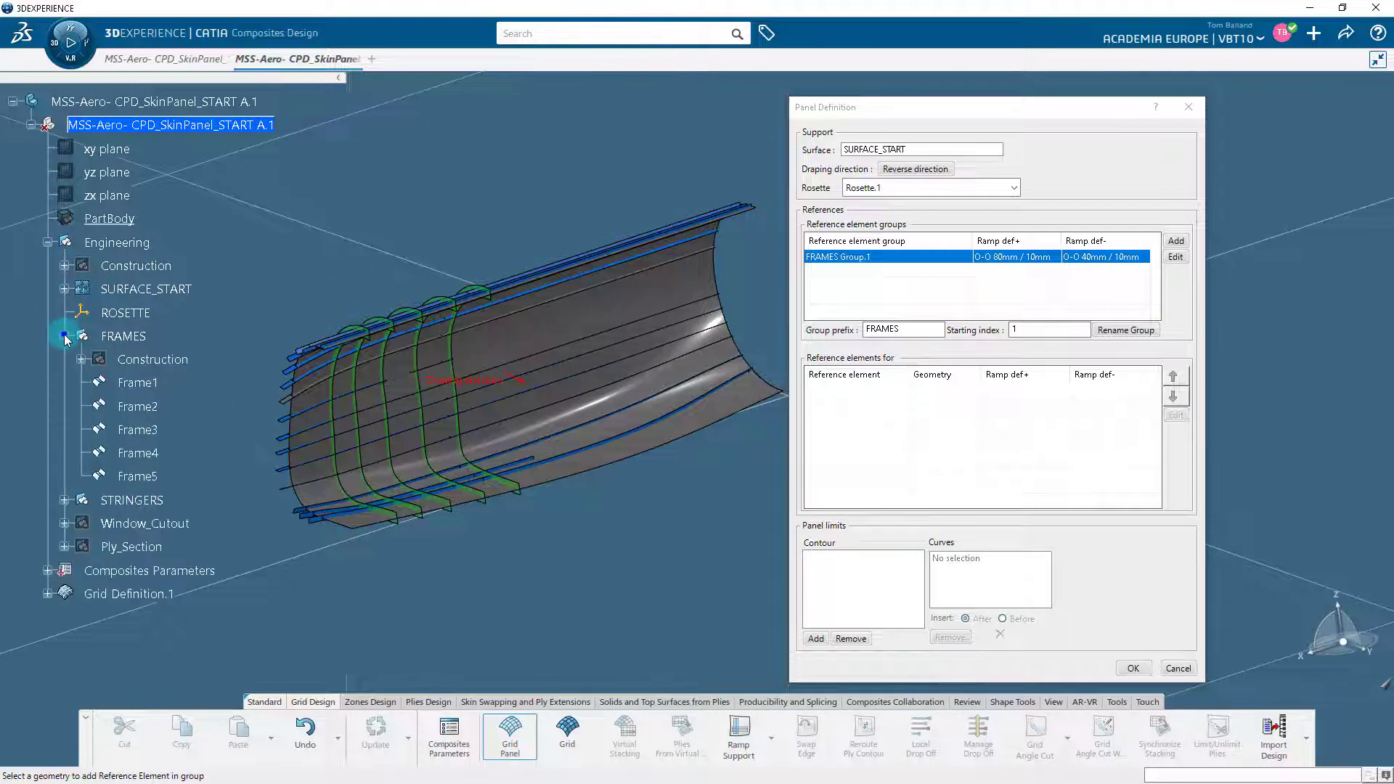
pyautogui.click(138, 382)
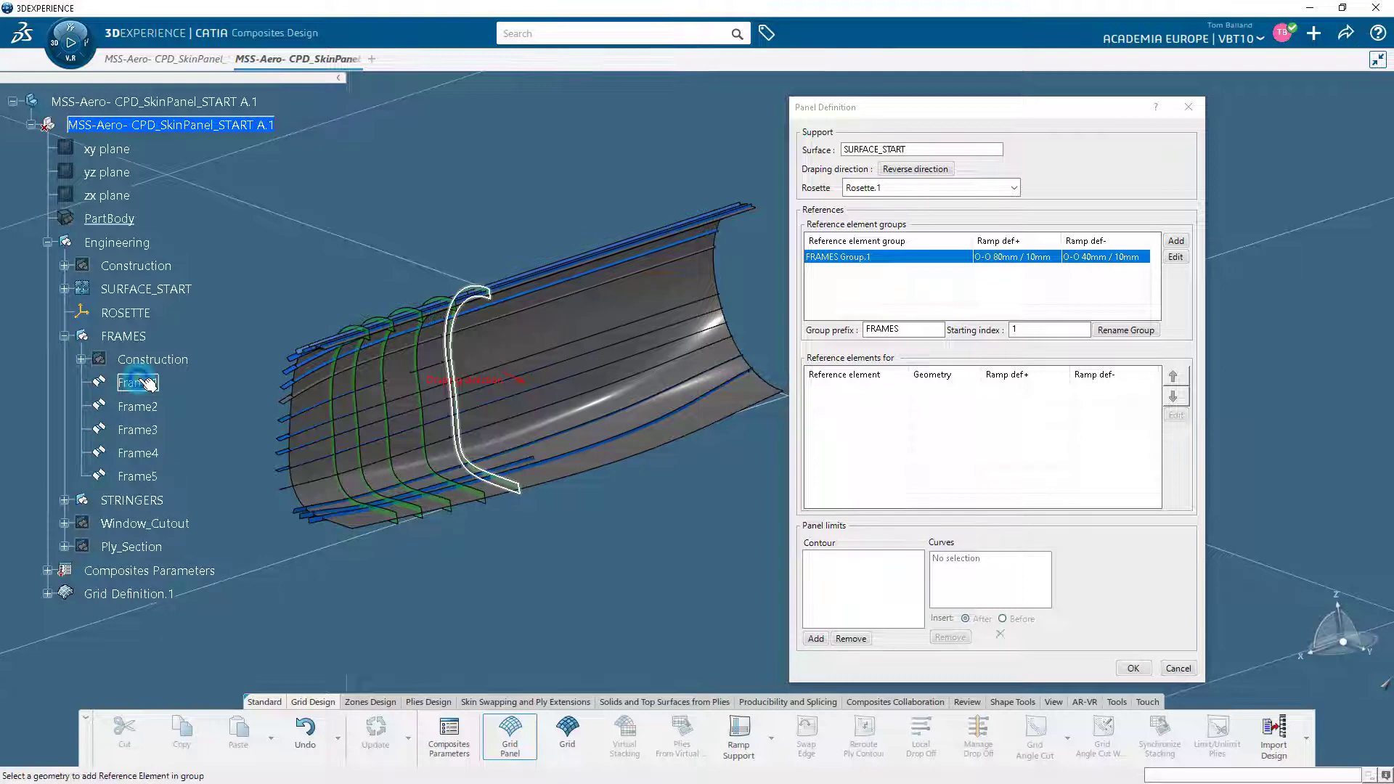
pyautogui.keyDown('shift'); pyautogui.click(138, 476); pyautogui.keyUp('shift')
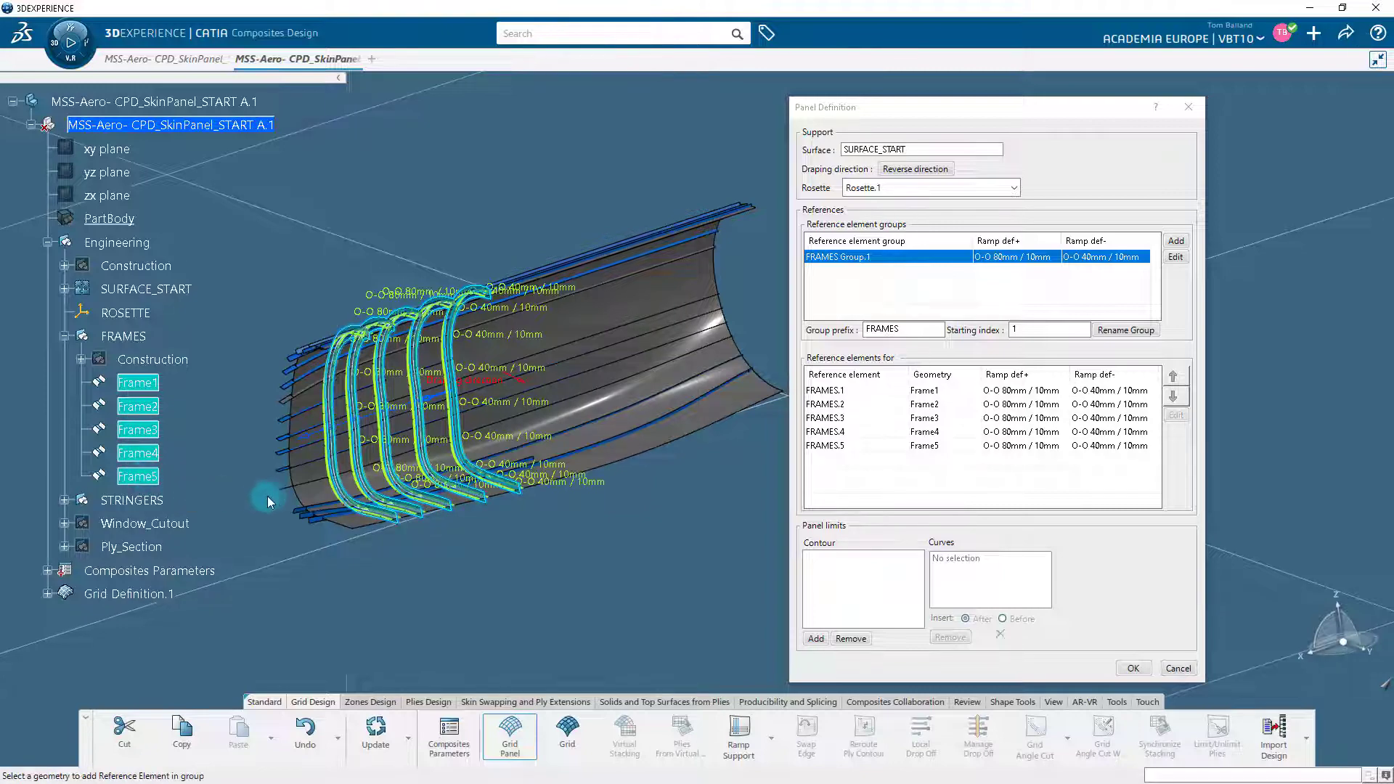
pyautogui.click(449, 533)
pyautogui.moveTo(451, 535); pyautogui.dragTo(598, 532, button='middle')
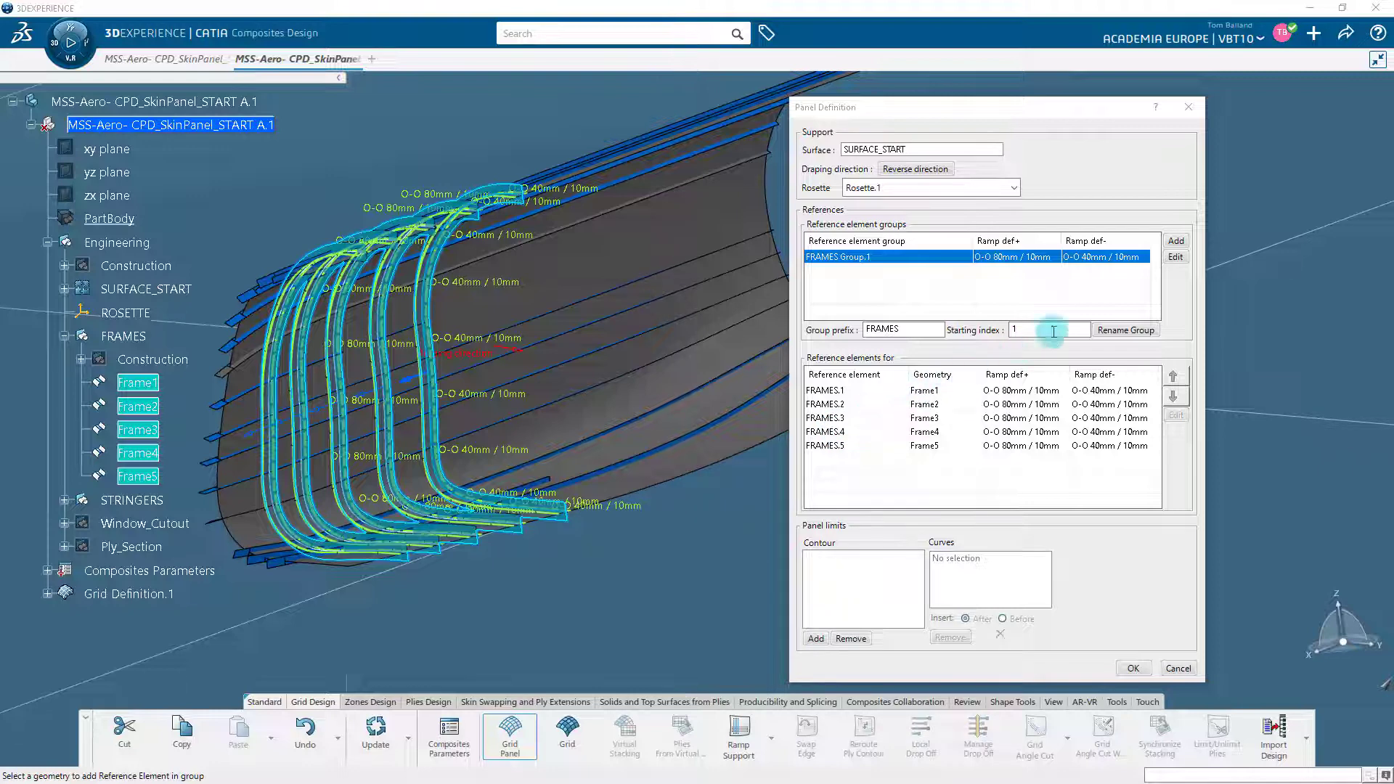
# Step: Add a second reference element group and rename it STRINGERS Group.2
pyautogui.click(1178, 243)
pyautogui.click(865, 331)
pyautogui.moveTo(865, 331); pyautogui.dragTo(976, 331)
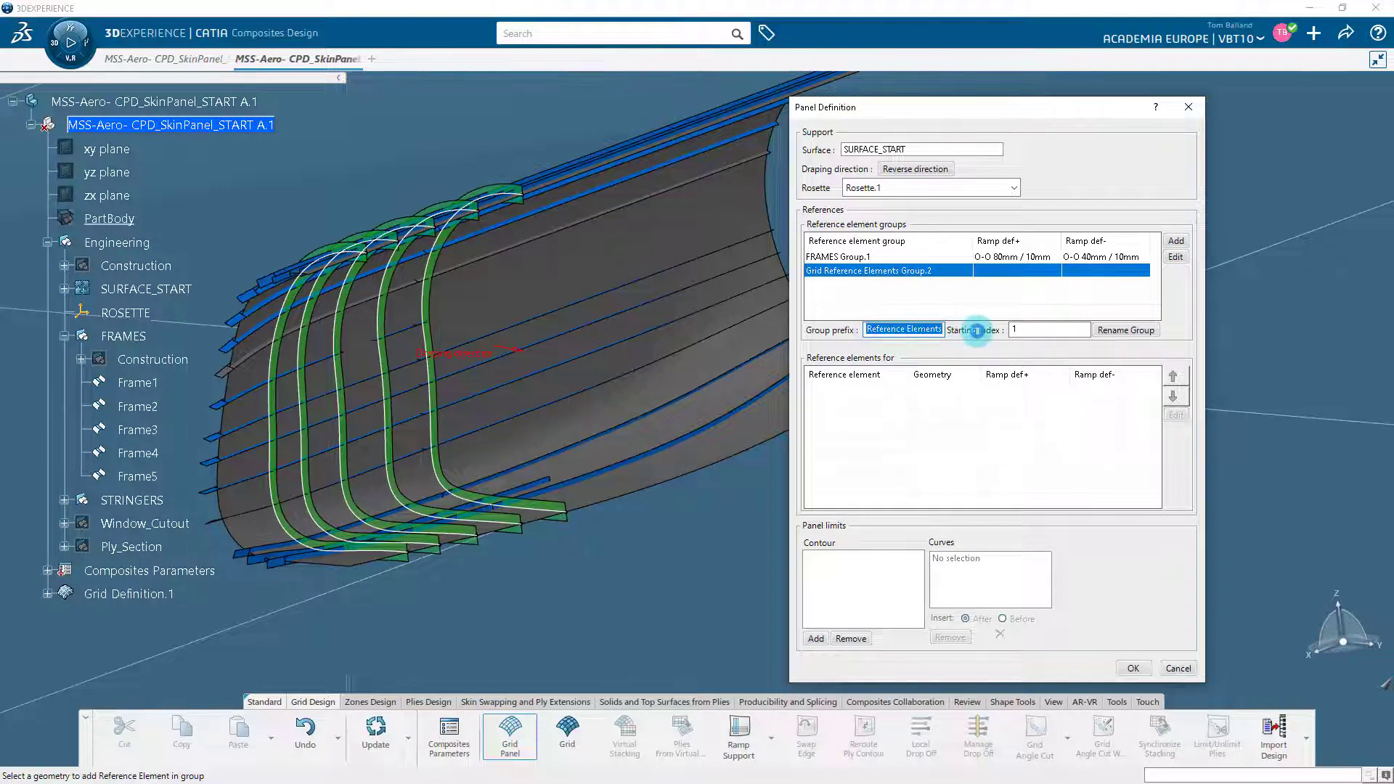
pyautogui.write('STRINGERS')
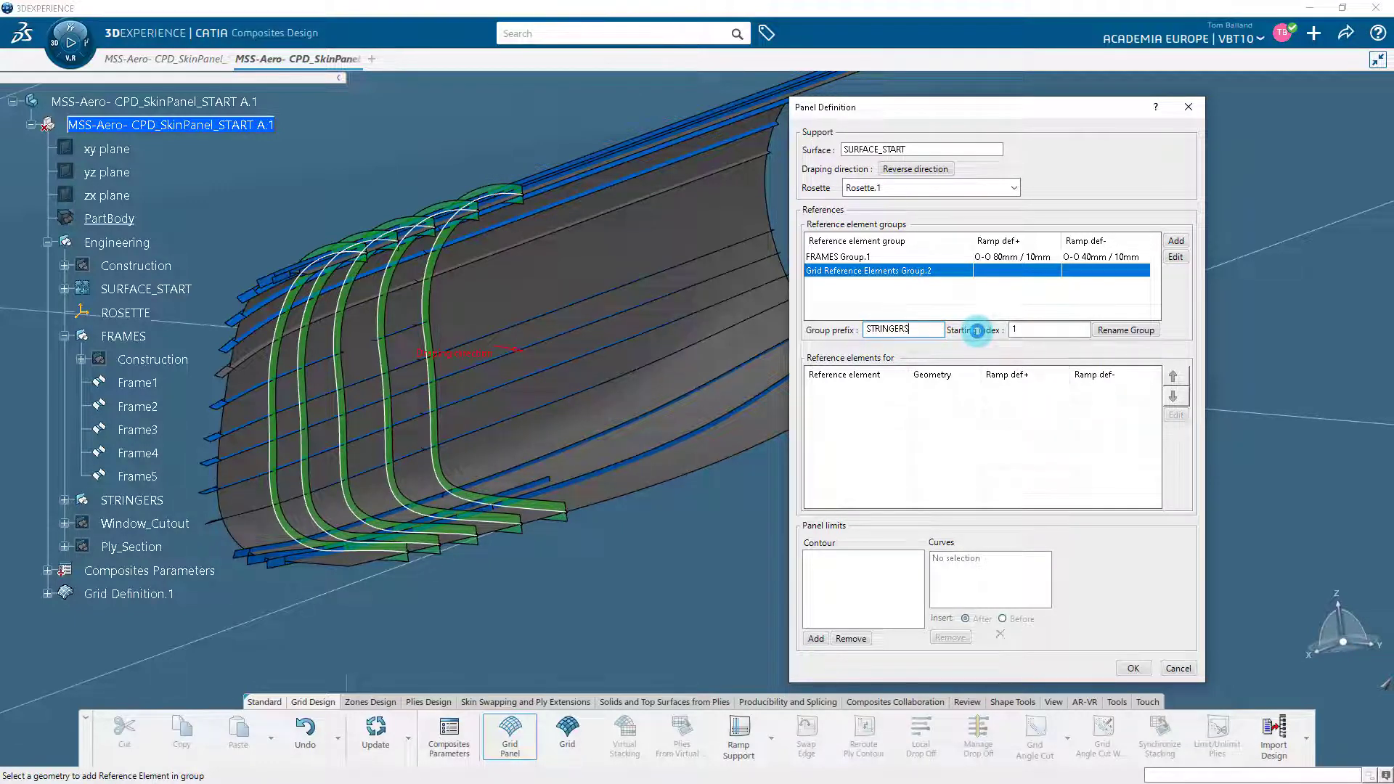
pyautogui.click(1108, 330)
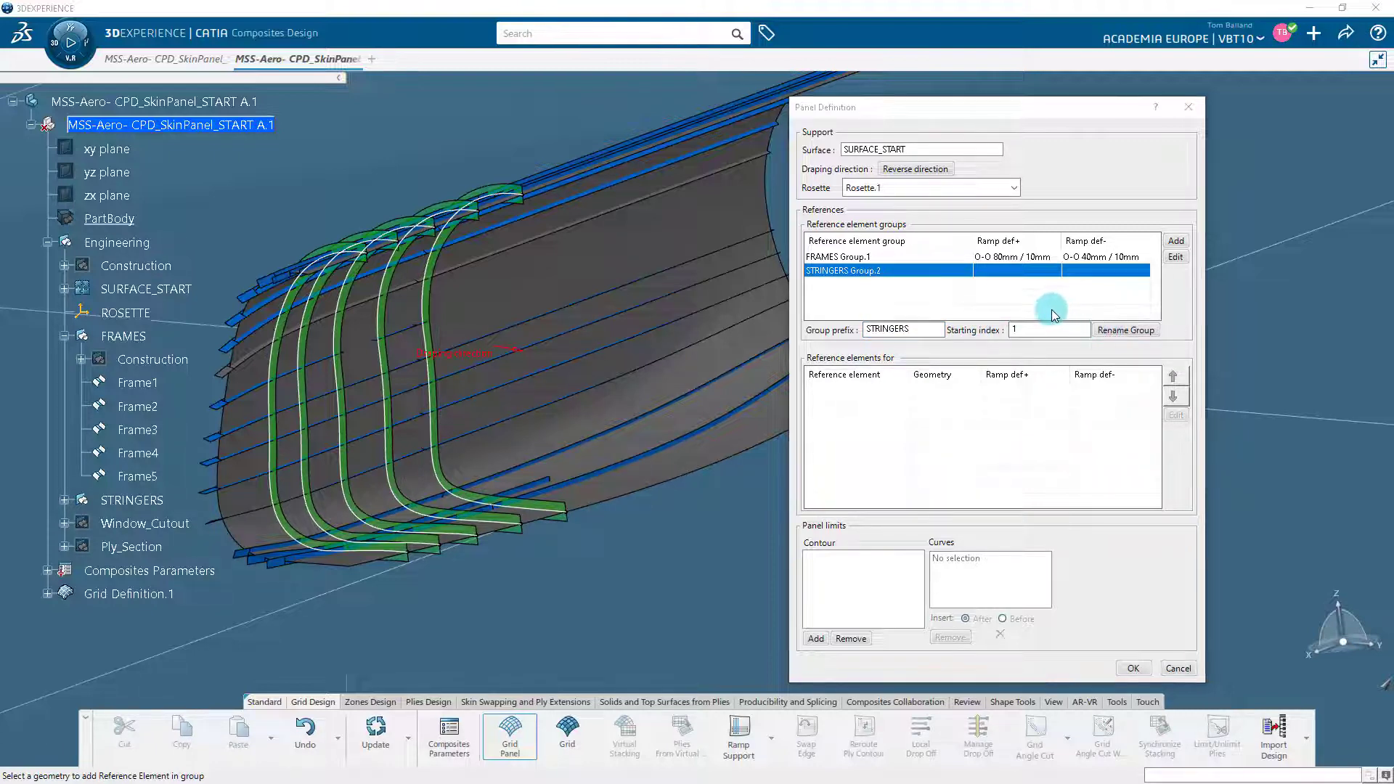
# Step: Set STRINGERS Group.2 to use the O-O Centered / 10mm ramp on both sides
pyautogui.click(1174, 259)
pyautogui.click(884, 454)
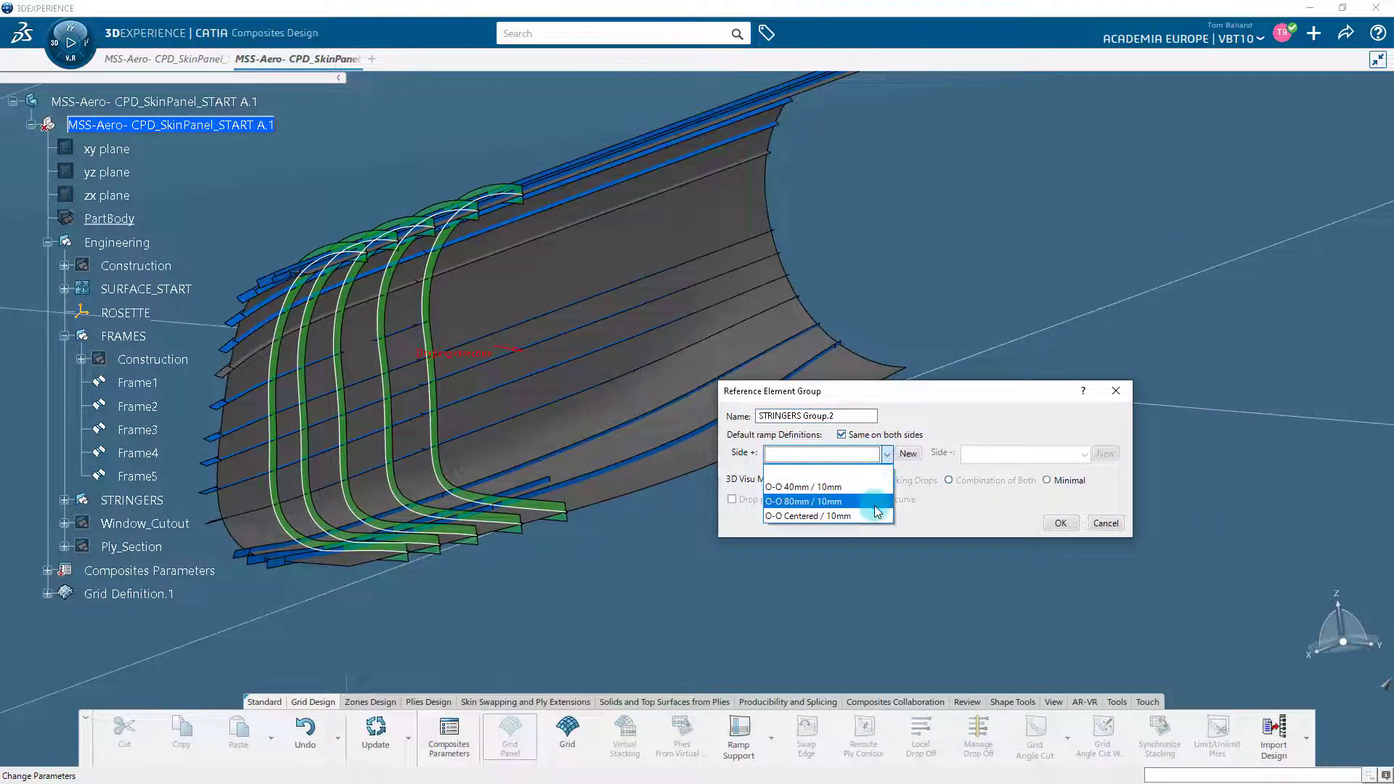
pyautogui.click(877, 516)
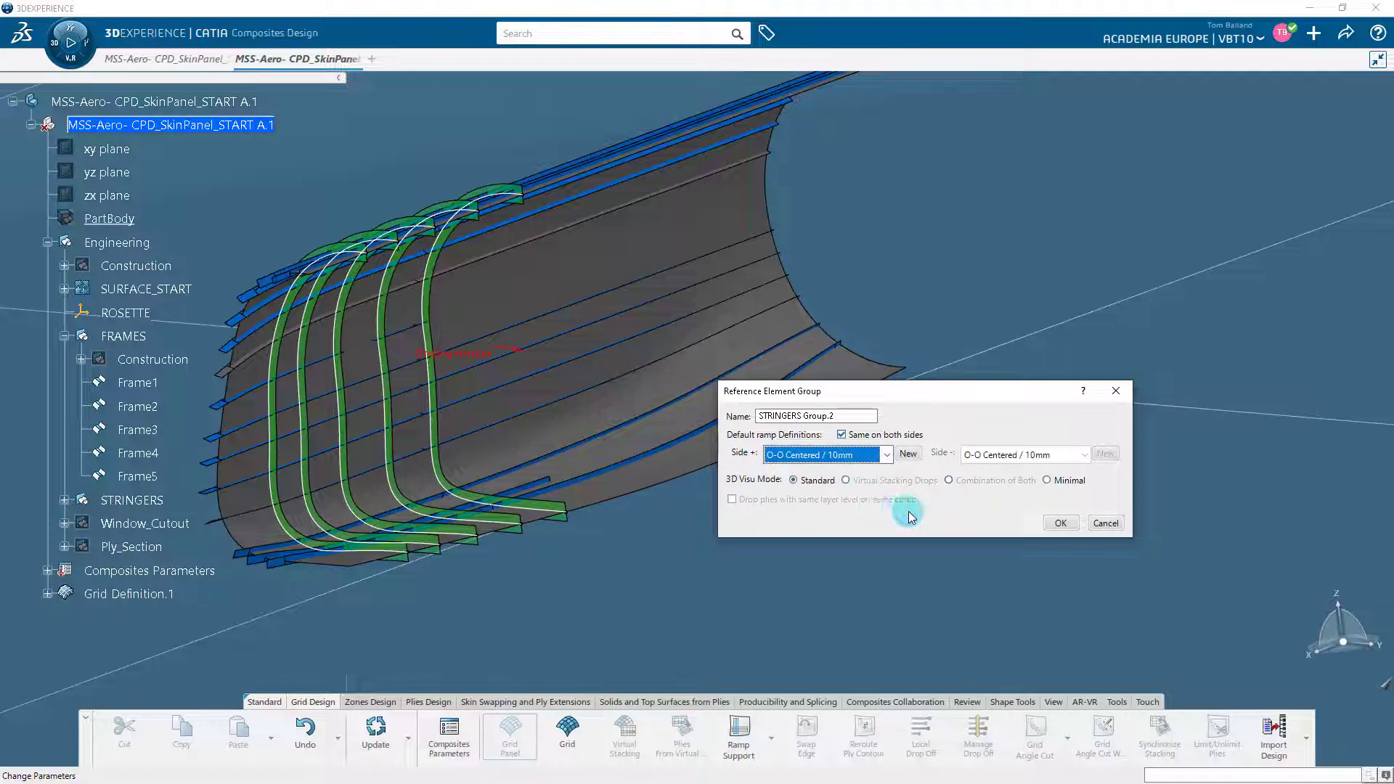
pyautogui.click(1047, 529)
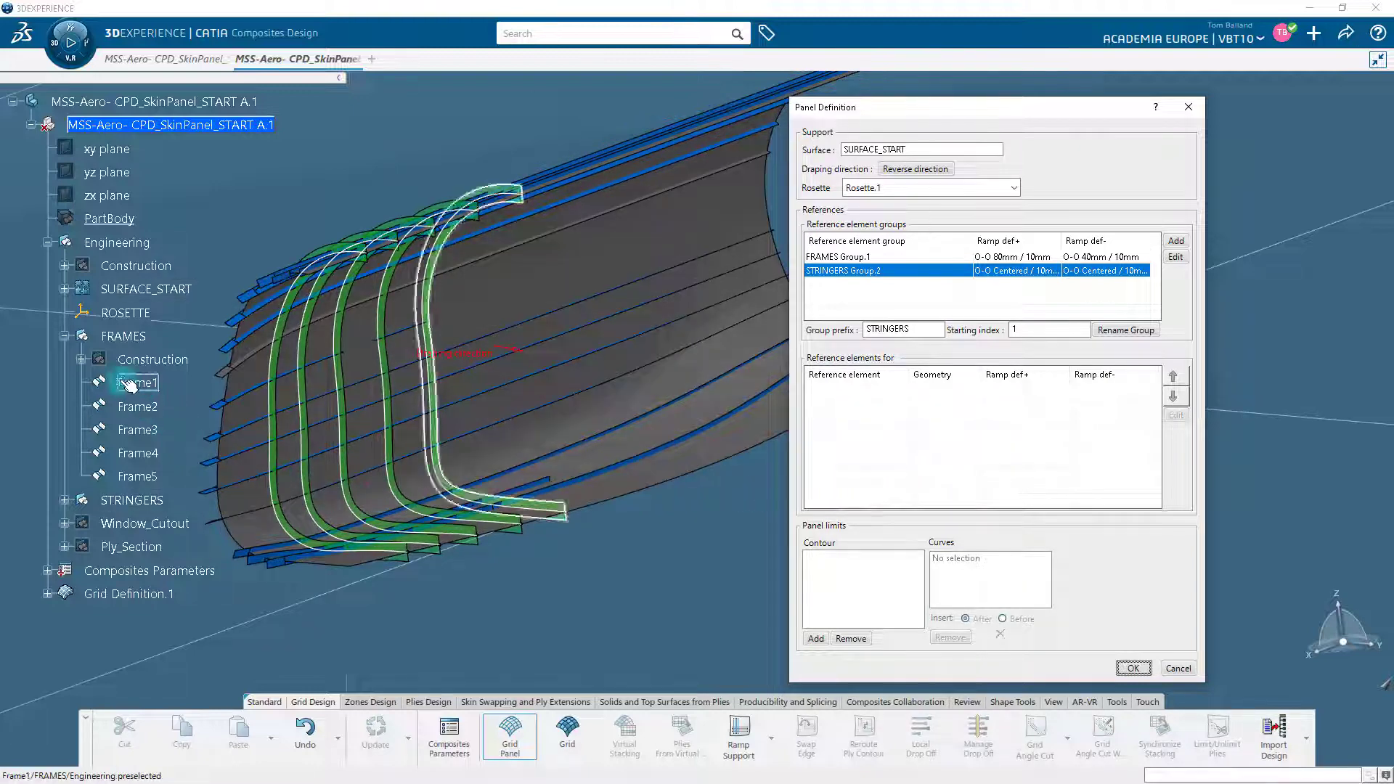
# Step: Add Stringer1 through Stringer16 as reference elements of STRINGERS Group.2 and review the list
pyautogui.click(63, 336)
pyautogui.click(64, 360)
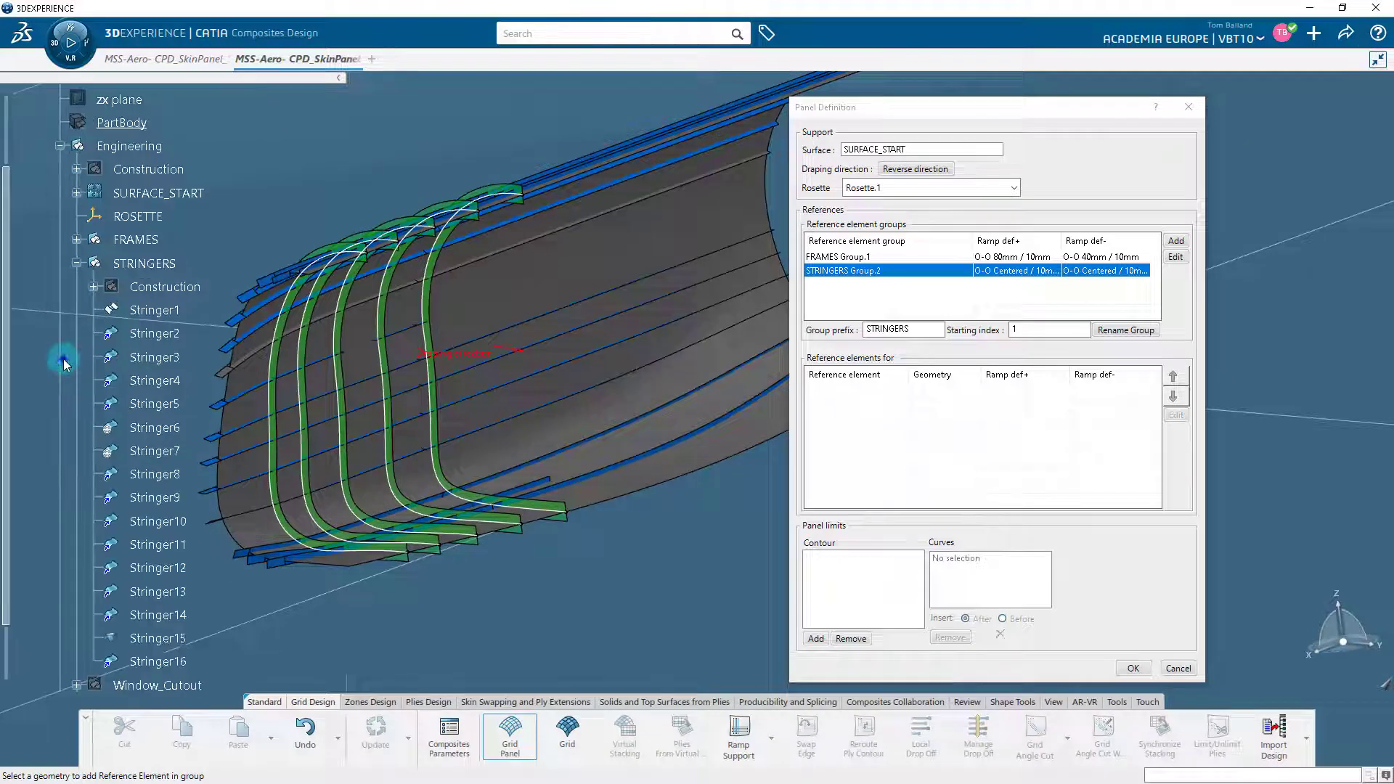
pyautogui.click(164, 311)
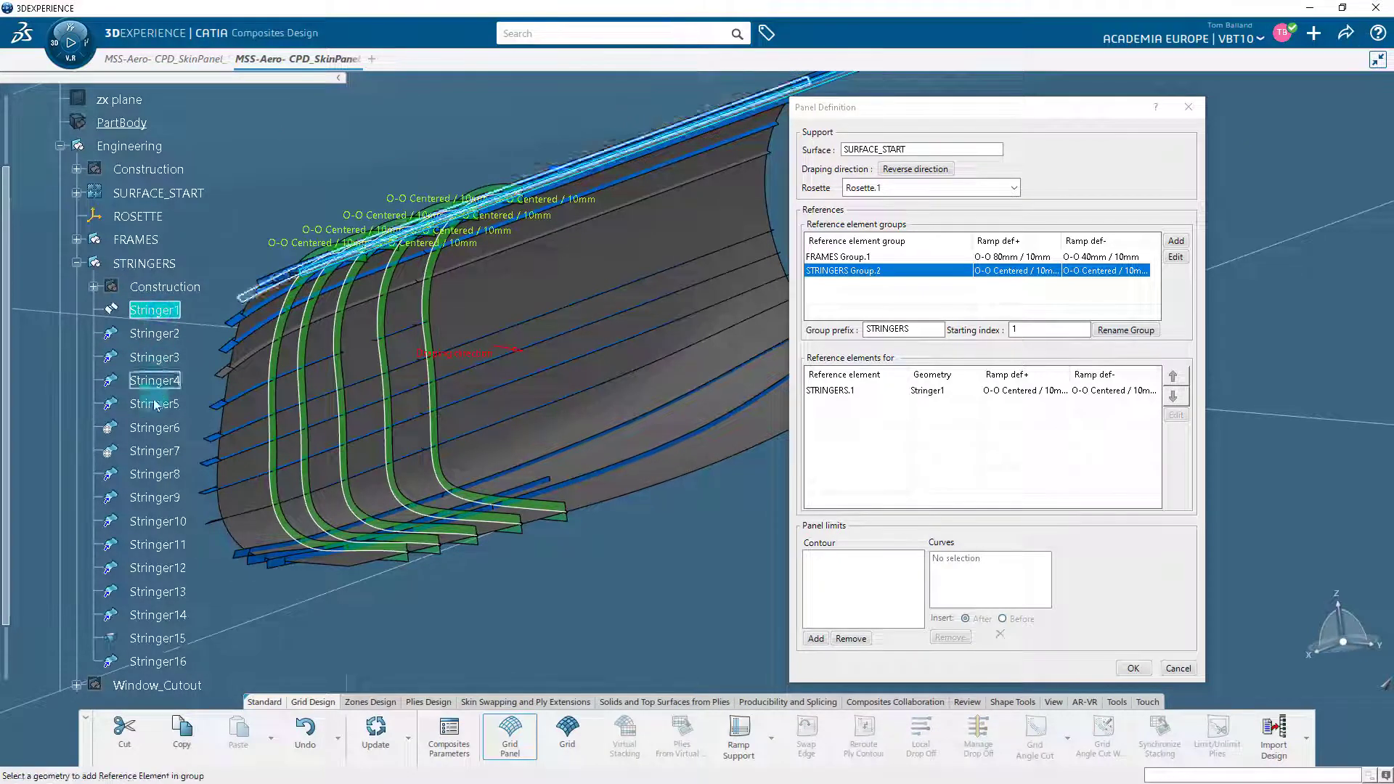
pyautogui.click(182, 659)
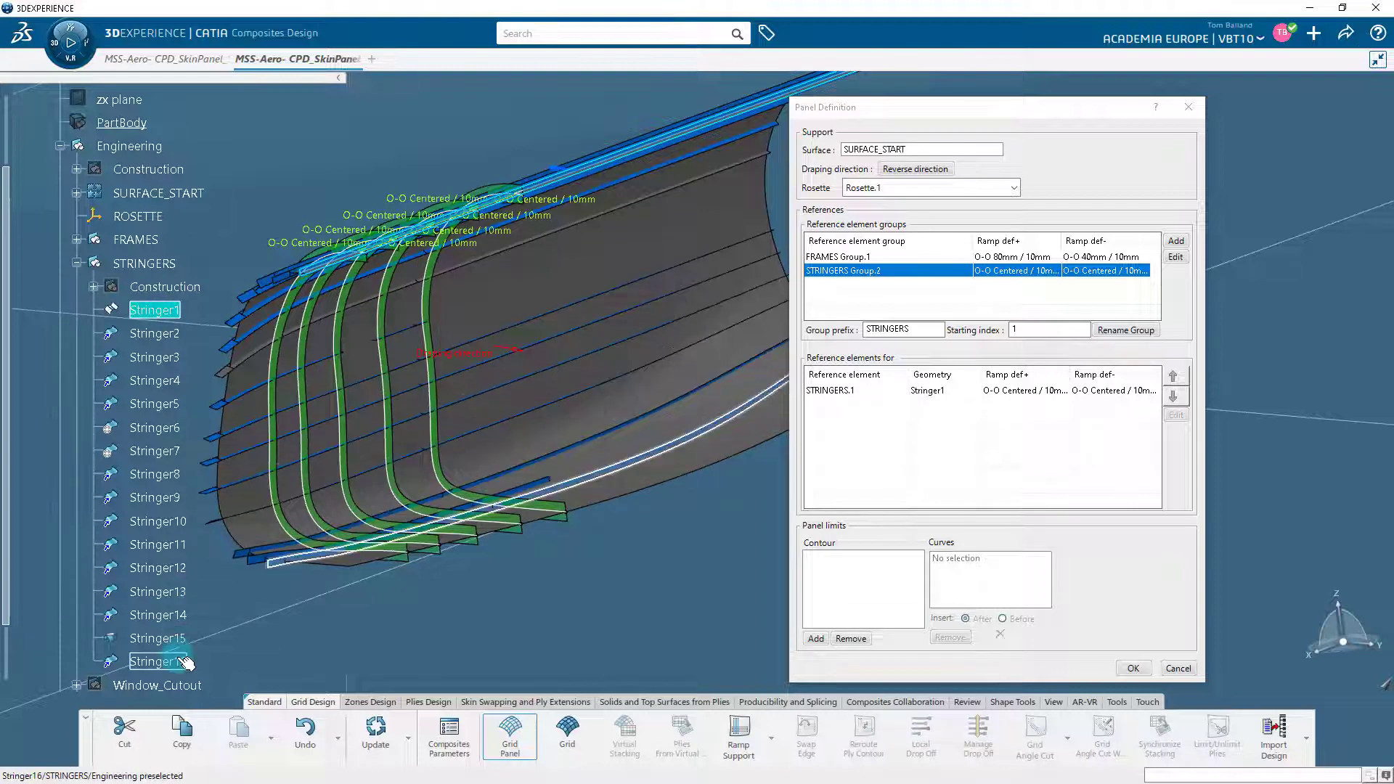
pyautogui.keyDown('shift'); pyautogui.click(183, 661); pyautogui.keyUp('shift')
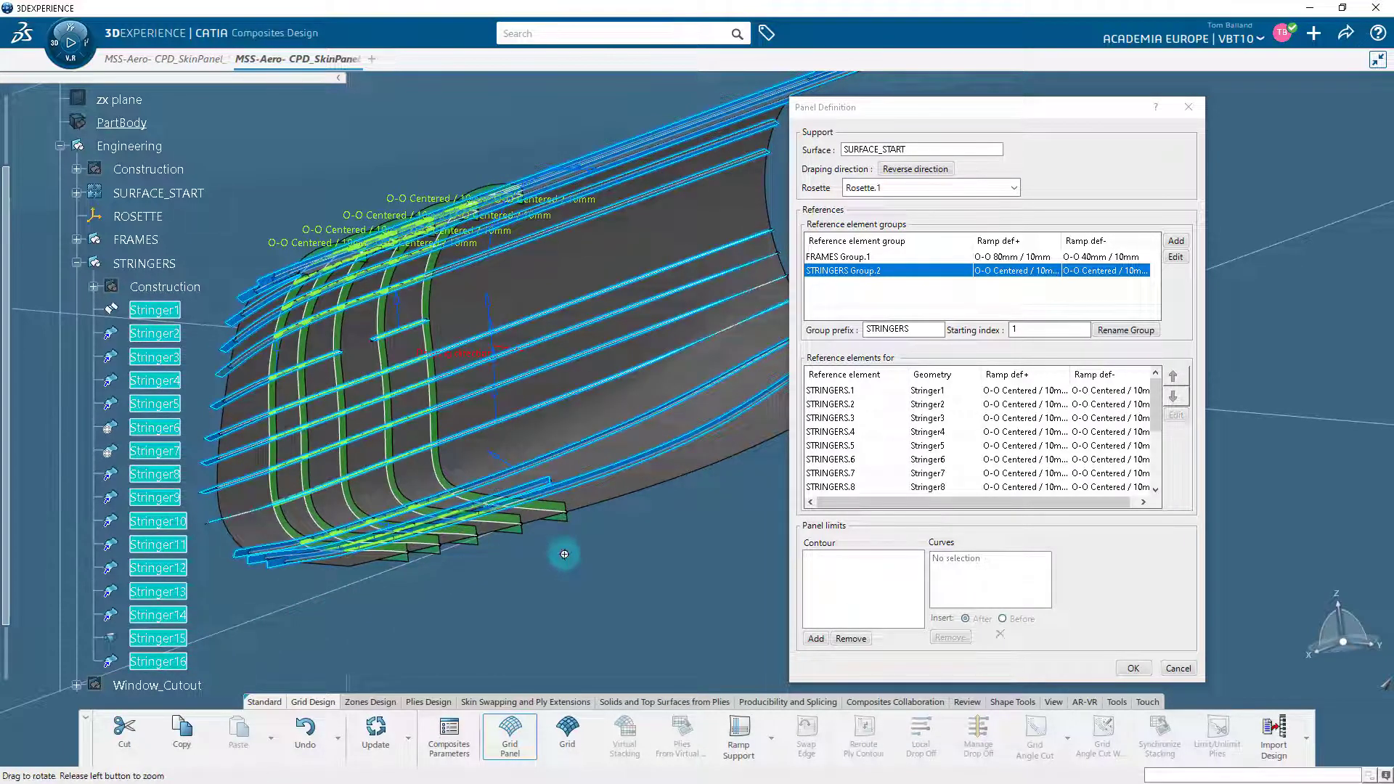
pyautogui.moveTo(564, 556); pyautogui.dragTo(521, 572, button='middle')
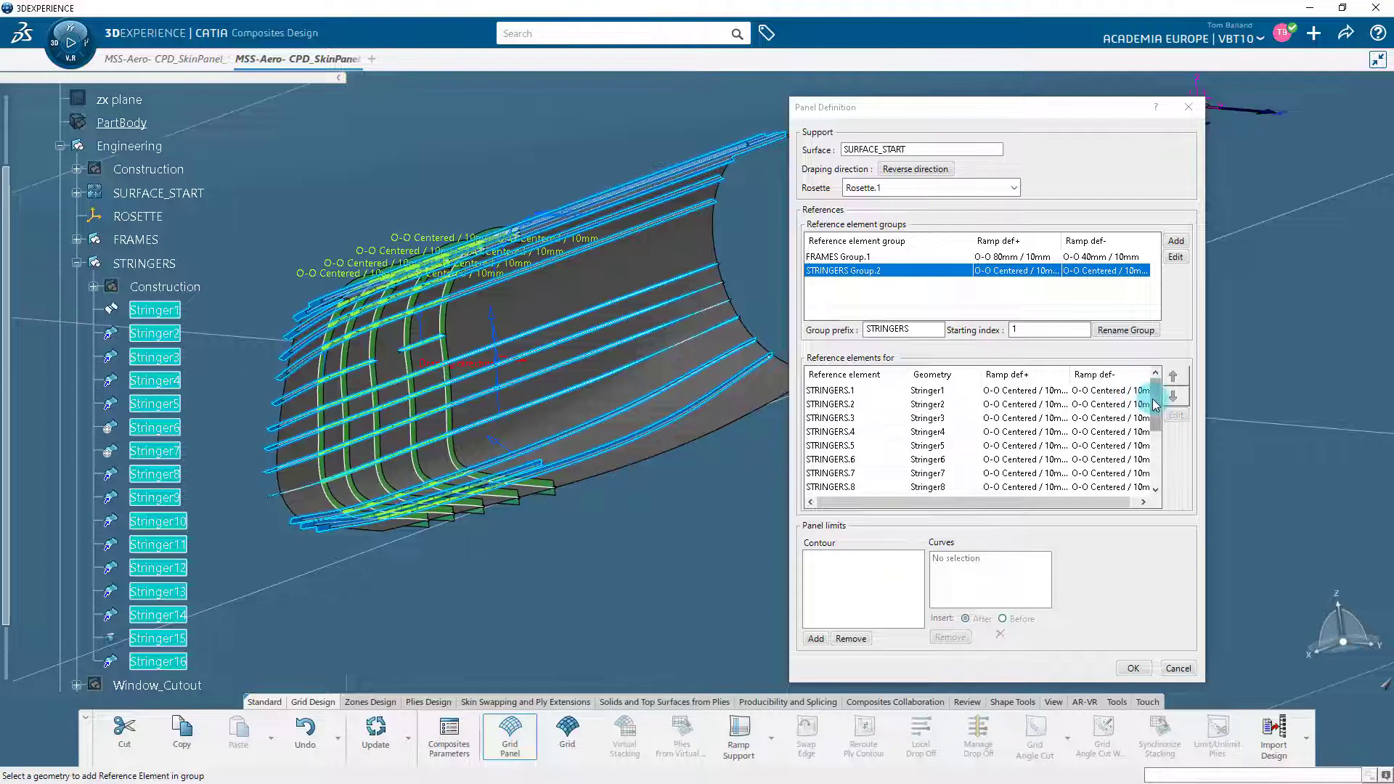
pyautogui.scroll(-3, 1142, 422)
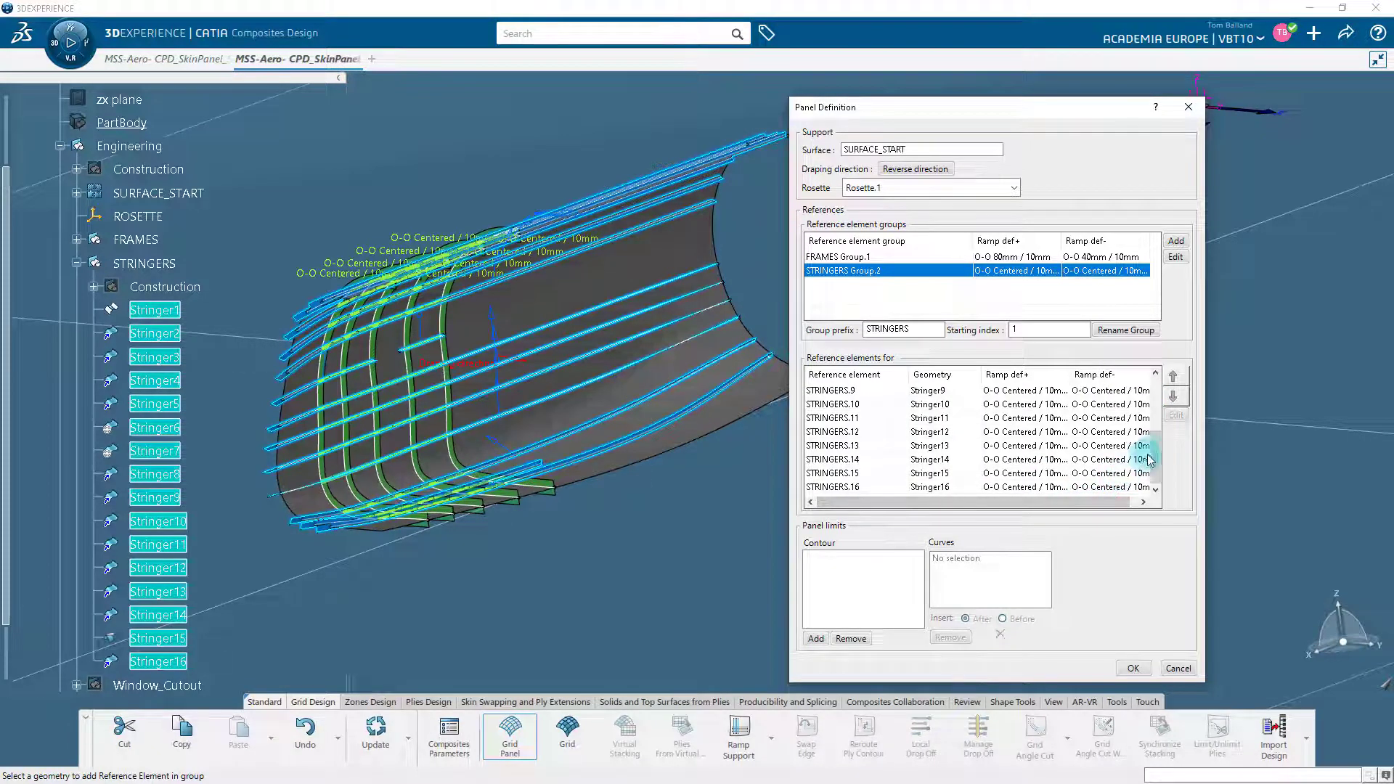
pyautogui.scroll(3, 1152, 394)
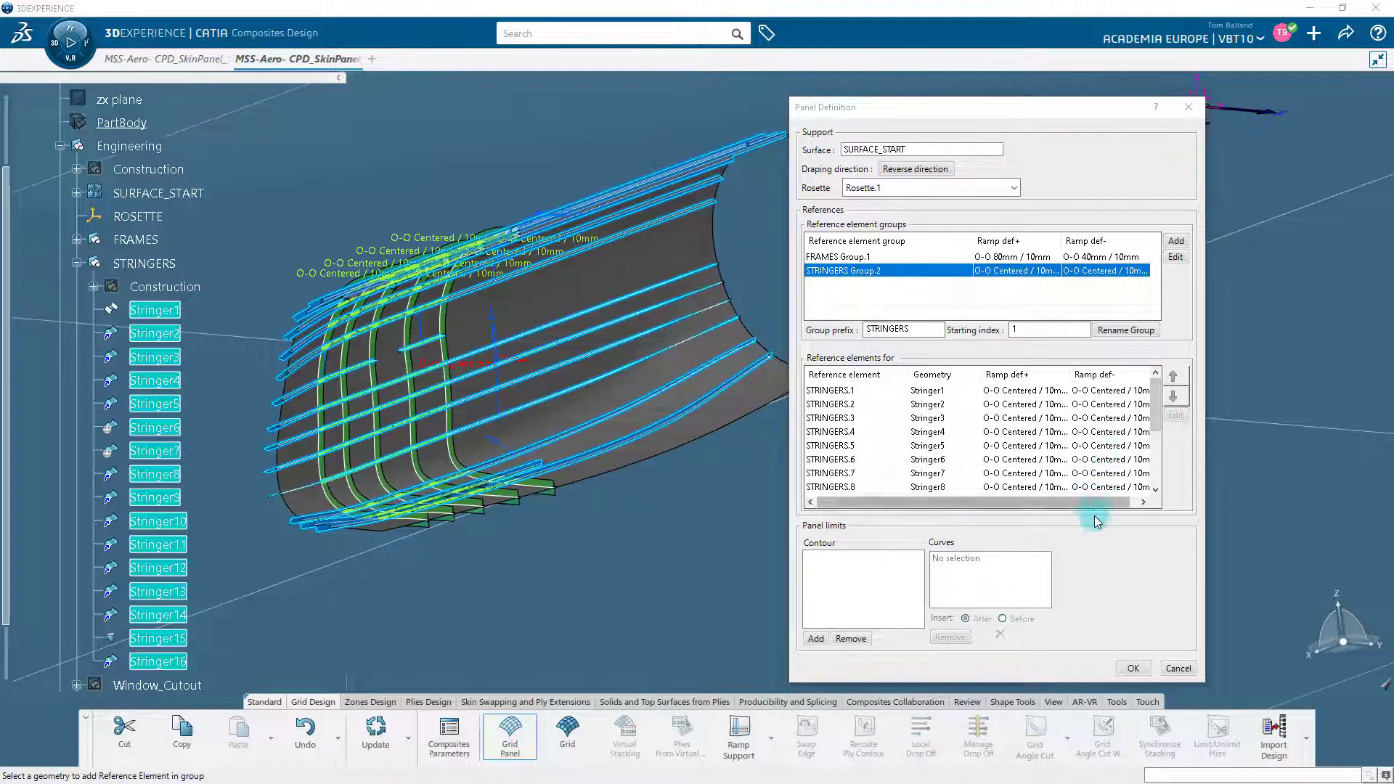
# Step: Confirm the grid panel definition and expand Grid Definition.1 in the tree
pyautogui.click(1135, 669)
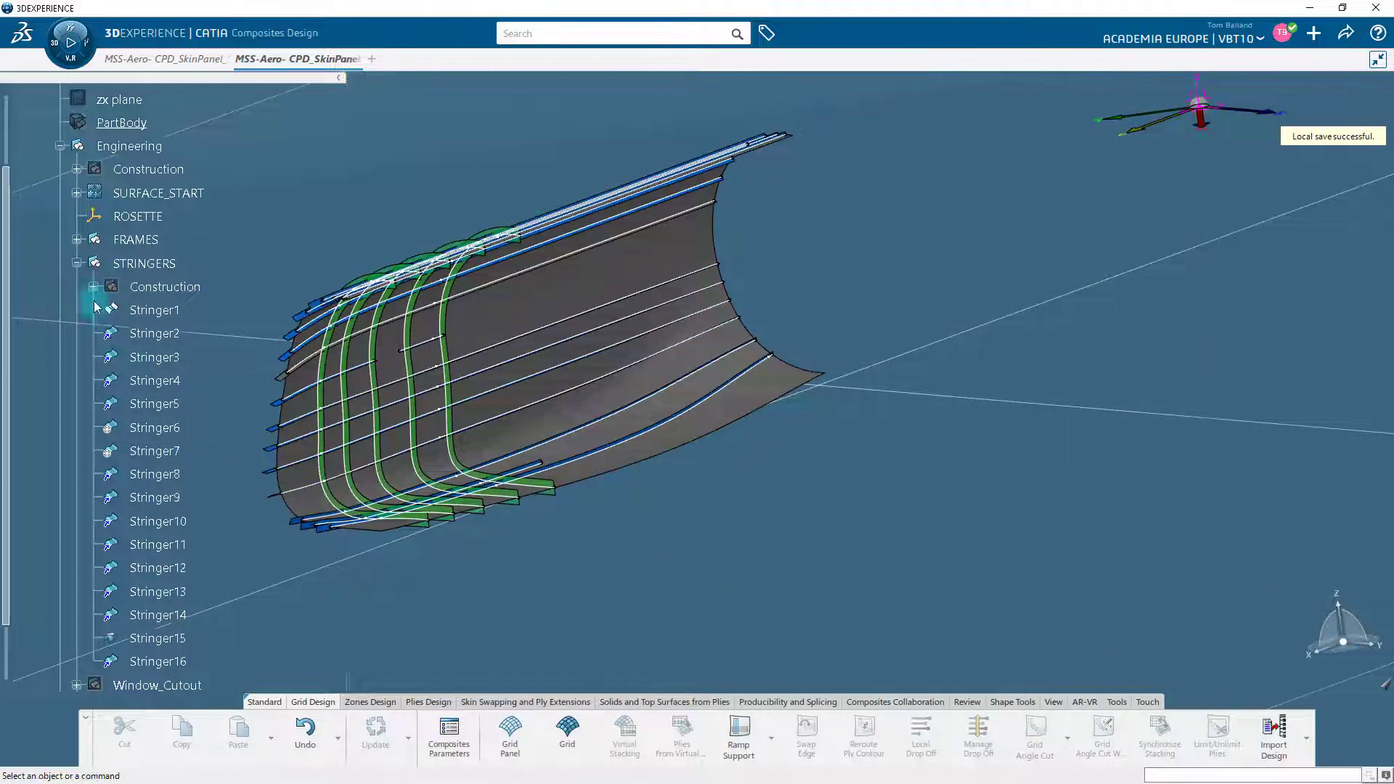
pyautogui.click(76, 264)
pyautogui.scroll(3, 109, 411)
pyautogui.click(124, 496)
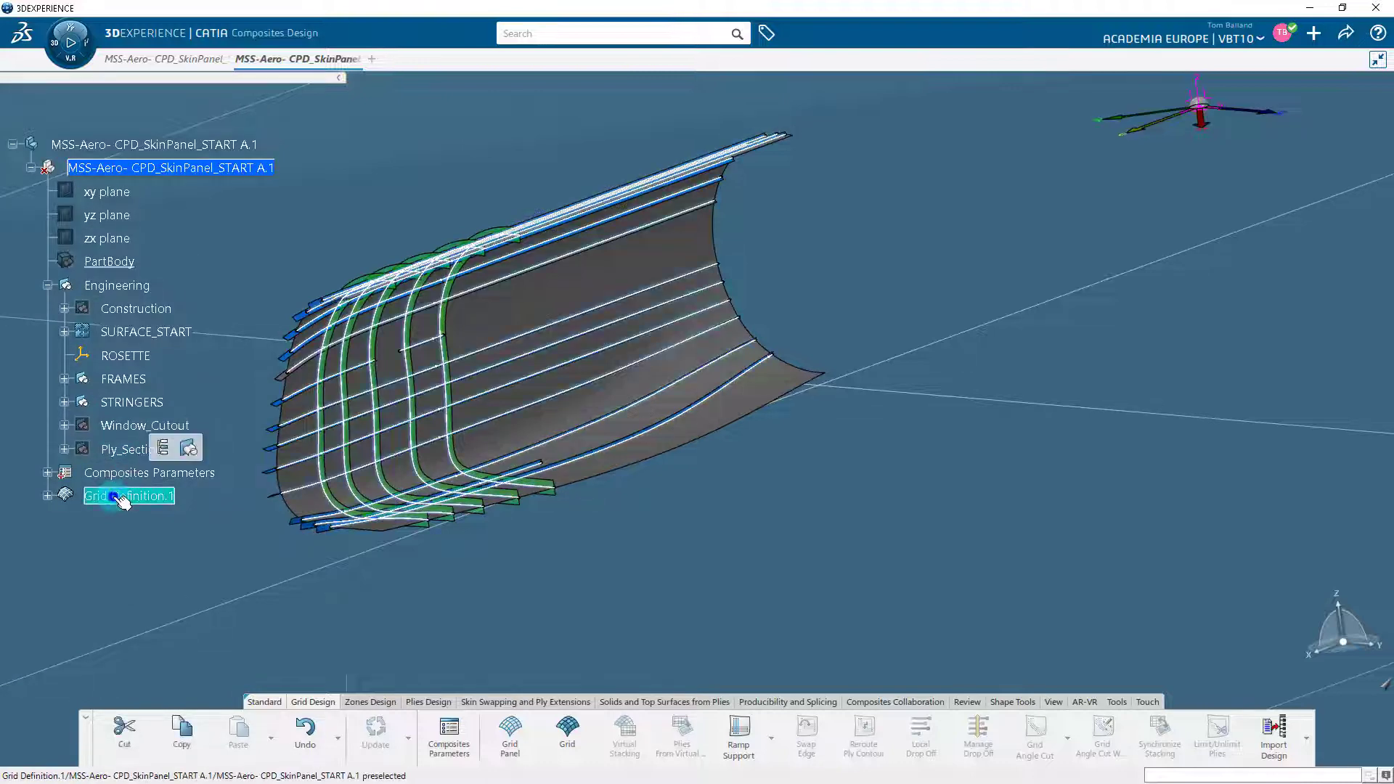
pyautogui.click(46, 498)
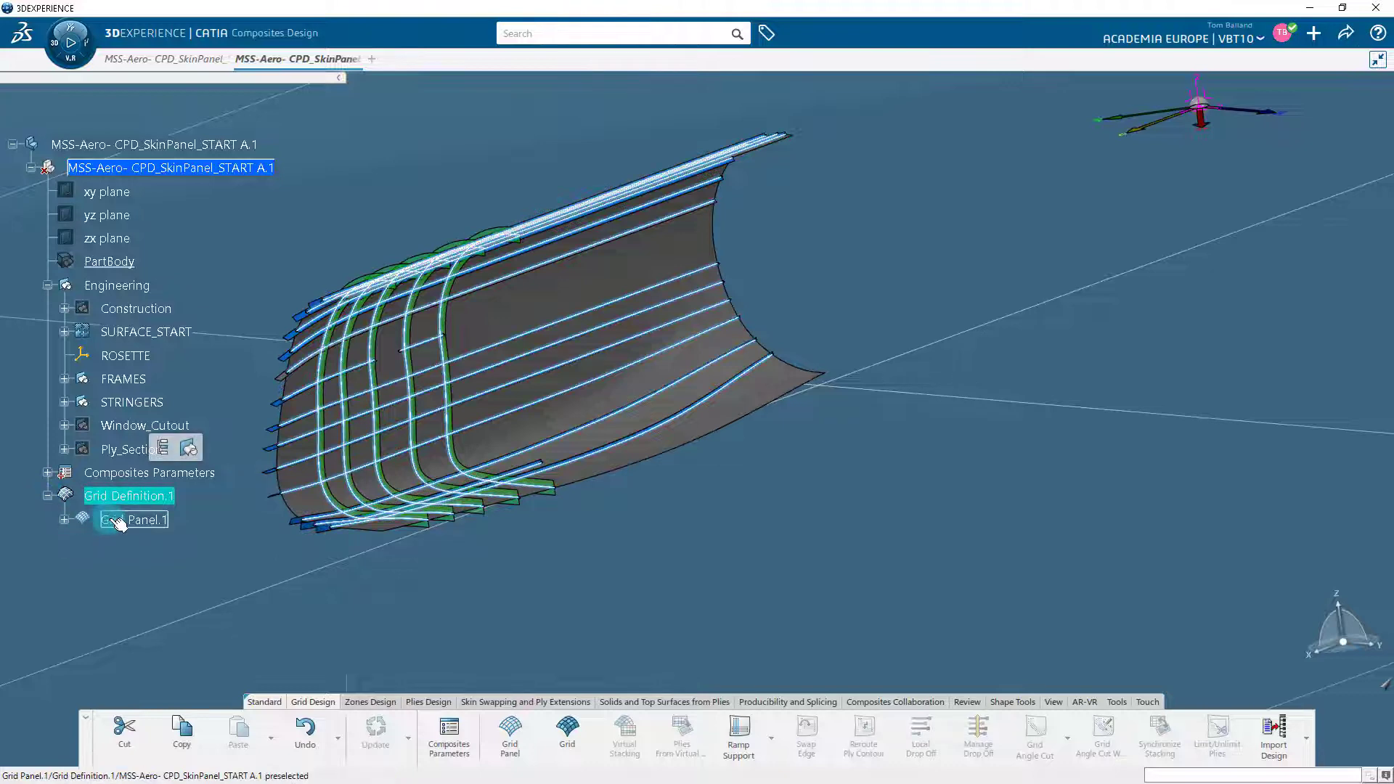
# Step: Expand Grid Panel.1 to inspect the elements of FRAMES Group.1 and STRINGERS Group.2
pyautogui.click(80, 521)
pyautogui.click(65, 520)
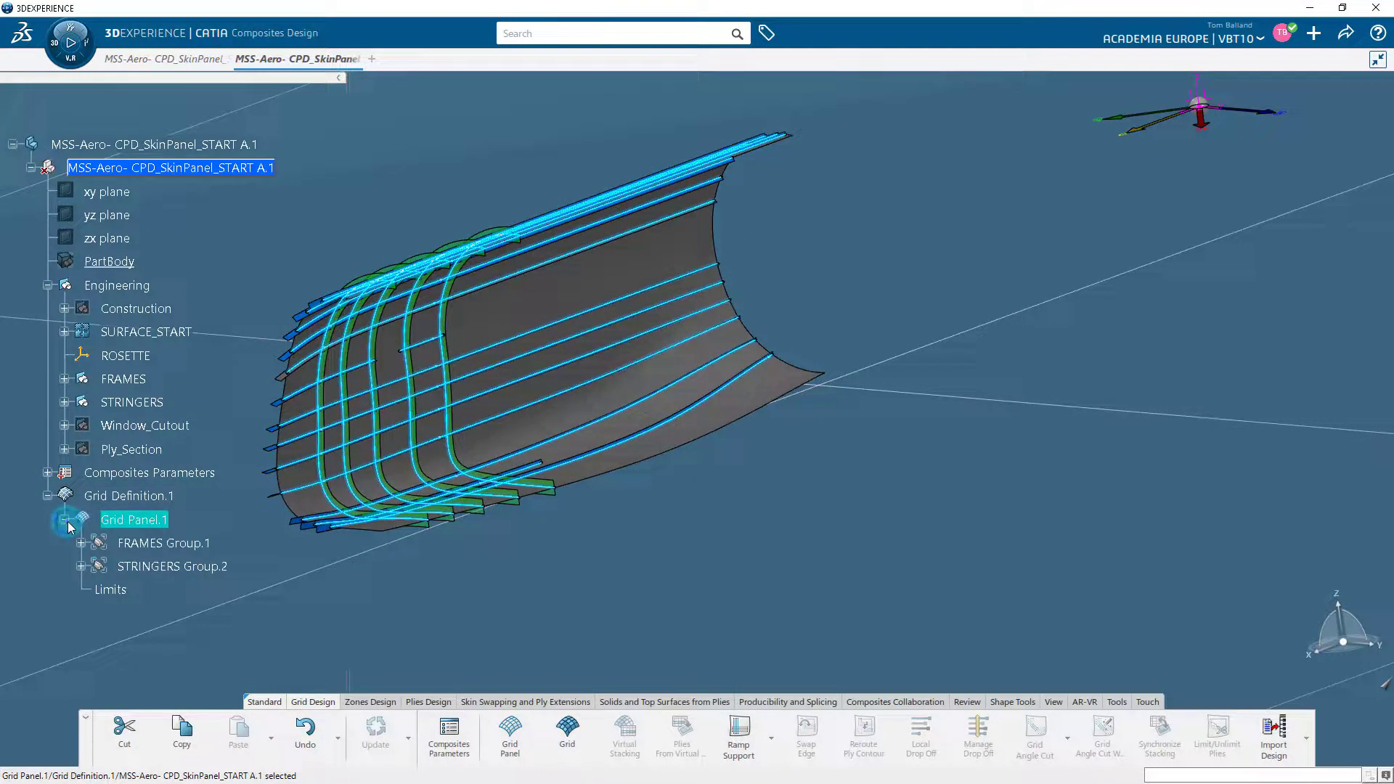
pyautogui.click(82, 543)
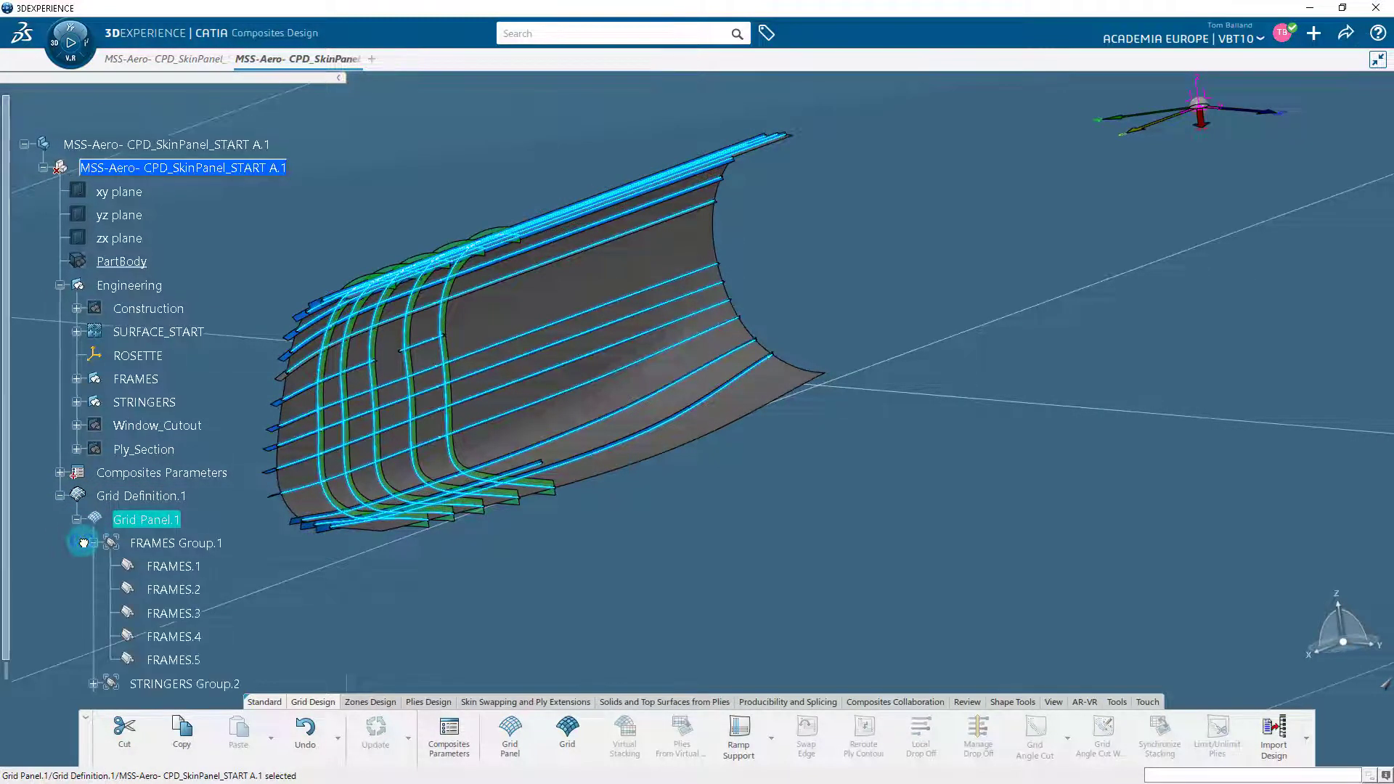
pyautogui.click(87, 543)
pyautogui.click(82, 566)
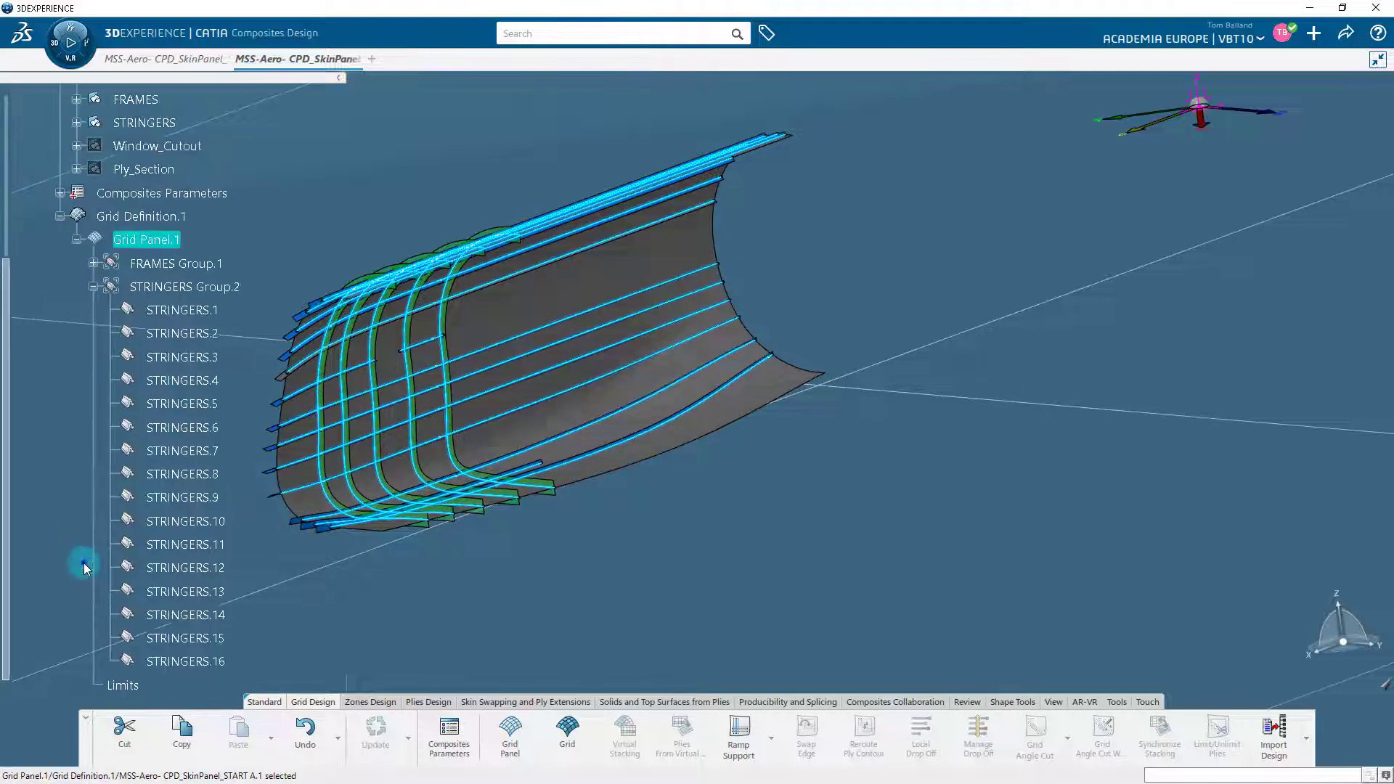
# Step: Collapse STRINGERS Group.2, Grid Panel.1 and Grid Definition.1, then select Grid Definition.1
pyautogui.click(92, 288)
pyautogui.click(76, 239)
pyautogui.scroll(1, 63, 302)
pyautogui.click(60, 284)
pyautogui.scroll(2, 63, 337)
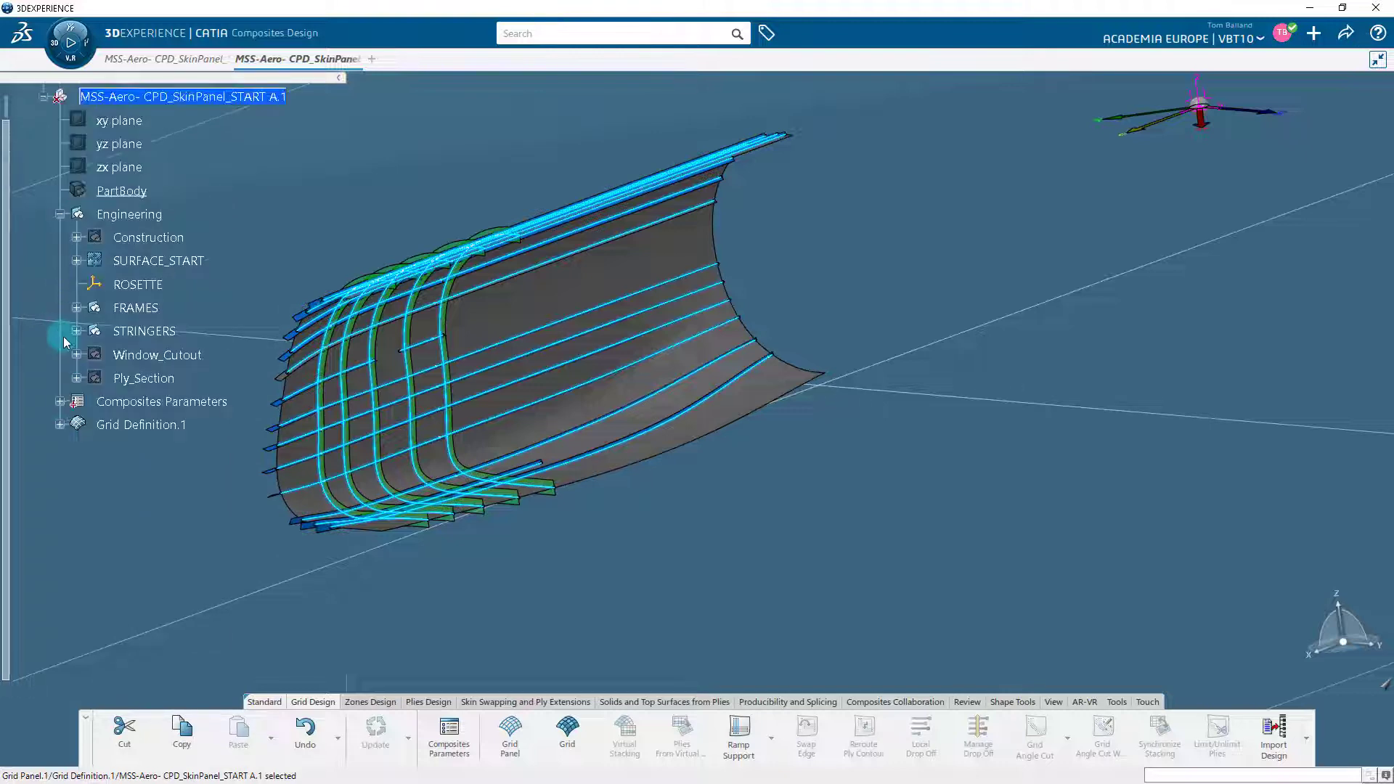
pyautogui.scroll(1, 63, 337)
pyautogui.scroll(-1, 63, 337)
pyautogui.scroll(1, 63, 337)
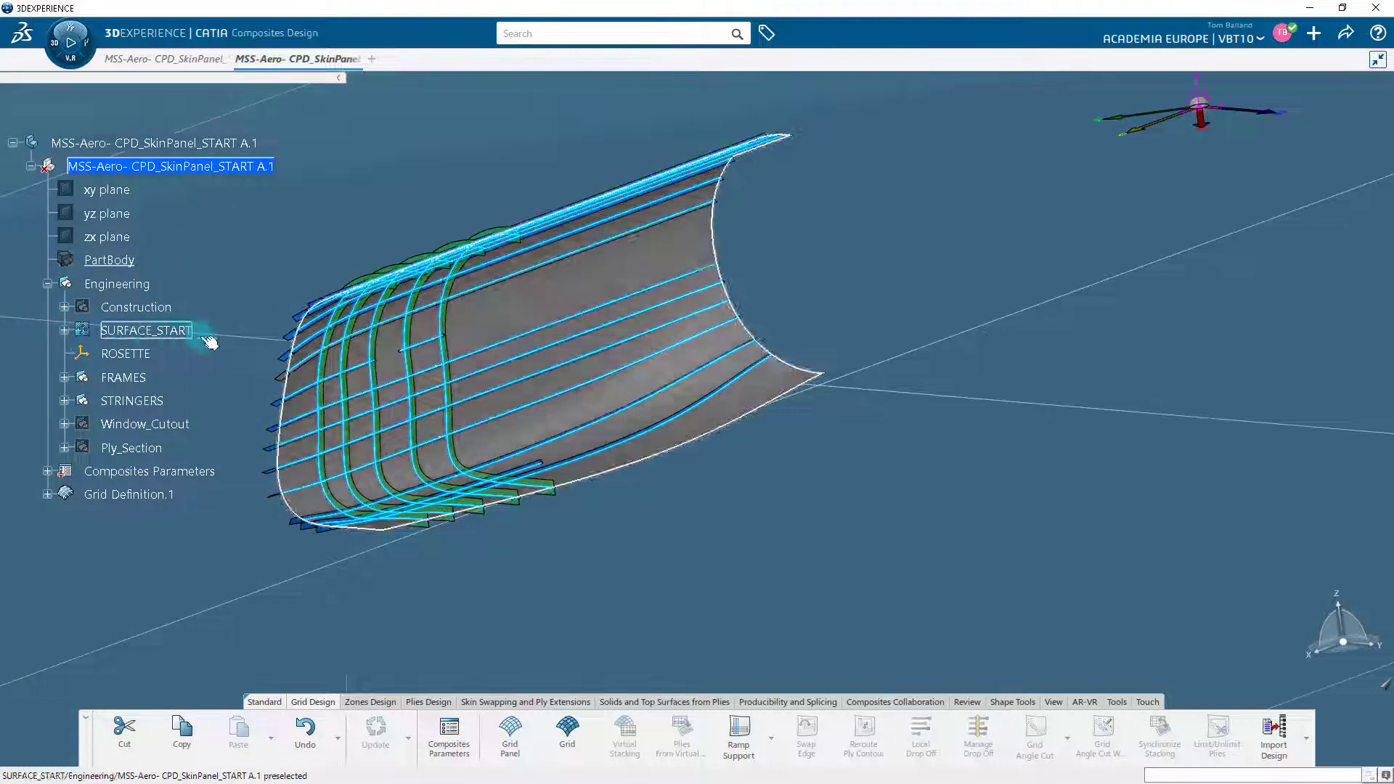
pyautogui.moveTo(439, 355); pyautogui.dragTo(672, 332, button='middle')
pyautogui.click(762, 298)
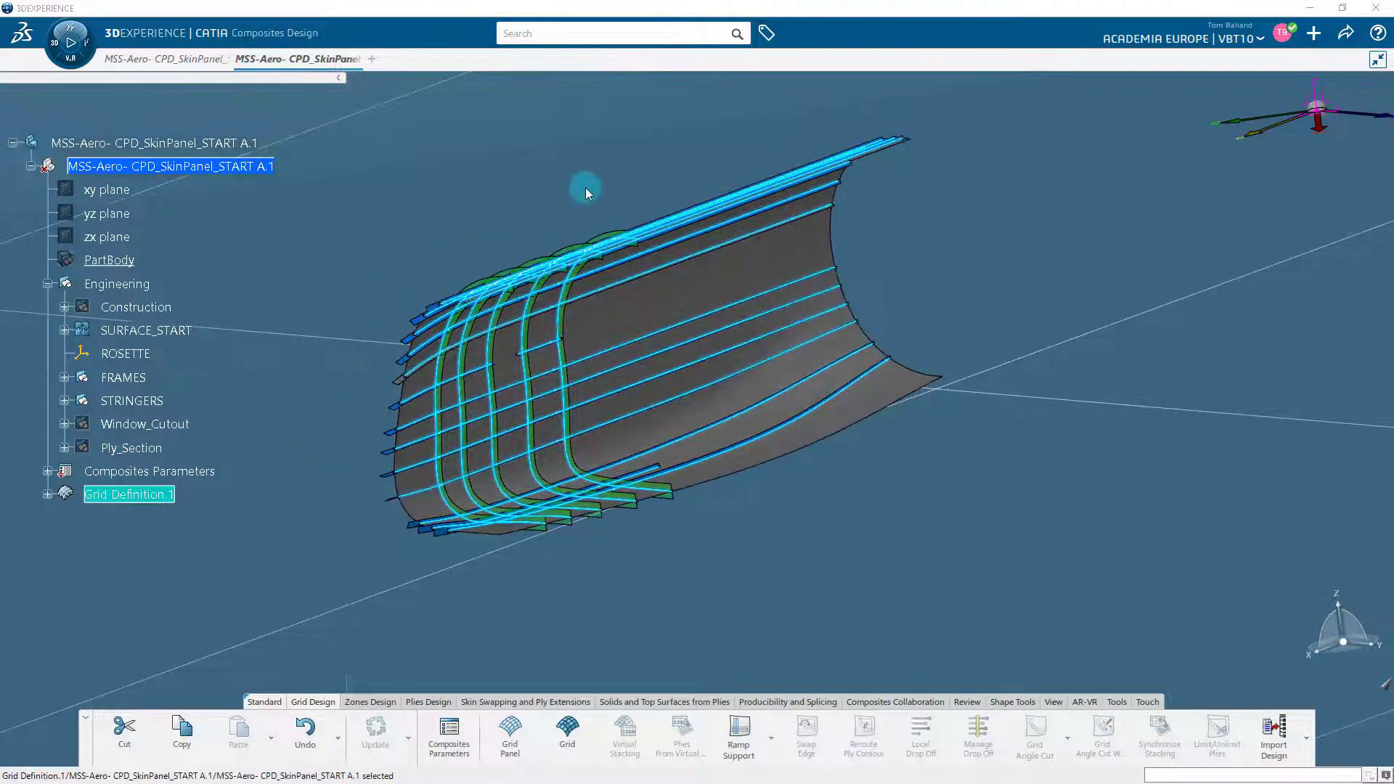
# Step: Start the Grid command for Grid Panel.1 and orbit to view cells C1–C52 on the panel
pyautogui.click(585, 189)
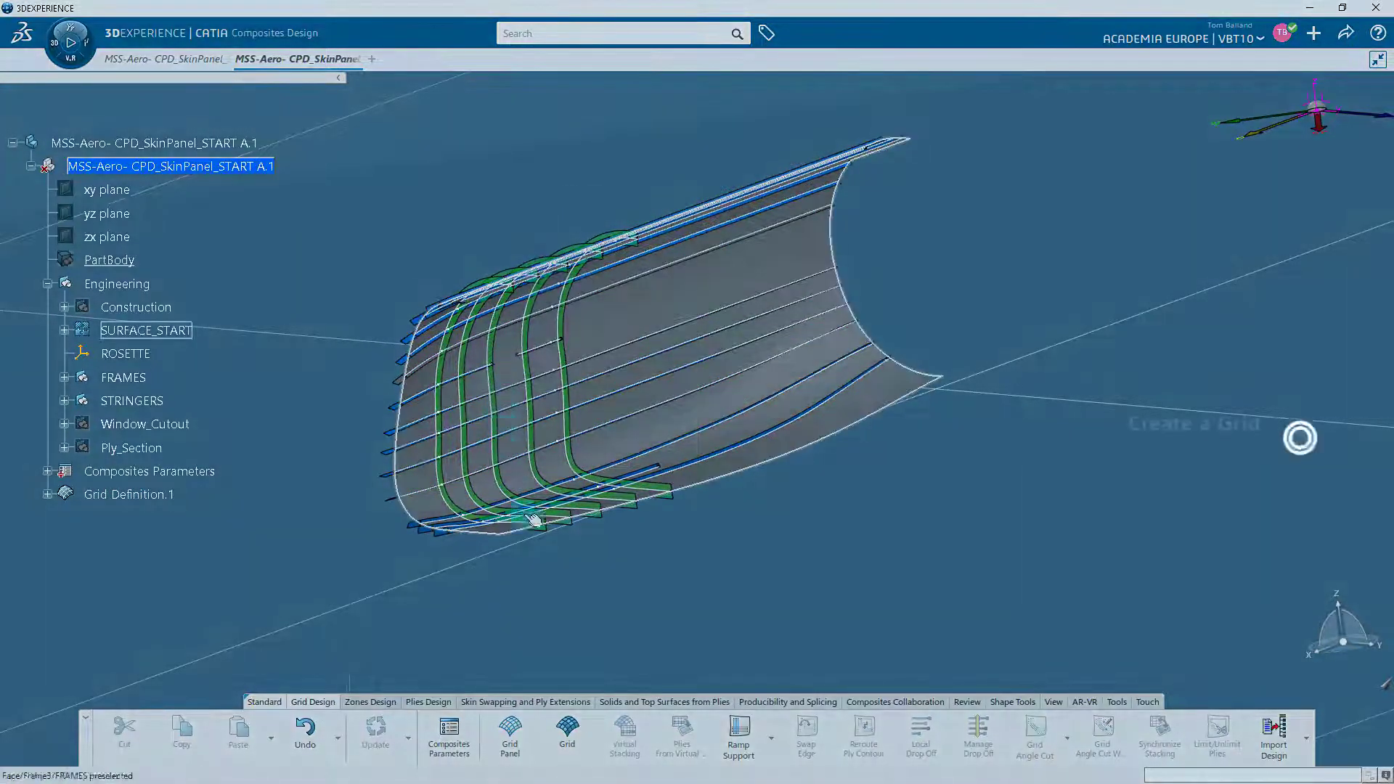
pyautogui.click(570, 728)
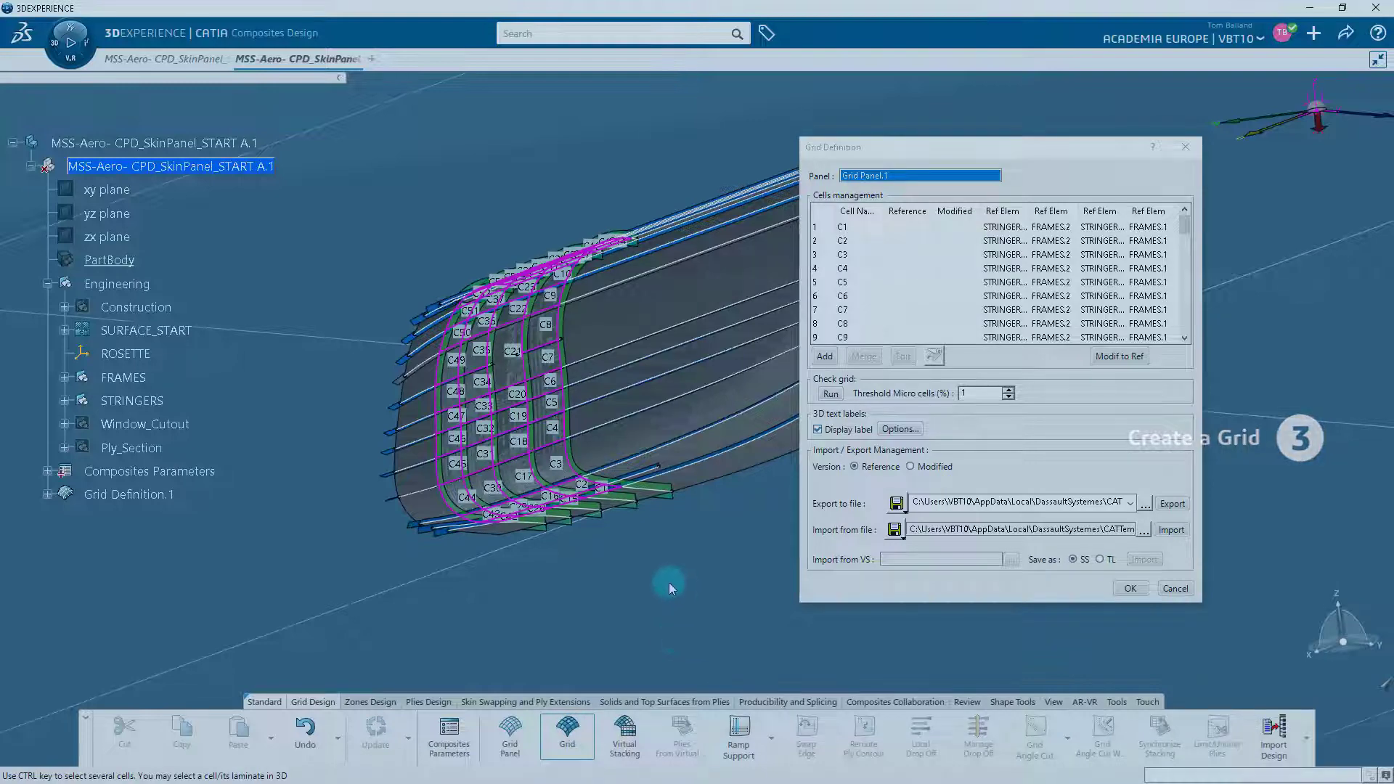
pyautogui.moveTo(669, 583); pyautogui.dragTo(622, 493, button='middle')
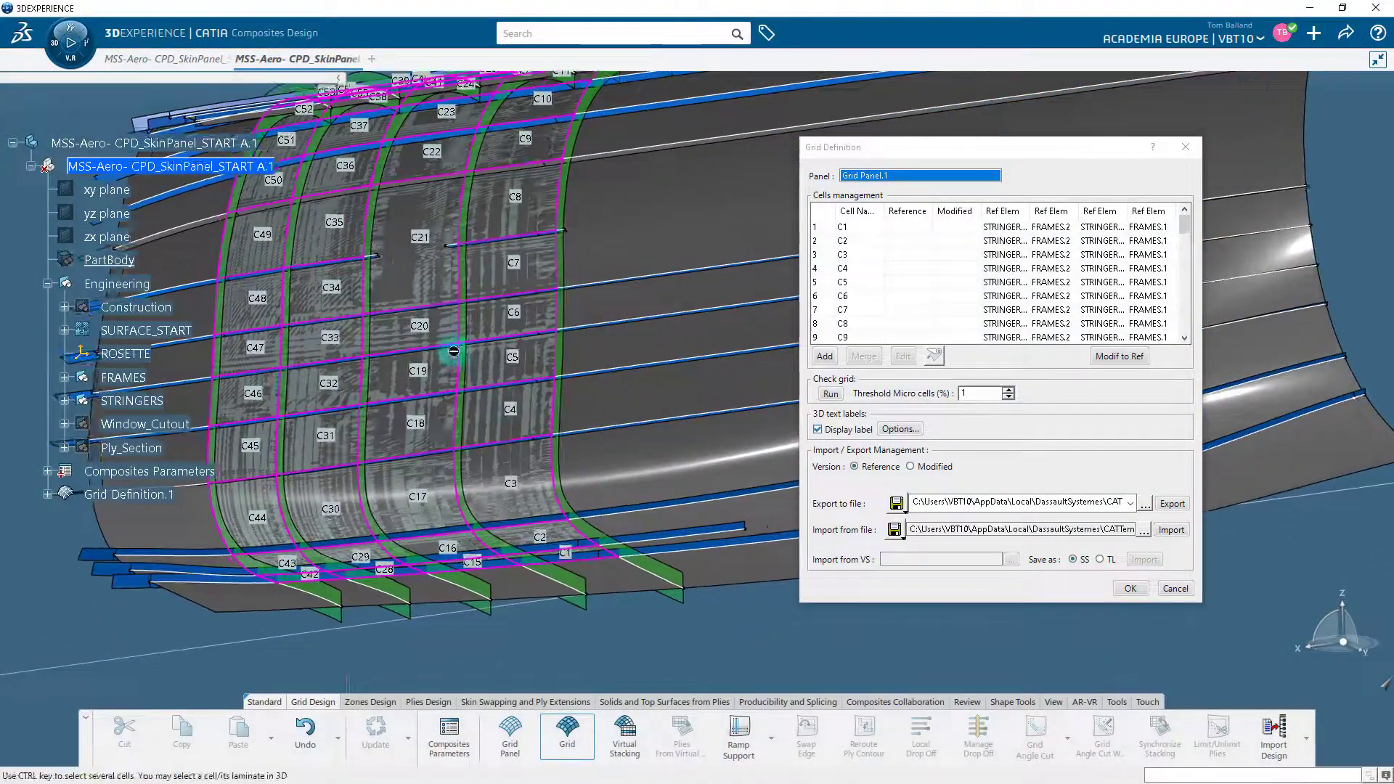
pyautogui.keyDown('ctrl'); pyautogui.moveTo(683, 427); pyautogui.dragTo(696, 462, button='middle'); pyautogui.keyUp('ctrl')
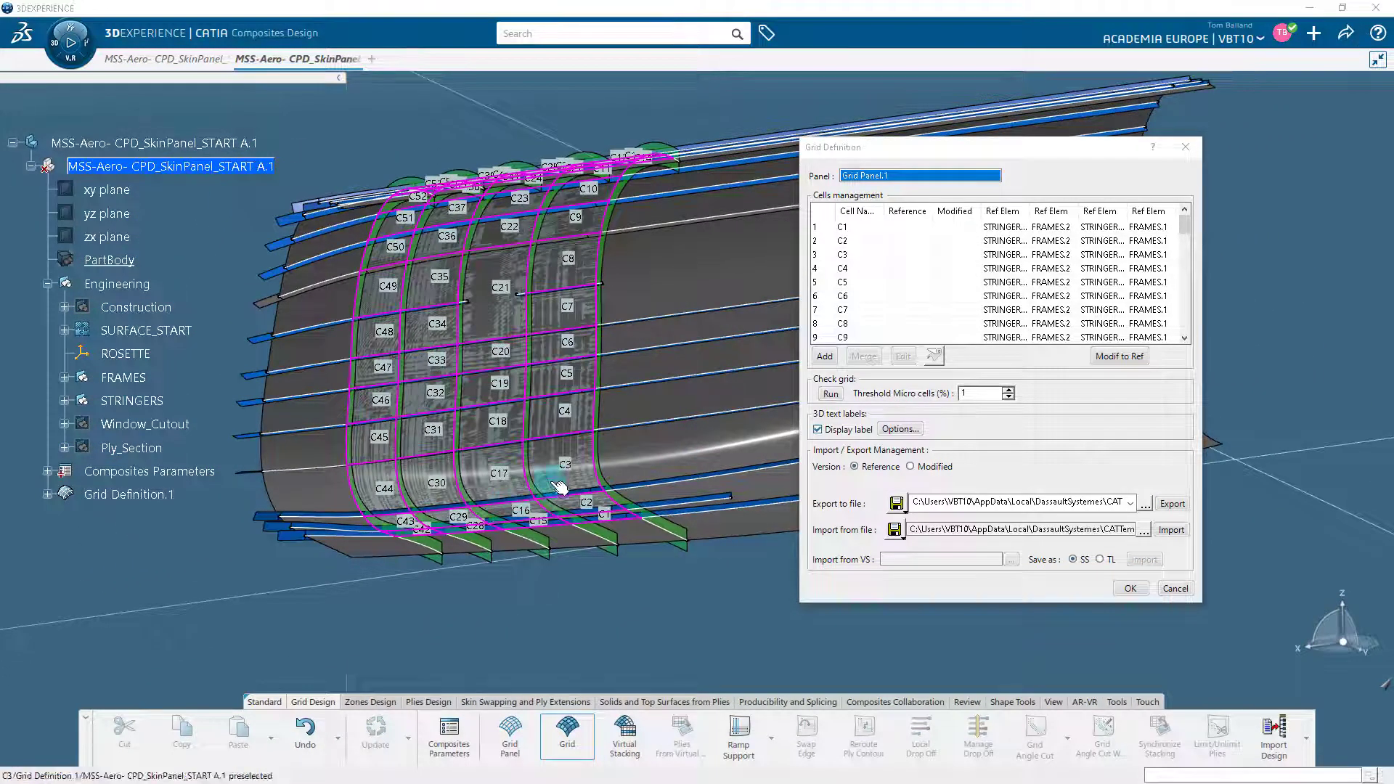
pyautogui.moveTo(1185, 229); pyautogui.dragTo(1188, 285)
pyautogui.moveTo(1187, 335); pyautogui.dragTo(1192, 222)
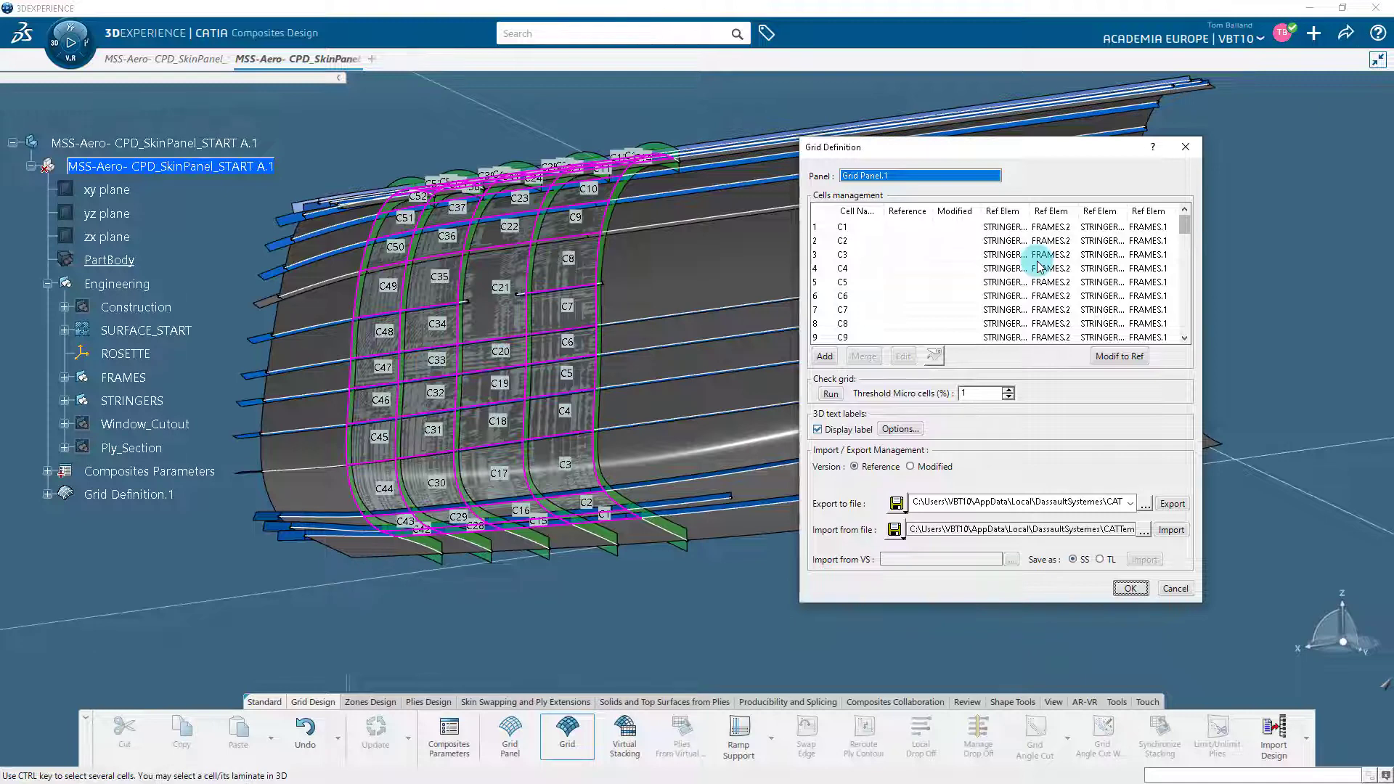
# Step: Select grid cells C19, C5, C4, C3 and C17 together
pyautogui.click(524, 394)
pyautogui.click(550, 391)
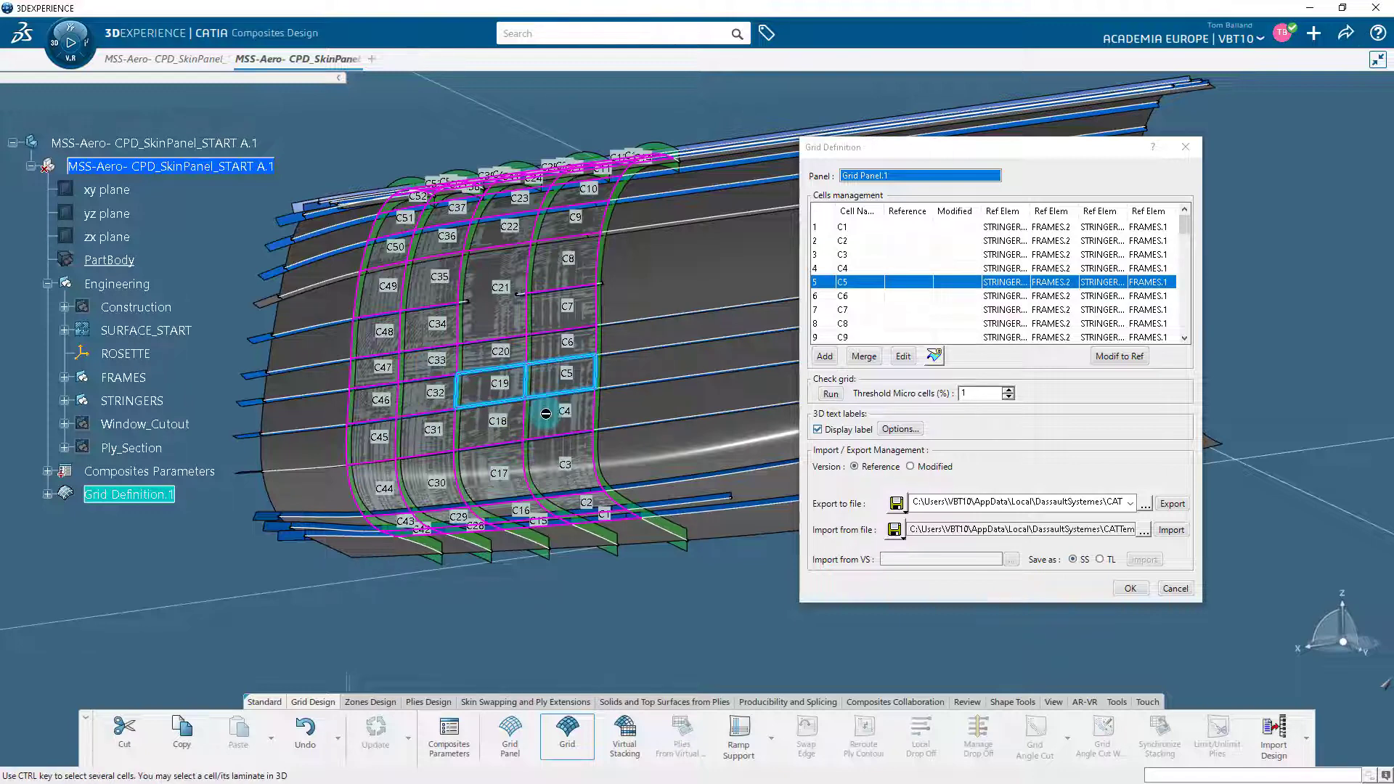
pyautogui.keyDown('ctrl'); pyautogui.click(550, 411); pyautogui.keyUp('ctrl')
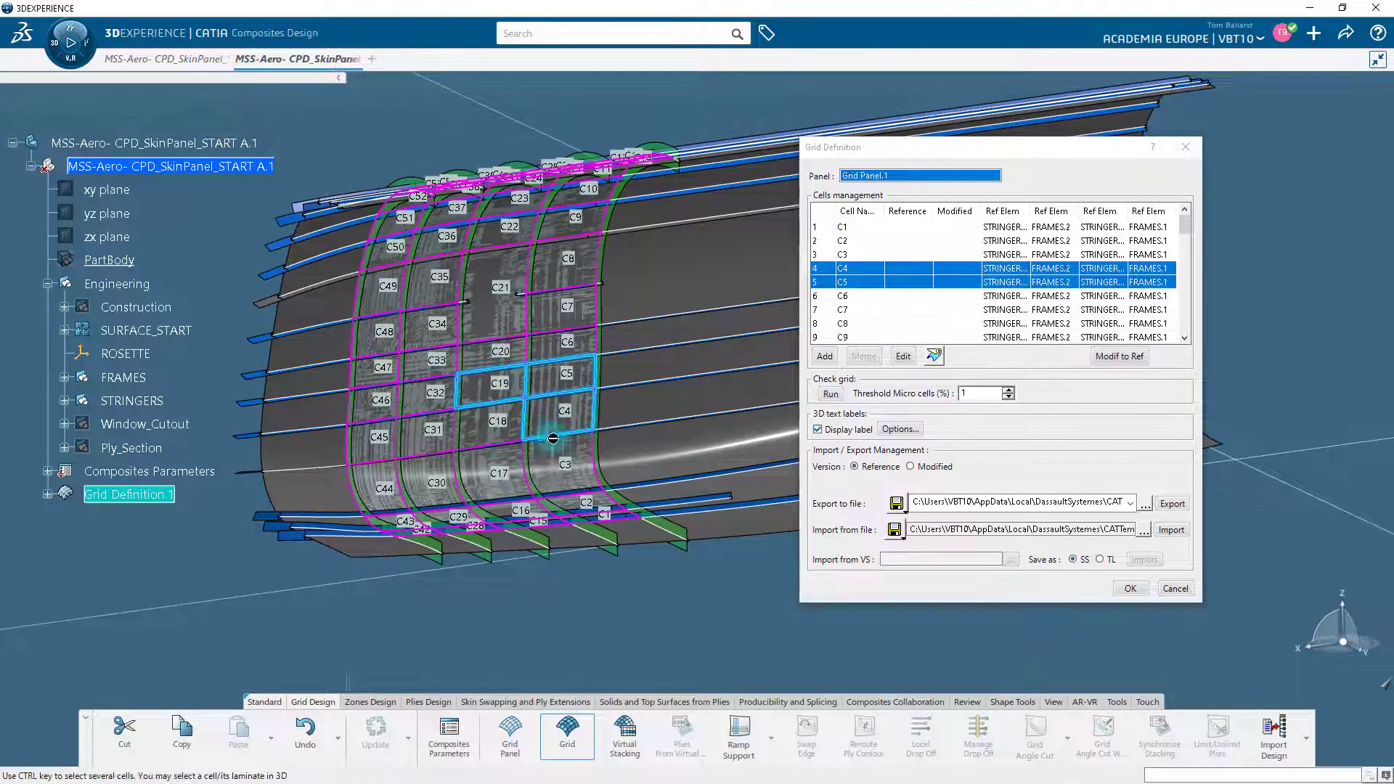
pyautogui.keyDown('ctrl'); pyautogui.click(543, 461); pyautogui.keyUp('ctrl')
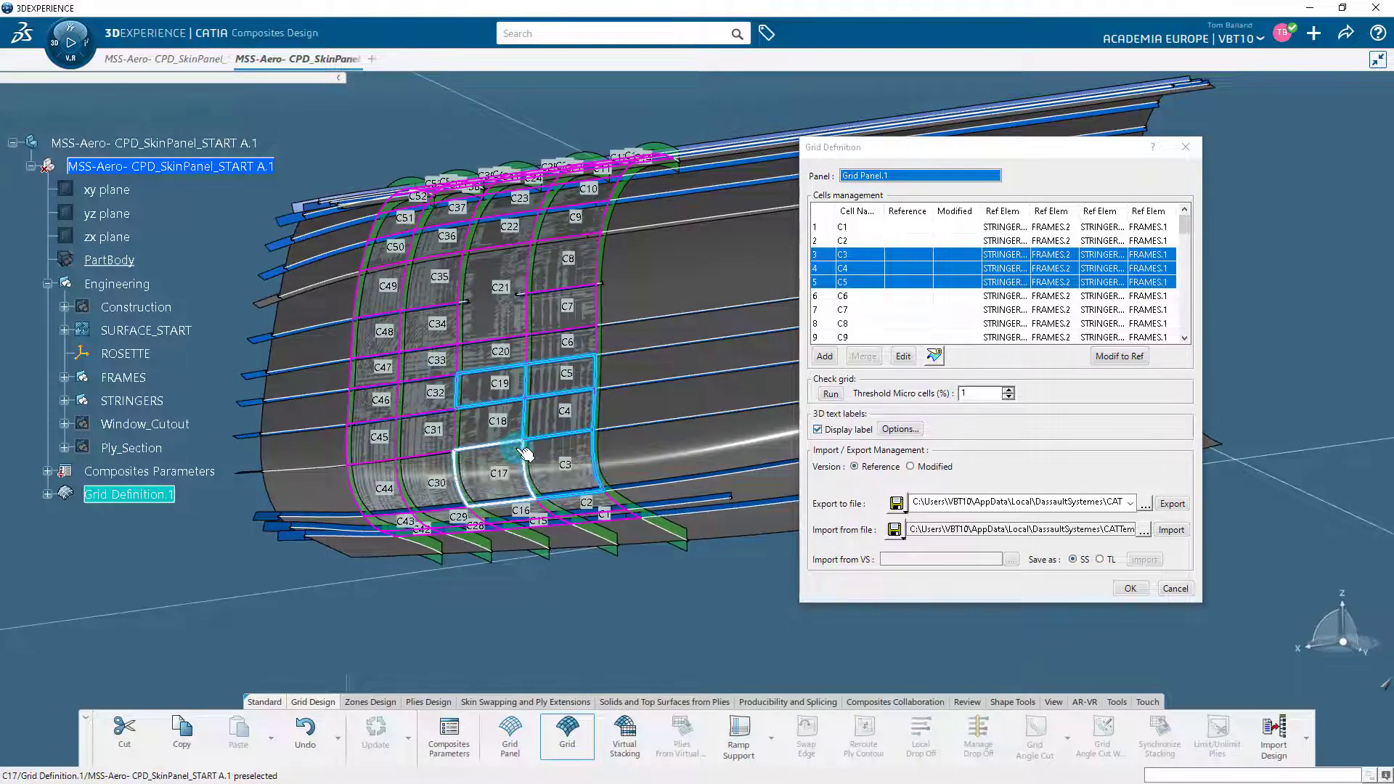
pyautogui.keyDown('ctrl'); pyautogui.click(525, 454); pyautogui.keyUp('ctrl')
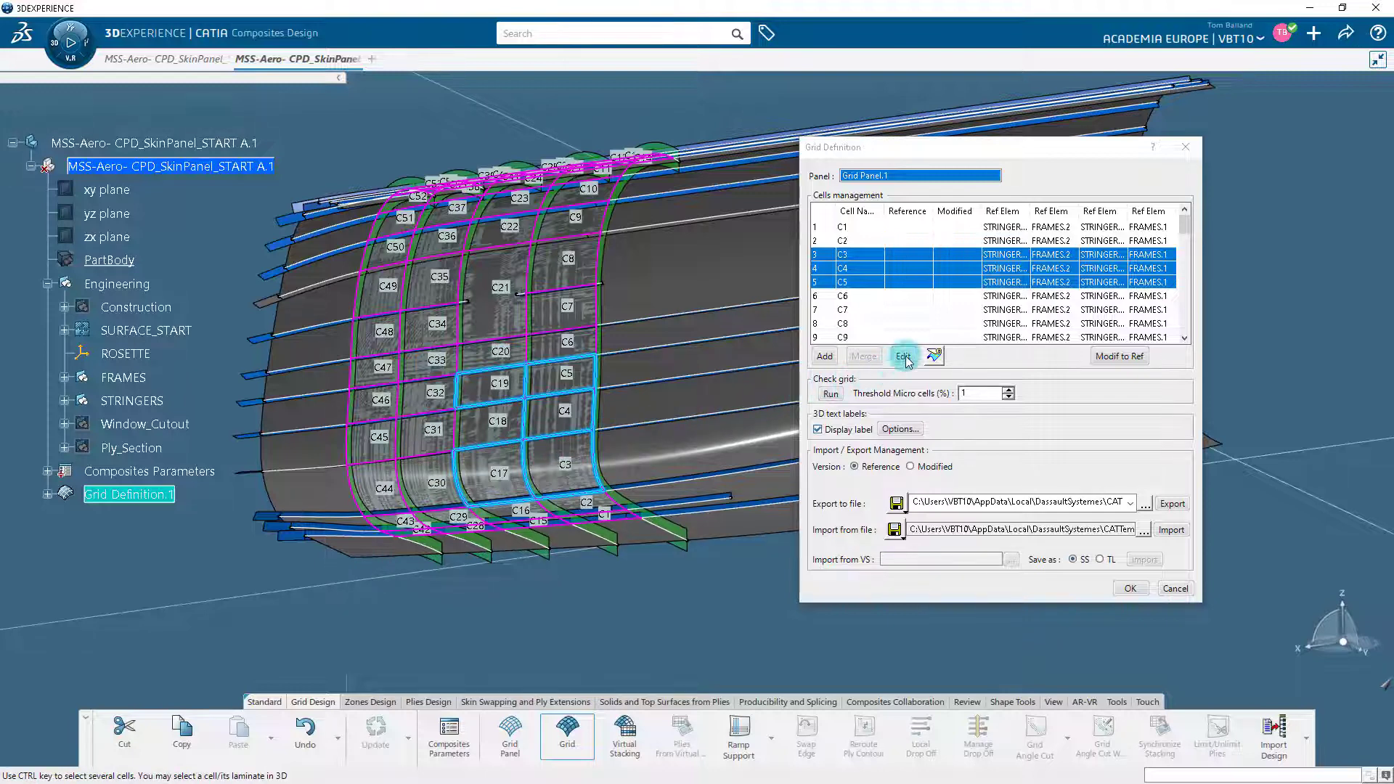
# Step: Assign laminate L2 to the five selected cells and zoom in around C3
pyautogui.click(903, 356)
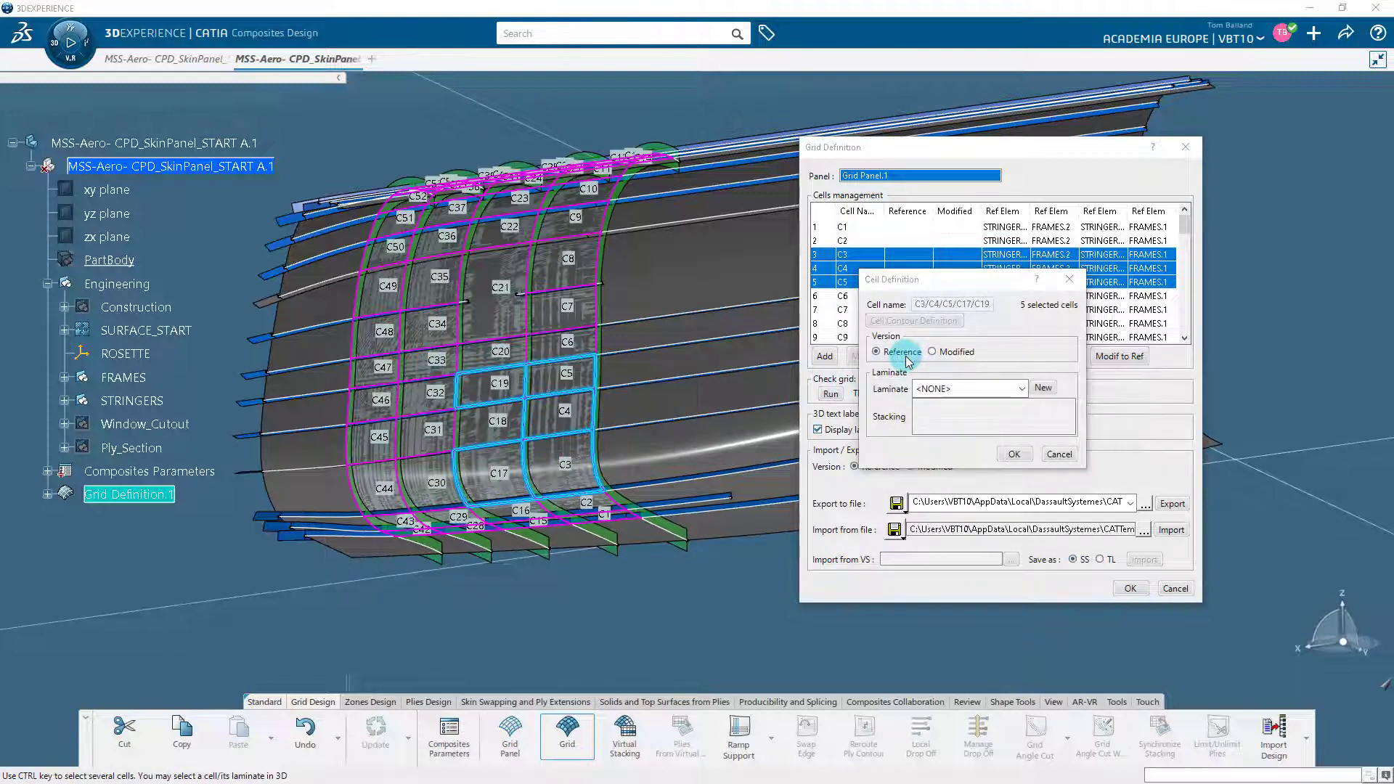
pyautogui.click(1018, 390)
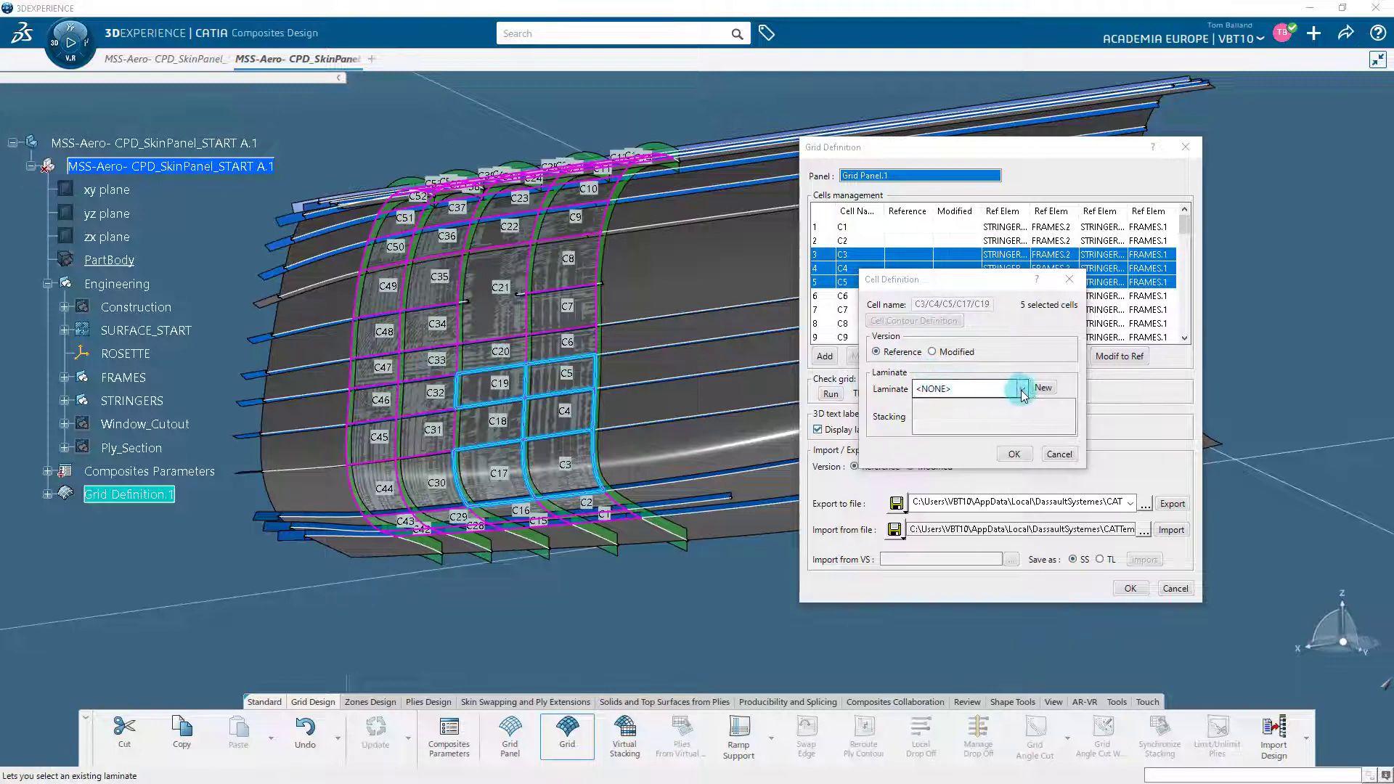
pyautogui.click(1021, 392)
pyautogui.click(1022, 391)
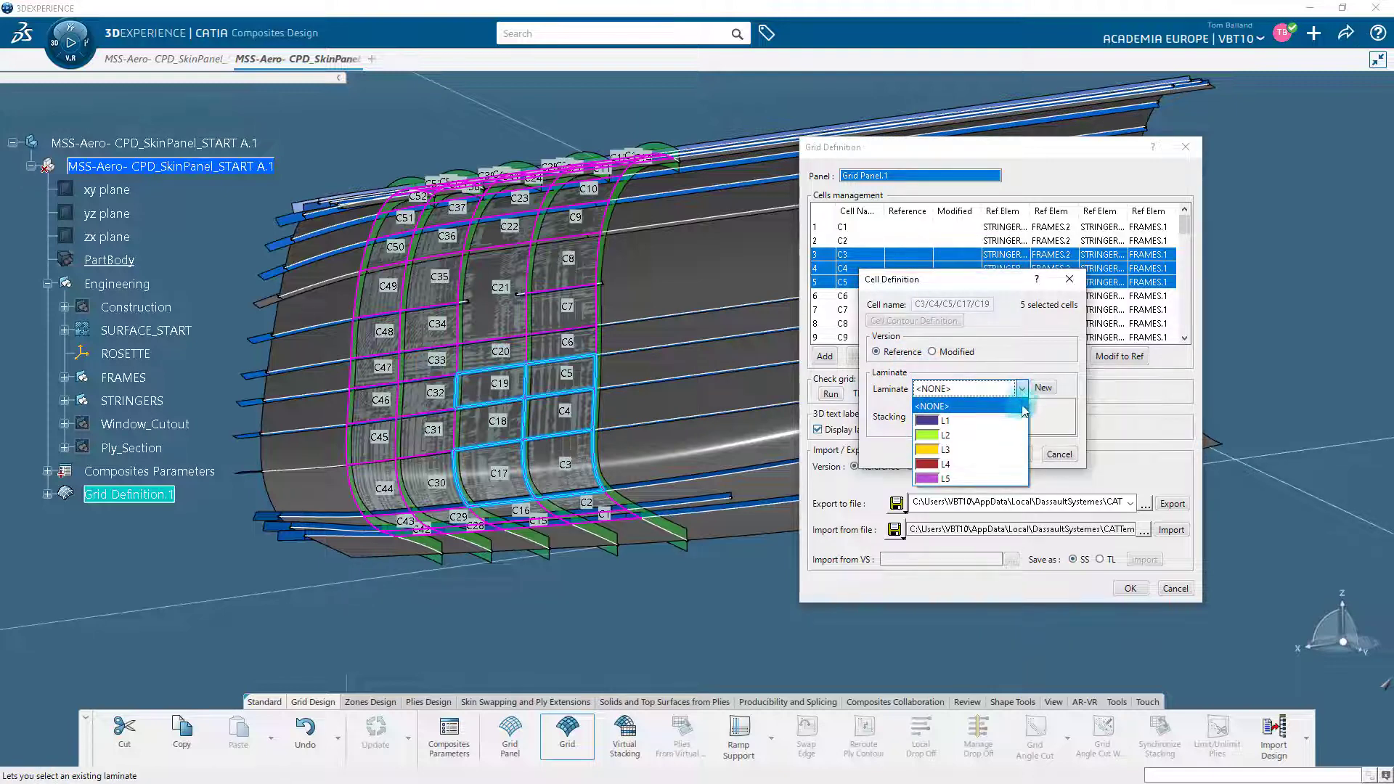
pyautogui.click(1015, 435)
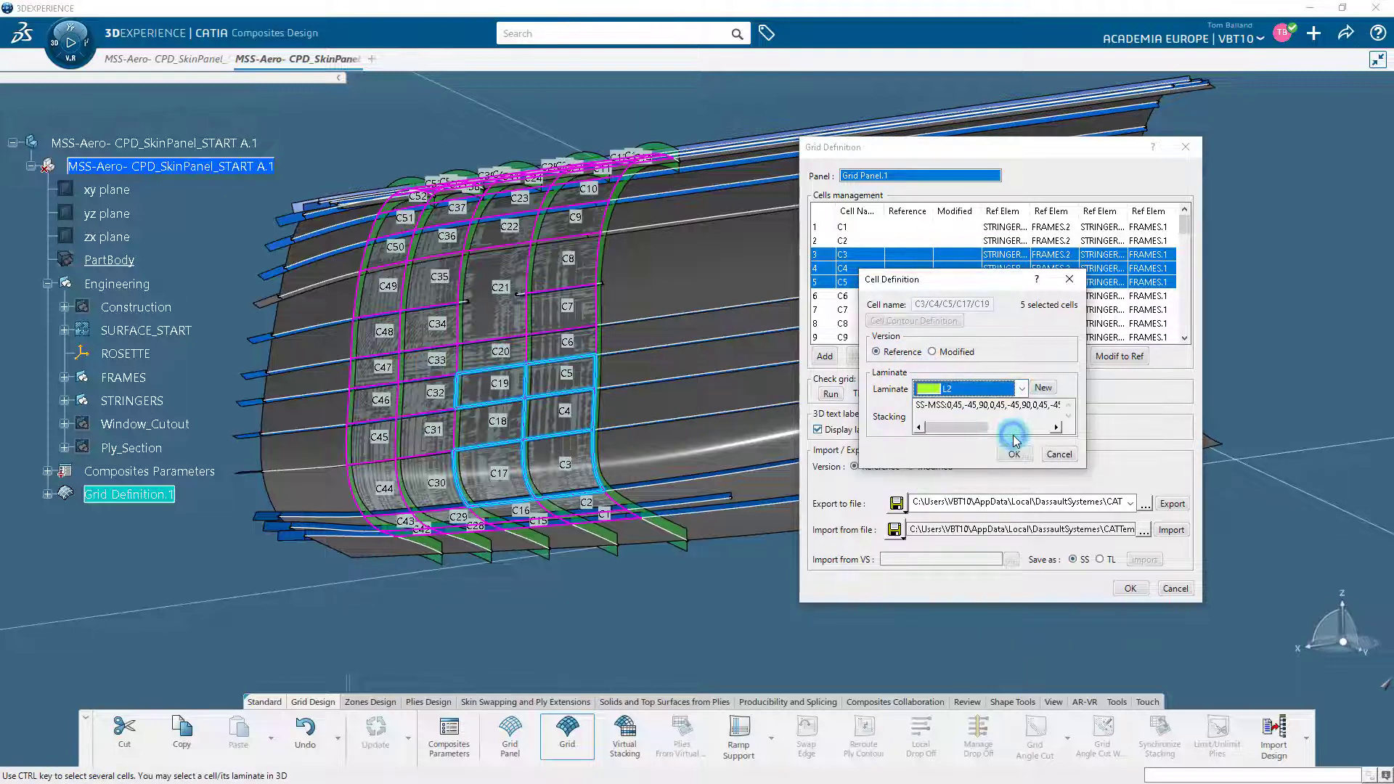
pyautogui.click(1015, 455)
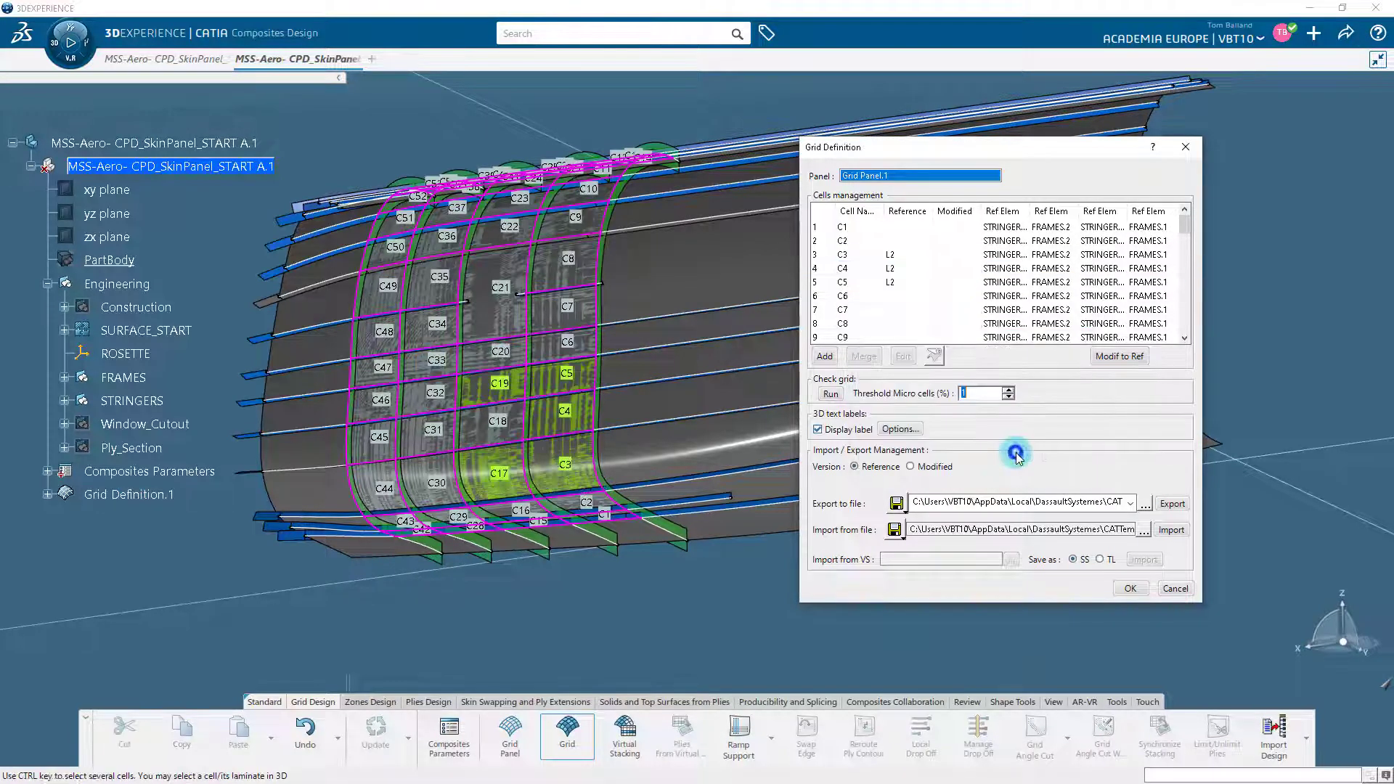
pyautogui.scroll(5, 563, 447)
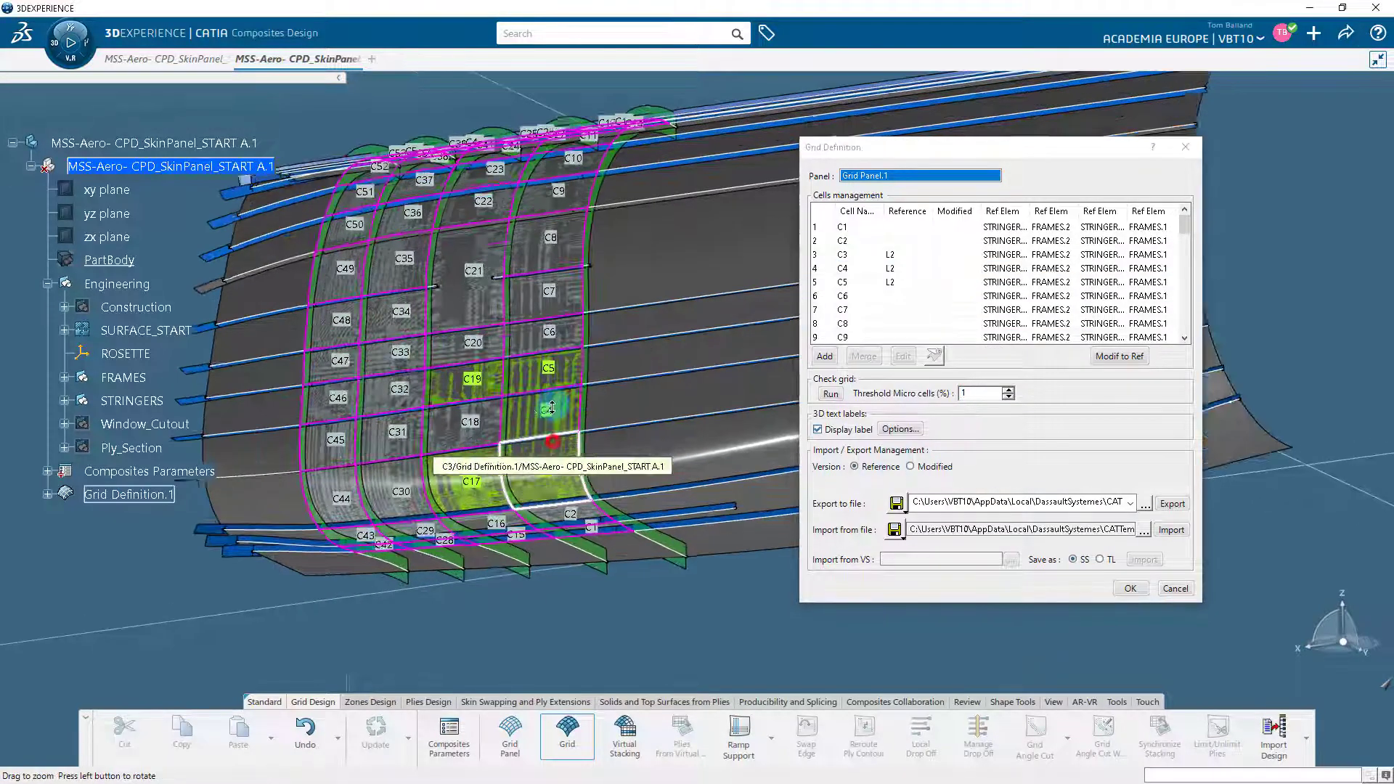
pyautogui.moveTo(554, 376); pyautogui.dragTo(698, 477, button='middle')
pyautogui.moveTo(1185, 233)
pyautogui.mouseDown()
pyautogui.moveTo(1181, 309)
pyautogui.moveTo(1175, 253)
pyautogui.mouseUp()
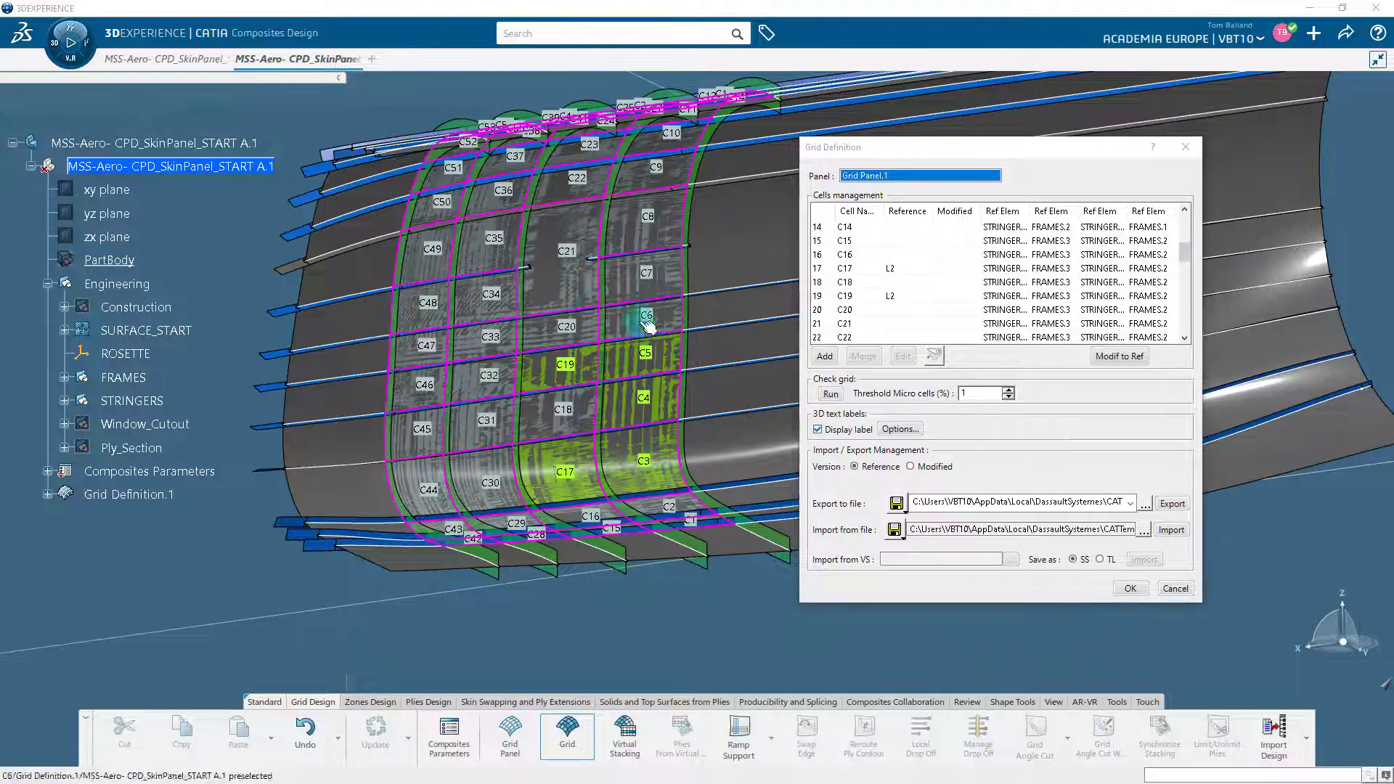
# Step: Import the cell laminate layout from XLSX file Aerostructure_Grid_Panel.xlsx and acknowledge the success message
pyautogui.click(1145, 535)
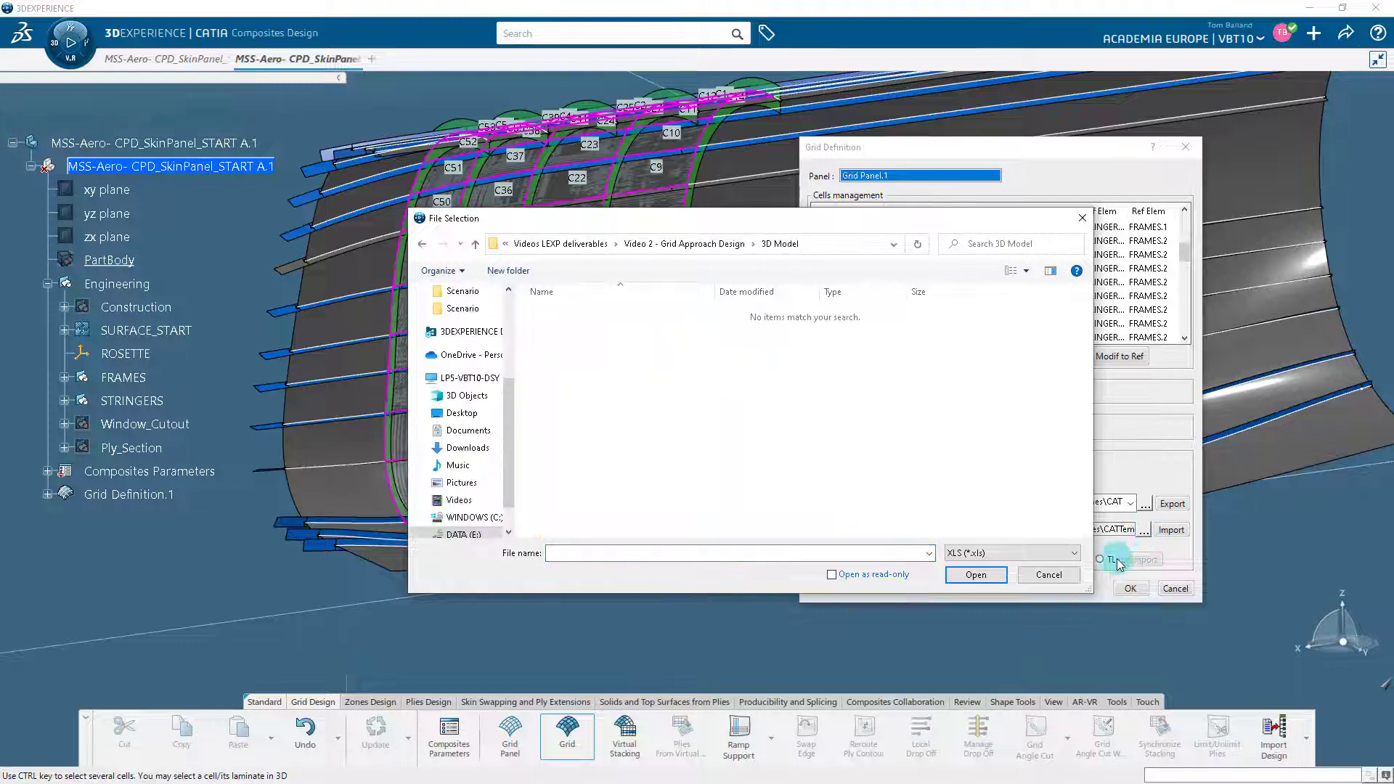
pyautogui.click(1037, 555)
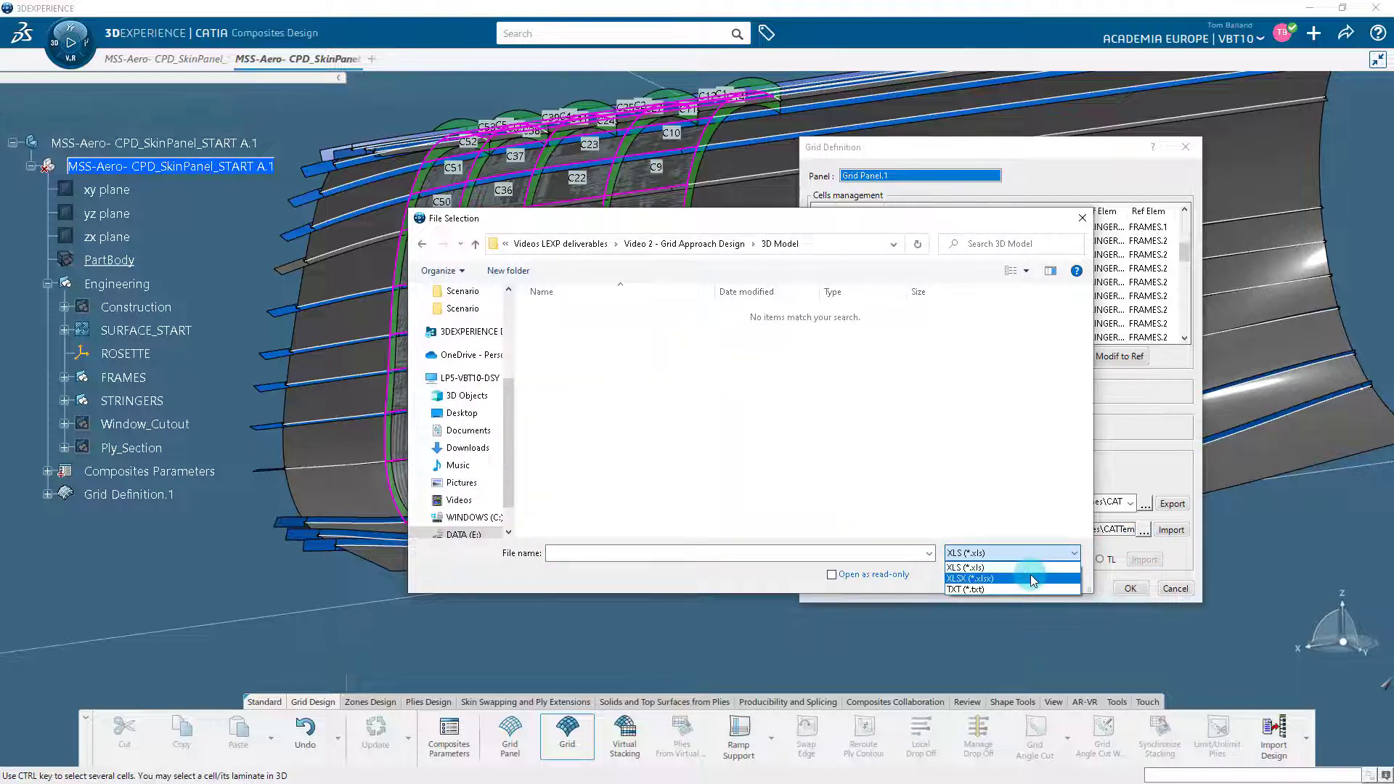
pyautogui.click(1032, 579)
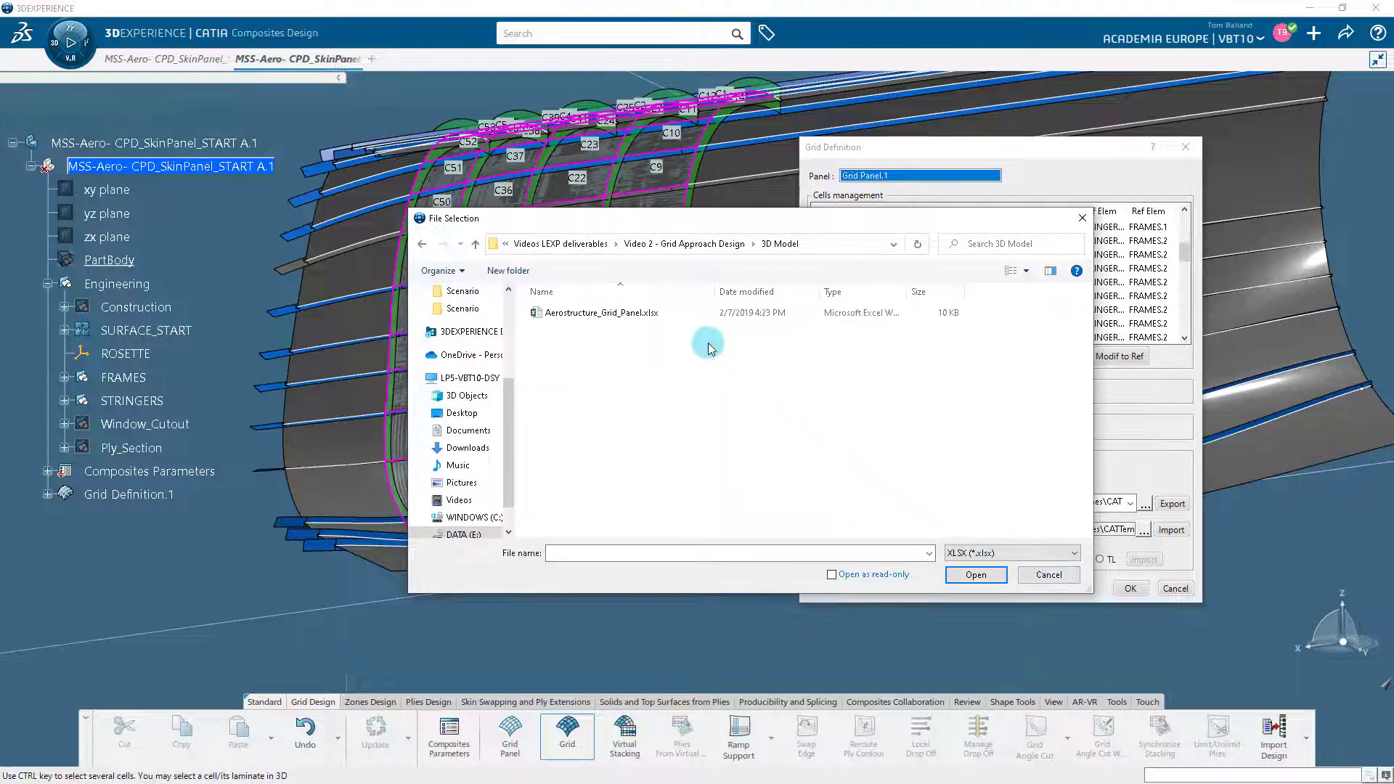
pyautogui.click(674, 313)
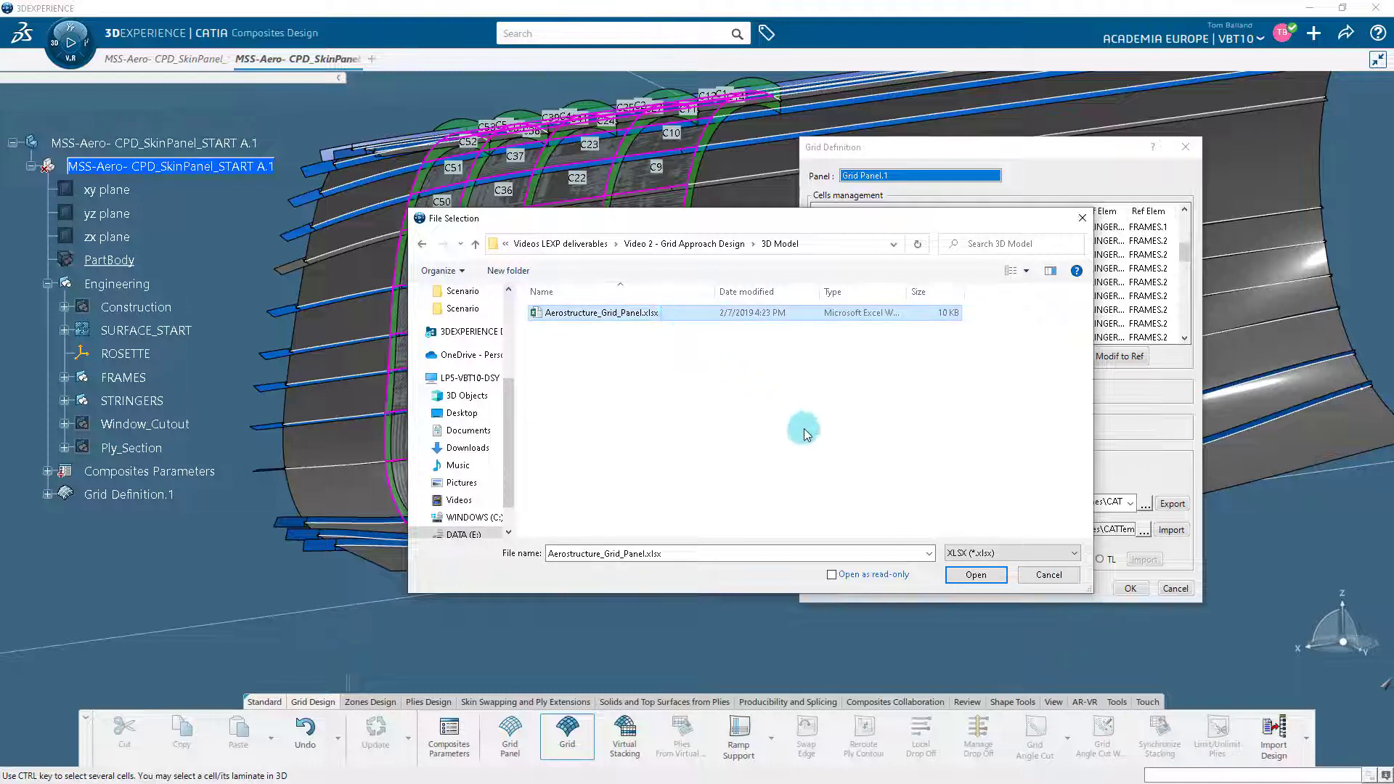
pyautogui.click(968, 576)
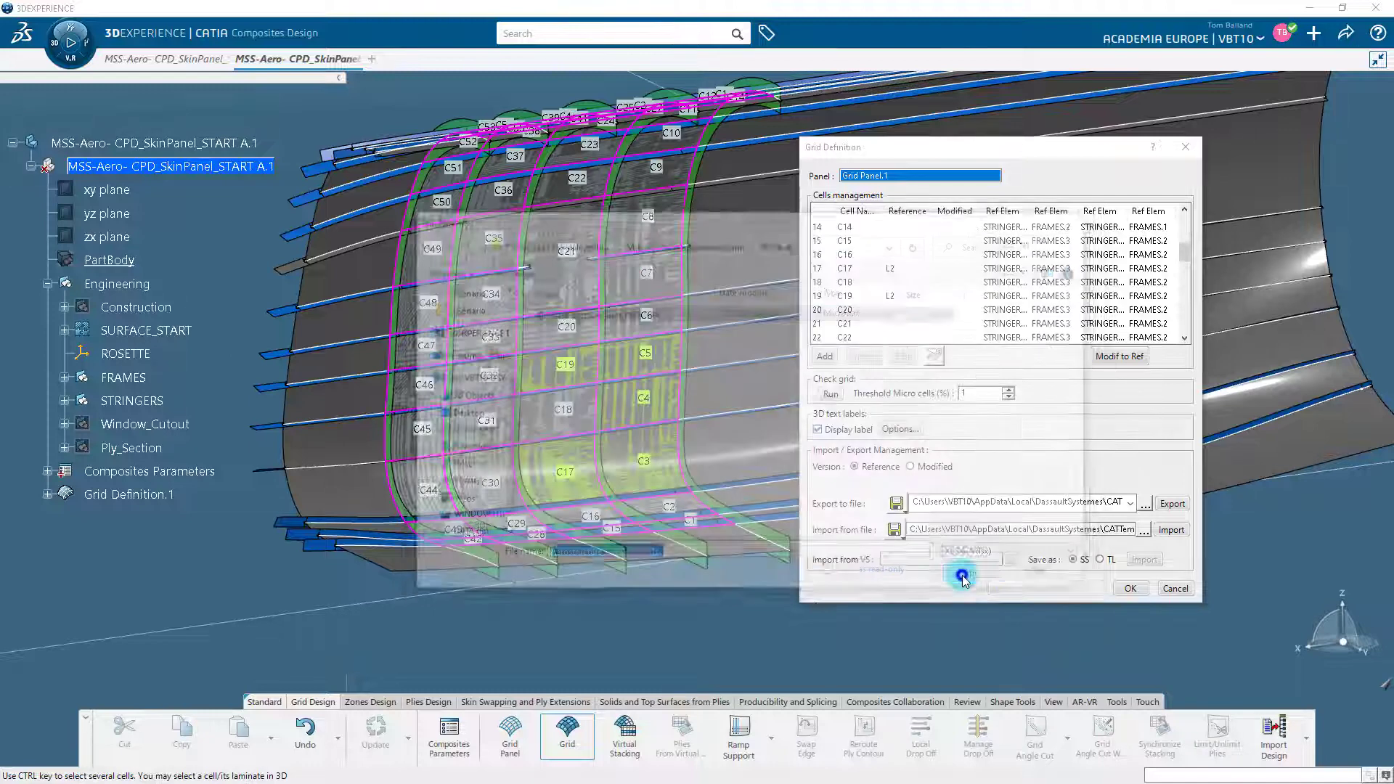
pyautogui.click(1170, 530)
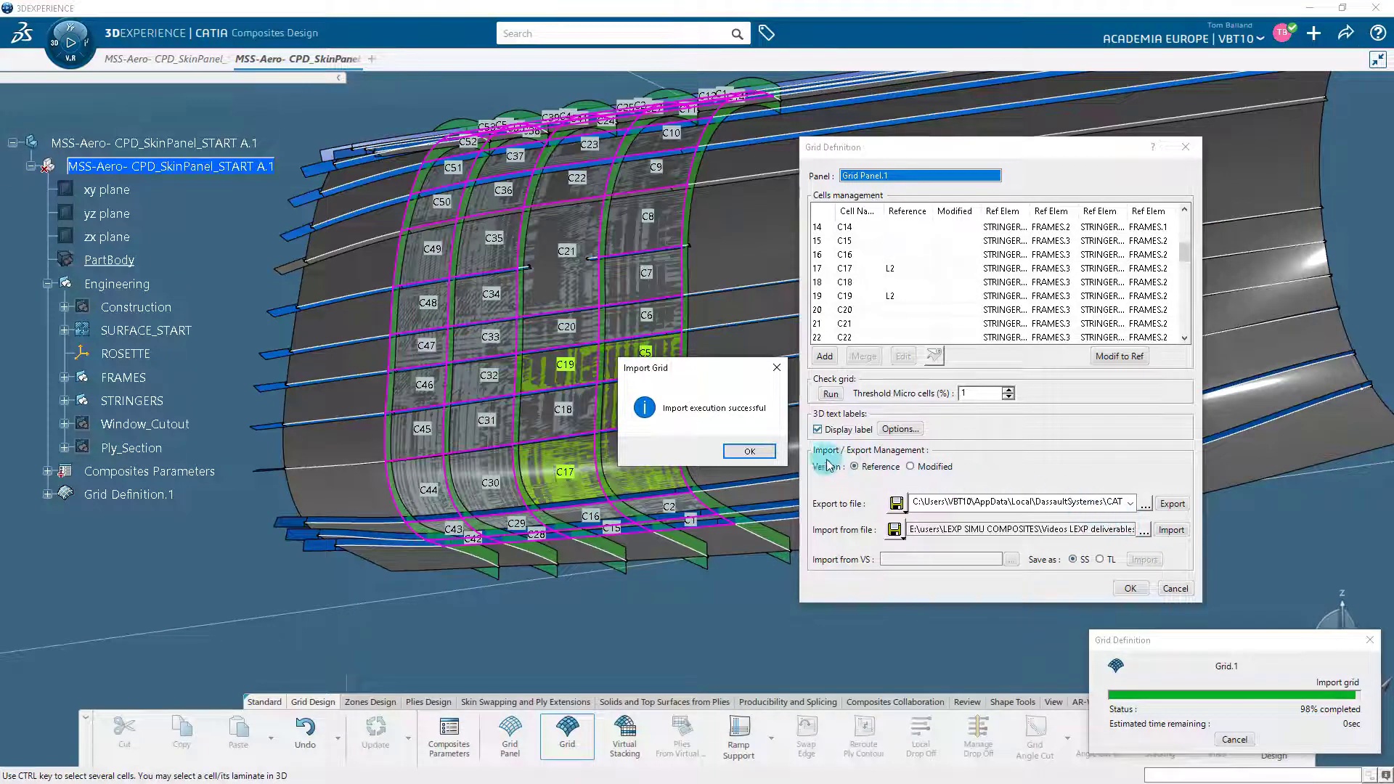
pyautogui.click(767, 454)
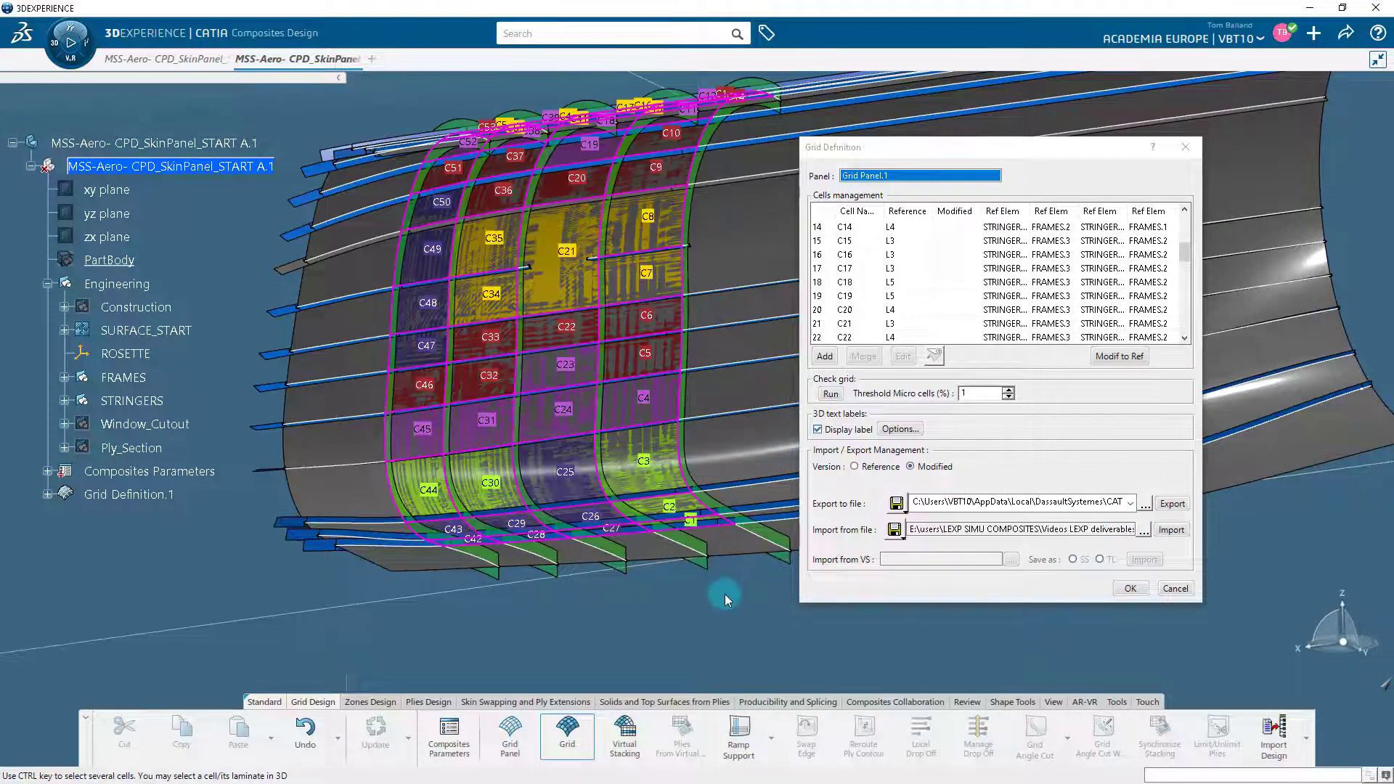
# Step: Hide the SURFACE_START skin surface and Grid Panel.1
pyautogui.moveTo(724, 599); pyautogui.dragTo(709, 656, button='middle')
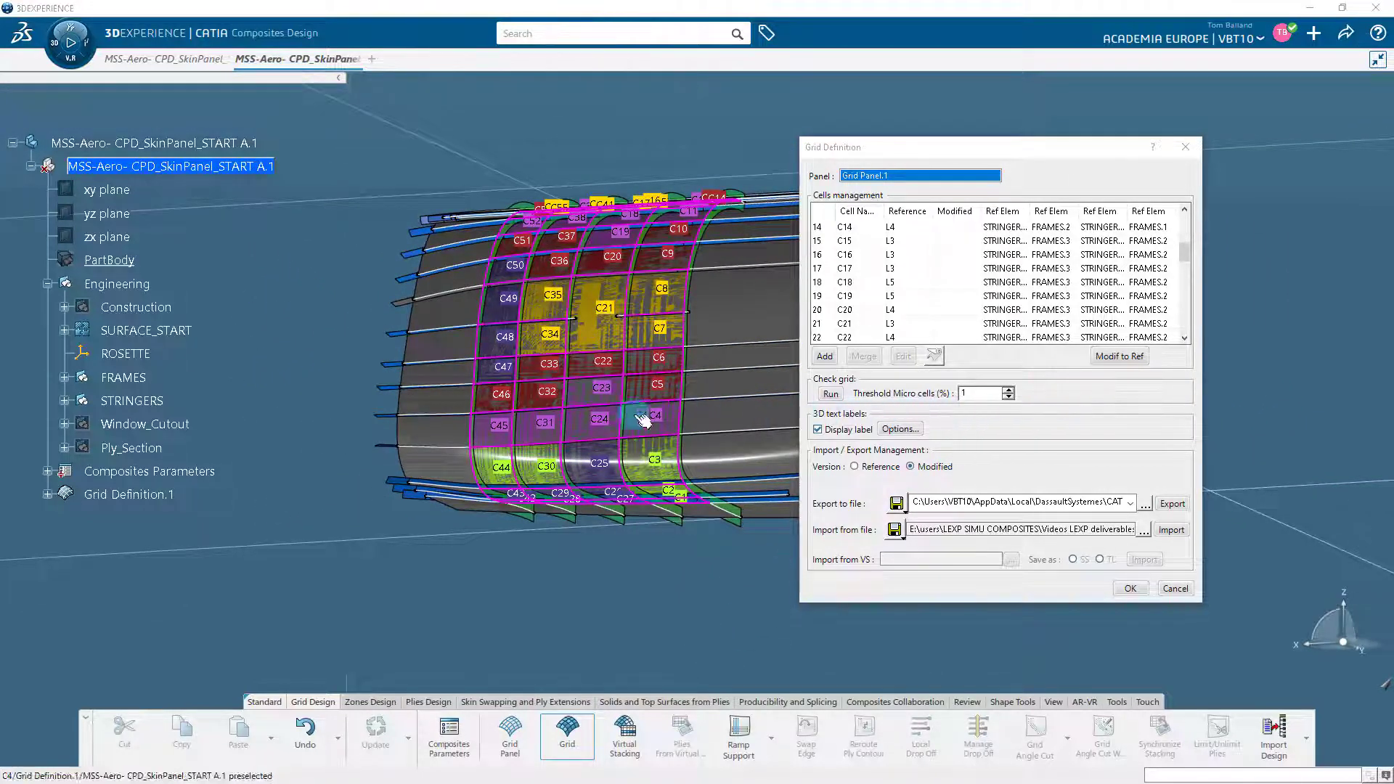
pyautogui.rightClick(183, 331)
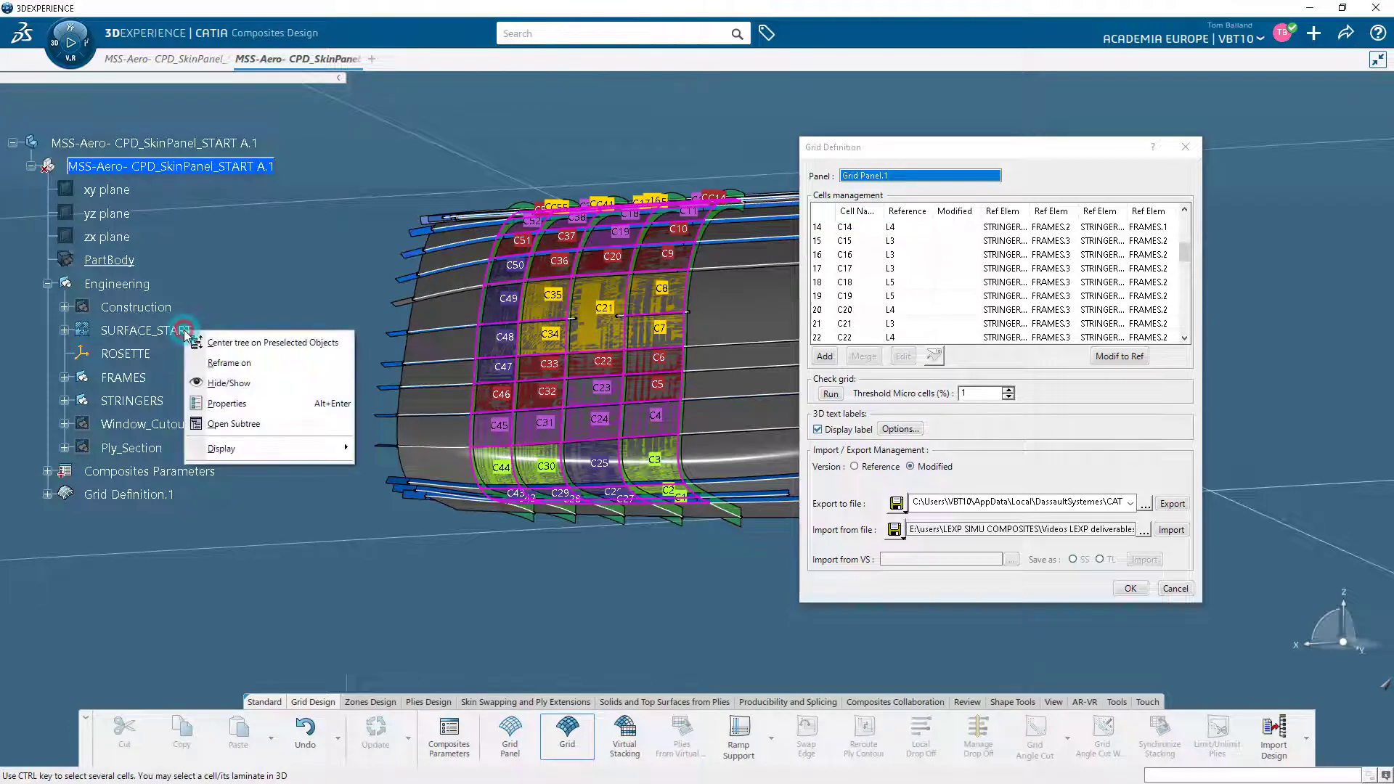
pyautogui.click(196, 383)
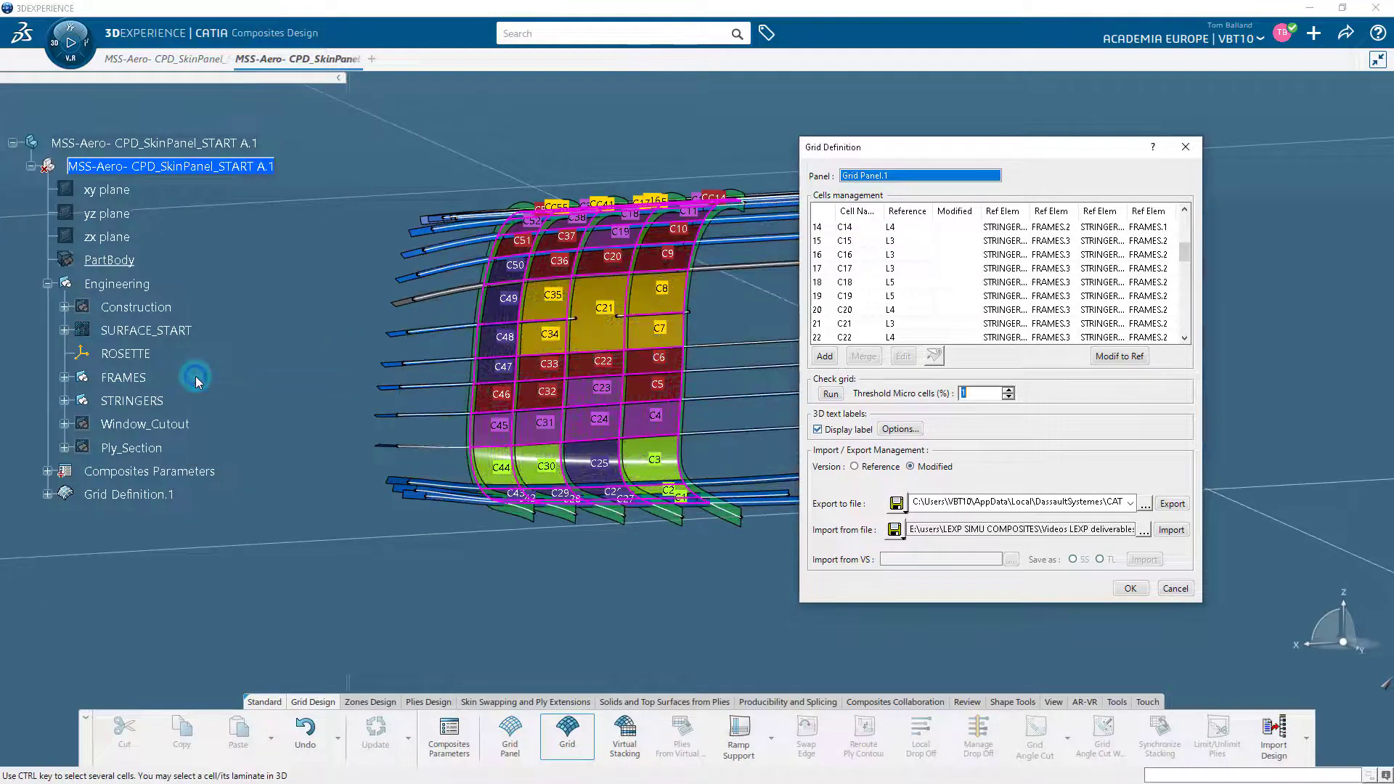
pyautogui.click(48, 495)
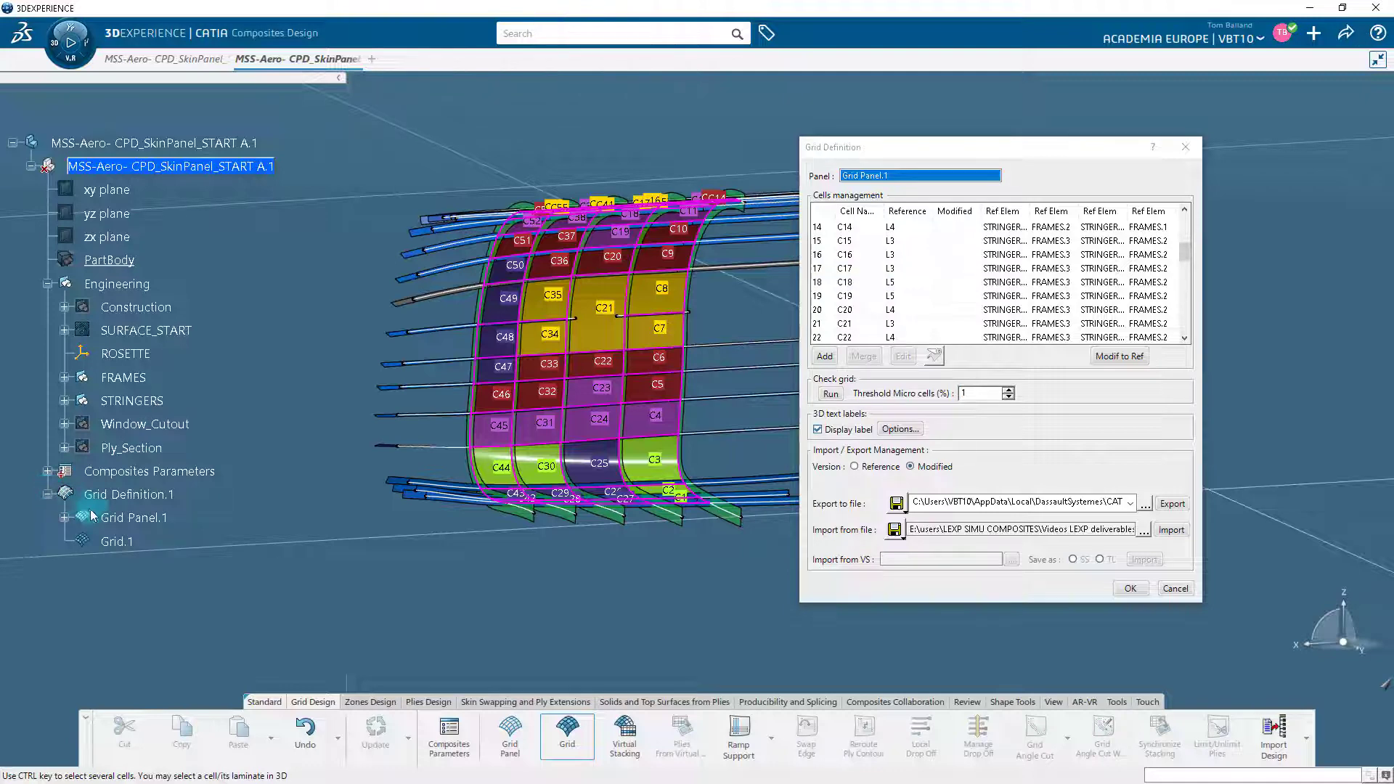
pyautogui.click(113, 518)
pyautogui.rightClick(119, 520)
pyautogui.click(155, 572)
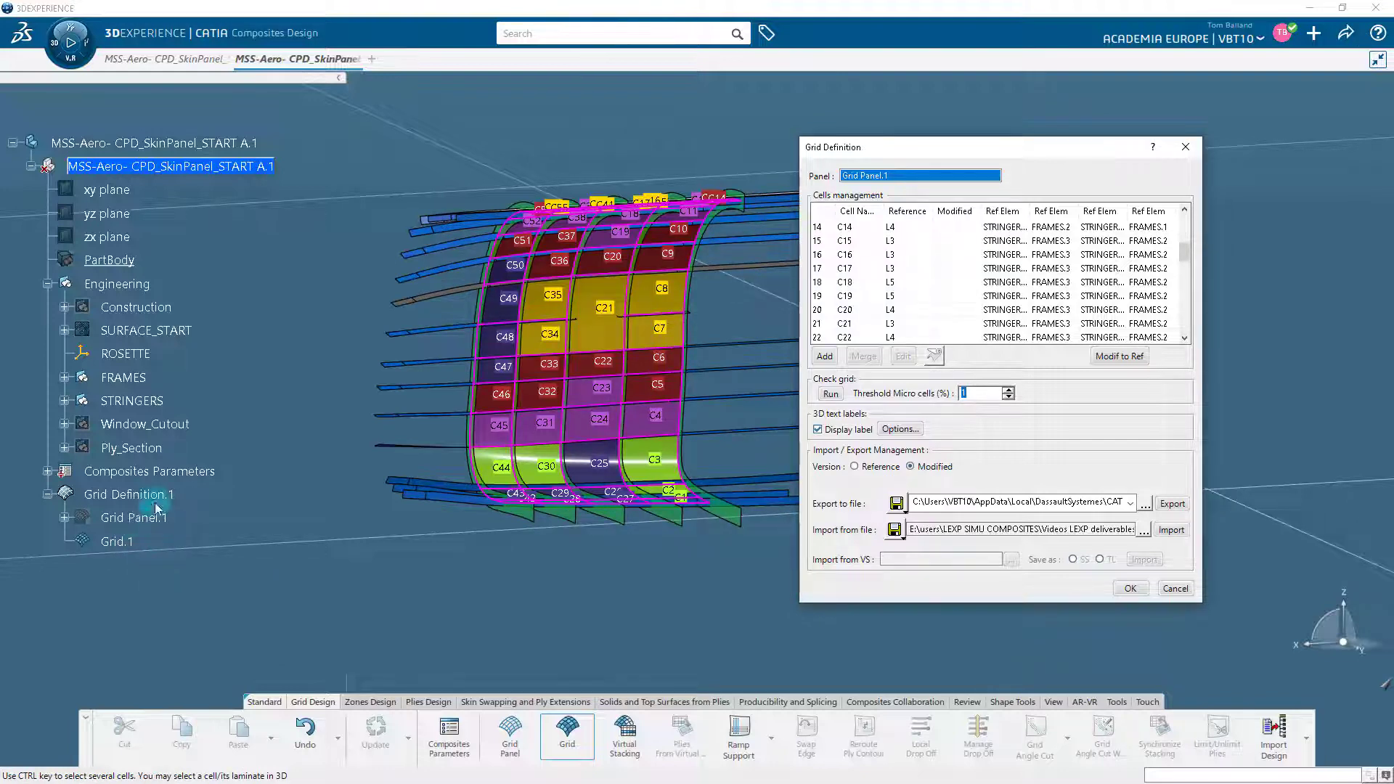
# Step: Hide the FRAMES and STRINGERS geometry and shift the panel lower in the view
pyautogui.rightClick(138, 378)
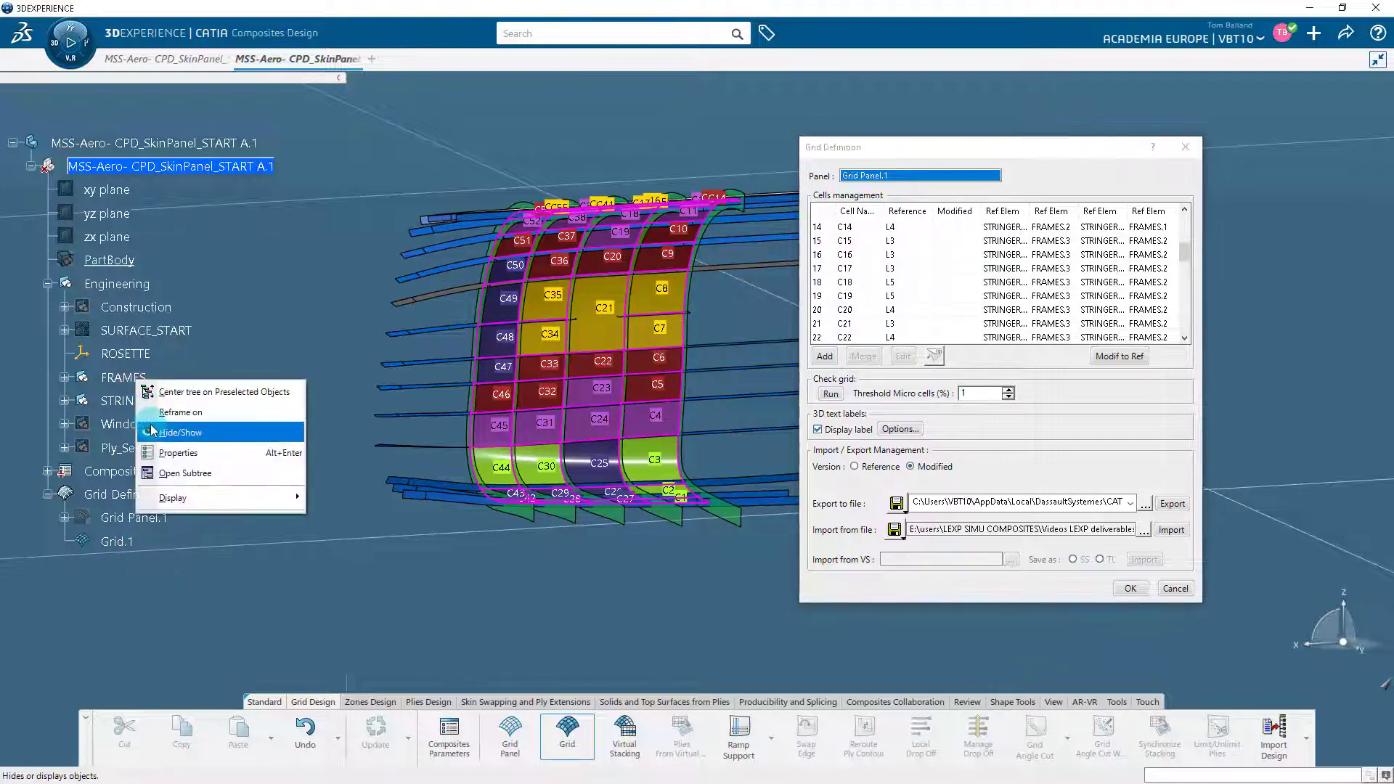
pyautogui.click(152, 429)
pyautogui.rightClick(139, 400)
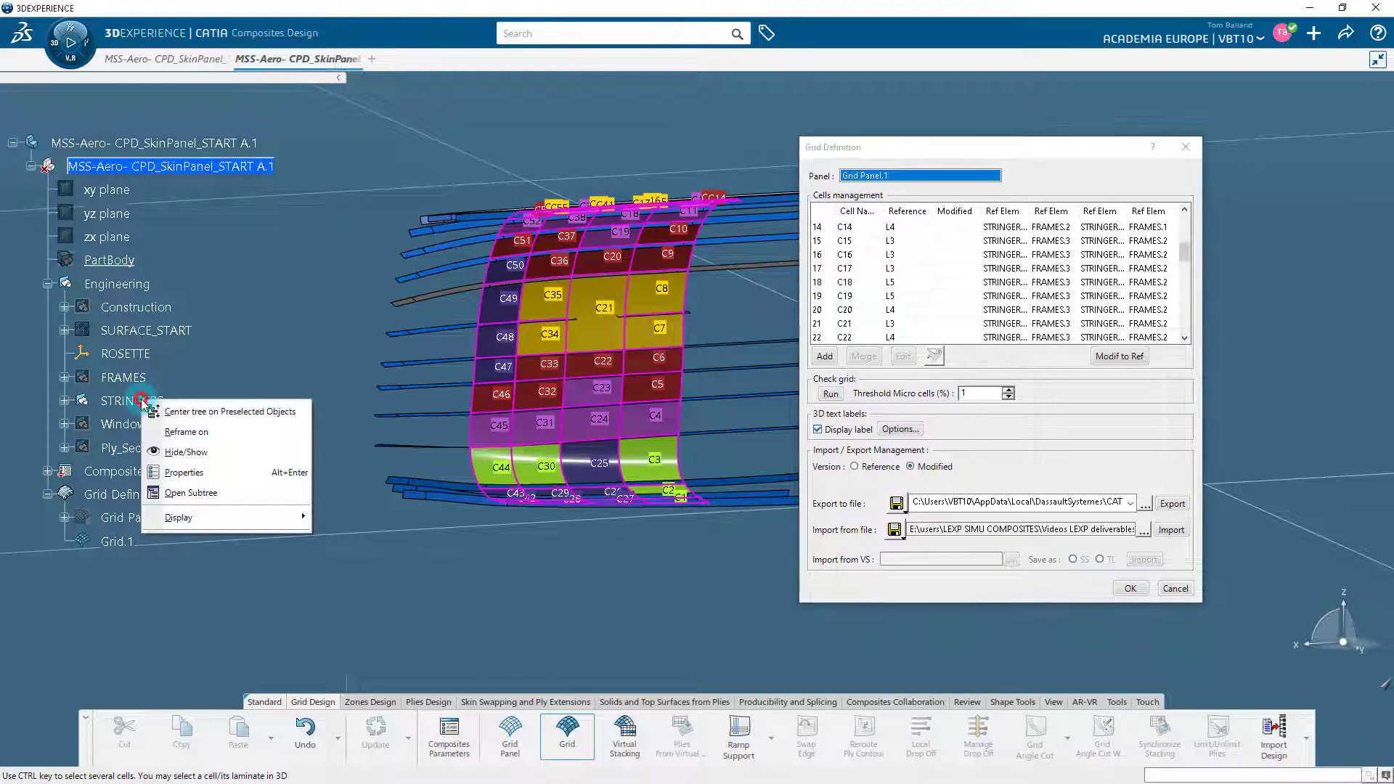
pyautogui.click(156, 451)
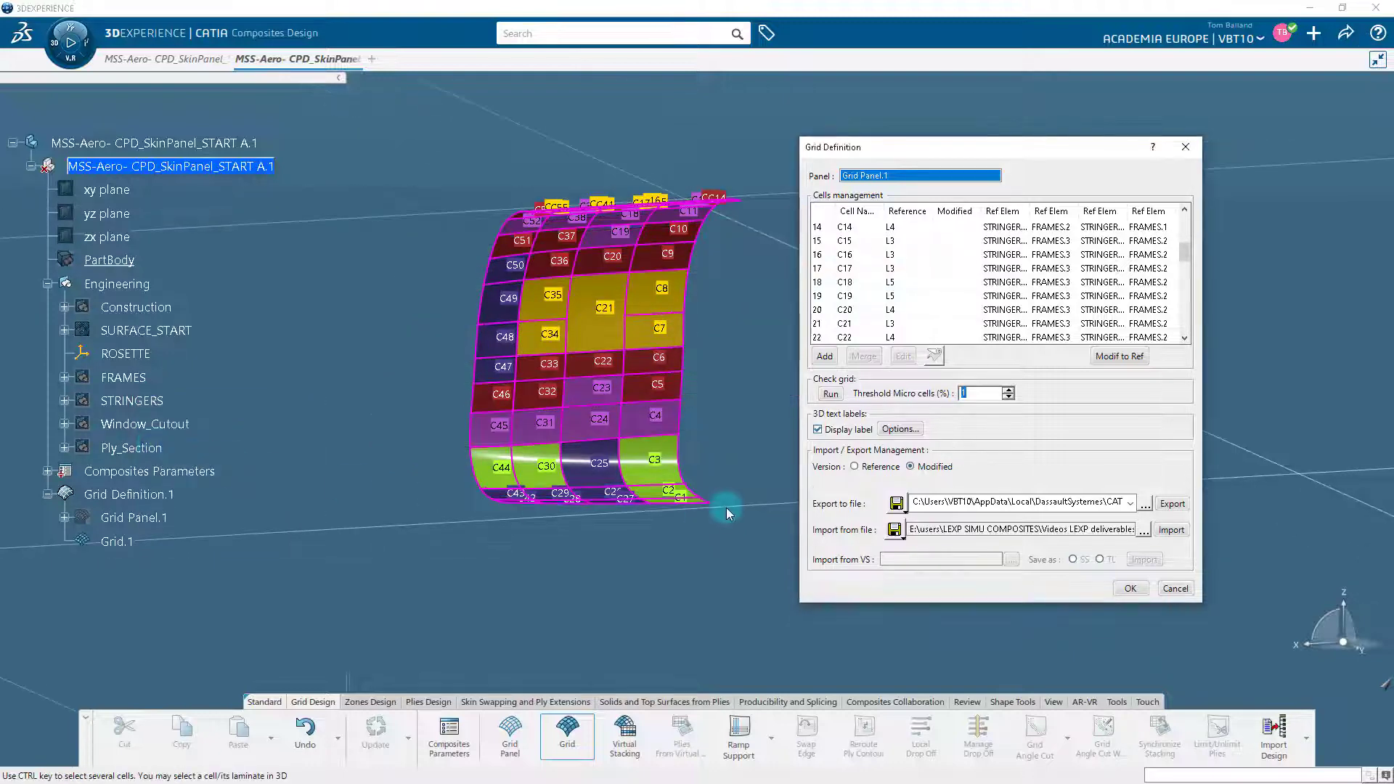
pyautogui.moveTo(727, 507)
pyautogui.mouseDown(button='middle')
pyautogui.moveTo(724, 536)
pyautogui.moveTo(719, 497)
pyautogui.mouseUp(button='middle')
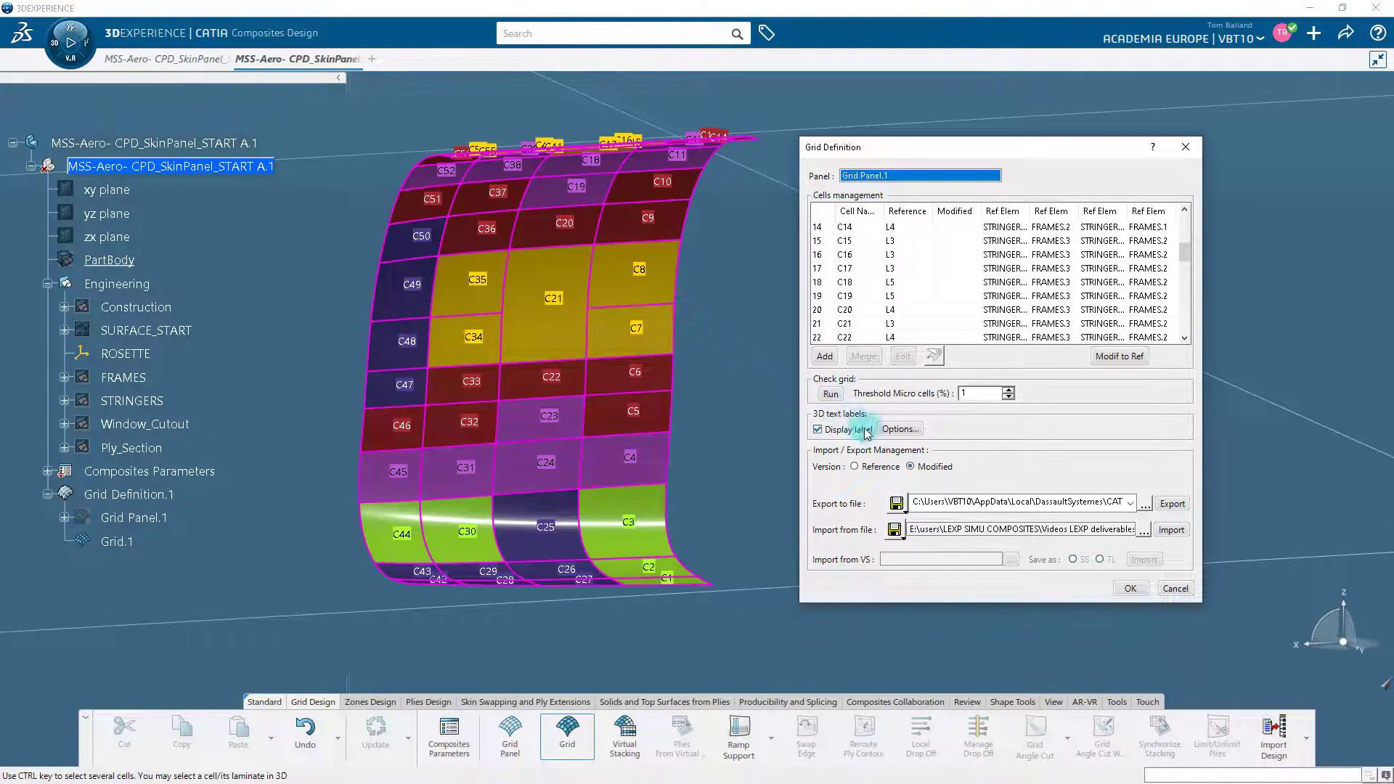
# Step: Turn on Number of plies, Thickness and One label for identical cells in the label options
pyautogui.click(901, 430)
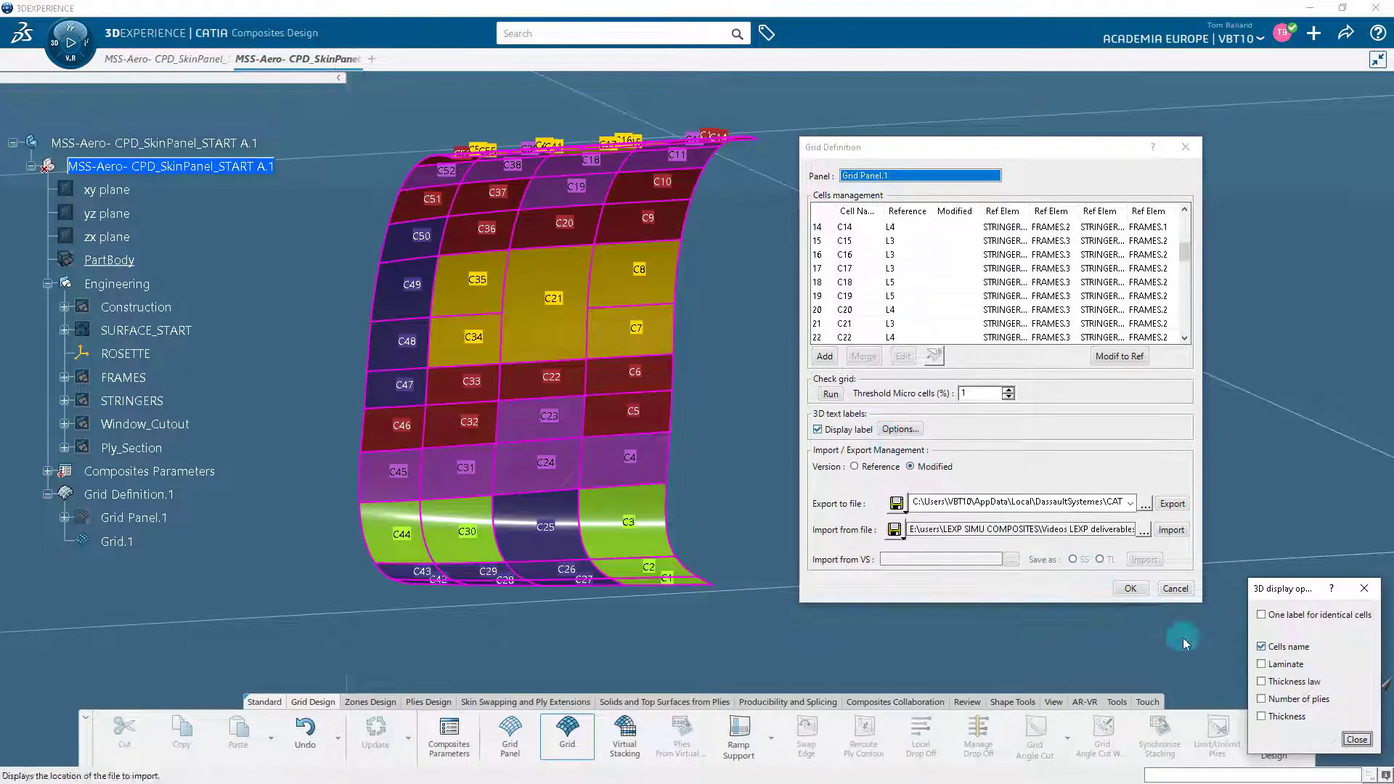
pyautogui.click(1262, 700)
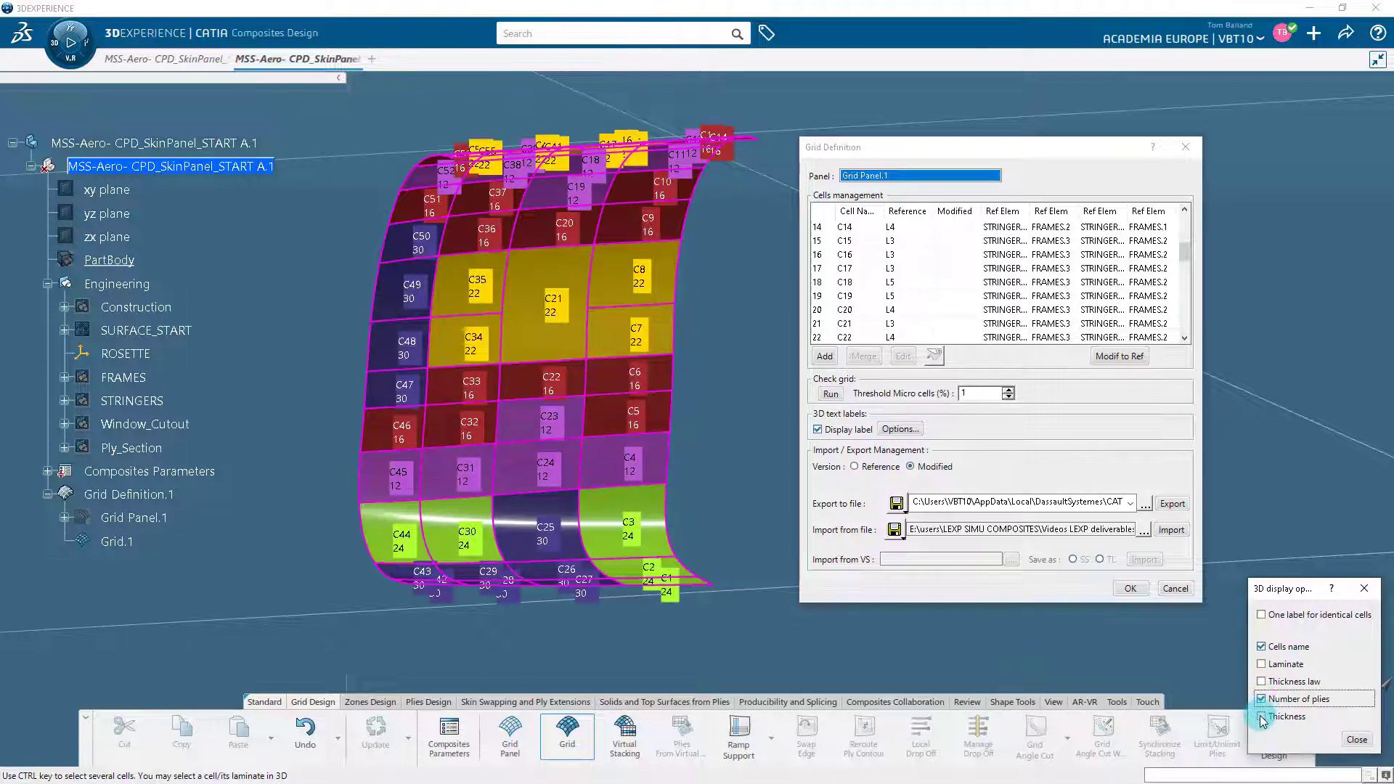
pyautogui.click(1262, 717)
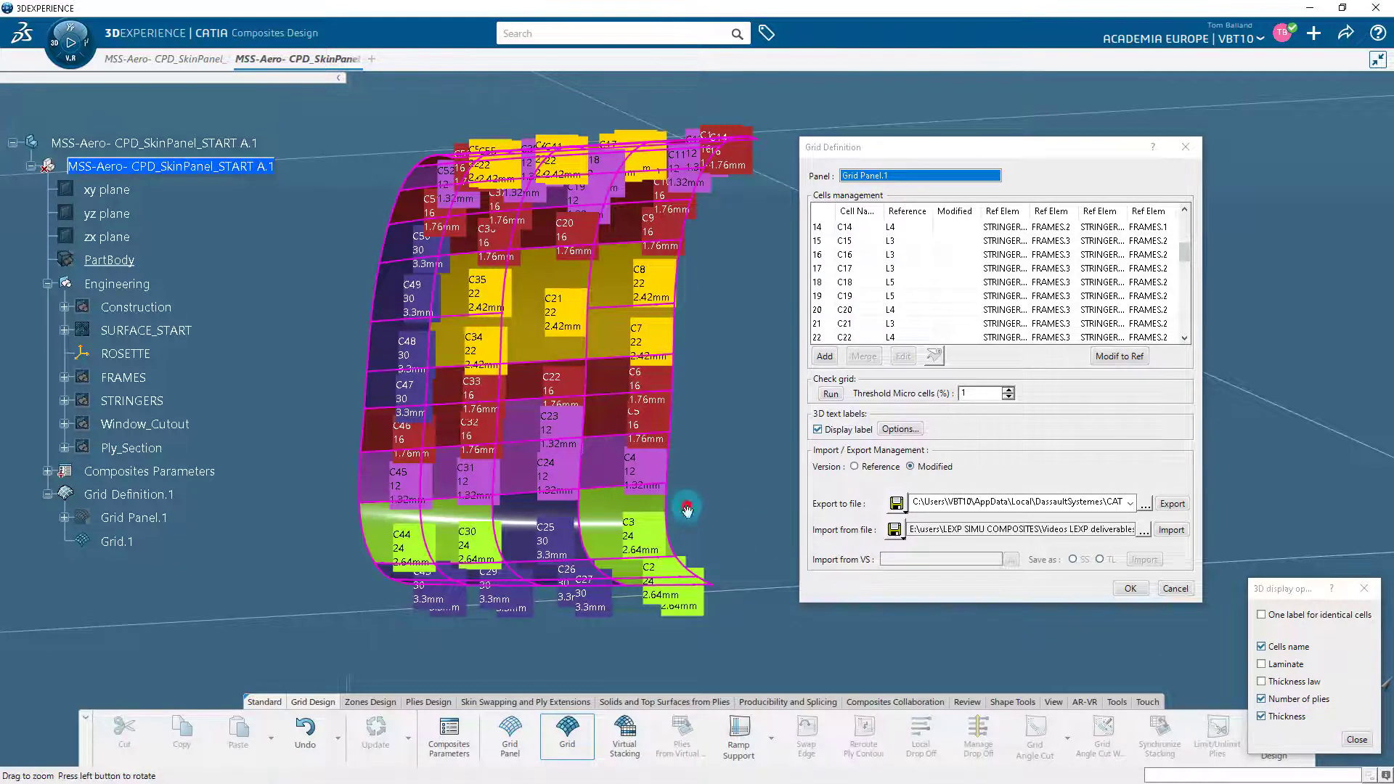
pyautogui.moveTo(687, 507); pyautogui.dragTo(686, 471, button='middle')
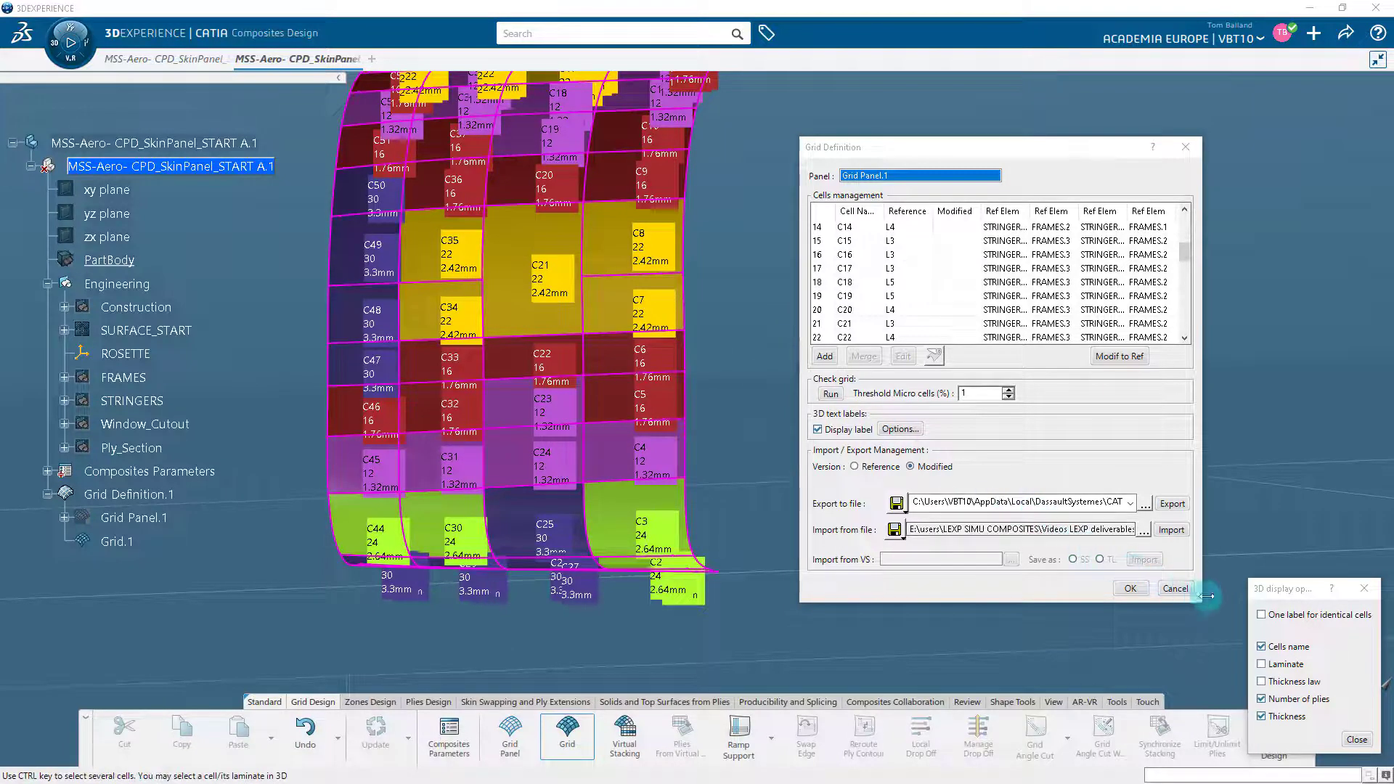
pyautogui.click(1261, 615)
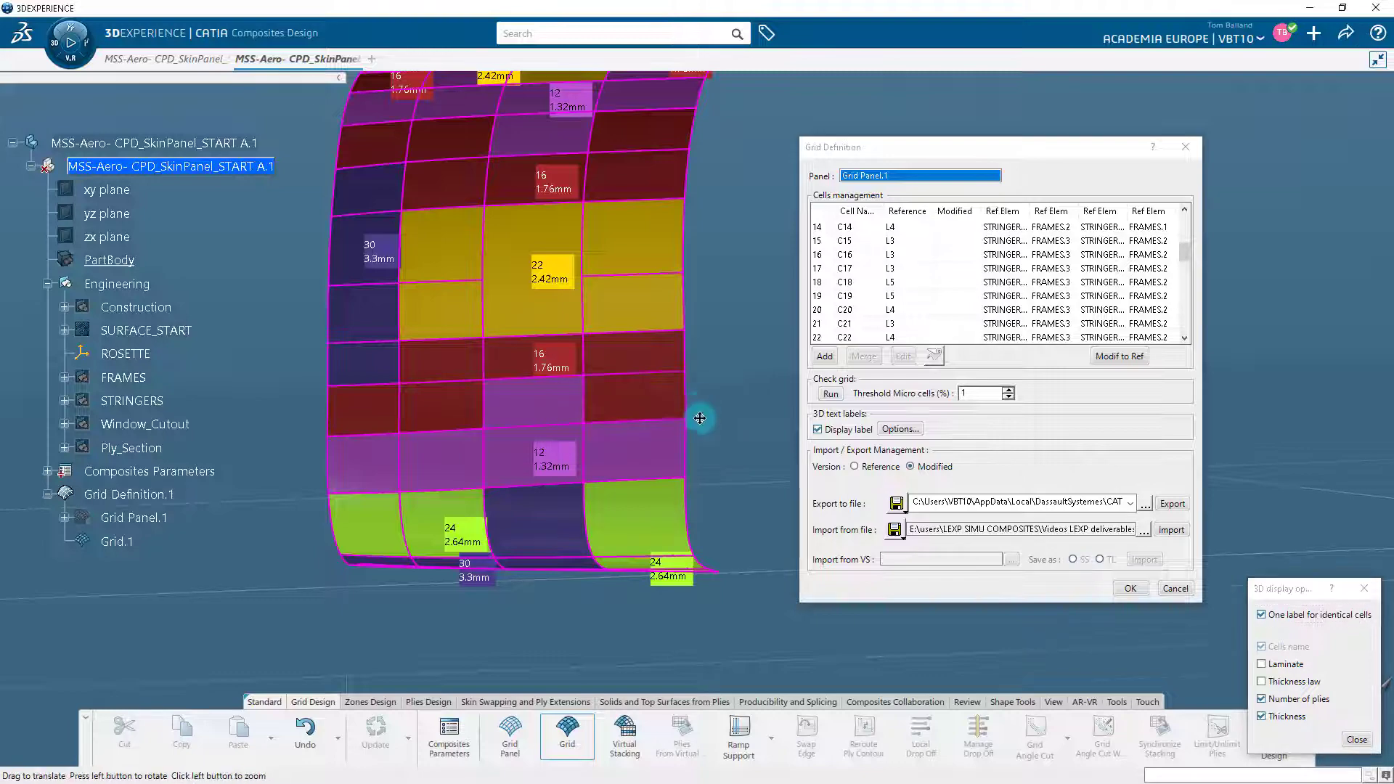
pyautogui.moveTo(700, 429)
pyautogui.mouseDown(button='middle')
pyautogui.moveTo(701, 480)
pyautogui.moveTo(686, 409)
pyautogui.mouseUp(button='middle')
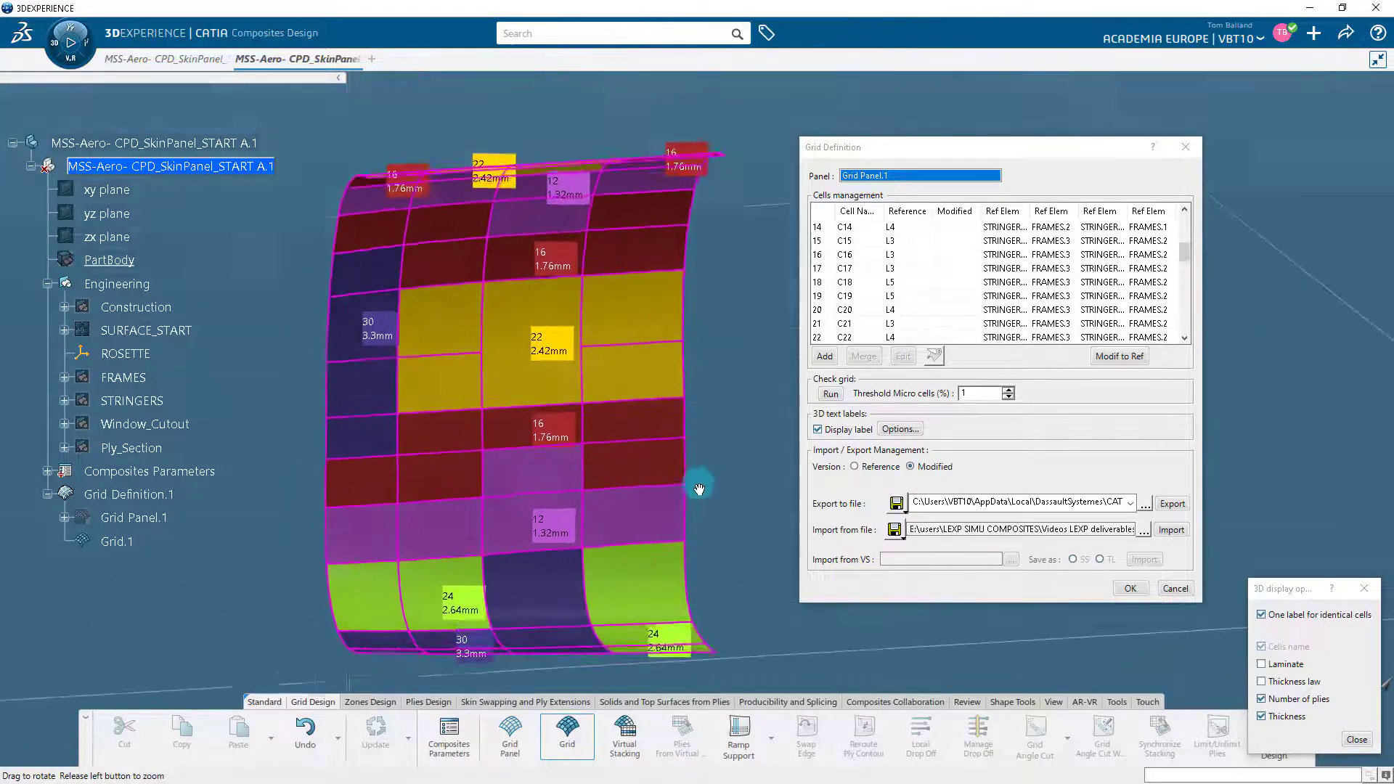
pyautogui.moveTo(699, 489); pyautogui.dragTo(650, 422, button='middle')
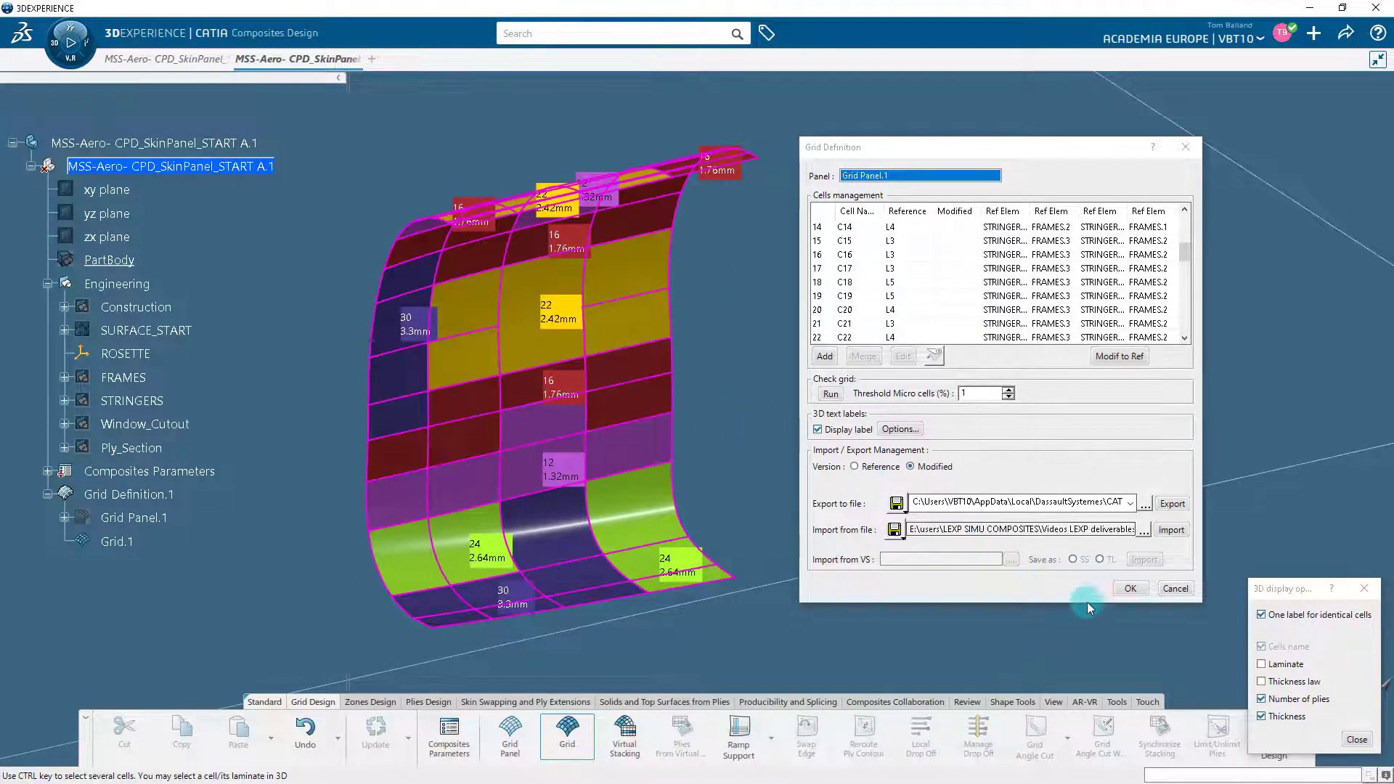
# Step: Close the label options, confirm the grid definition, and expand Grid Panel.1 to check Grid.1
pyautogui.click(1345, 741)
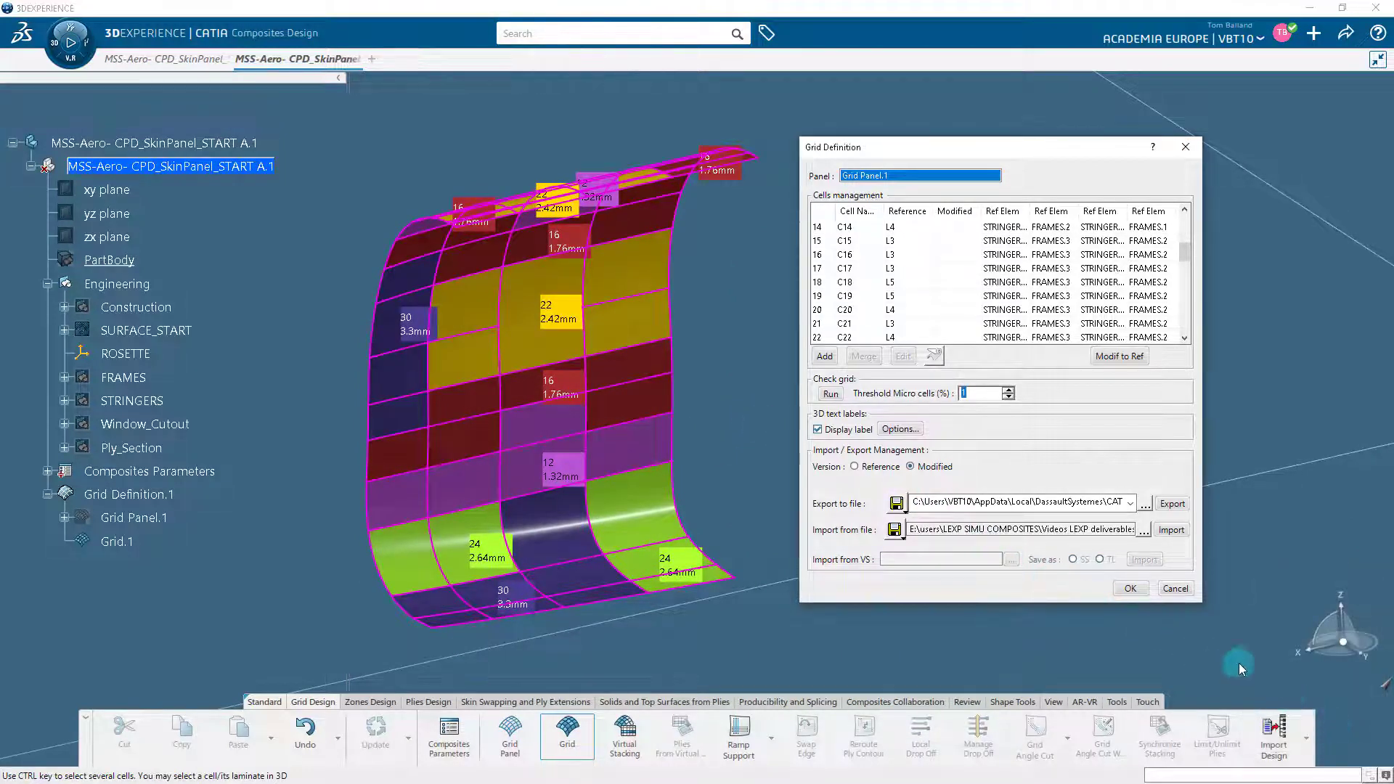
pyautogui.click(1130, 589)
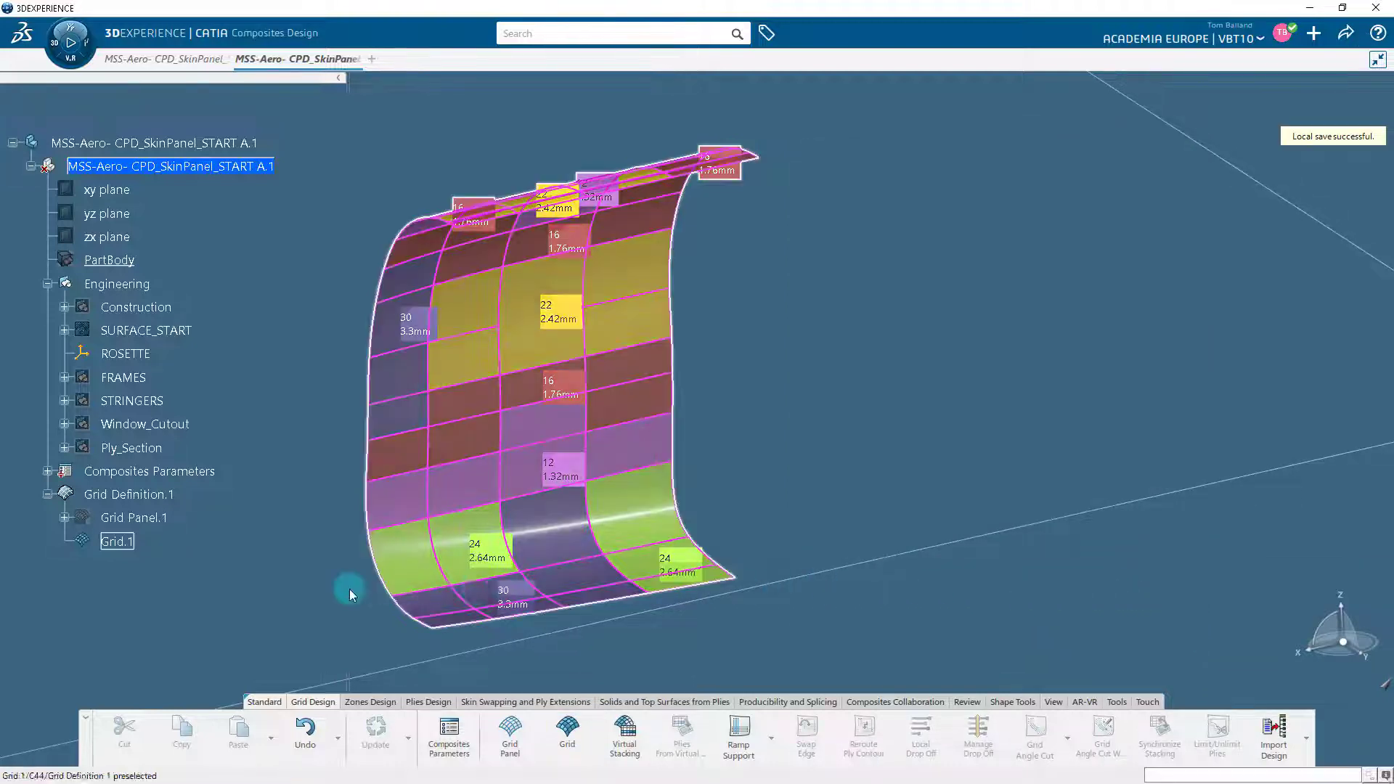
pyautogui.click(64, 517)
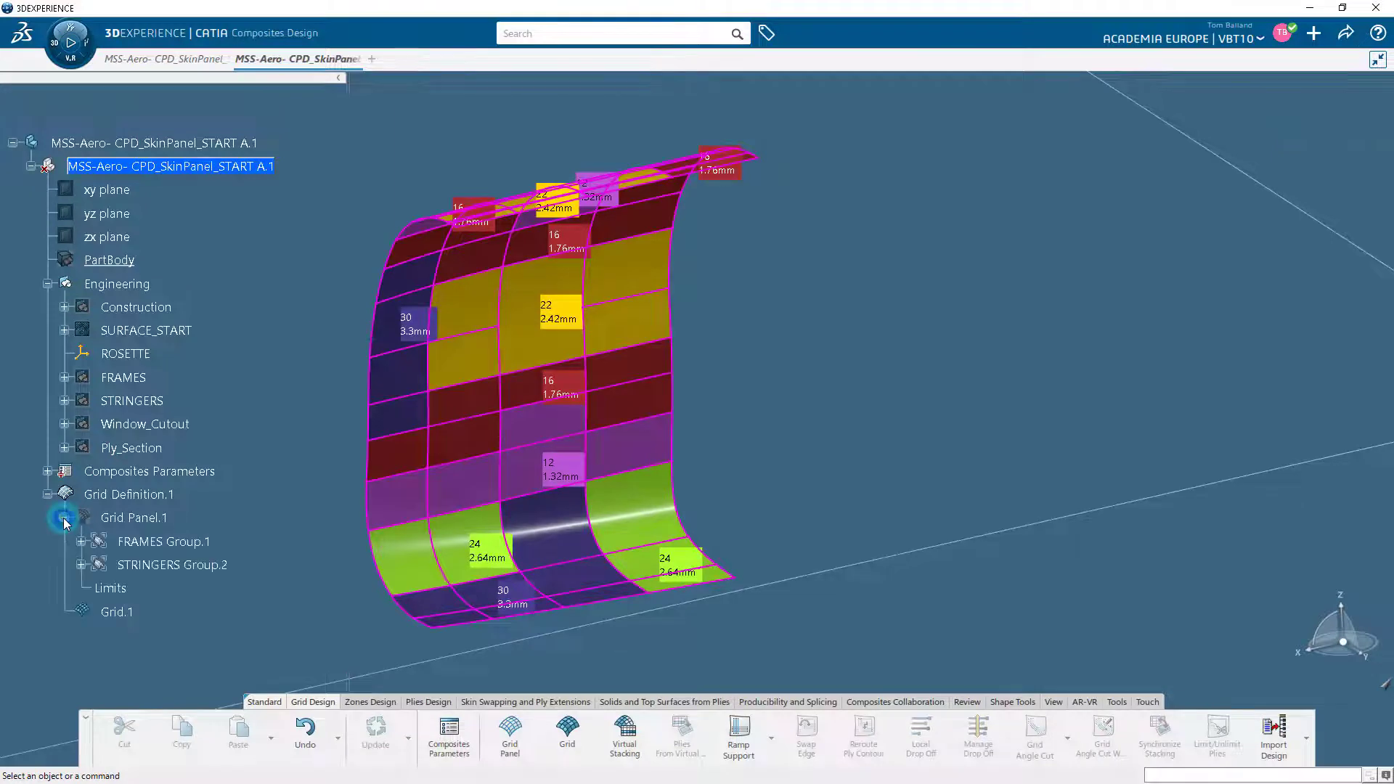
pyautogui.click(116, 614)
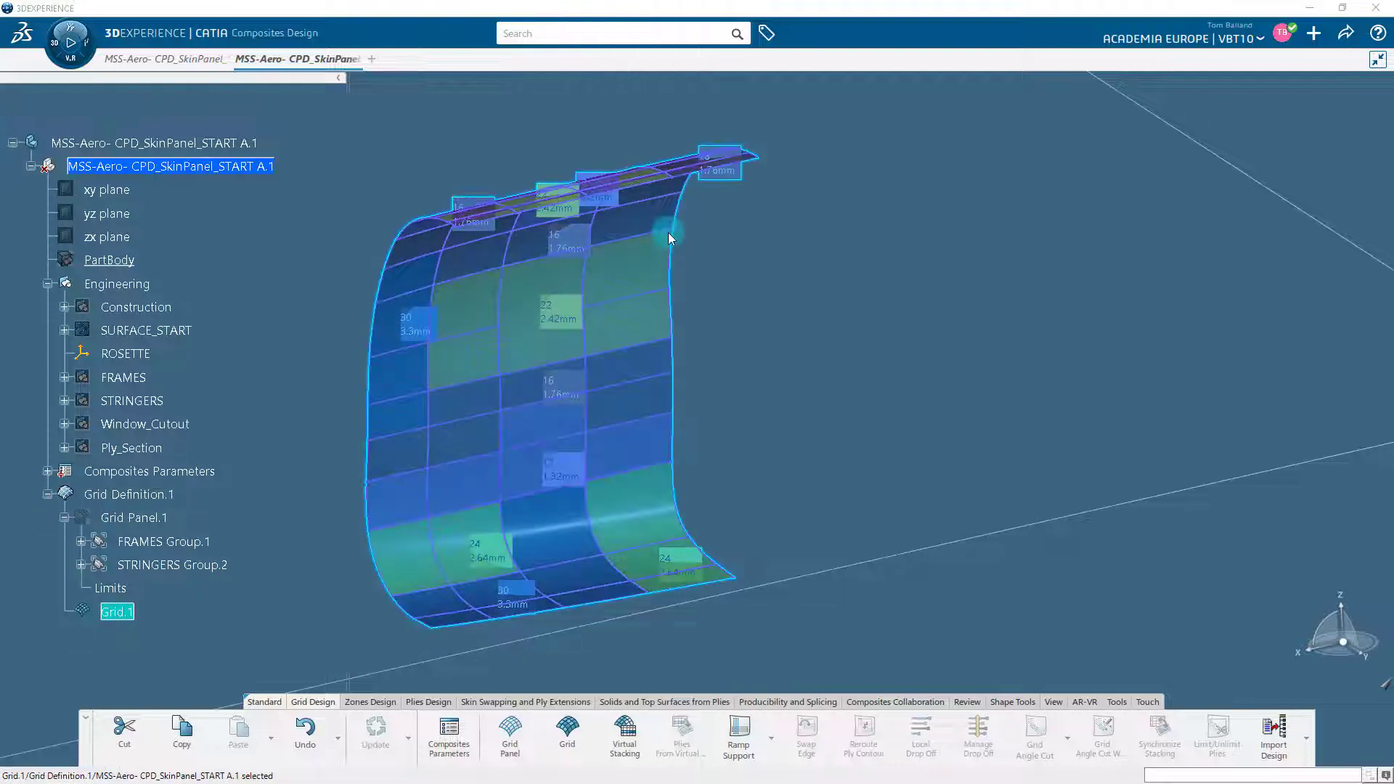
pyautogui.click(721, 289)
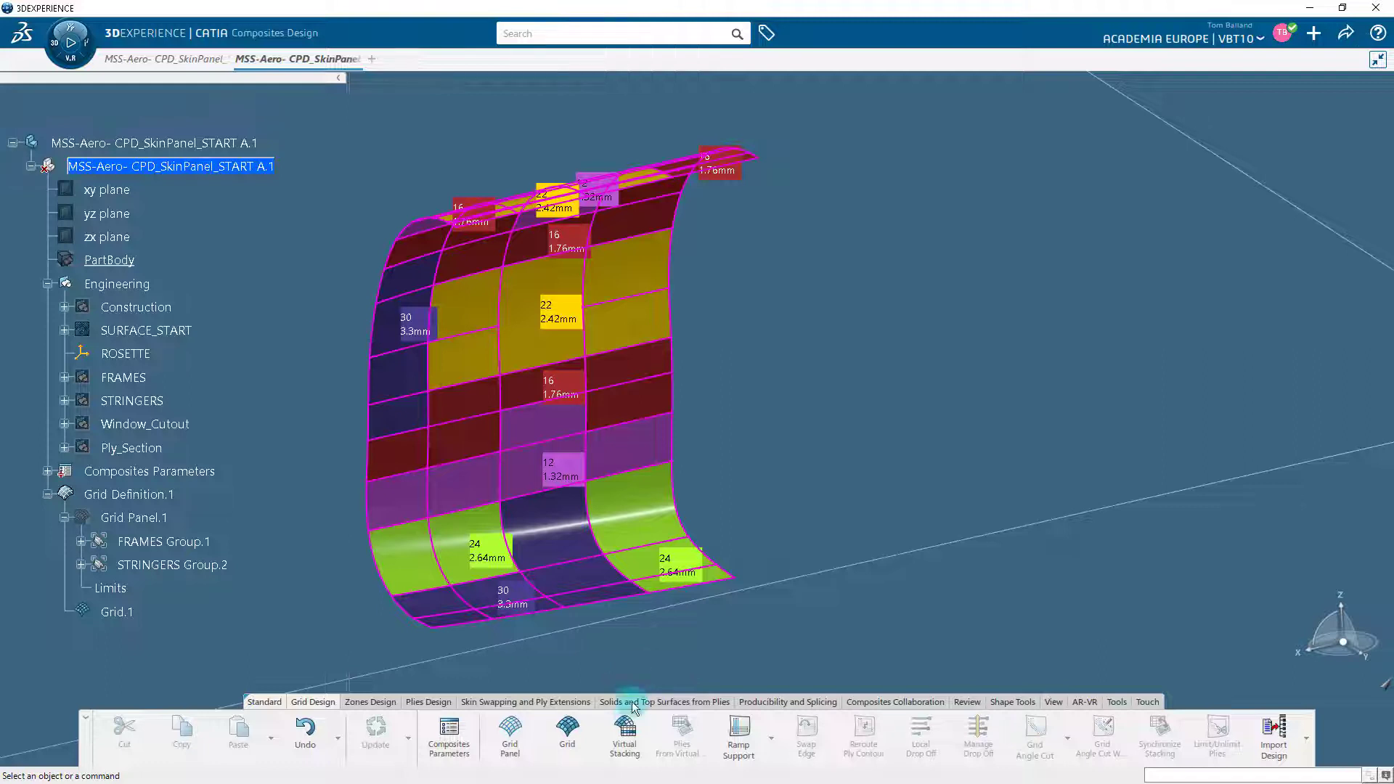
# Step: Start Virtual Stacking for the grid, dismiss the anti-aliasing notice, and list entities by Ply
pyautogui.click(629, 735)
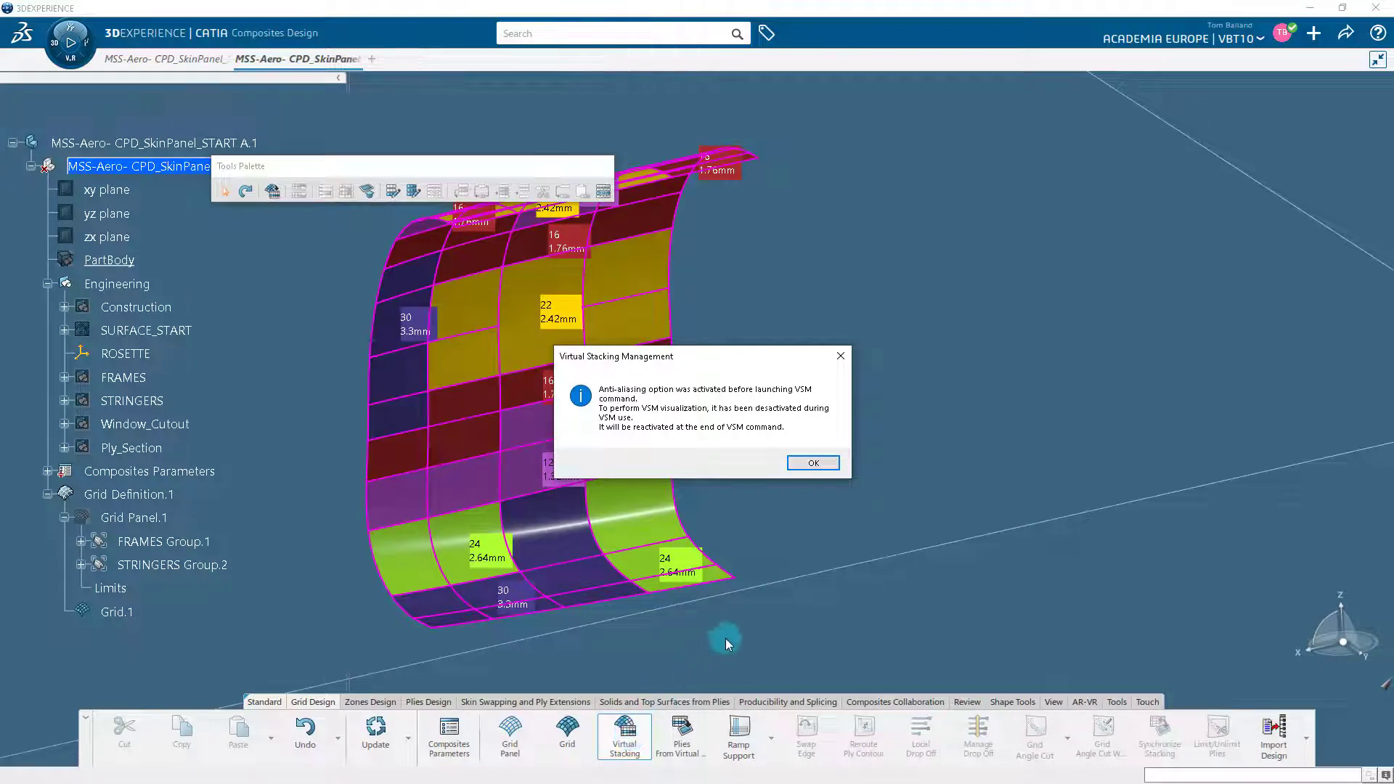
pyautogui.click(813, 465)
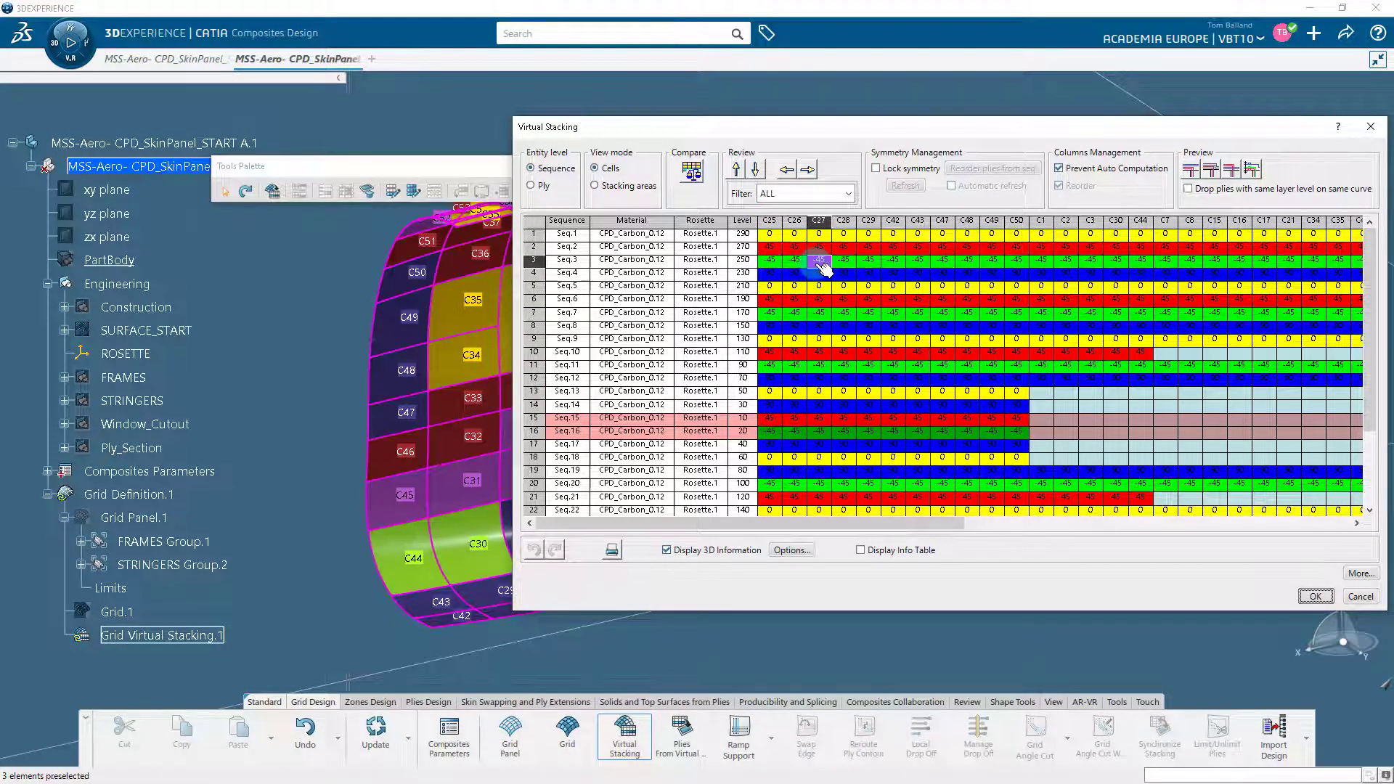
pyautogui.click(531, 185)
pyautogui.click(531, 186)
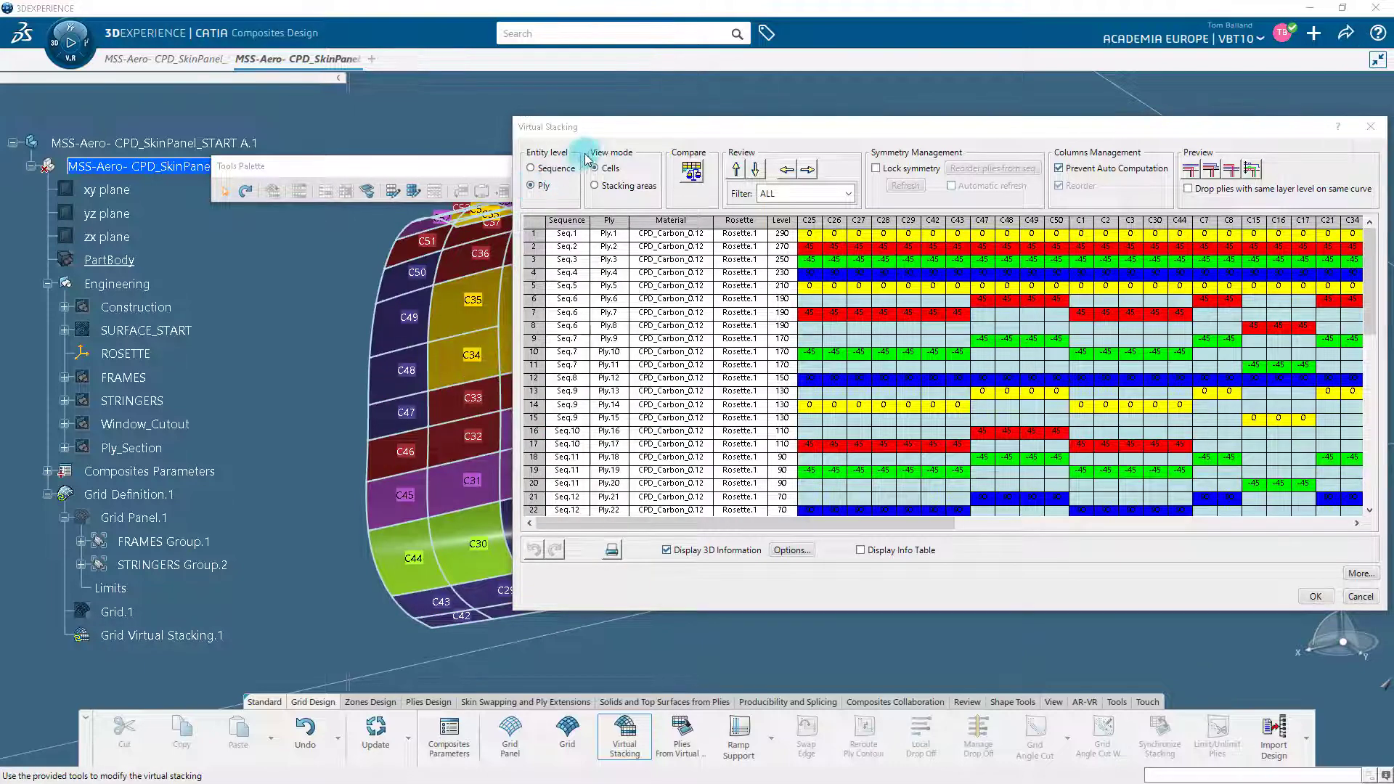
pyautogui.moveTo(607, 129); pyautogui.dragTo(810, 145)
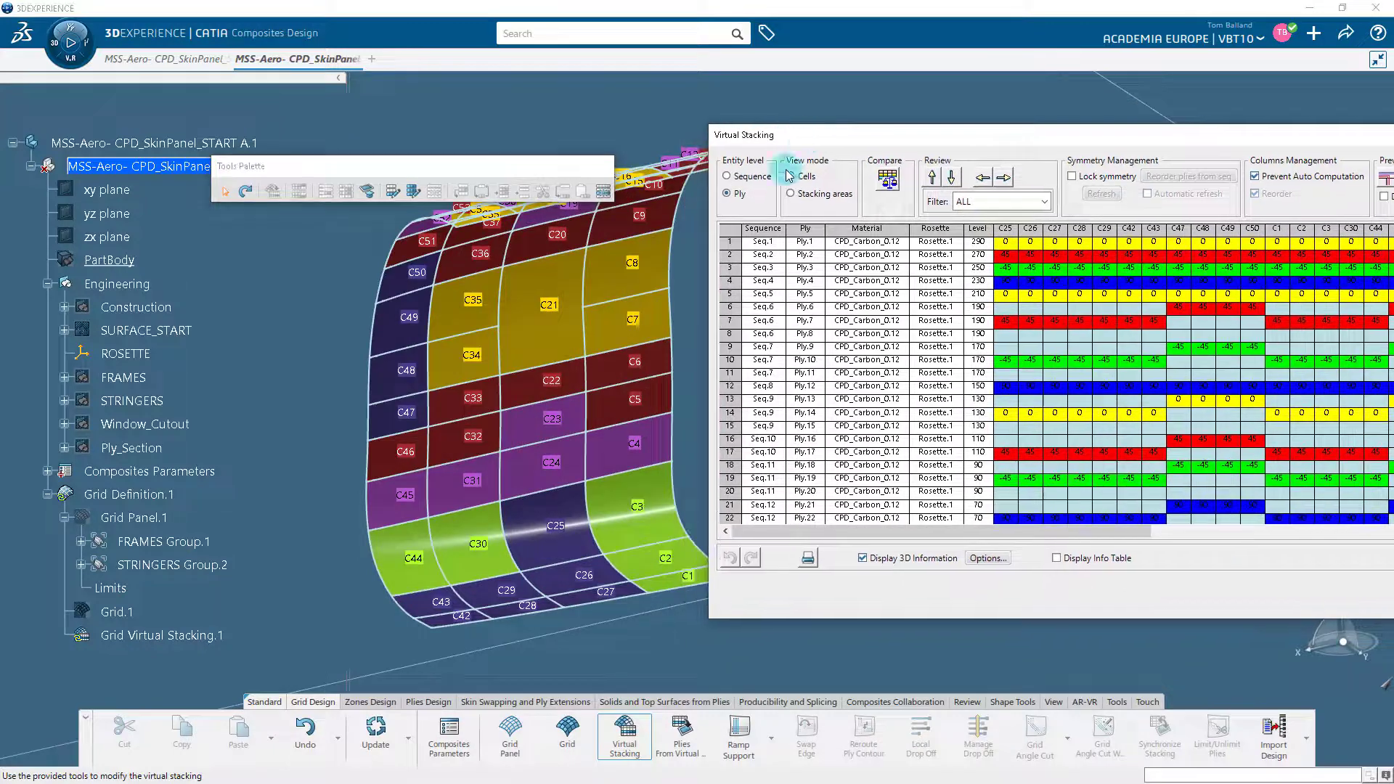
# Step: Highlight Ply.1, Ply.2 and Ply.3 on the panel from the stacking table
pyautogui.click(734, 242)
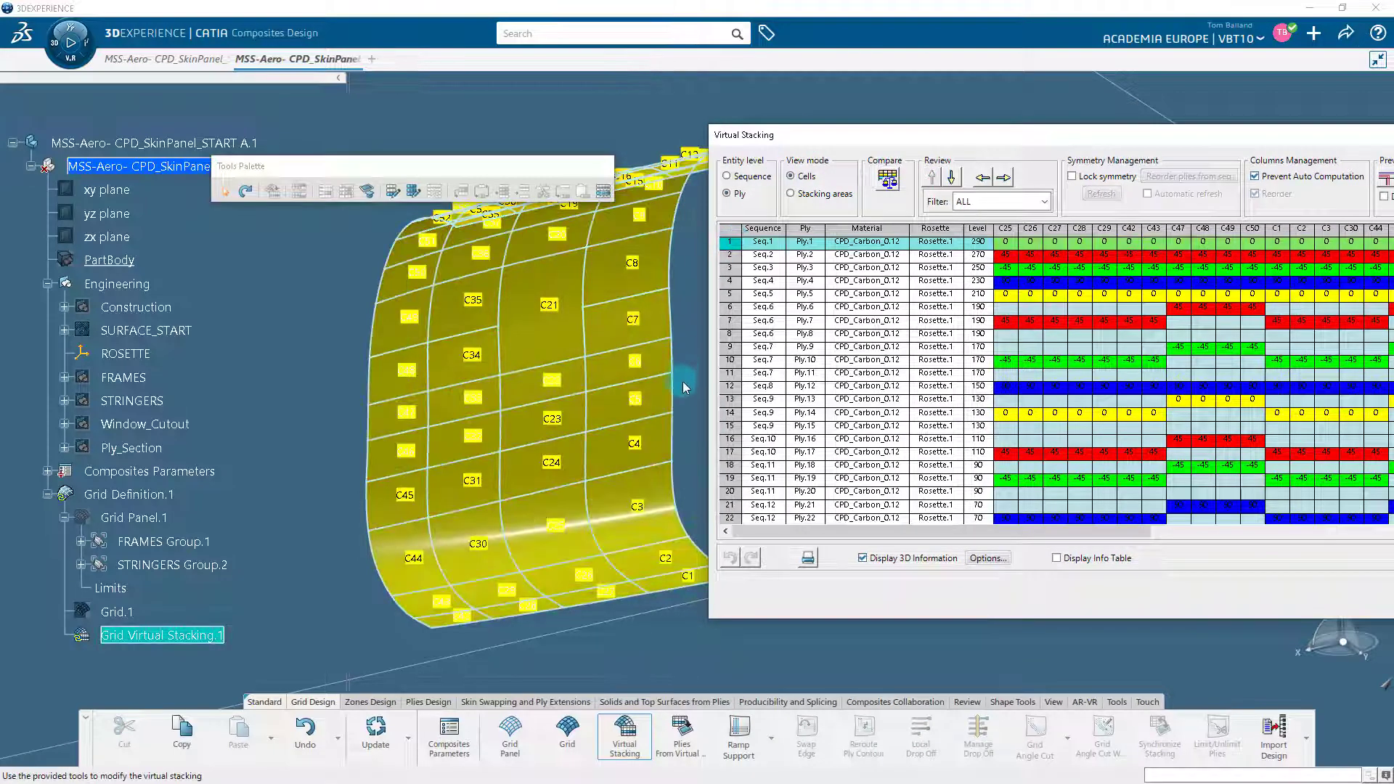
pyautogui.moveTo(682, 381); pyautogui.dragTo(637, 366, button='middle')
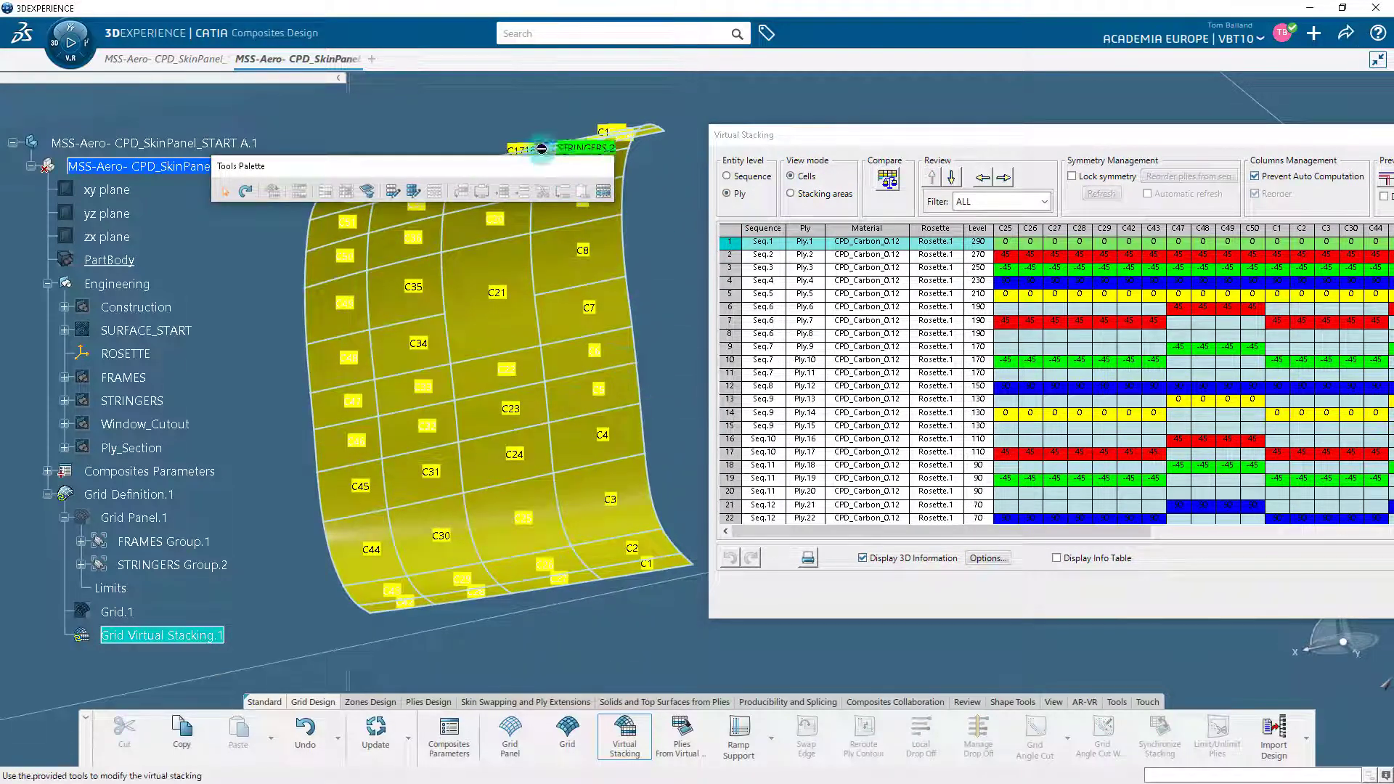
pyautogui.moveTo(614, 112); pyautogui.dragTo(615, 114)
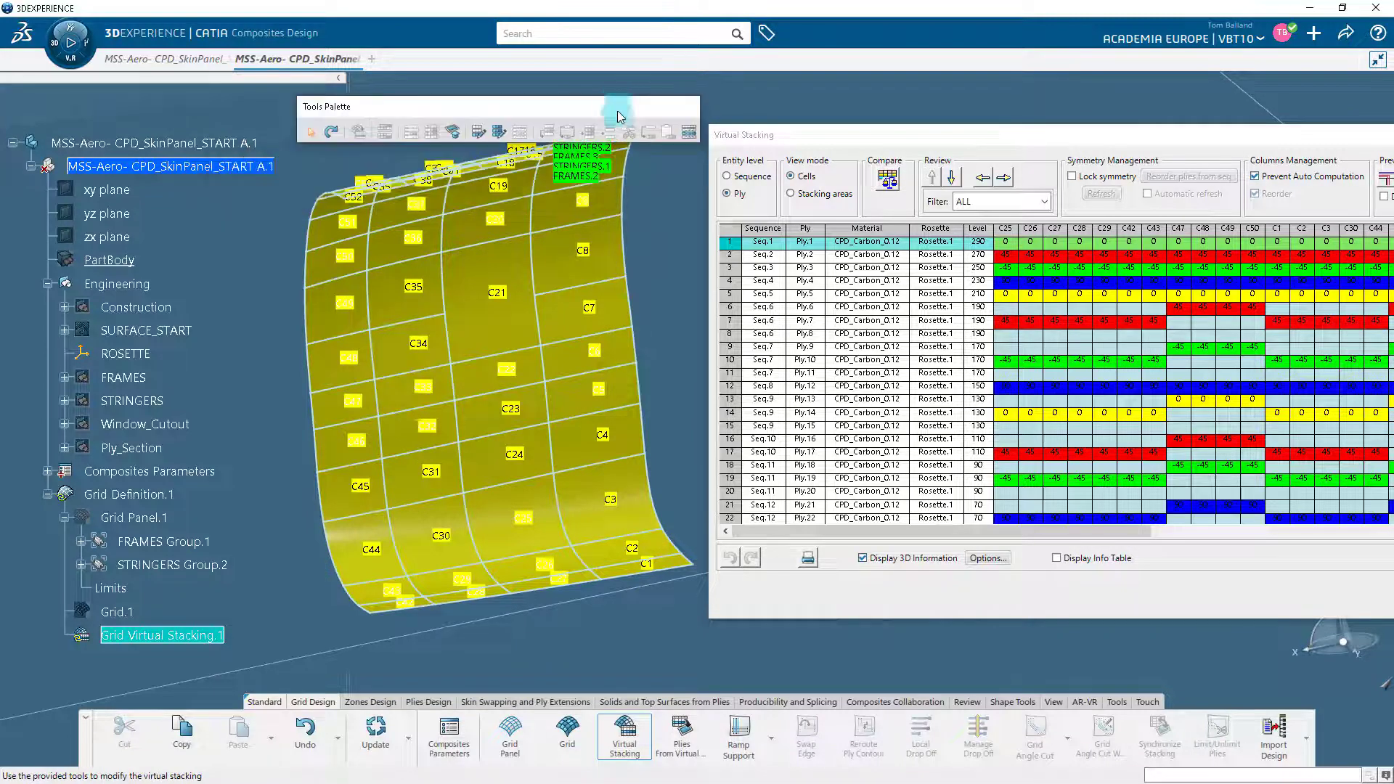
pyautogui.click(735, 245)
pyautogui.click(736, 256)
pyautogui.click(738, 272)
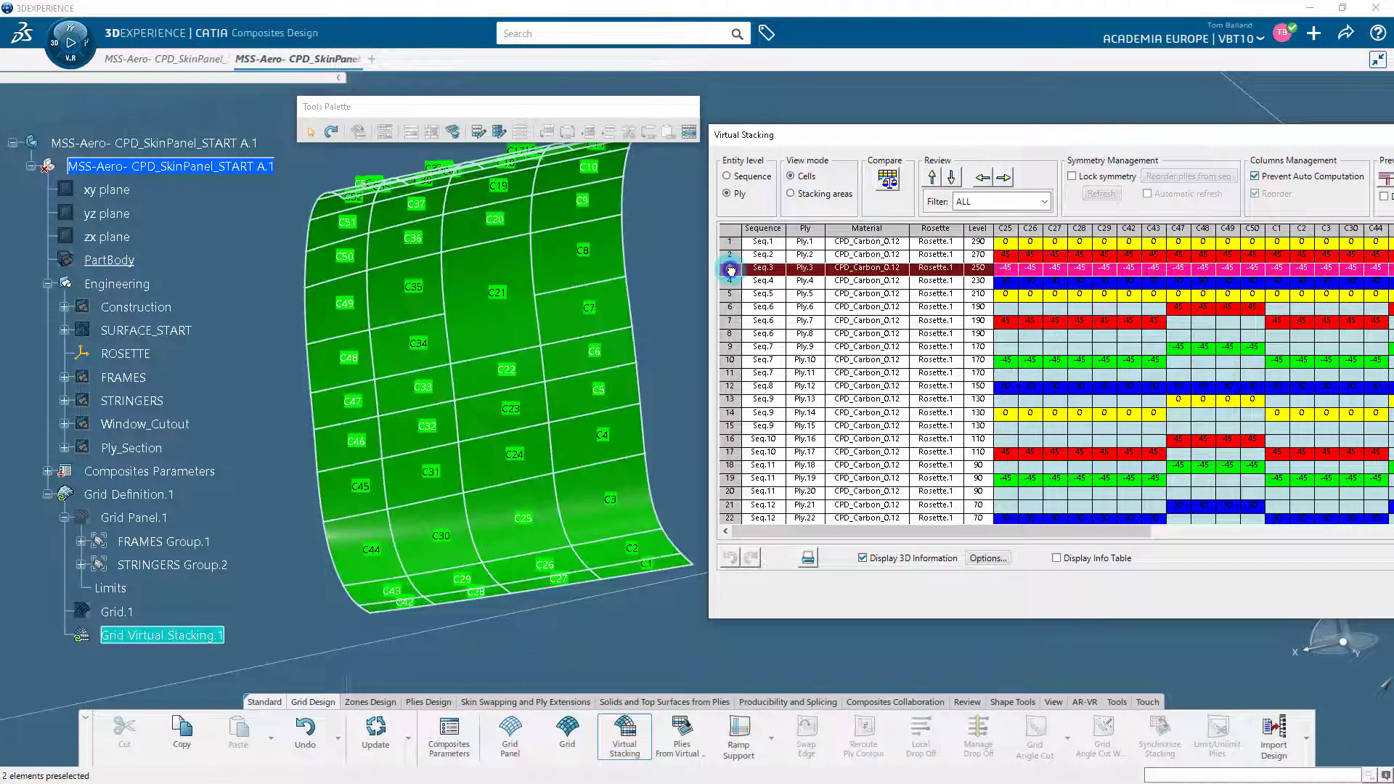
pyautogui.moveTo(866, 137); pyautogui.dragTo(657, 134)
pyautogui.moveTo(1359, 284)
pyautogui.mouseDown()
pyautogui.moveTo(1349, 442)
pyautogui.moveTo(1371, 262)
pyautogui.mouseUp()
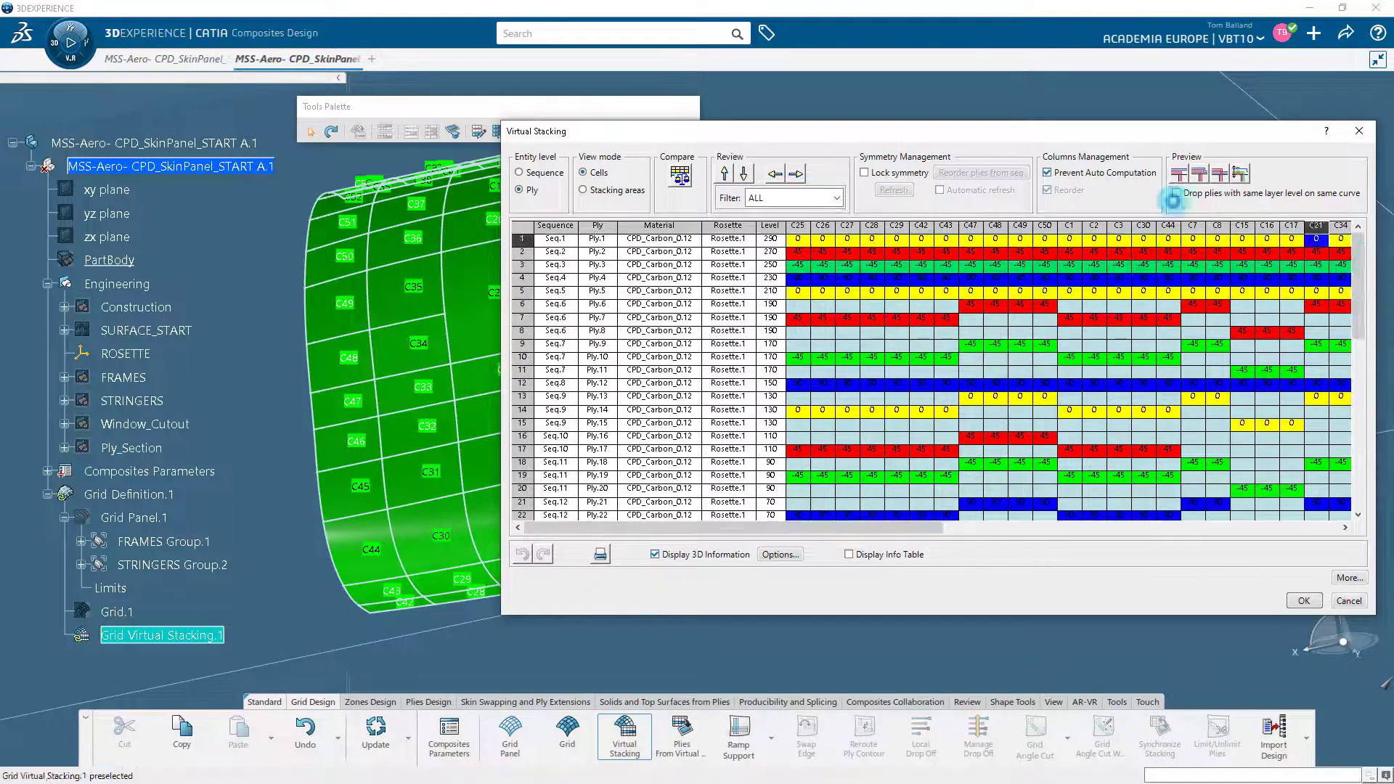
pyautogui.moveTo(883, 134); pyautogui.dragTo(1067, 137)
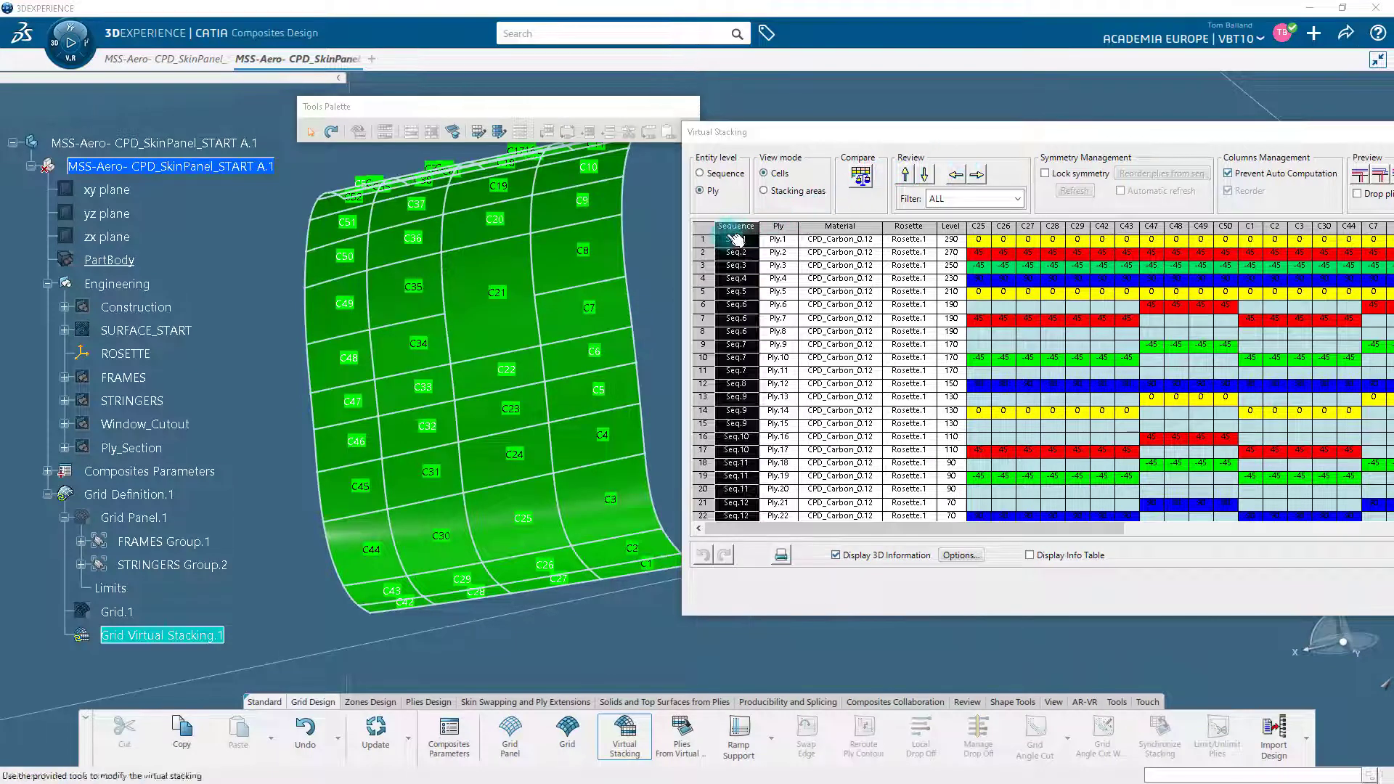
# Step: Review plies Ply.1 through Ply.8 one by one, then switch the entity level back to Sequence
pyautogui.click(704, 241)
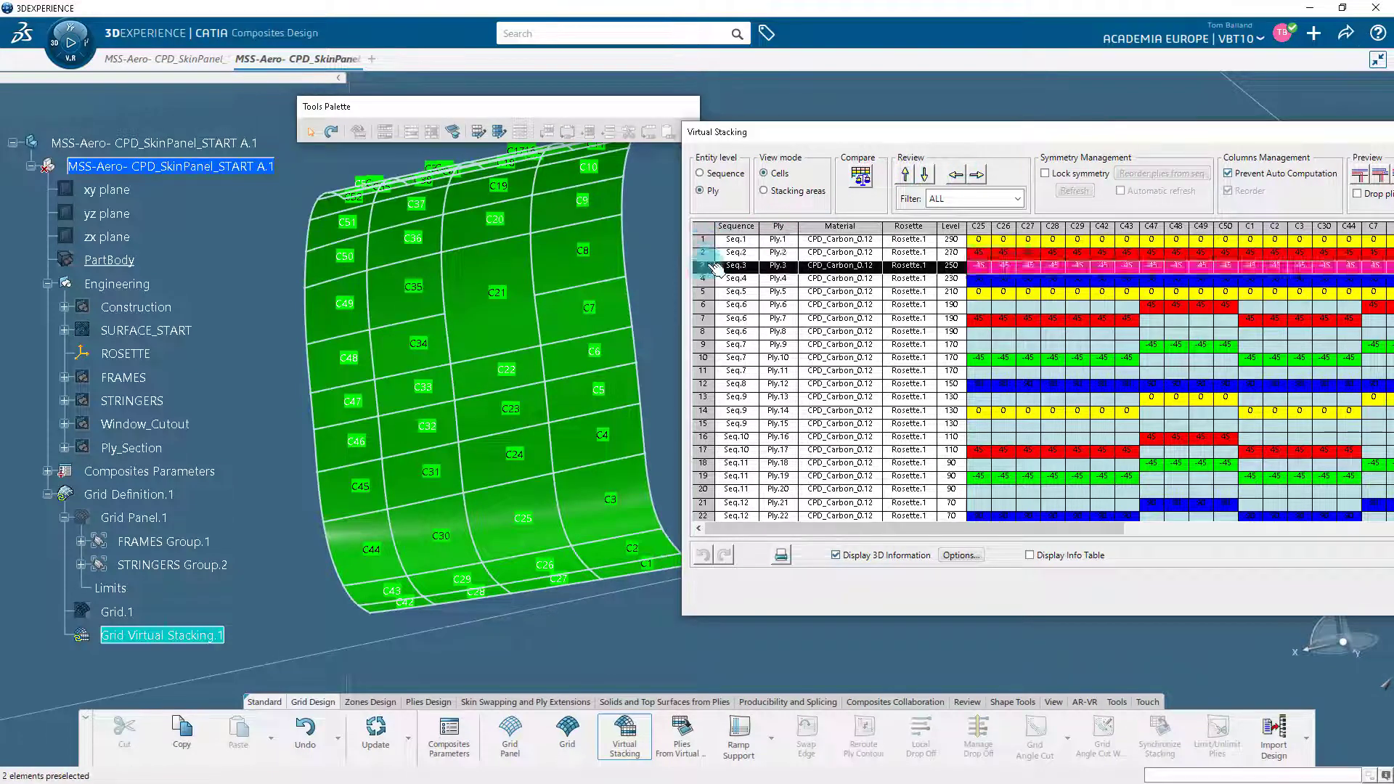
pyautogui.click(703, 243)
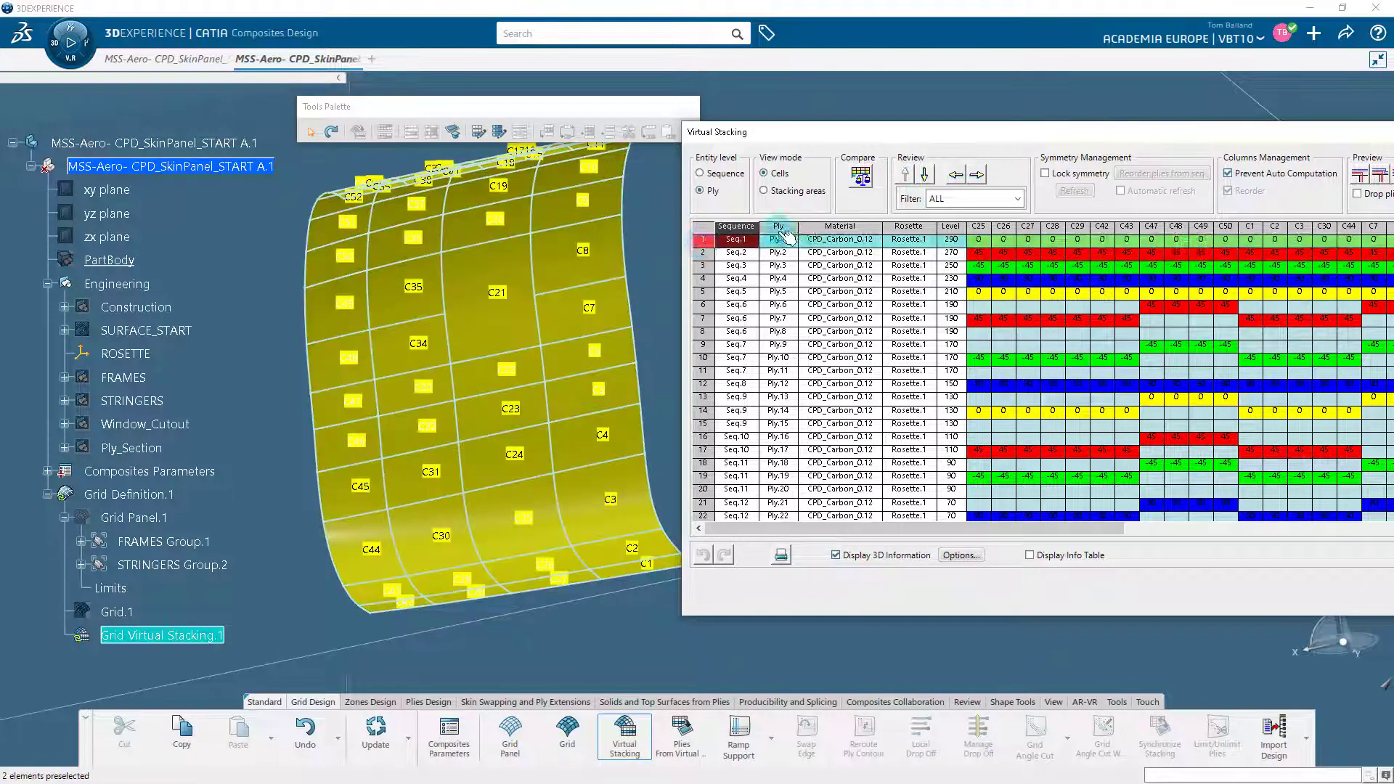
pyautogui.click(926, 176)
pyautogui.click(929, 177)
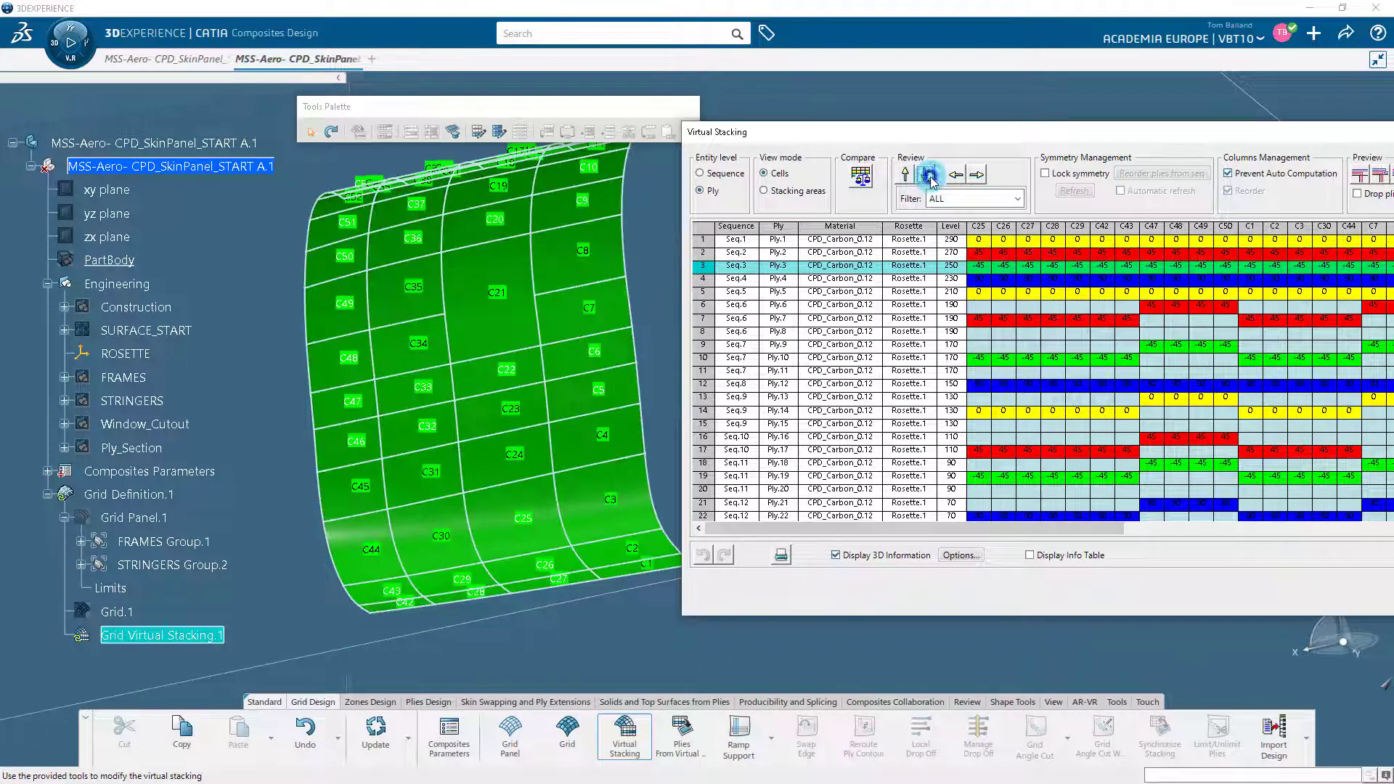
pyautogui.click(929, 176)
pyautogui.click(929, 176)
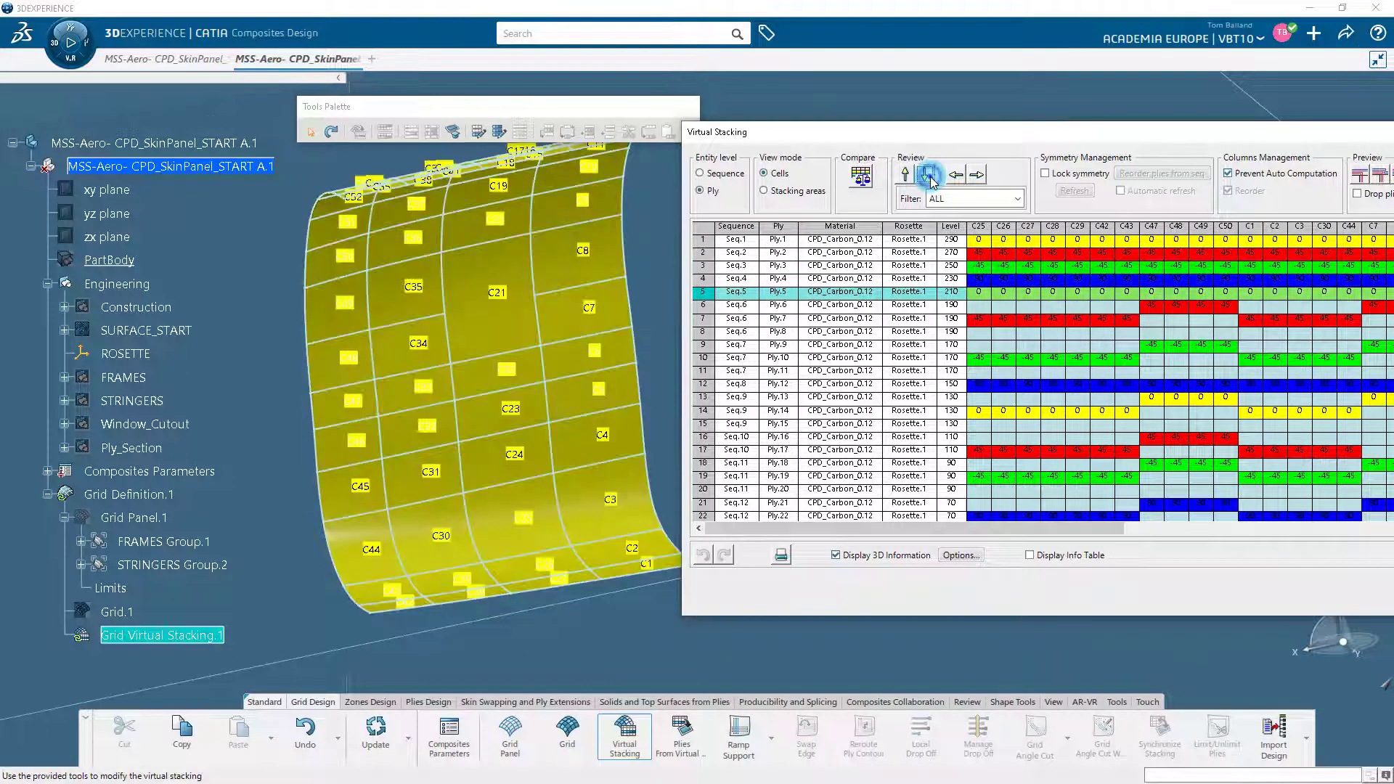
pyautogui.click(929, 176)
pyautogui.click(929, 177)
pyautogui.click(929, 176)
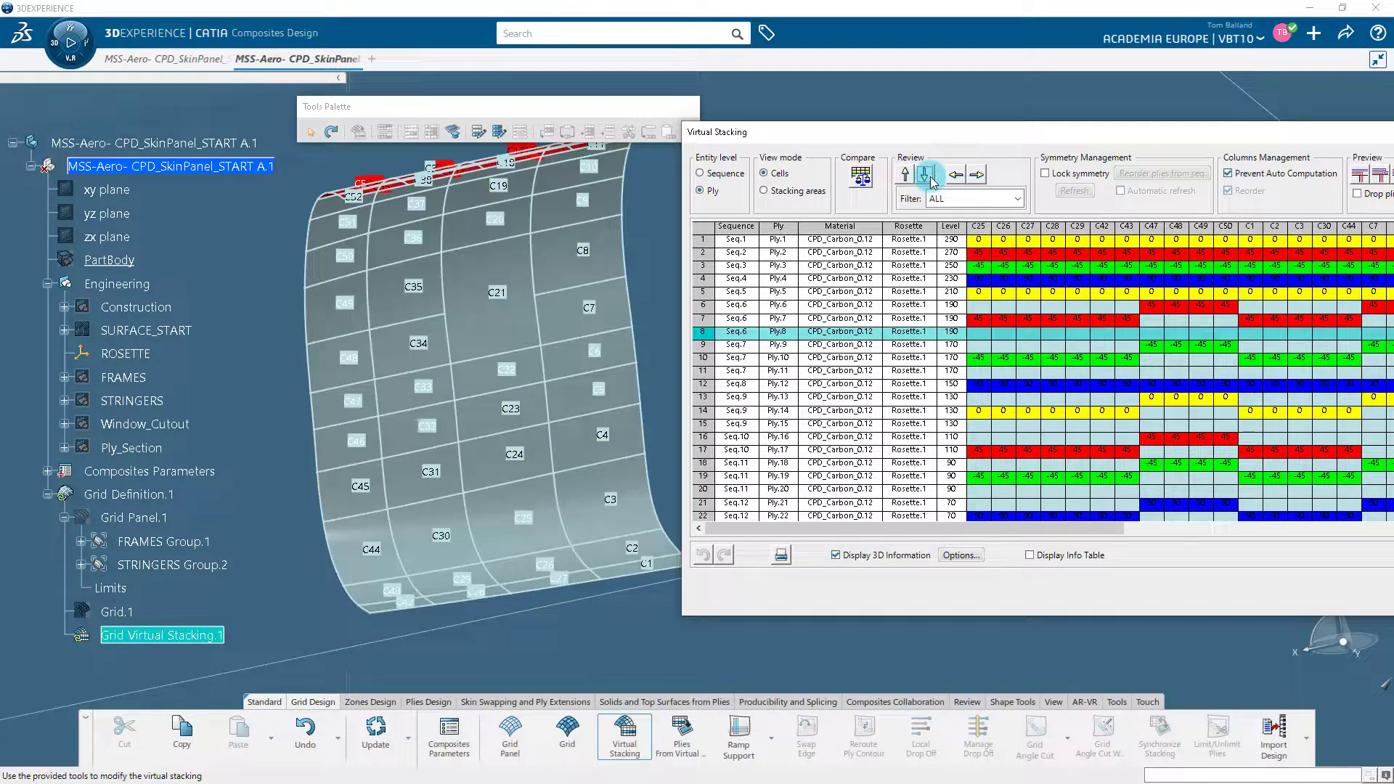
pyautogui.click(701, 174)
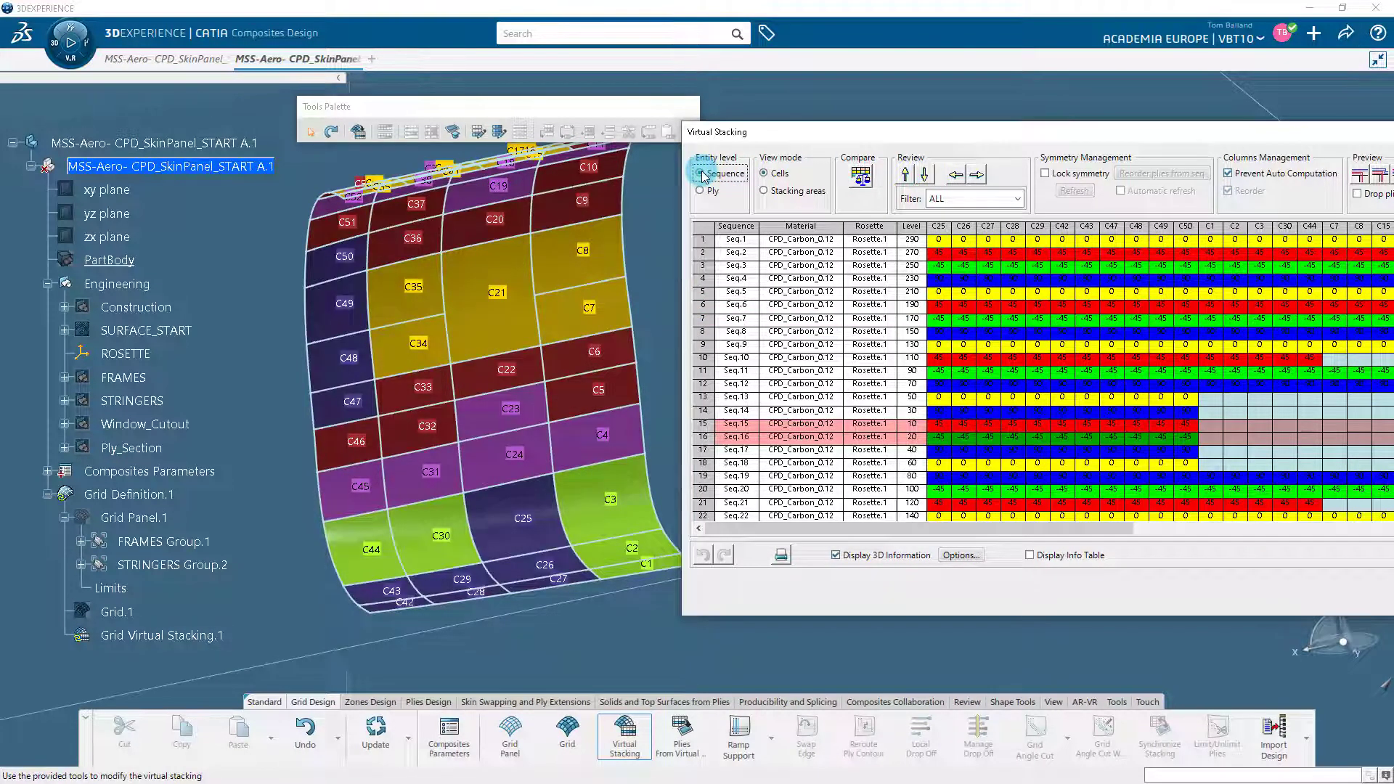
# Step: Step through sequences Seq.1 to Seq.6 to see each one's grid coverage, then clear the selection
pyautogui.click(704, 240)
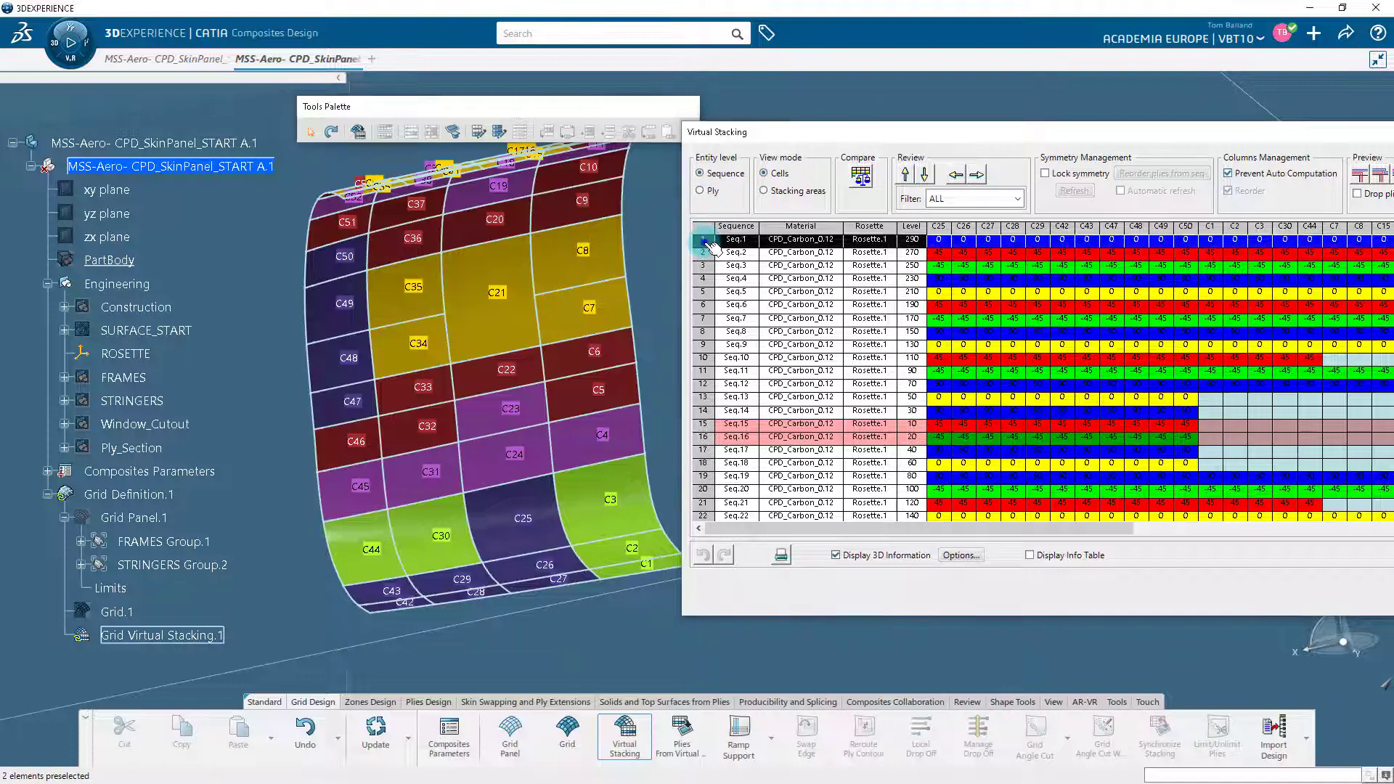
pyautogui.click(708, 242)
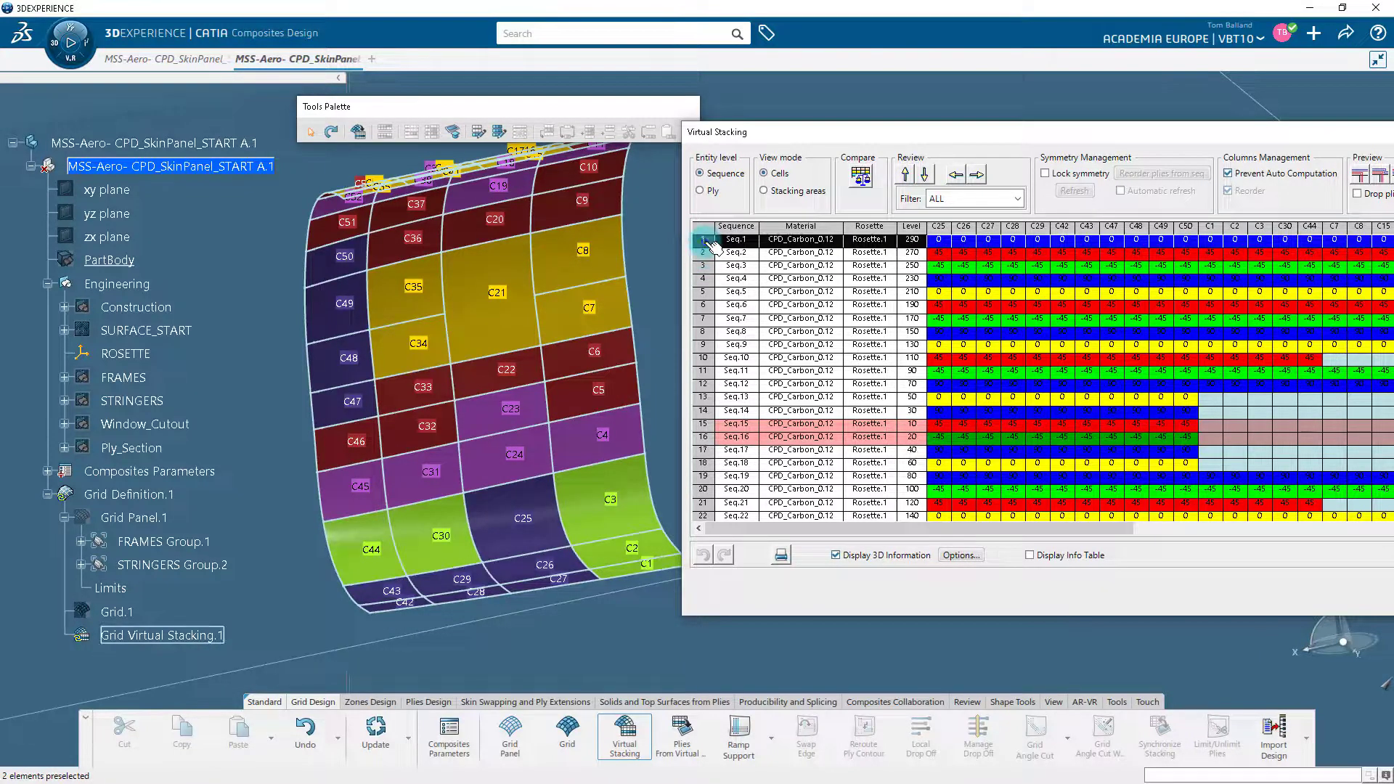
pyautogui.click(925, 176)
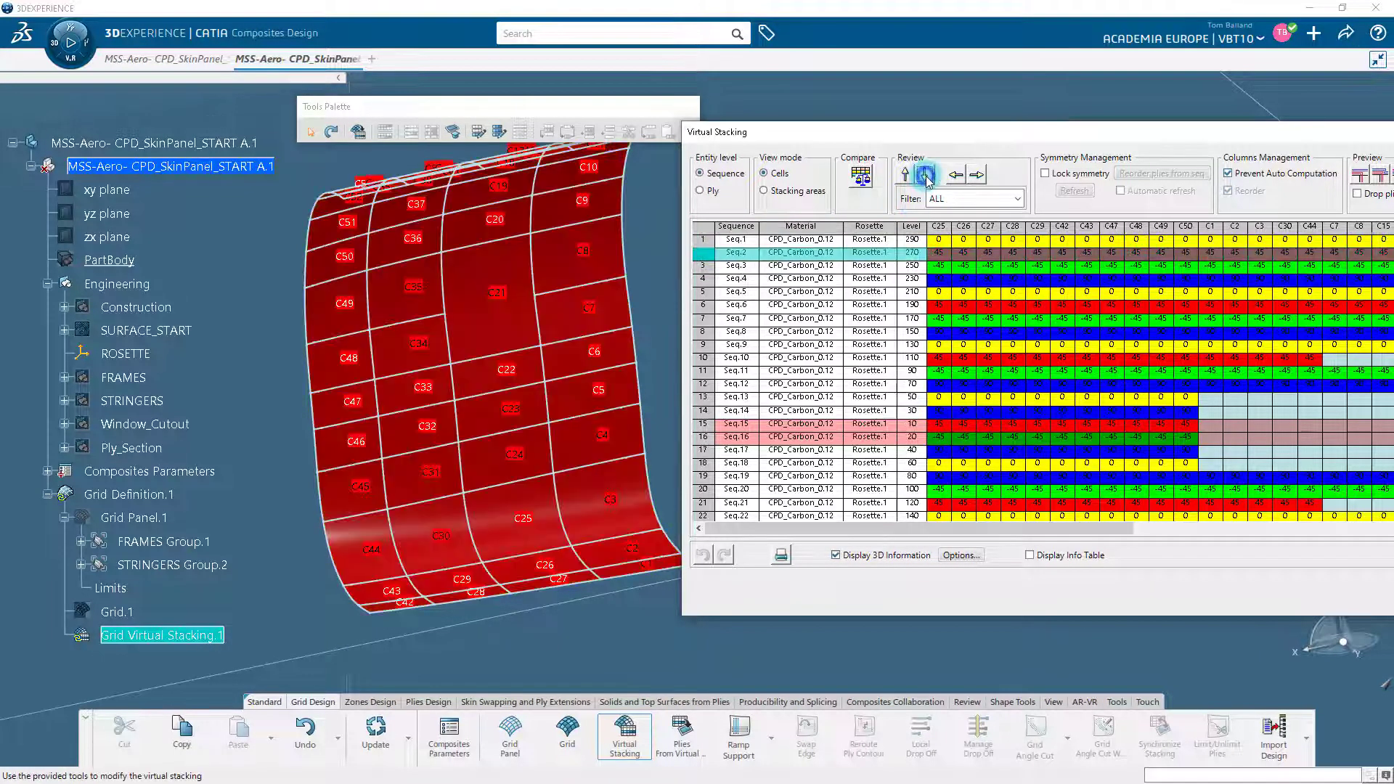
pyautogui.click(926, 177)
pyautogui.click(926, 175)
pyautogui.click(926, 175)
pyautogui.click(926, 175)
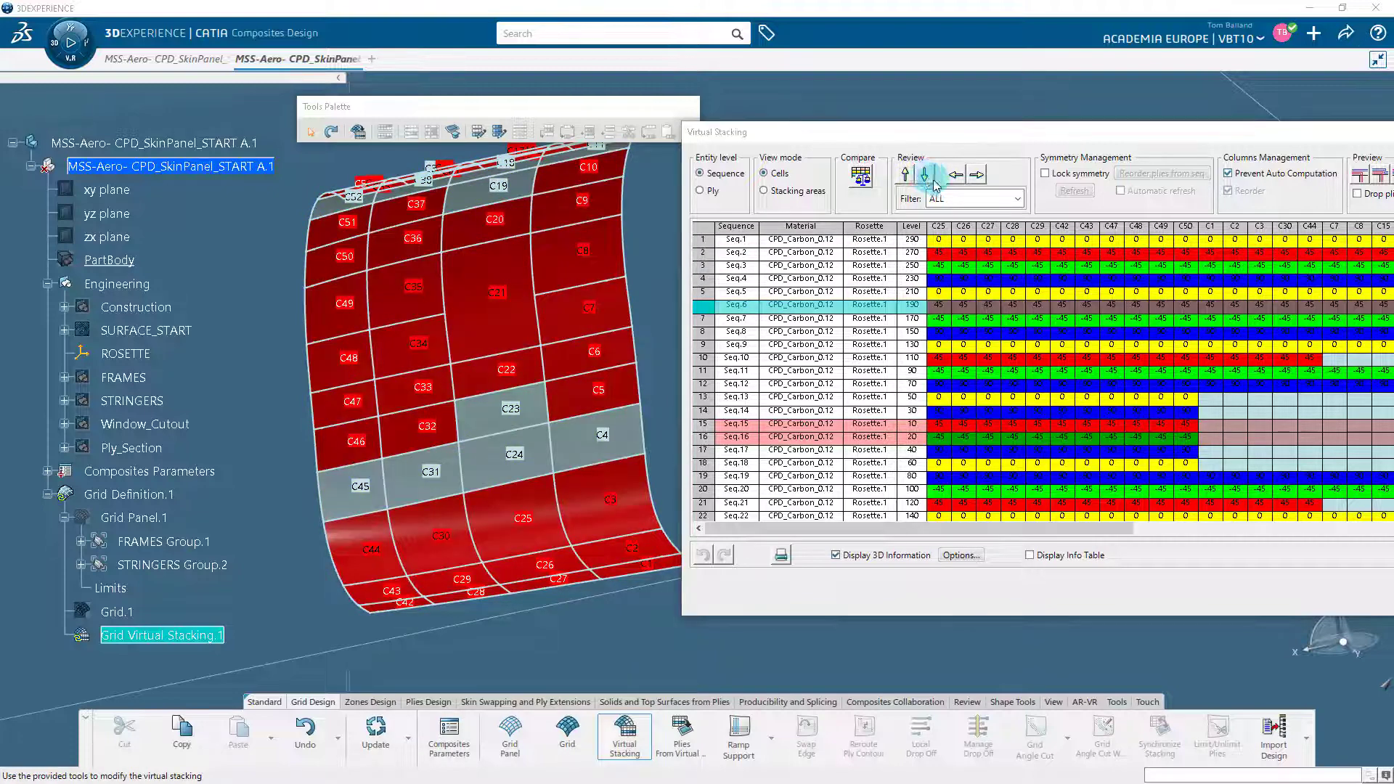
pyautogui.moveTo(980, 149); pyautogui.dragTo(805, 142)
pyautogui.click(537, 230)
pyautogui.click(537, 230)
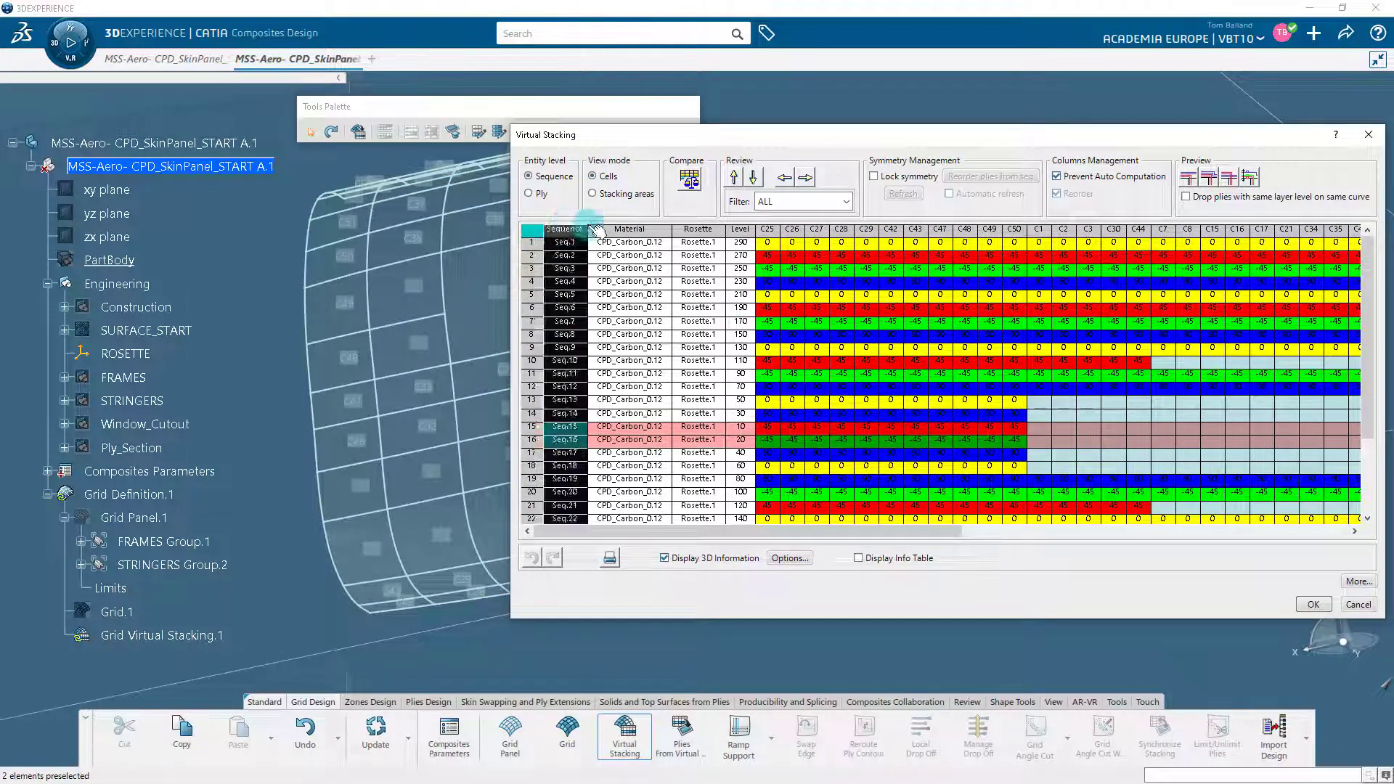
# Step: Preview the first ply drop-off arrangement with all sequences selected and inspect it on the panel
pyautogui.click(1188, 180)
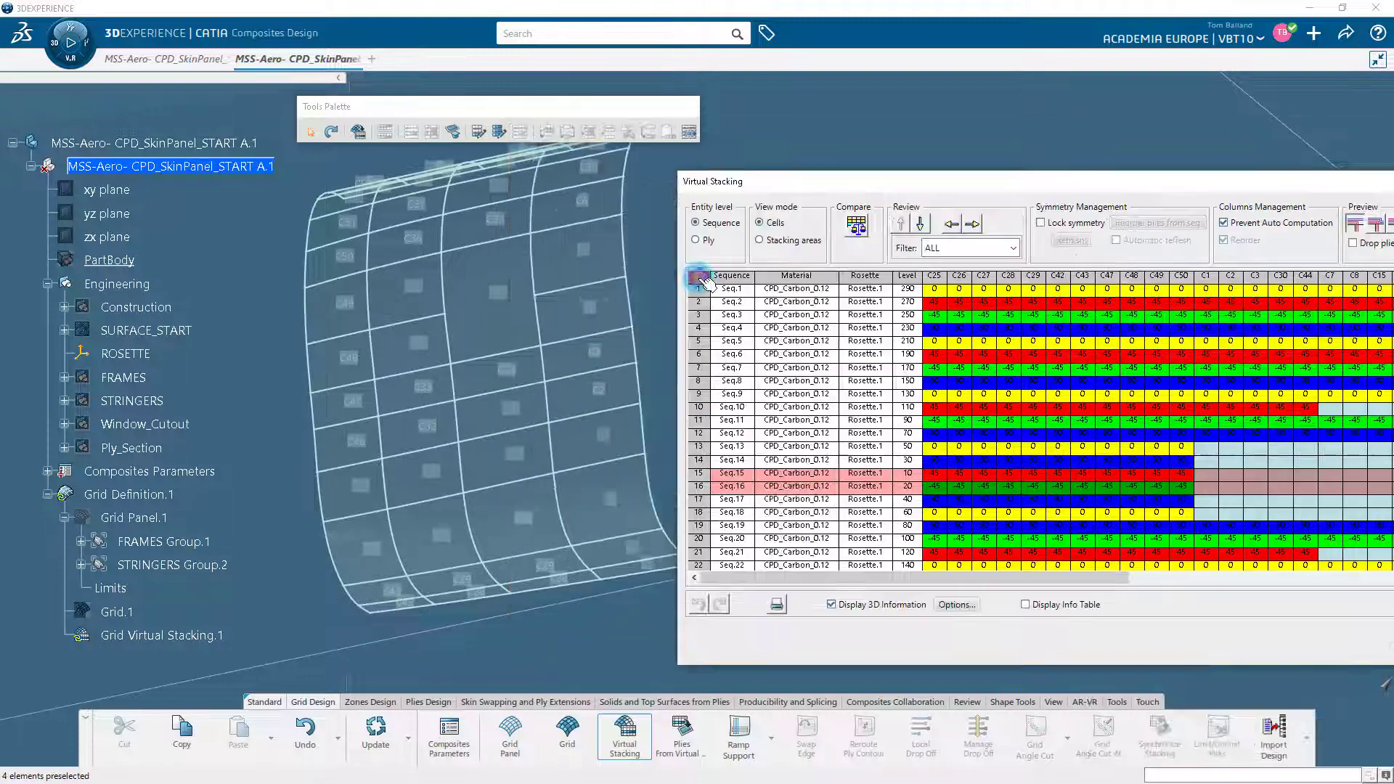
pyautogui.click(702, 279)
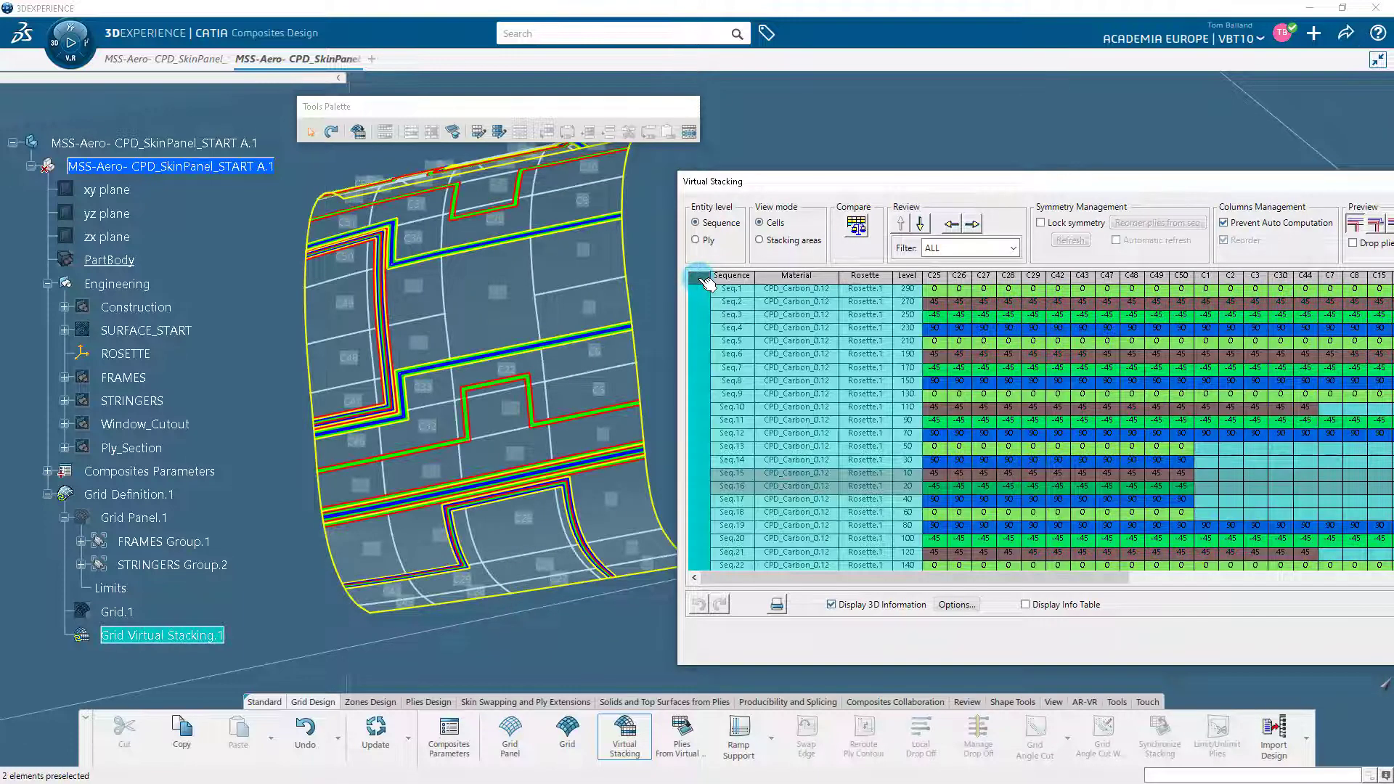
pyautogui.moveTo(638, 334); pyautogui.dragTo(653, 383, button='middle')
pyautogui.moveTo(552, 392); pyautogui.dragTo(526, 382, button='middle')
pyautogui.moveTo(456, 462); pyautogui.dragTo(523, 378, button='middle')
pyautogui.moveTo(874, 186); pyautogui.dragTo(644, 174)
# Step: Preview the second drop-off arrangement and zoom in on its drop-off lines
pyautogui.click(1146, 215)
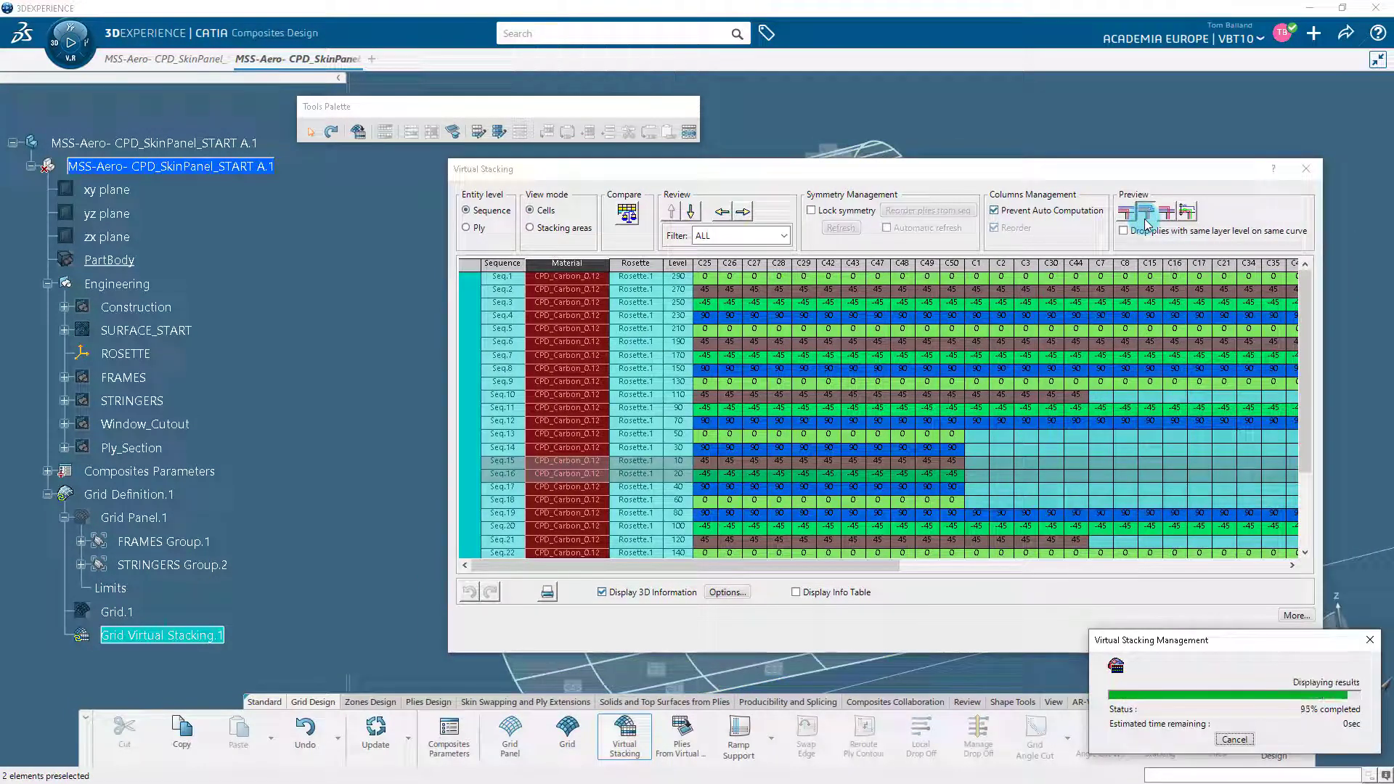
pyautogui.moveTo(808, 170); pyautogui.dragTo(1154, 202)
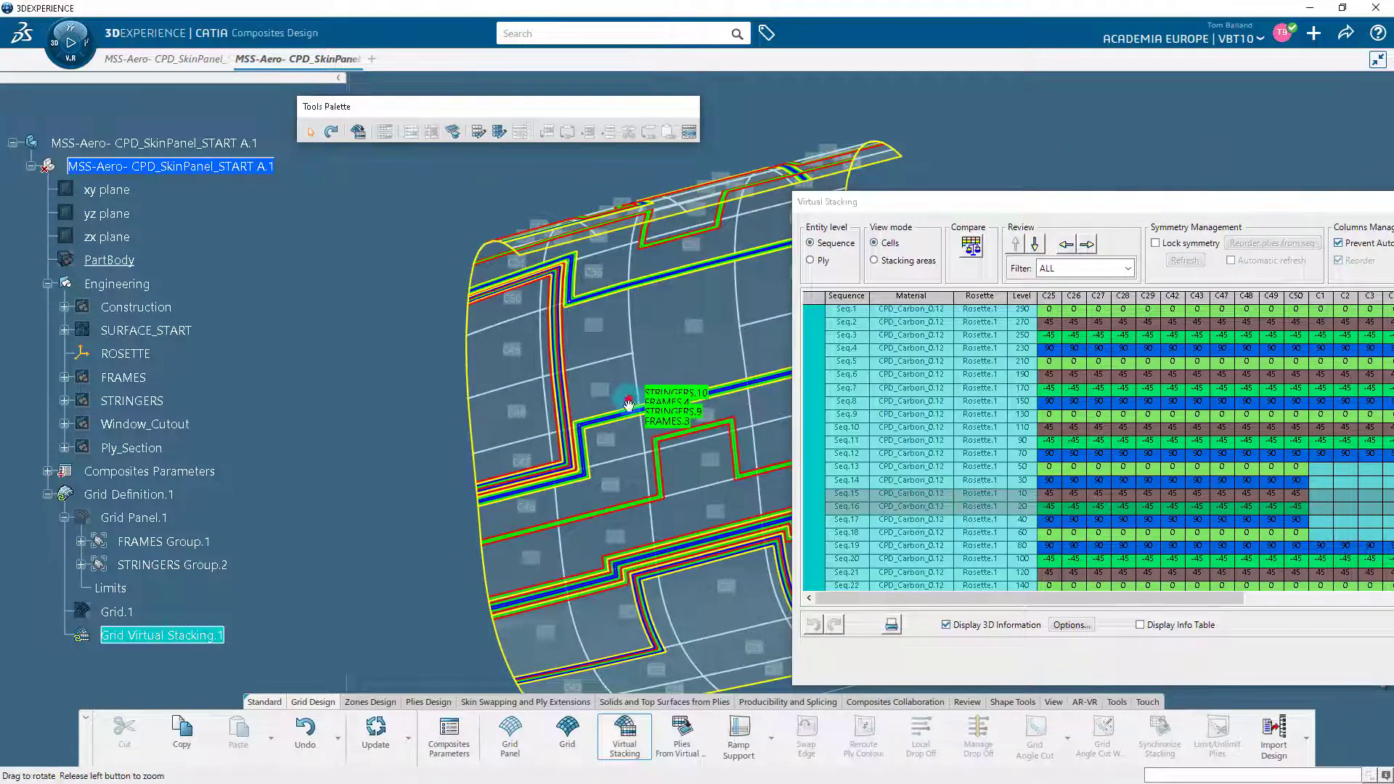
pyautogui.moveTo(627, 400); pyautogui.dragTo(795, 364, button='middle')
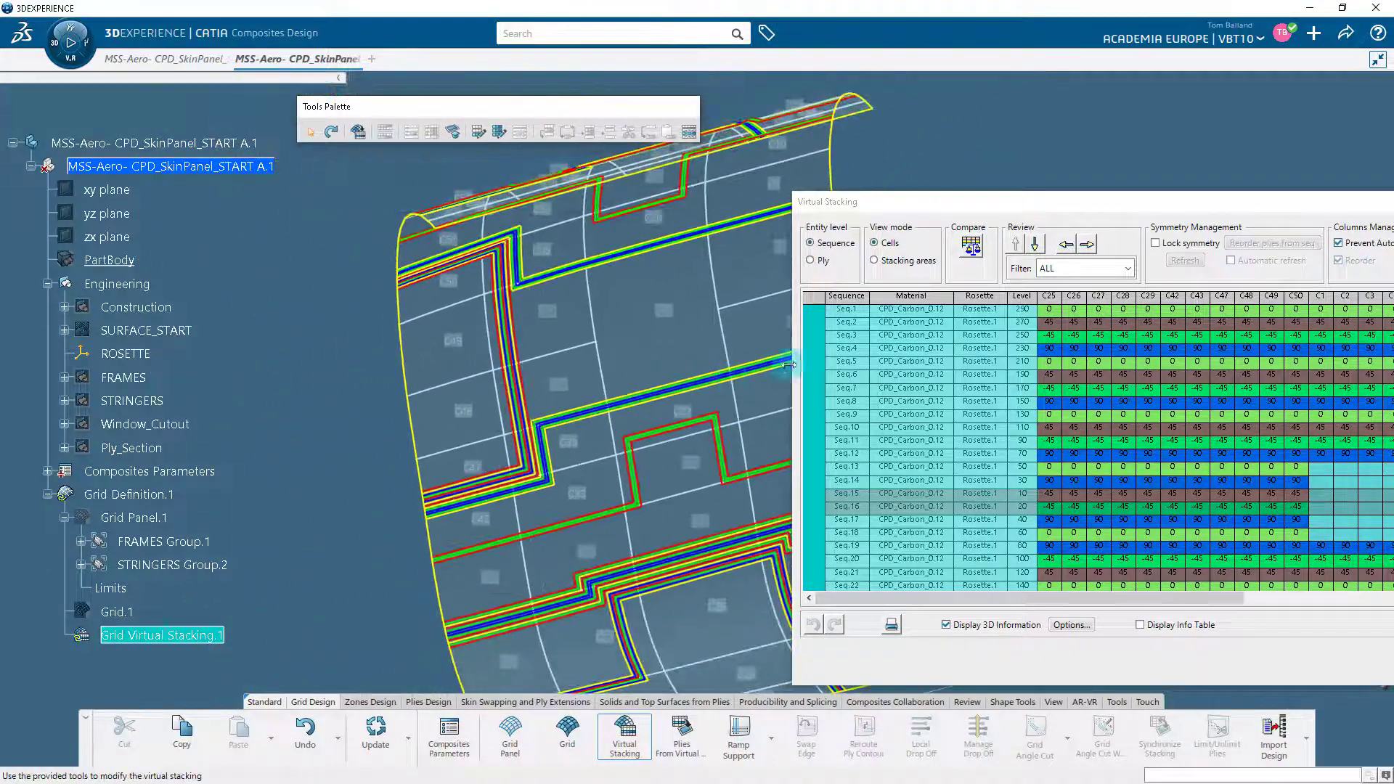
pyautogui.click(980, 296)
pyautogui.moveTo(1027, 209); pyautogui.dragTo(757, 212)
# Step: Preview the third drop-off arrangement and inspect its drop-offs up close
pyautogui.click(1242, 246)
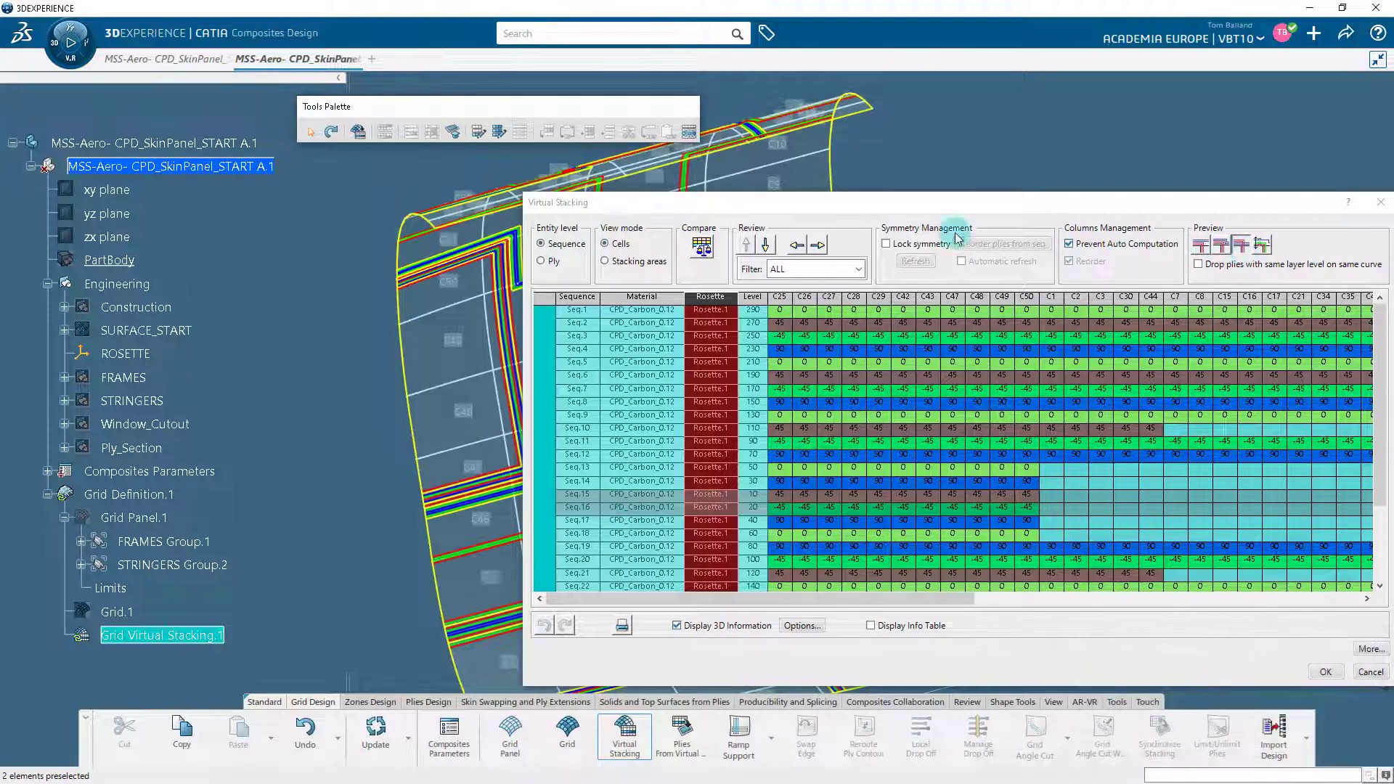
pyautogui.moveTo(778, 206); pyautogui.dragTo(1095, 211)
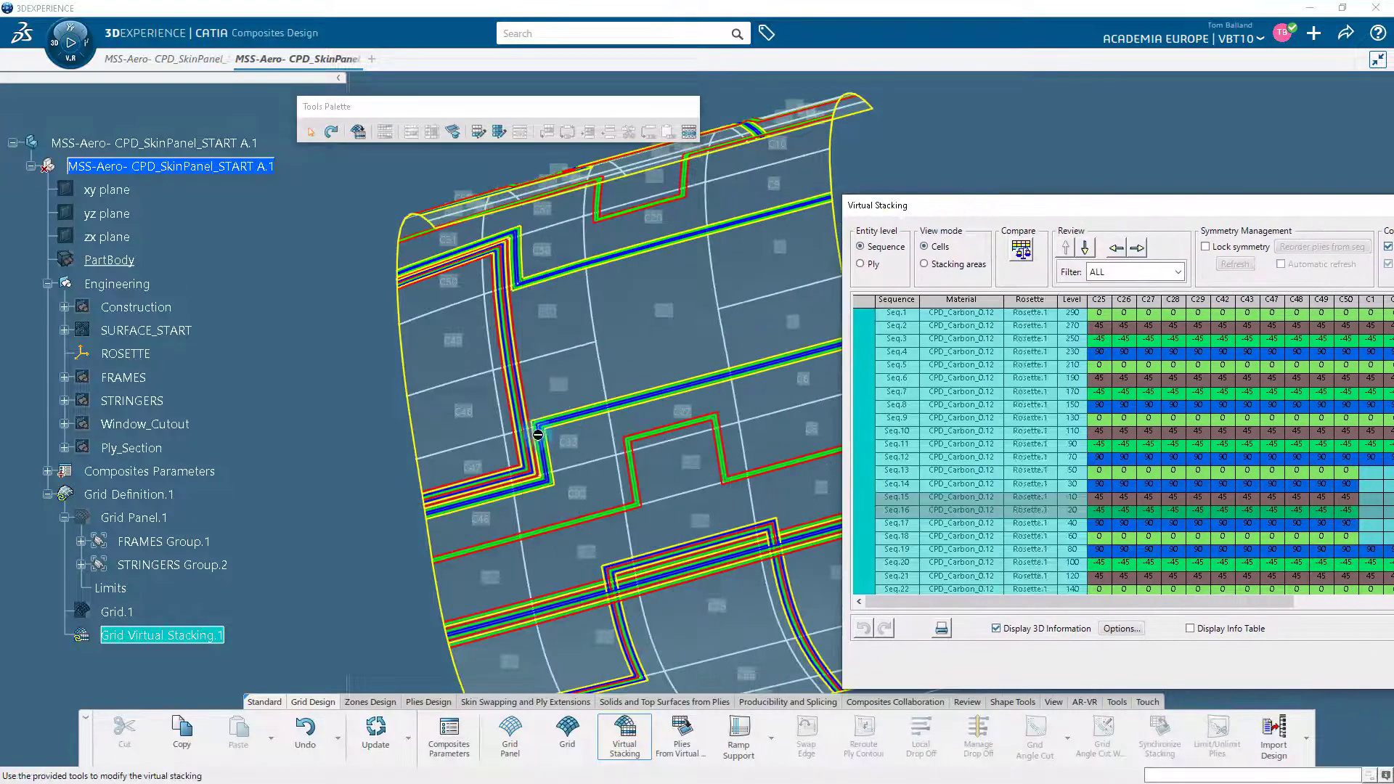
pyautogui.moveTo(531, 438); pyautogui.dragTo(507, 487, button='middle')
pyautogui.click(894, 325)
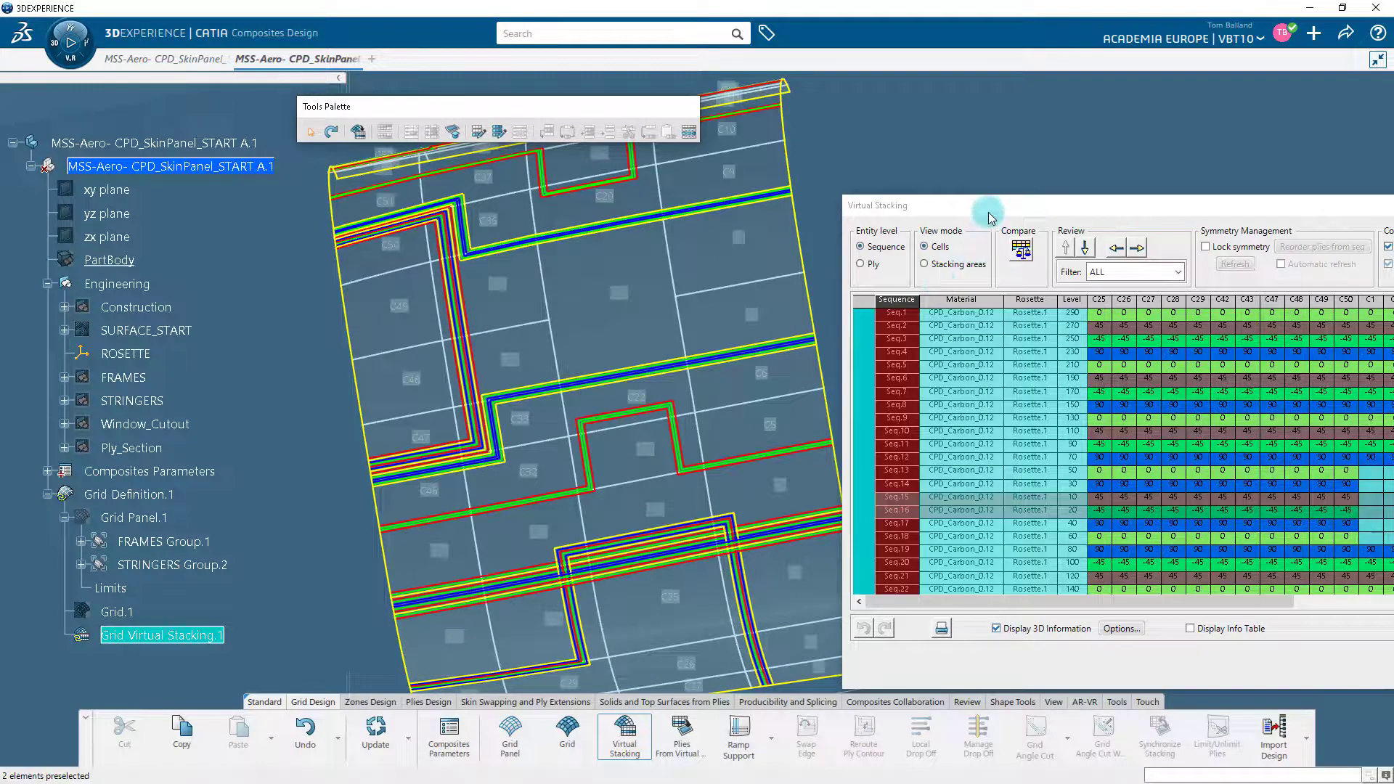
pyautogui.moveTo(988, 212); pyautogui.dragTo(661, 186)
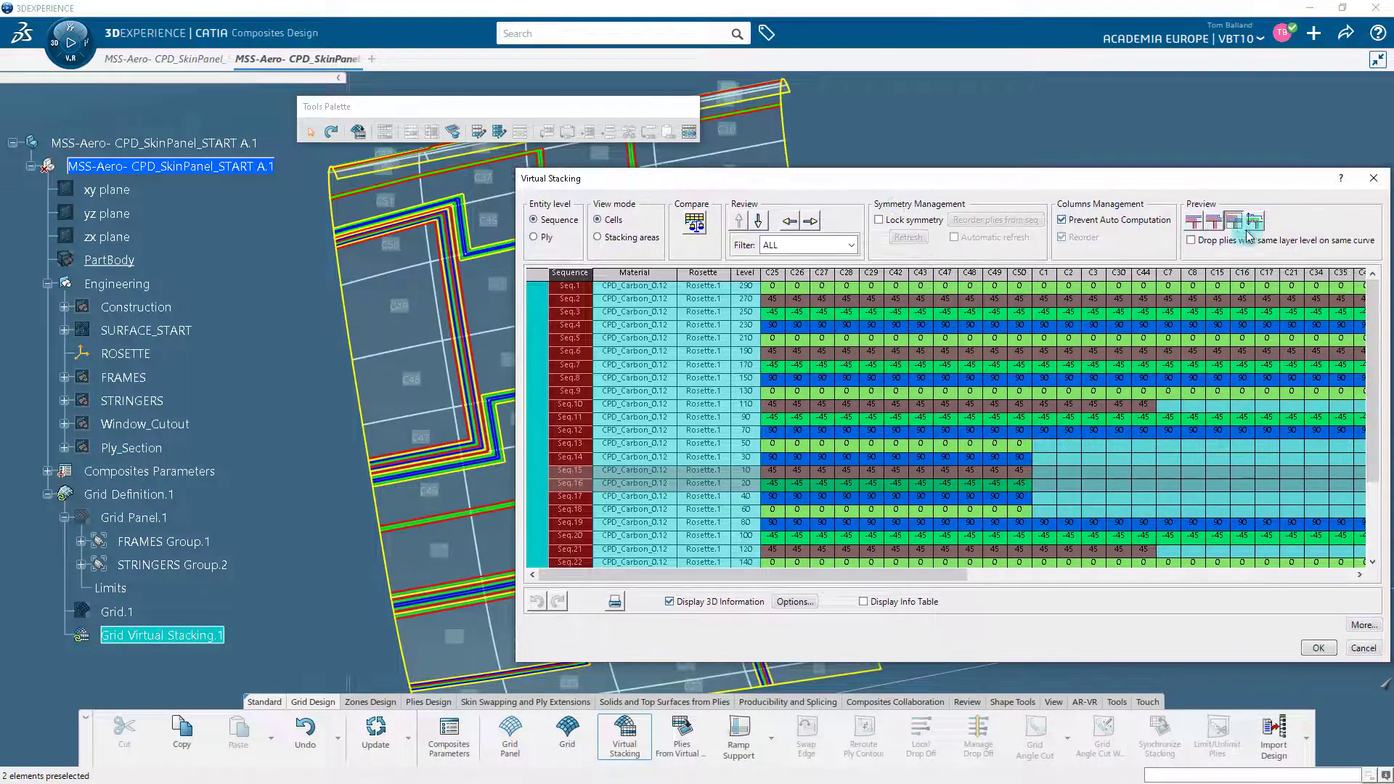
# Step: Preview the fourth drop-off arrangement and zoom in where the plies drop off
pyautogui.click(1256, 222)
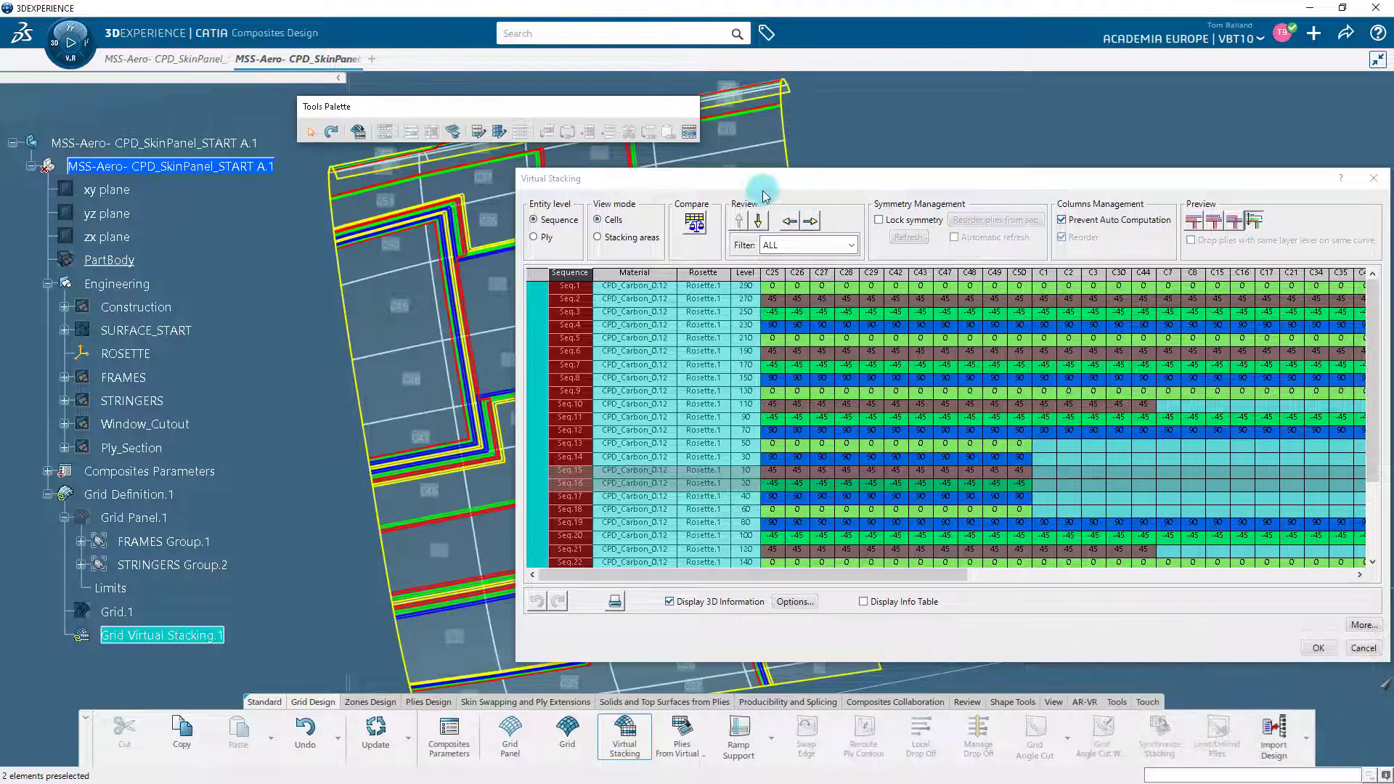
pyautogui.moveTo(752, 190); pyautogui.dragTo(1050, 306)
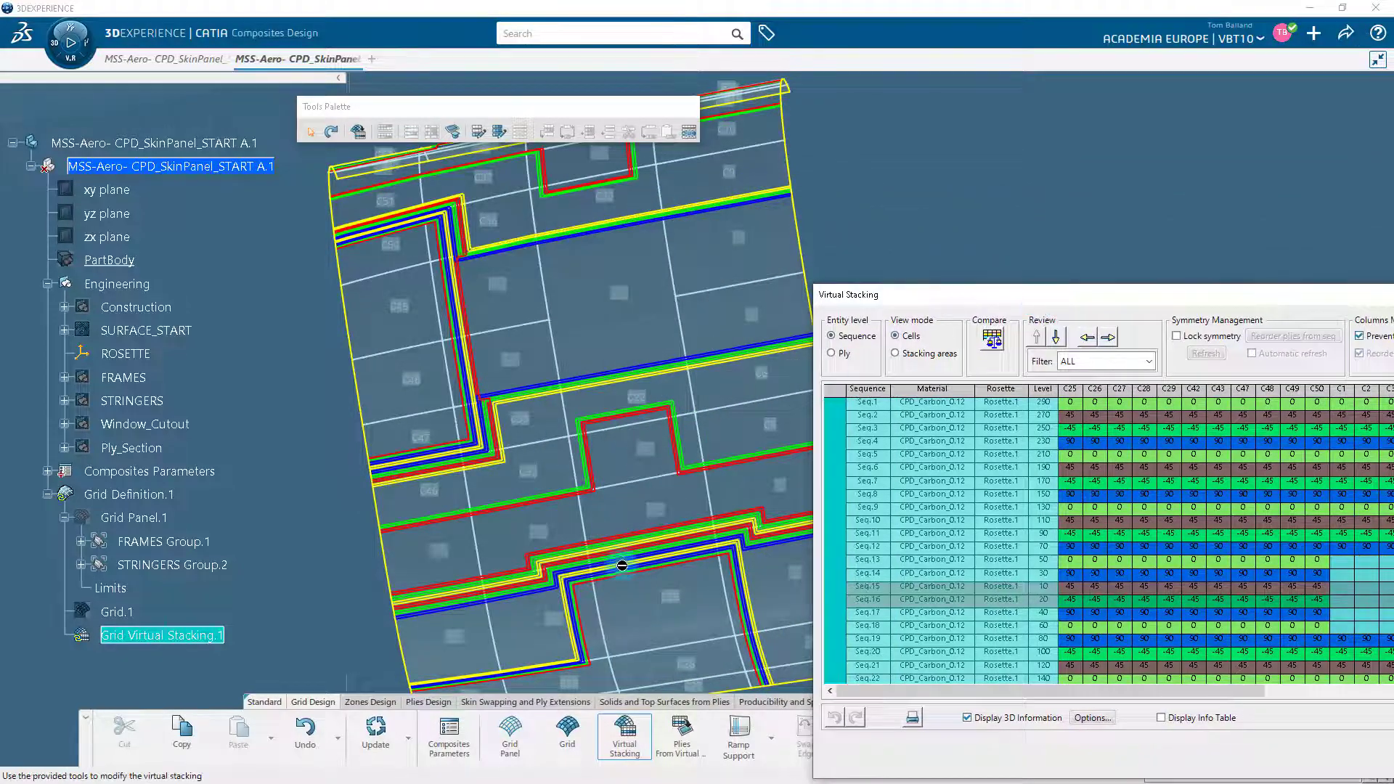
pyautogui.moveTo(610, 559); pyautogui.dragTo(703, 398, button='middle')
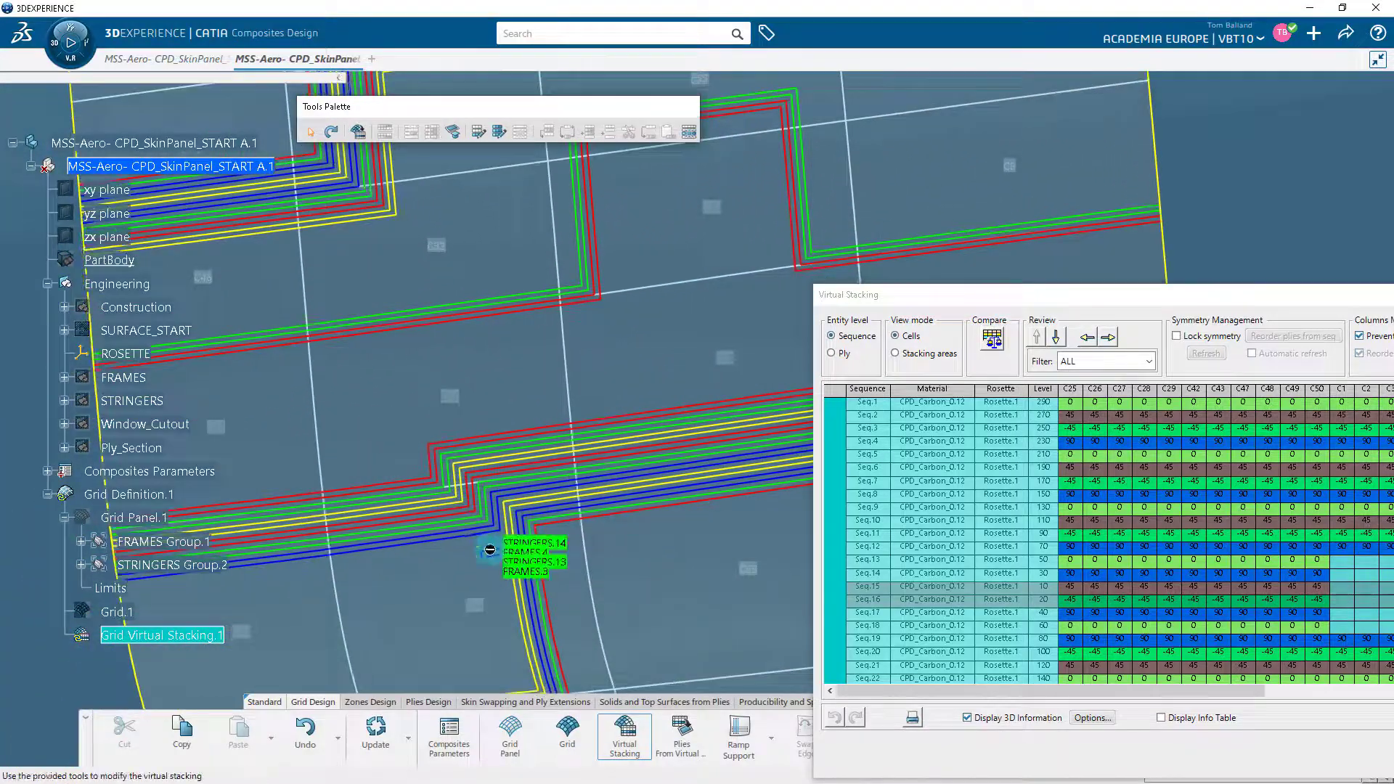
pyautogui.moveTo(523, 506); pyautogui.dragTo(501, 544, button='middle')
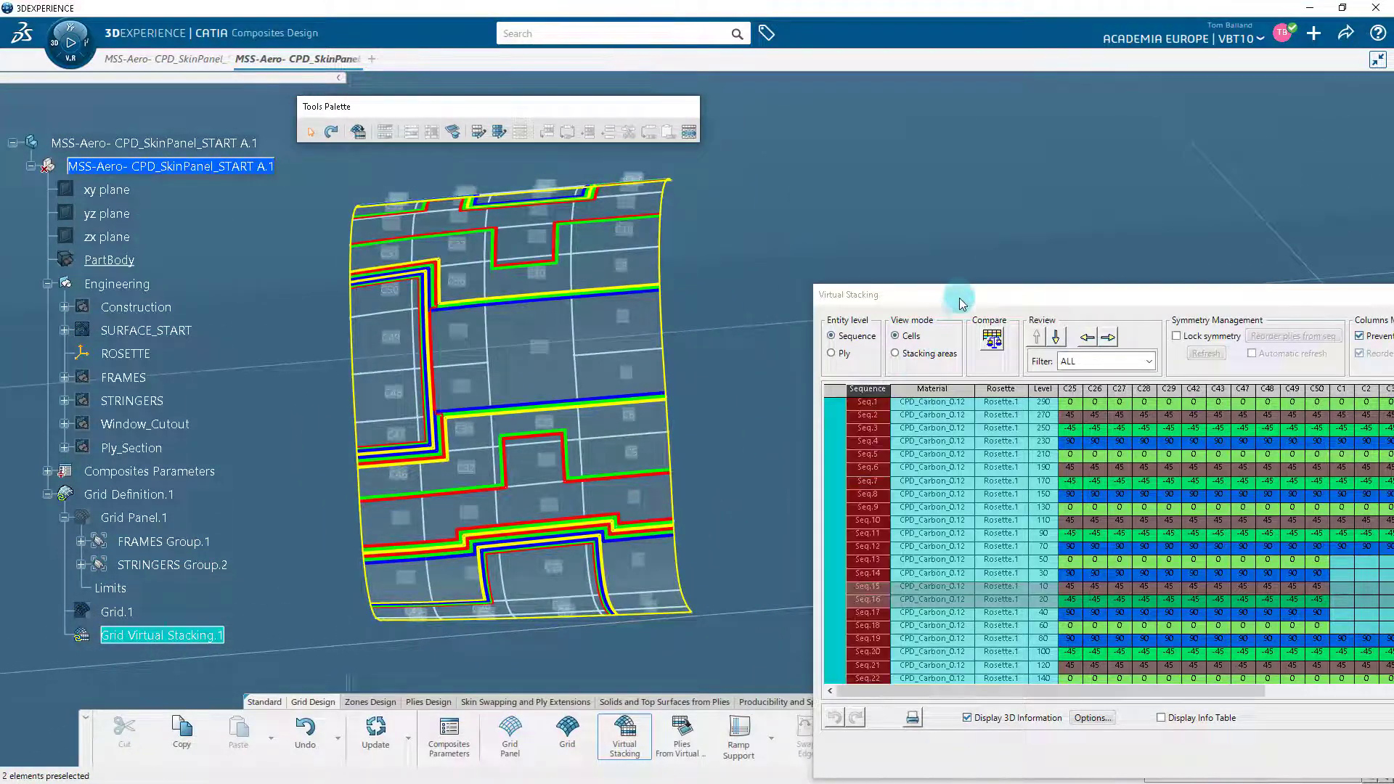
pyautogui.moveTo(959, 294); pyautogui.dragTo(629, 161)
pyautogui.click(1209, 251)
# Step: Clear the drop-off preview and accept the virtual stacking
pyautogui.click(1223, 199)
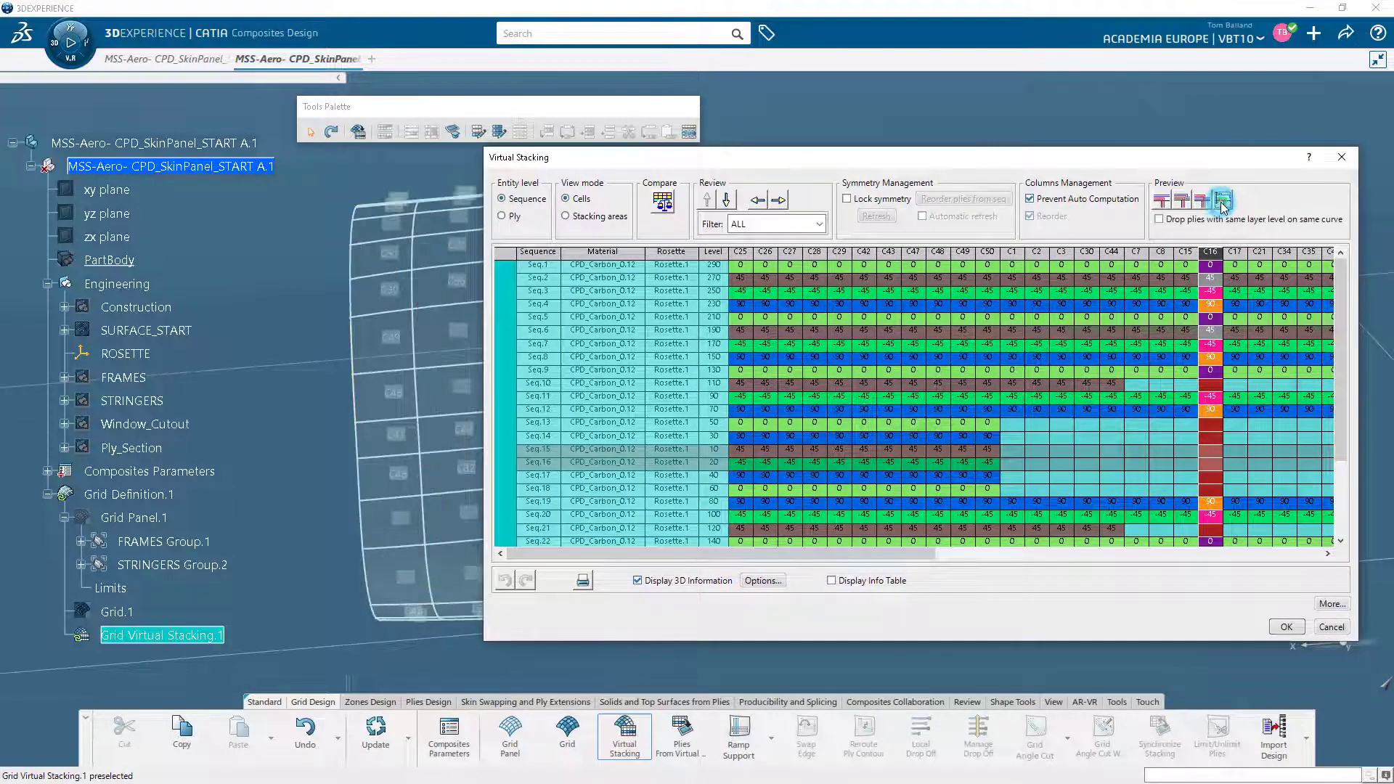
pyautogui.click(1289, 628)
pyautogui.moveTo(788, 448); pyautogui.dragTo(998, 449, button='middle')
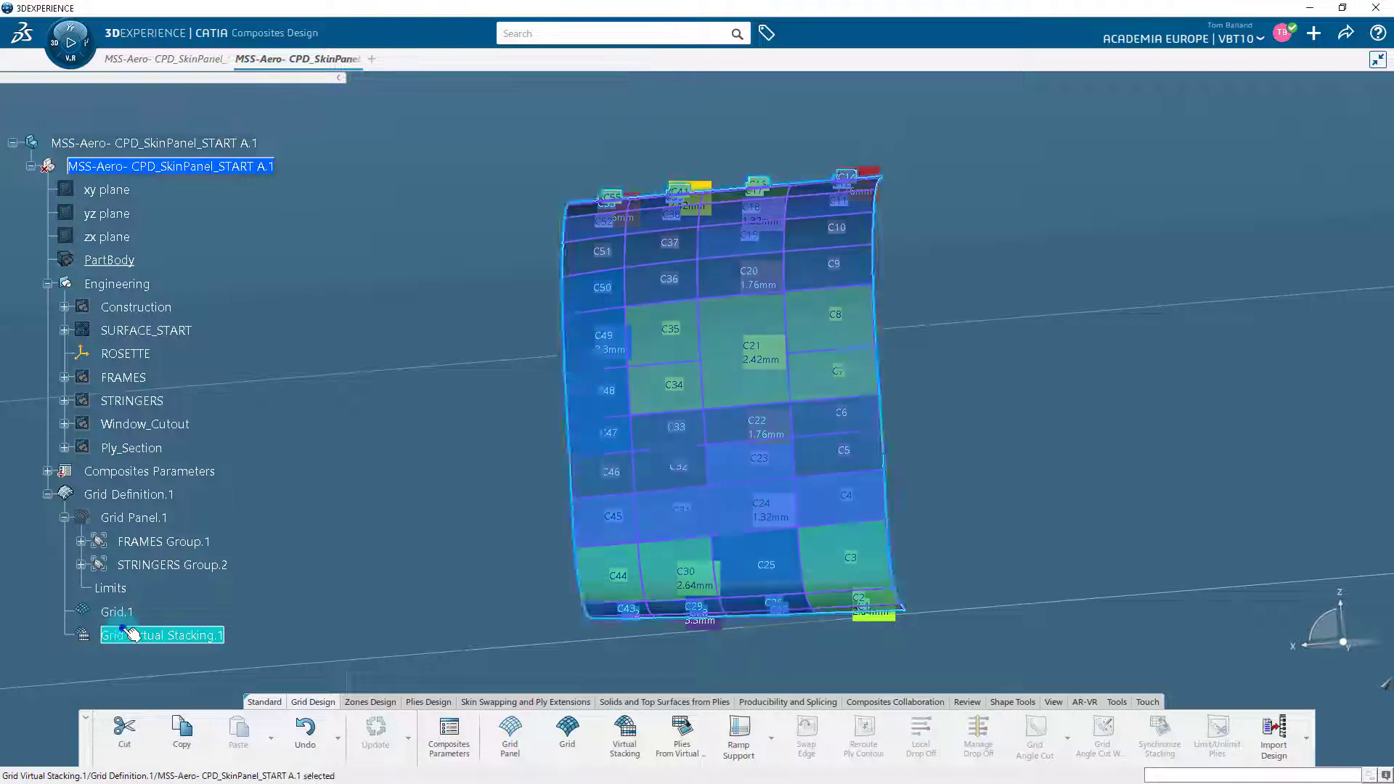
# Step: Clear the selection, open Plies From Virtual Stacking for Grid Virtual Stacking.1, and move the dialog aside
pyautogui.click(363, 460)
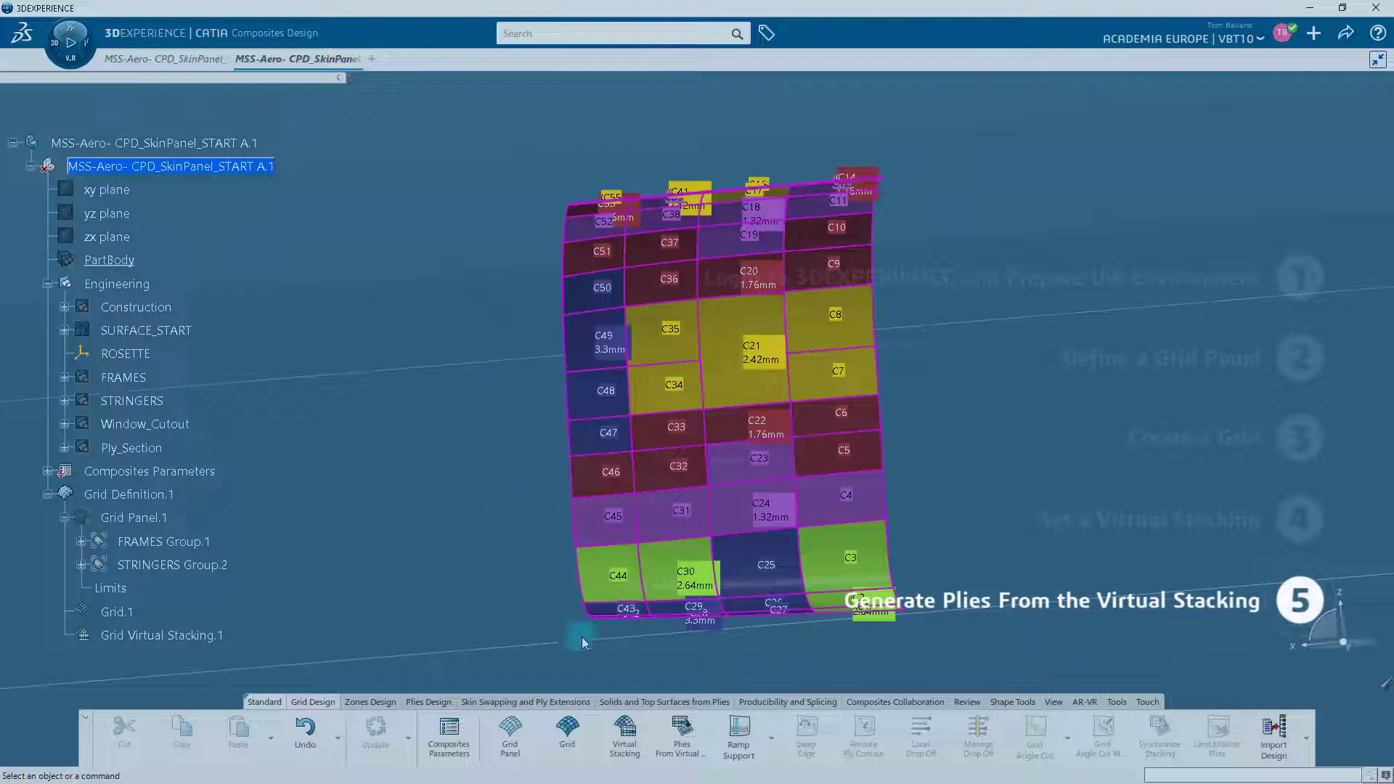
pyautogui.click(683, 746)
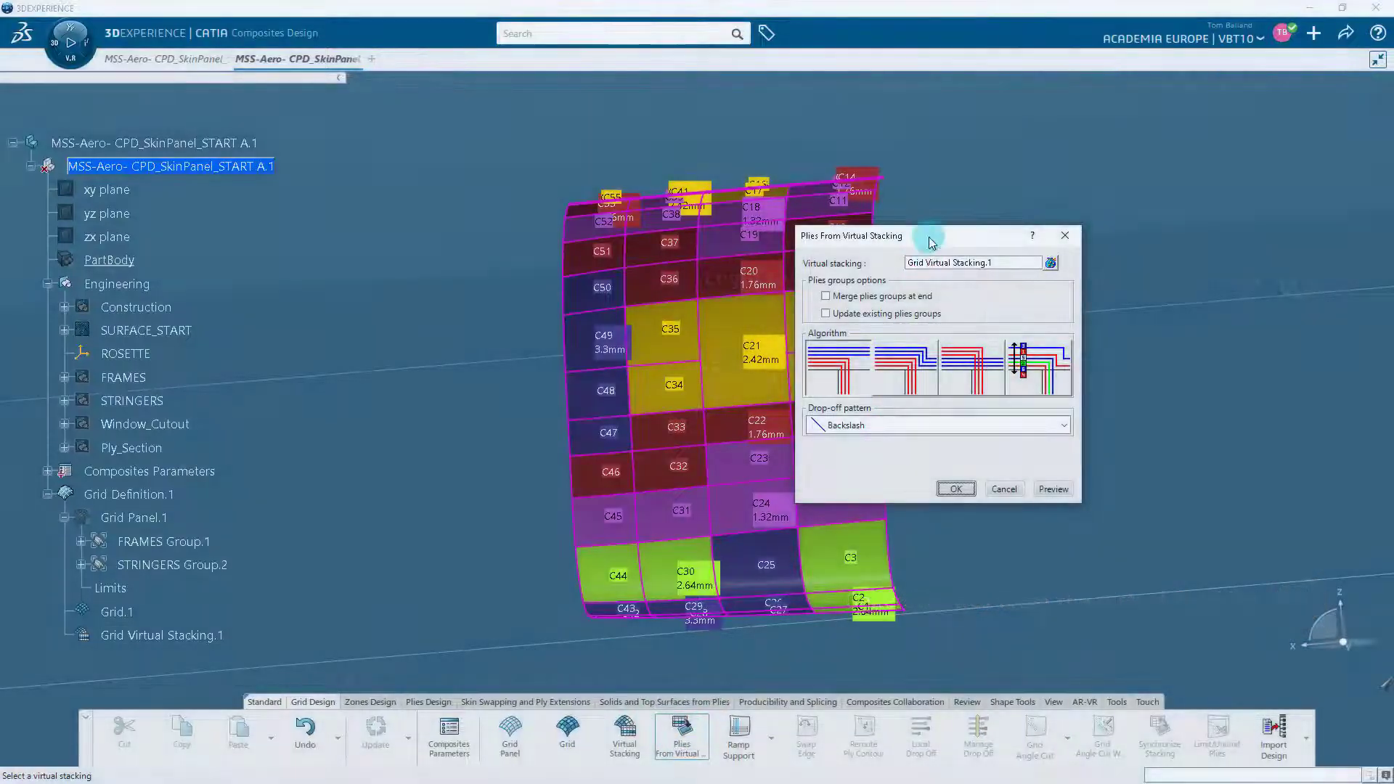
pyautogui.moveTo(933, 242); pyautogui.dragTo(1048, 232)
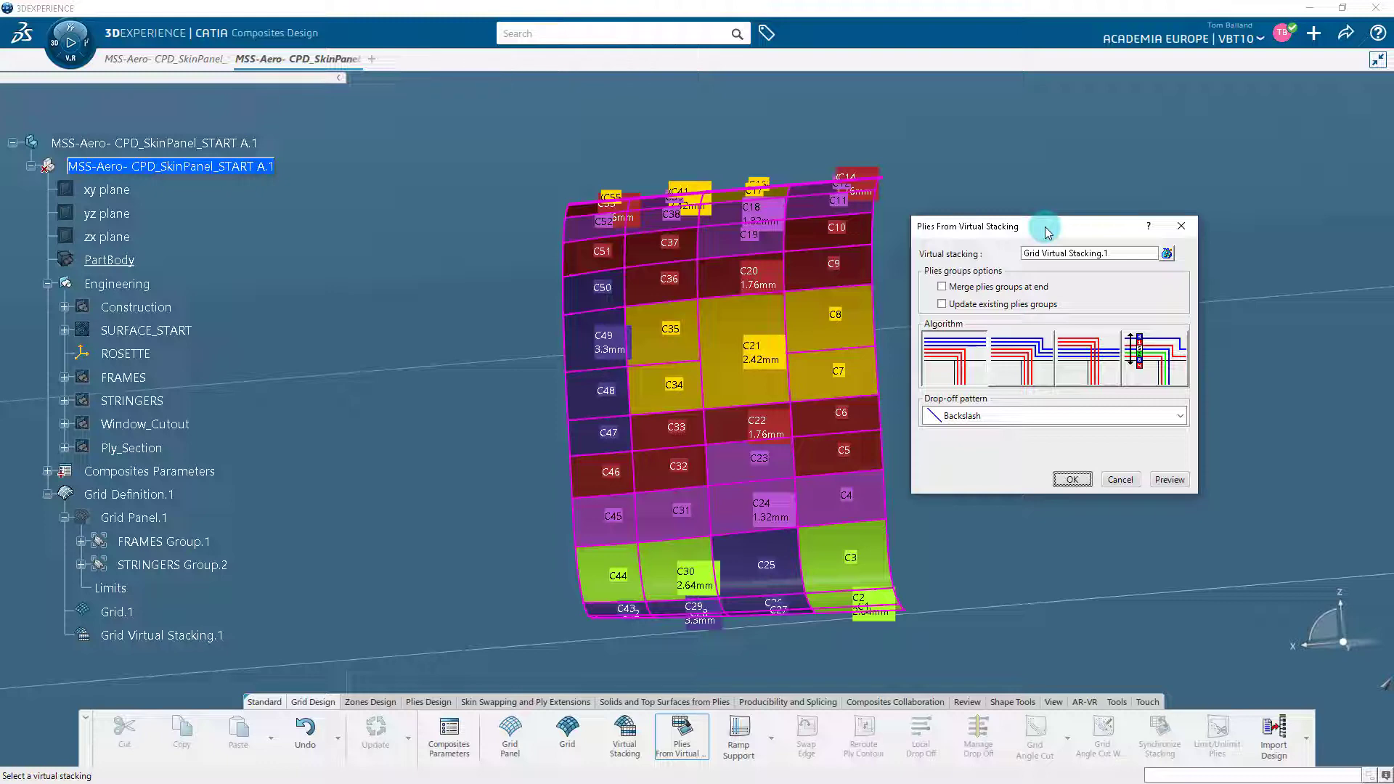
# Step: Generate plies with the first algorithm and Backslash drop-off pattern, then zoom in on the result
pyautogui.click(961, 363)
pyautogui.click(1181, 420)
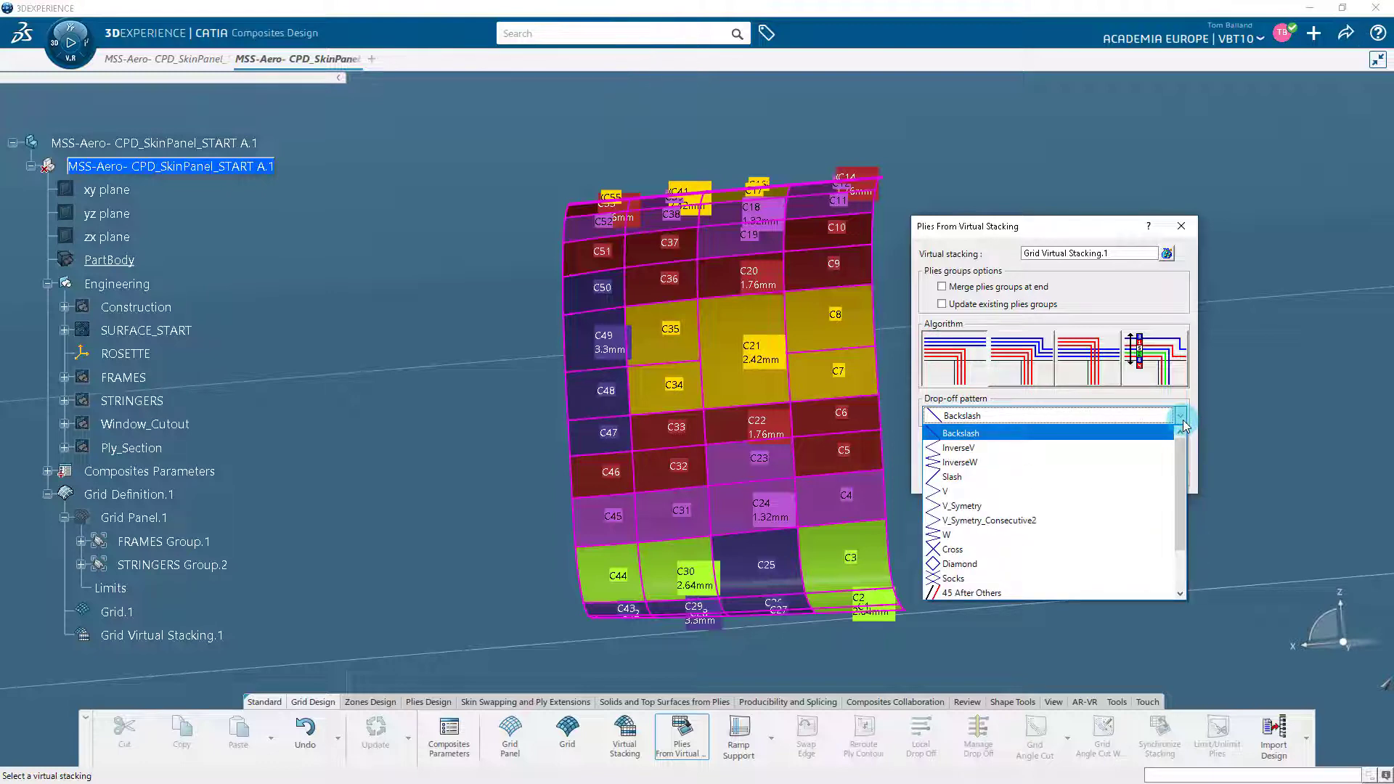
pyautogui.click(1136, 434)
pyautogui.click(1080, 480)
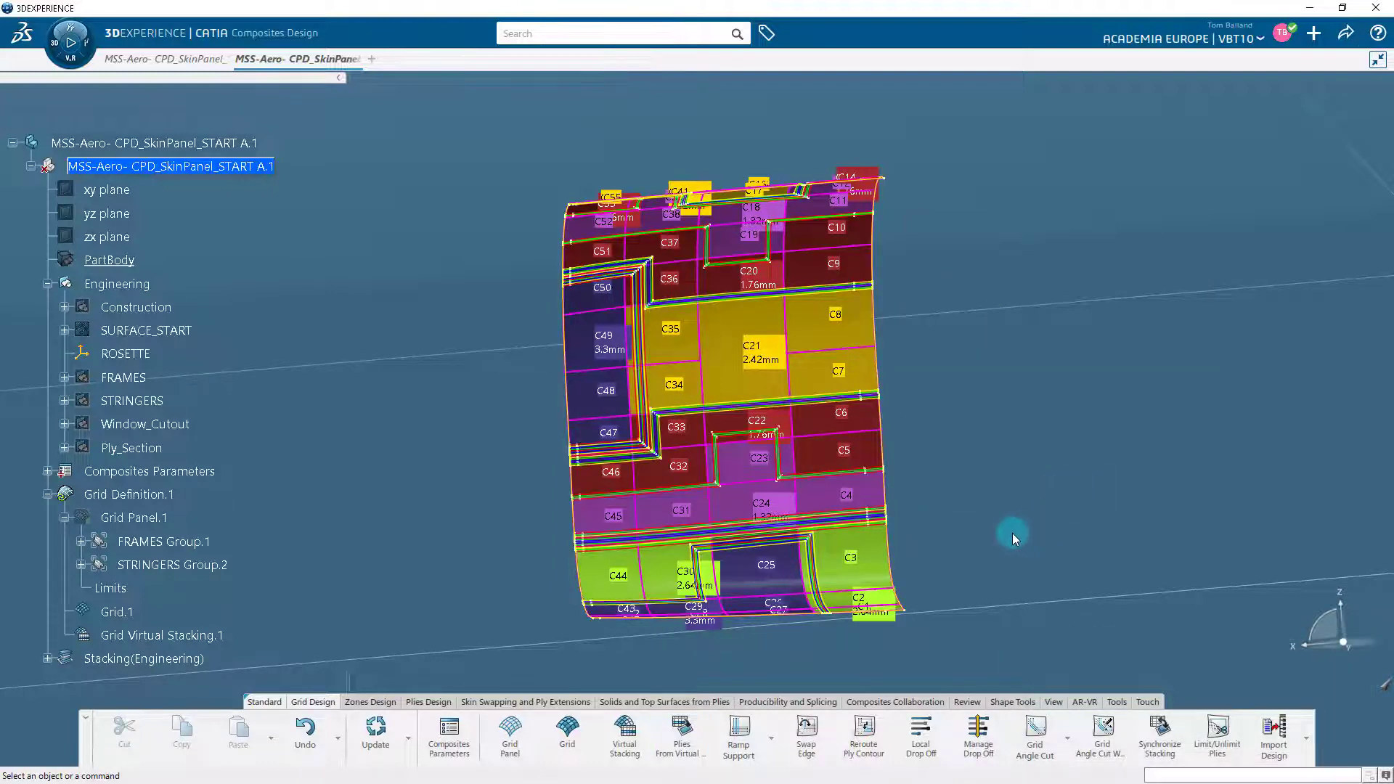
pyautogui.moveTo(1012, 533); pyautogui.dragTo(984, 517, button='middle')
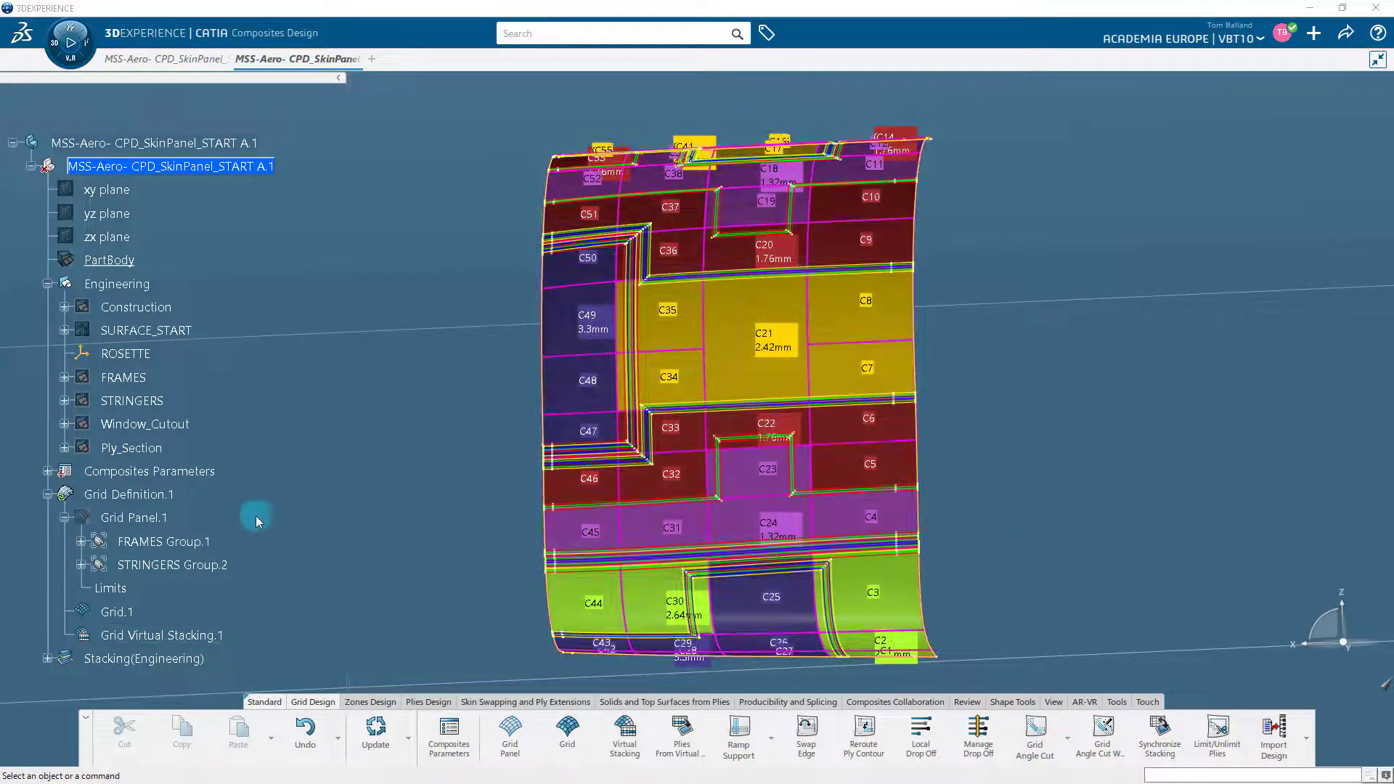
# Step: Hide Grid Definition.1 and show the SURFACE_START skin surface to inspect the whole panel
pyautogui.click(168, 496)
pyautogui.rightClick(154, 495)
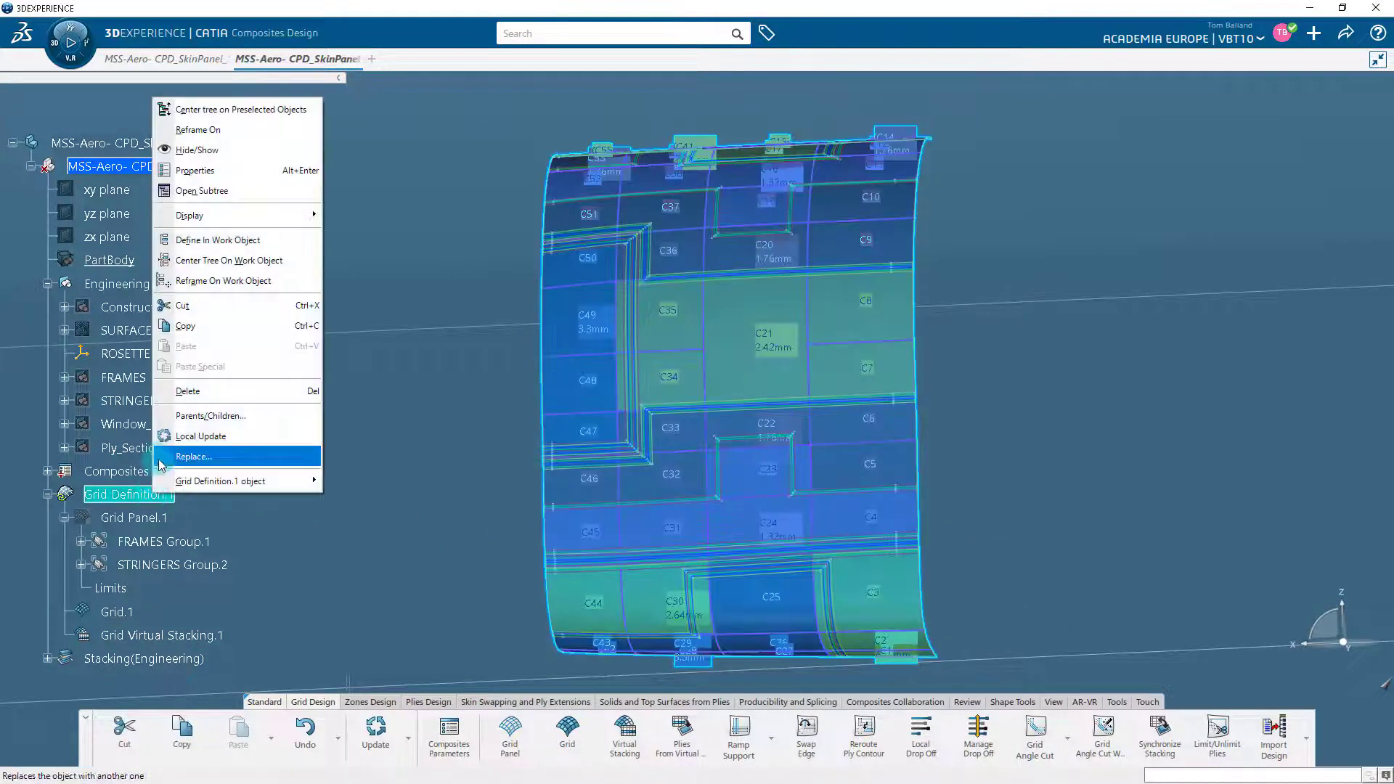
pyautogui.click(198, 150)
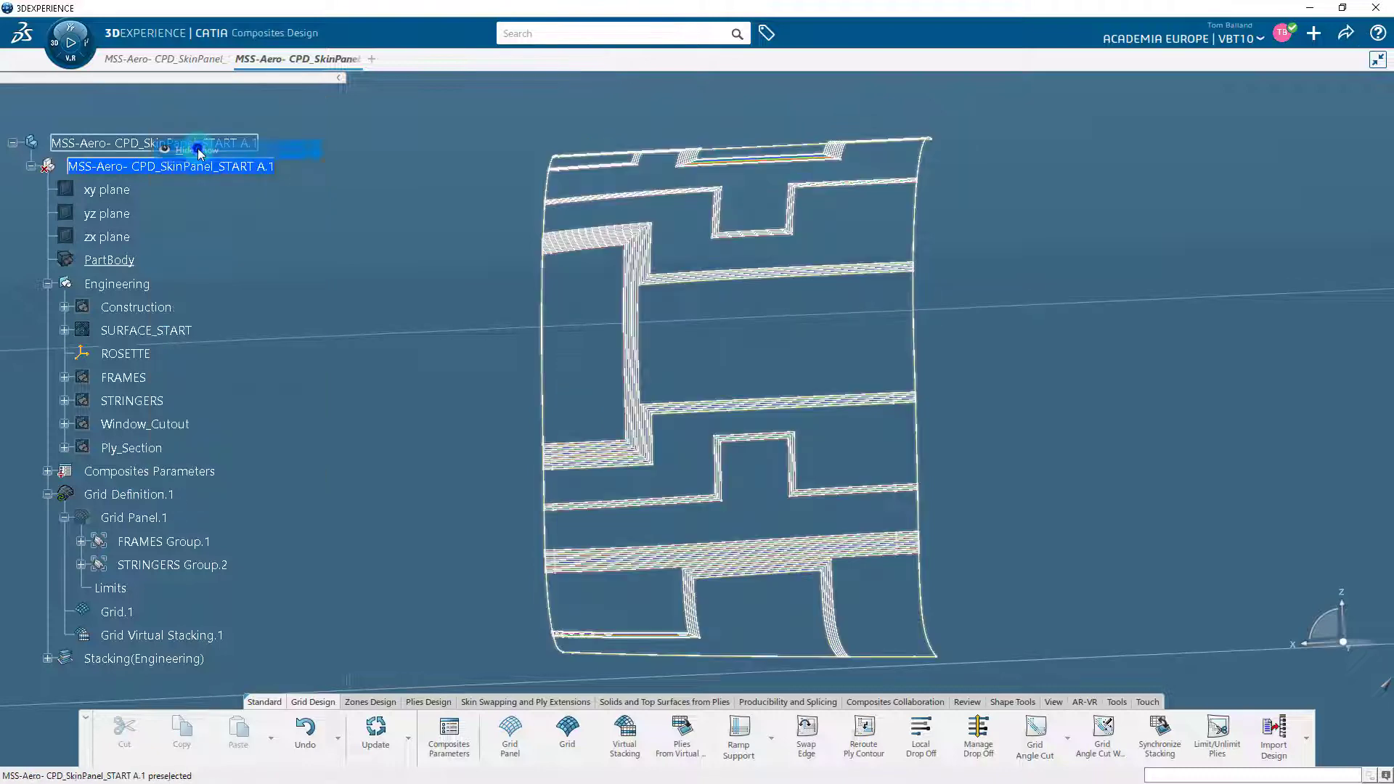
pyautogui.rightClick(172, 331)
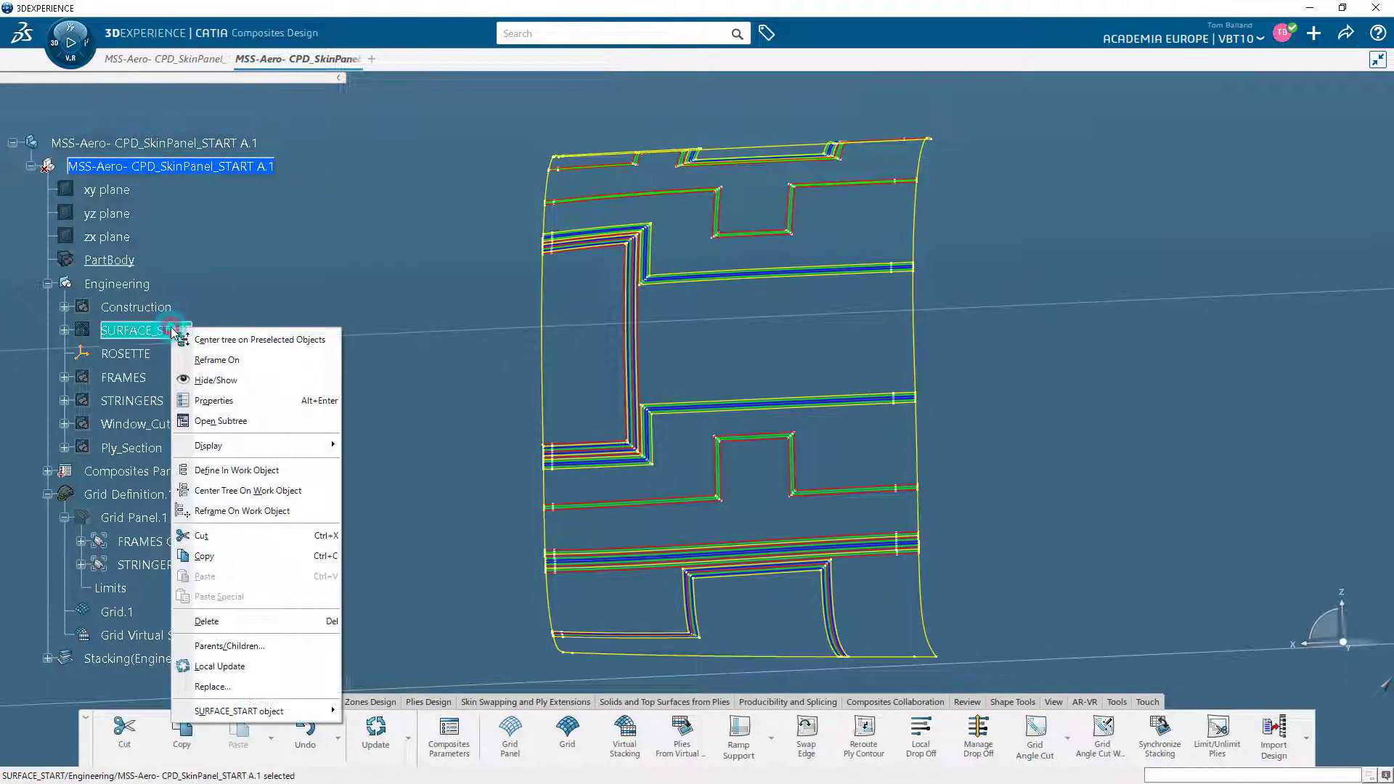
pyautogui.click(190, 380)
pyautogui.moveTo(839, 521); pyautogui.dragTo(741, 378, button='middle')
pyautogui.moveTo(793, 497); pyautogui.dragTo(733, 329, button='middle')
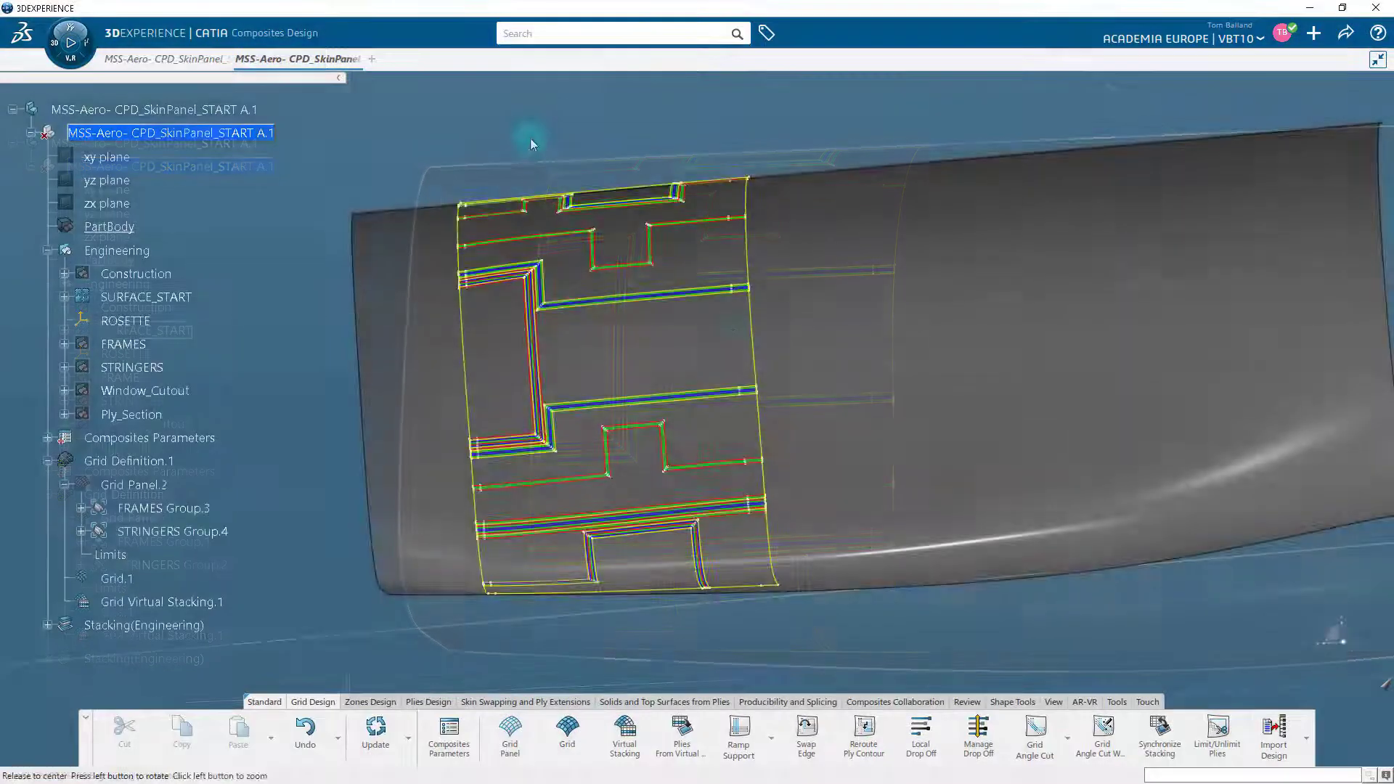
pyautogui.moveTo(530, 138); pyautogui.dragTo(567, 118, button='middle')
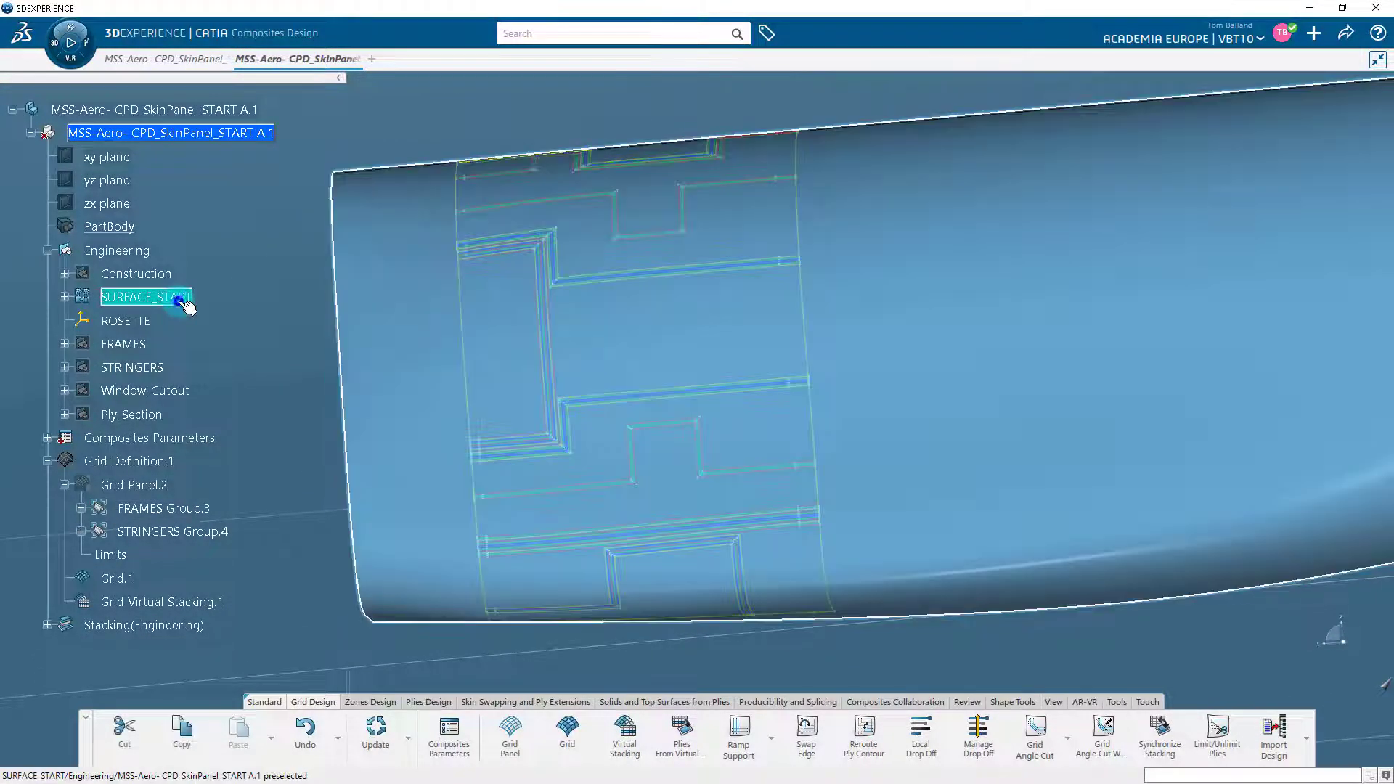
# Step: Hide SURFACE_START and Grid Panel.2, and show Grid Definition.1's coloured cells again
pyautogui.rightClick(178, 300)
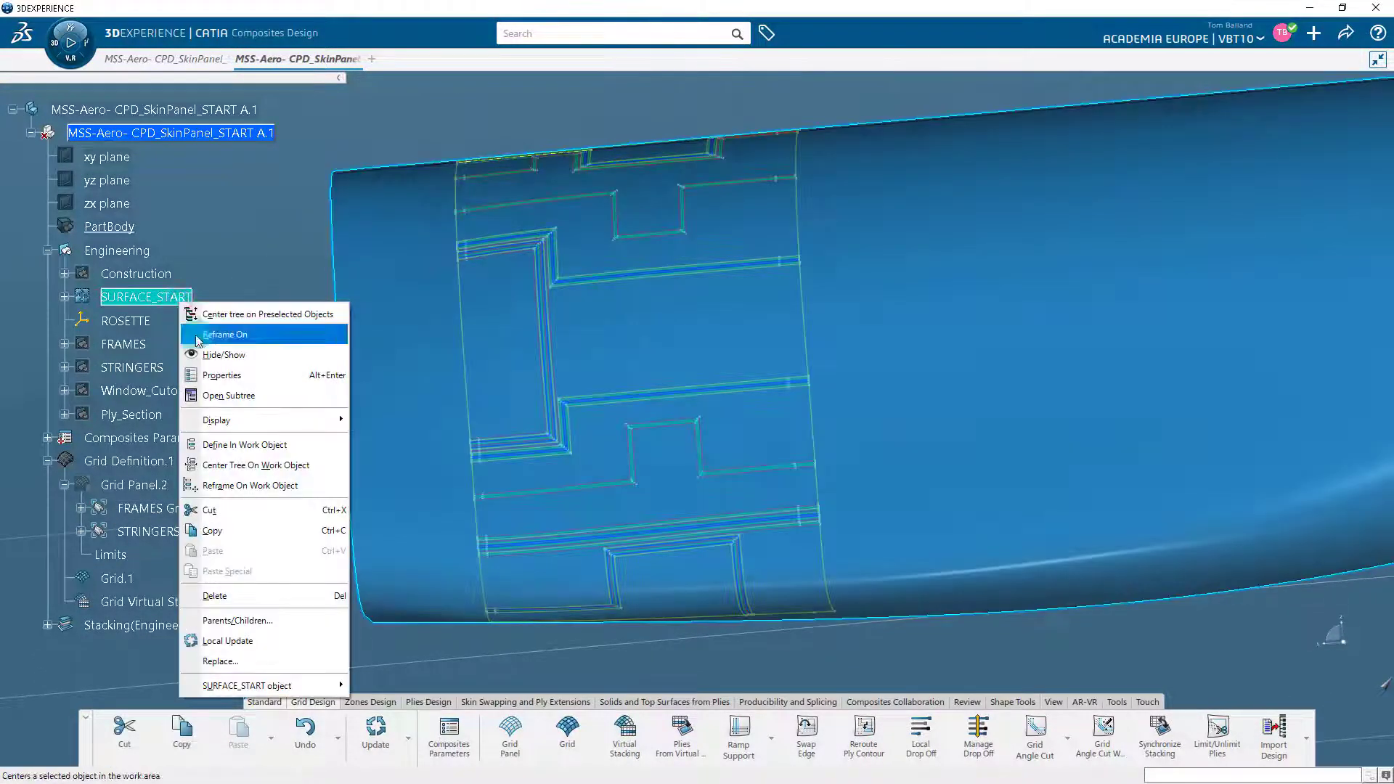
pyautogui.click(212, 356)
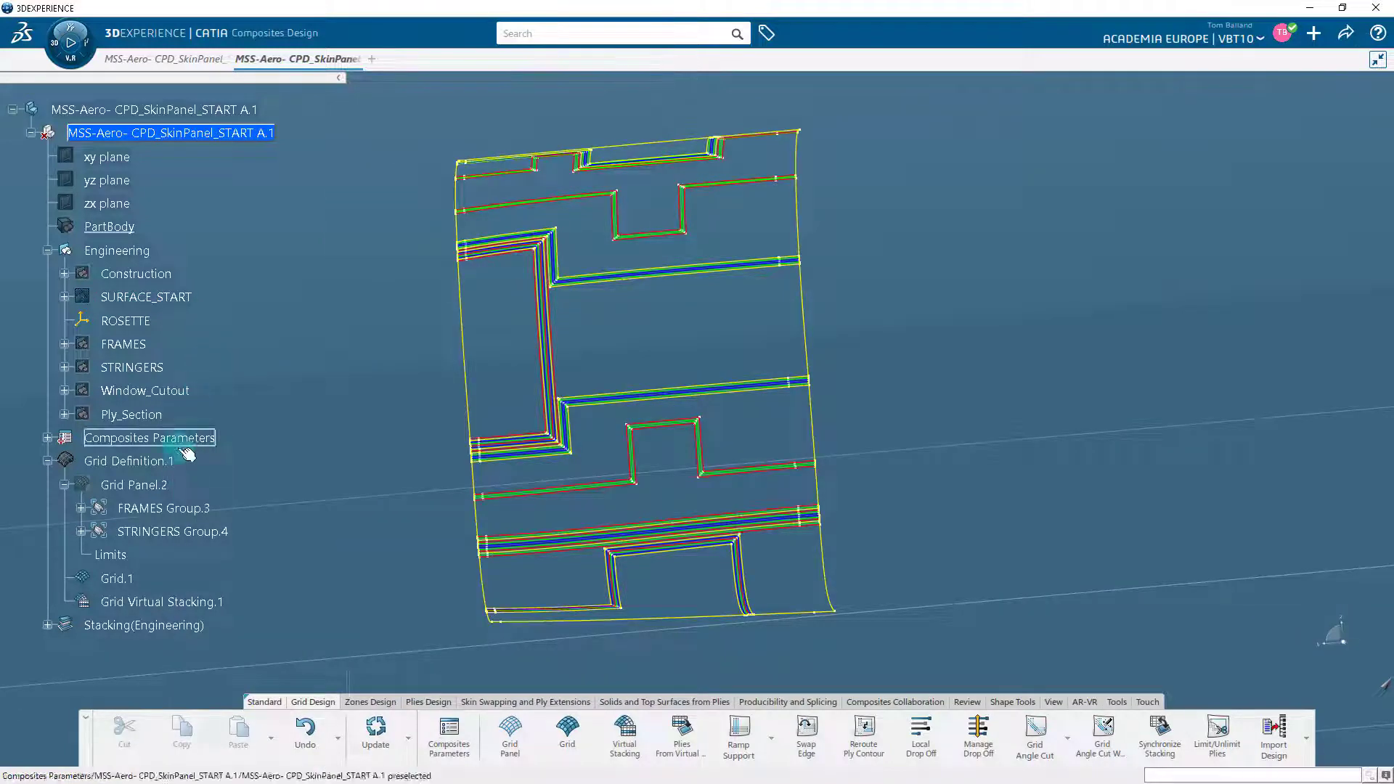
pyautogui.click(158, 486)
pyautogui.rightClick(158, 485)
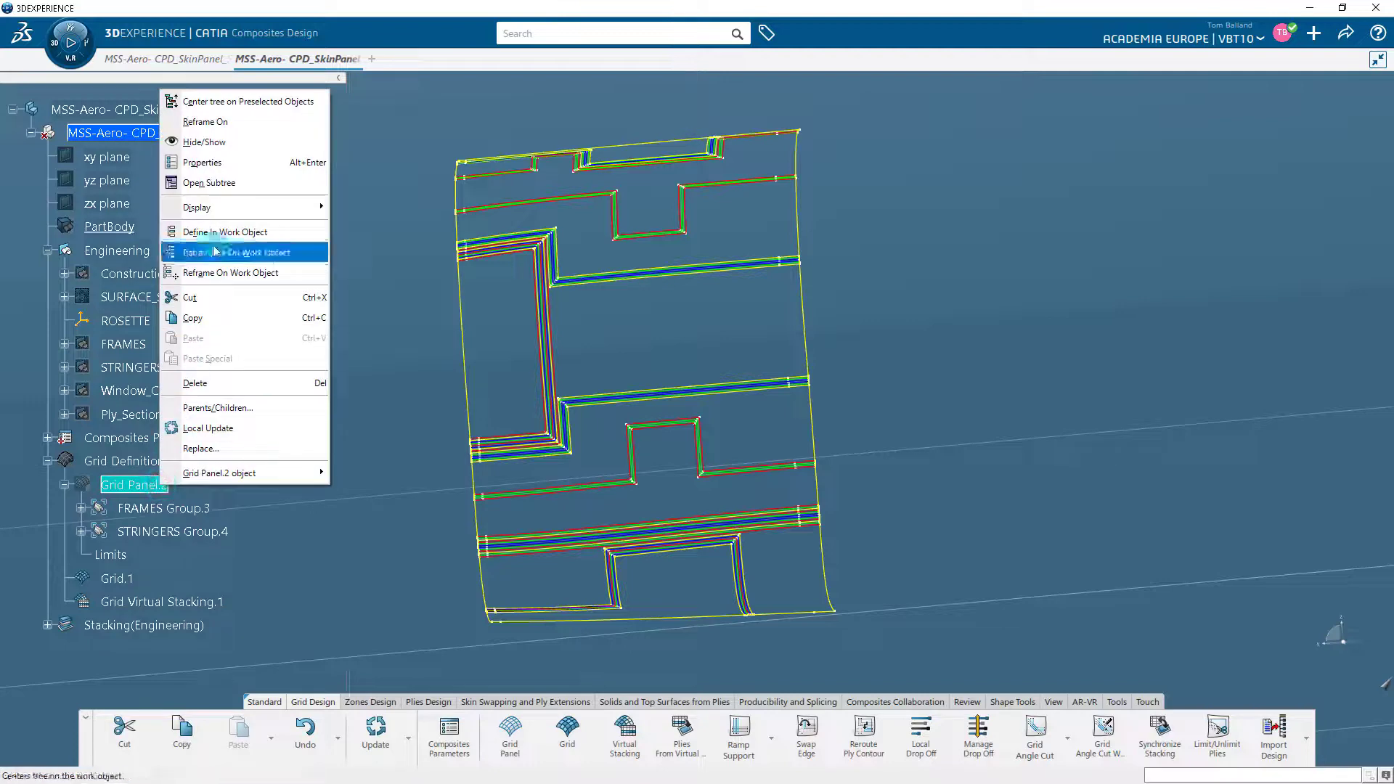
pyautogui.click(211, 149)
pyautogui.click(156, 462)
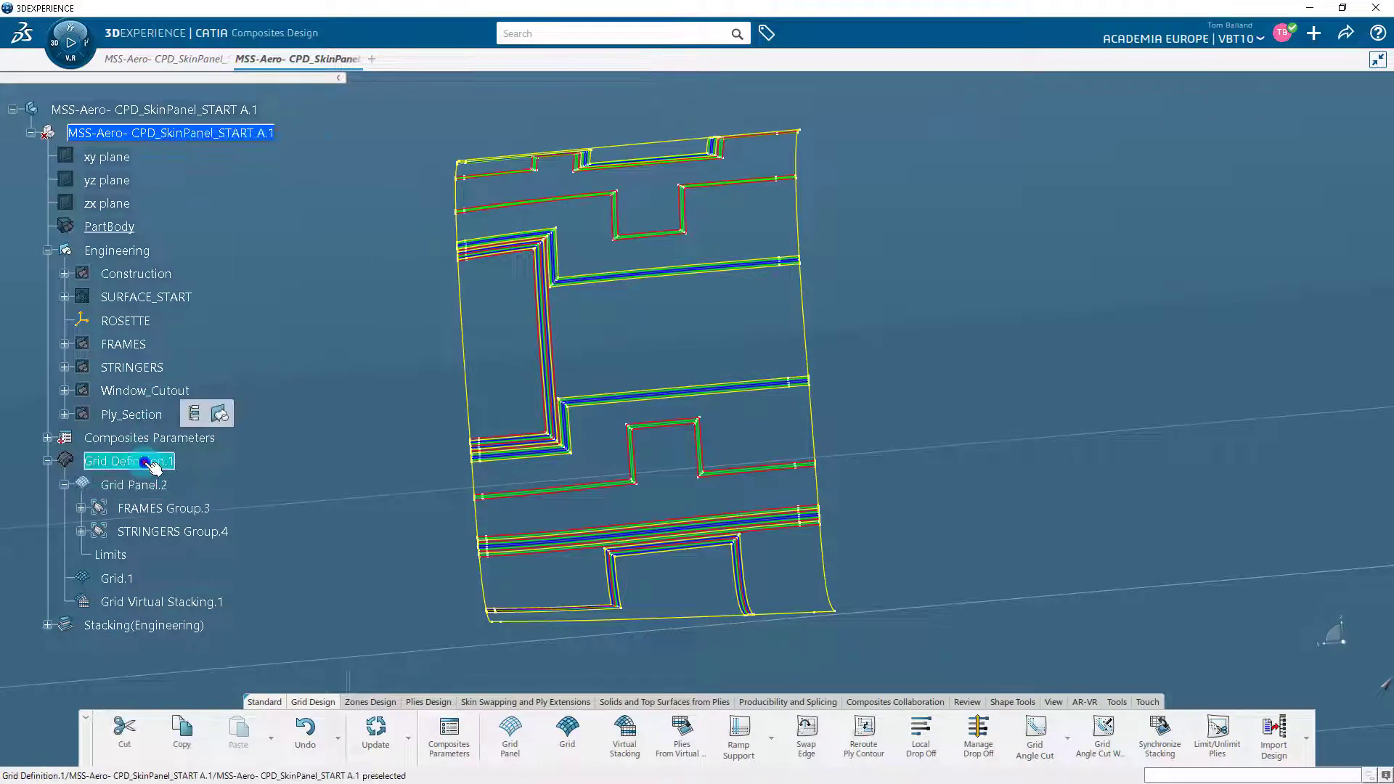
pyautogui.rightClick(156, 462)
pyautogui.click(200, 129)
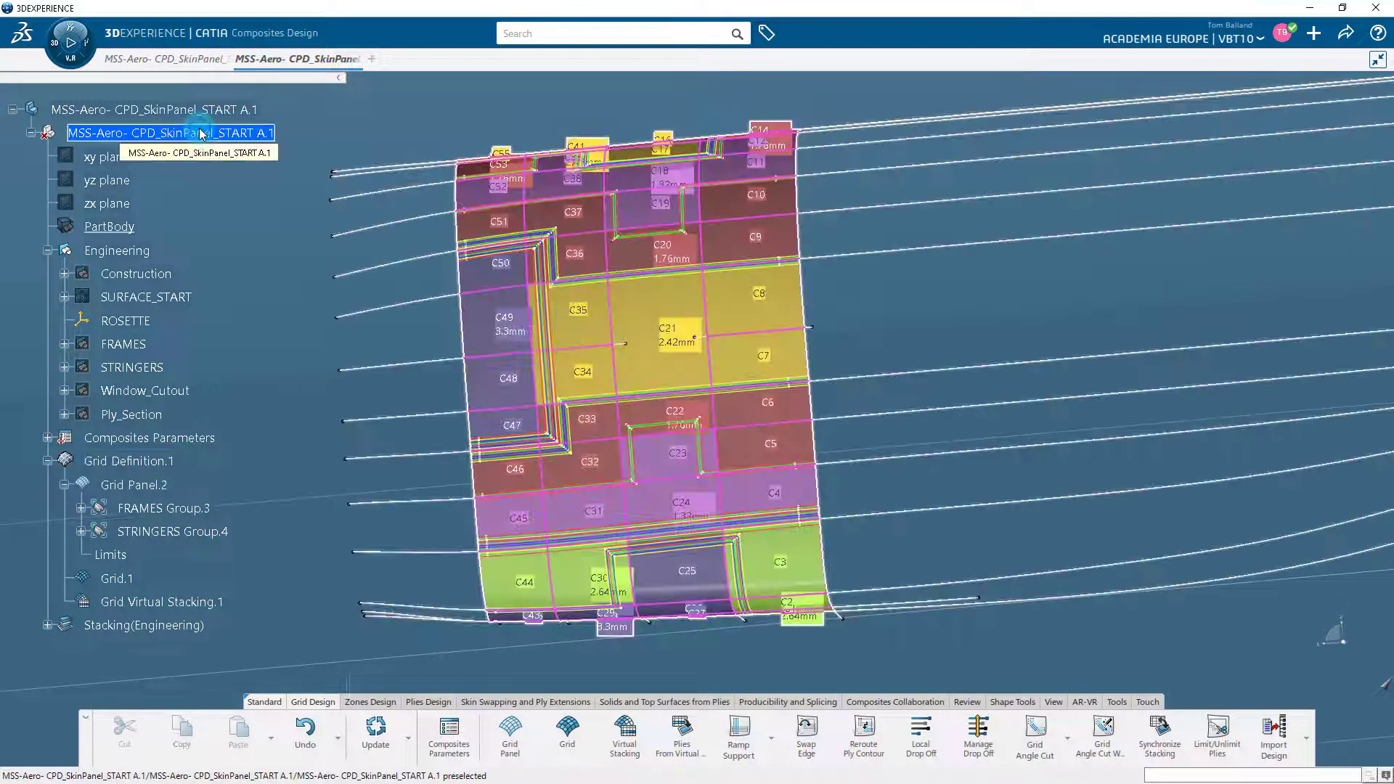
# Step: Hide Grid Virtual Stacking.1 and Grid.1, then zoom in on the skin panel
pyautogui.rightClick(196, 602)
pyautogui.click(225, 255)
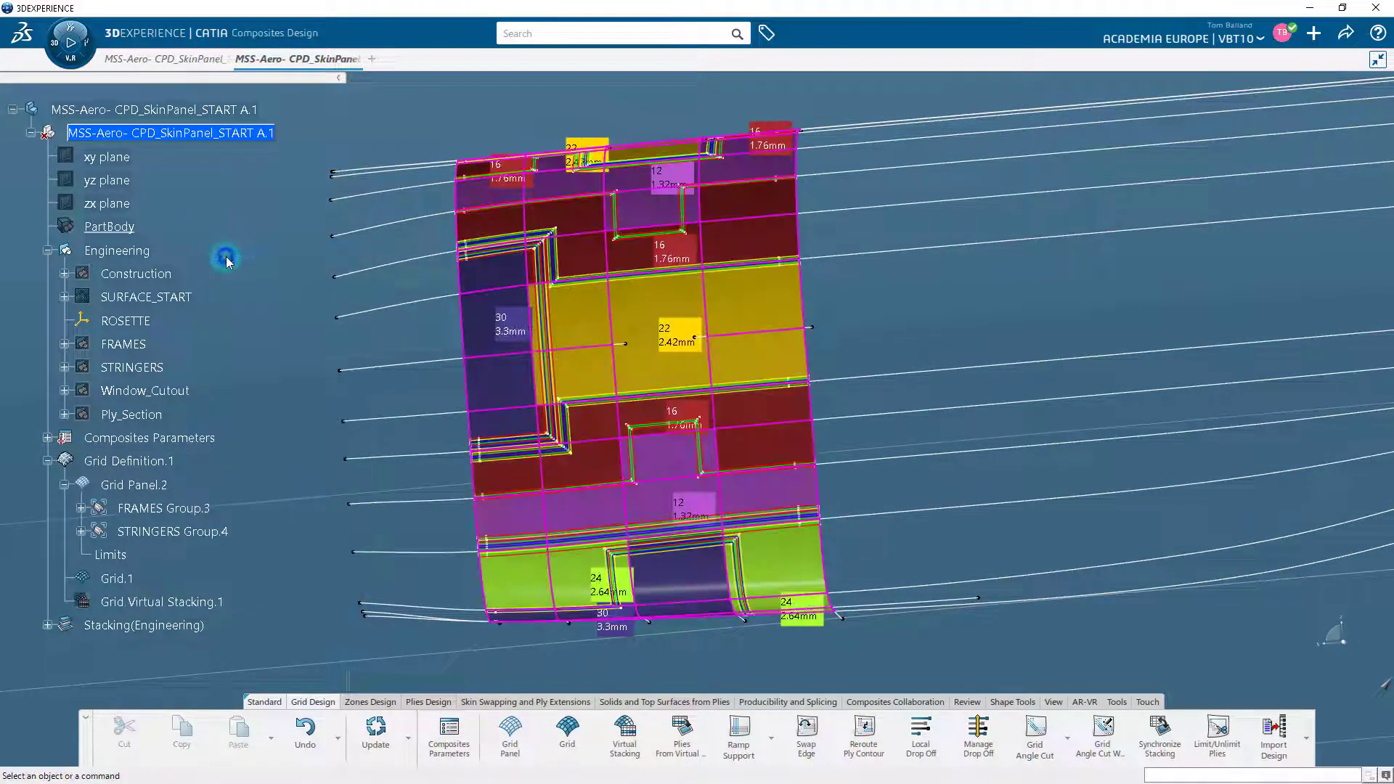
pyautogui.click(138, 585)
pyautogui.rightClick(127, 581)
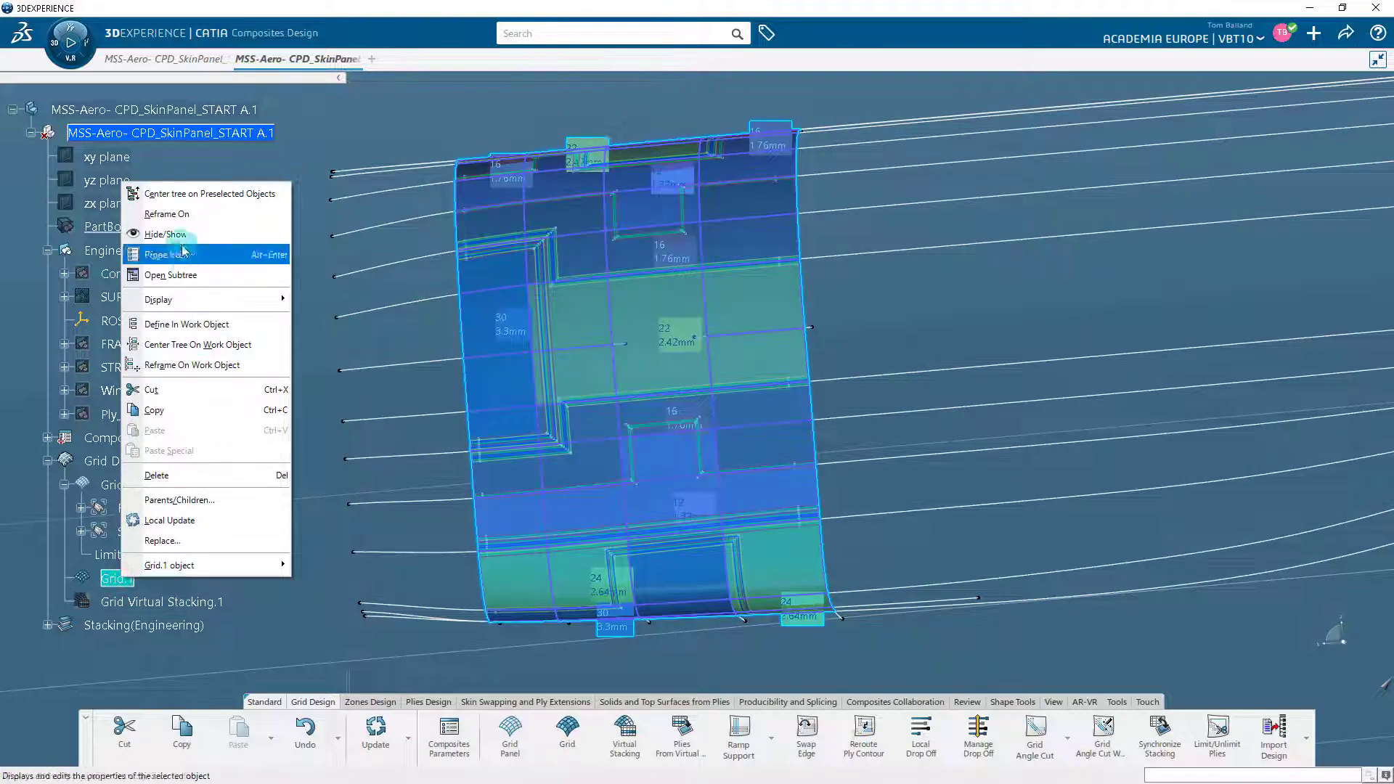
pyautogui.click(182, 237)
pyautogui.moveTo(634, 370)
pyautogui.mouseDown(button='middle')
pyautogui.moveTo(613, 373)
pyautogui.moveTo(636, 347)
pyautogui.mouseUp(button='middle')
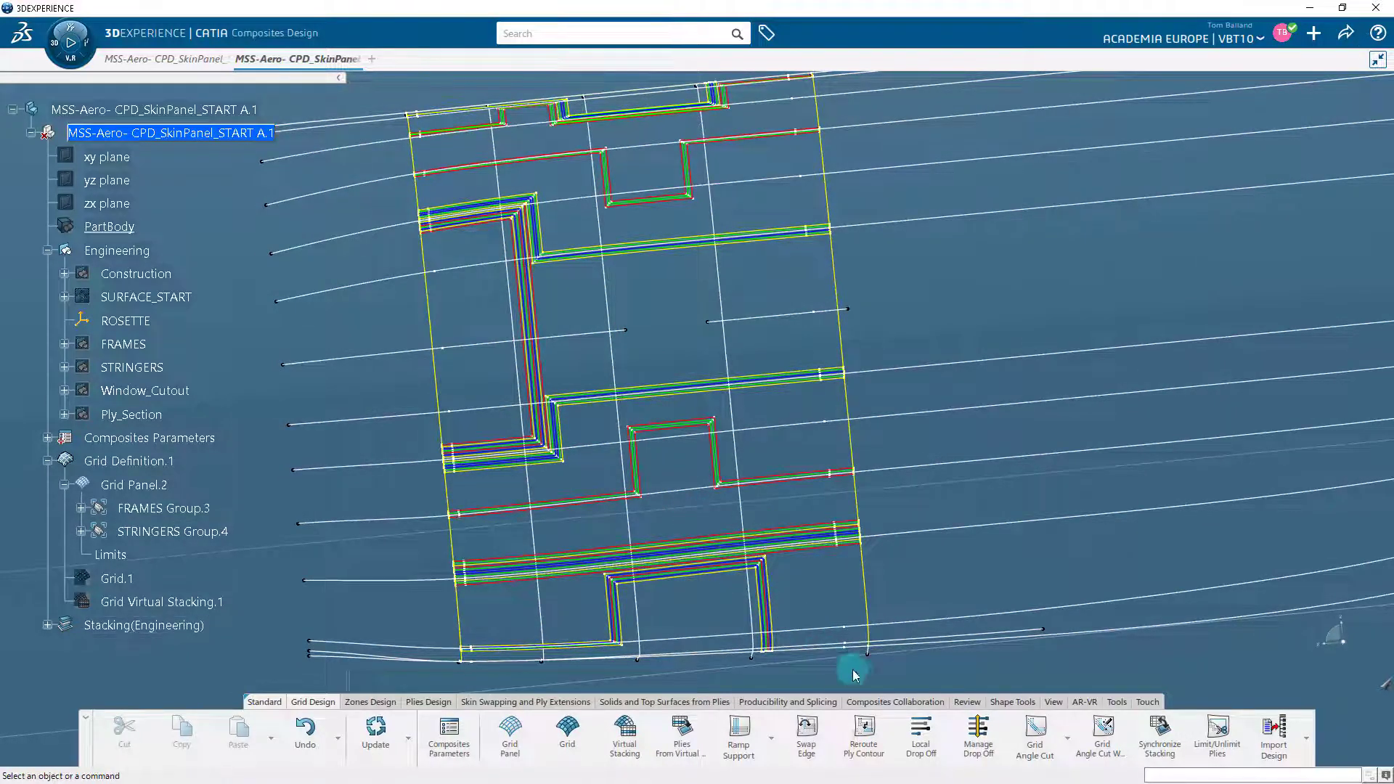
# Step: Start Local Drop Off, move its dialog aside, and zoom in on the frames
pyautogui.click(918, 744)
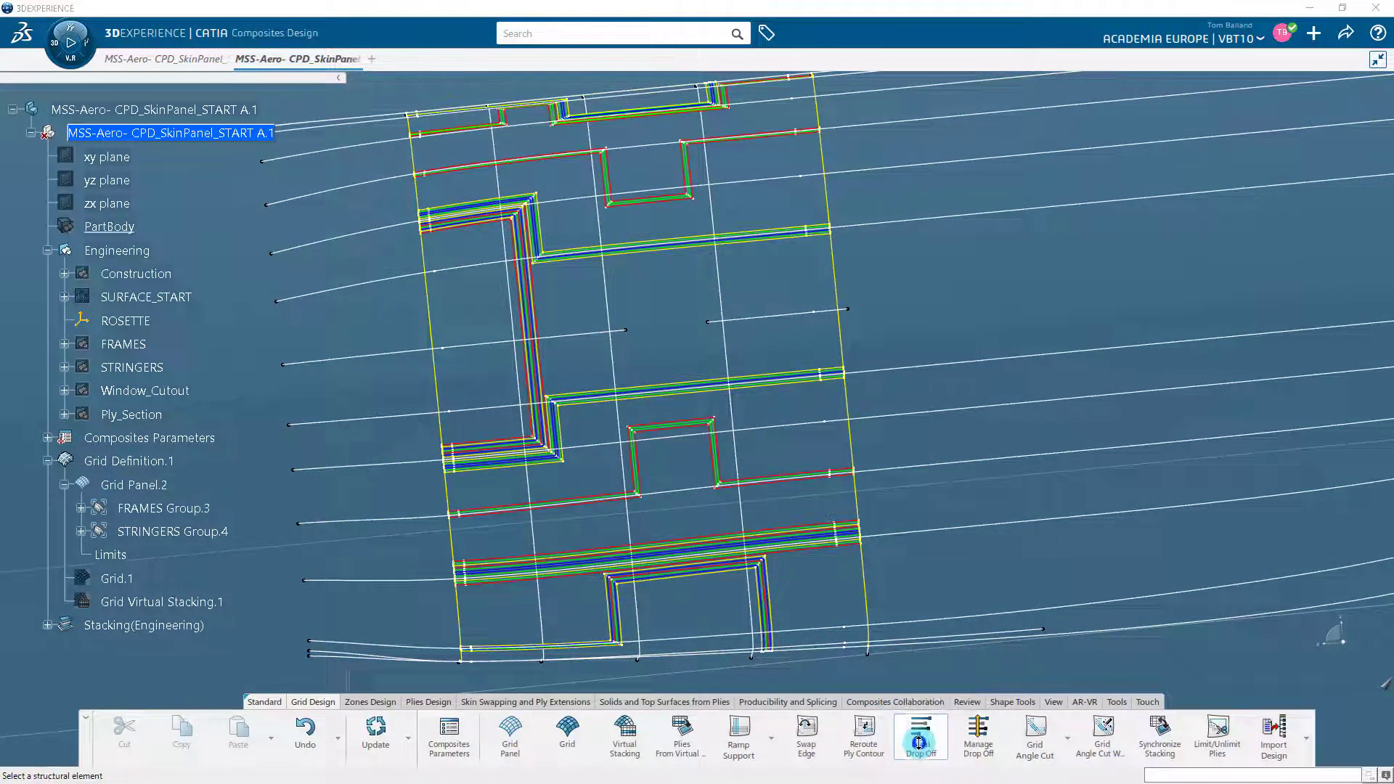
pyautogui.moveTo(1110, 421); pyautogui.dragTo(978, 252)
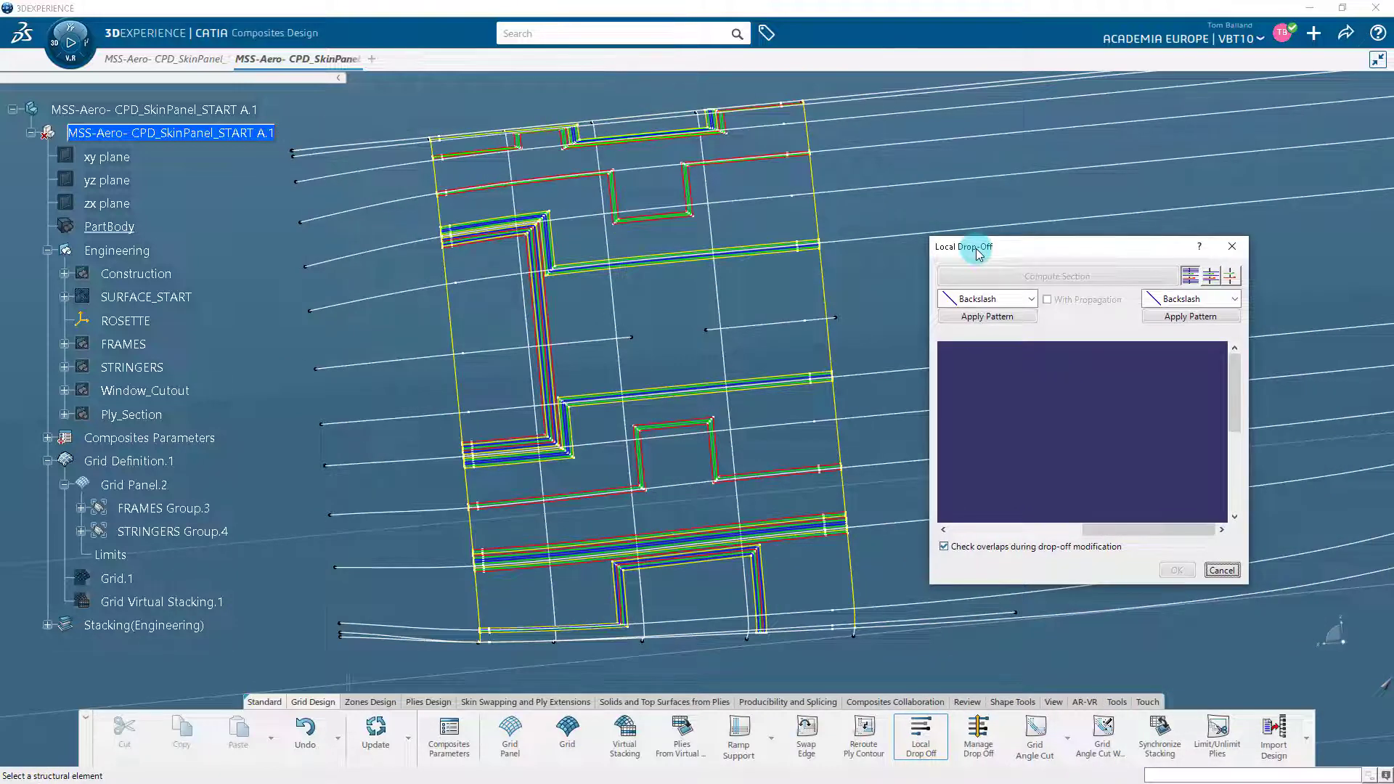
pyautogui.rightClick(980, 251)
pyautogui.click(790, 290)
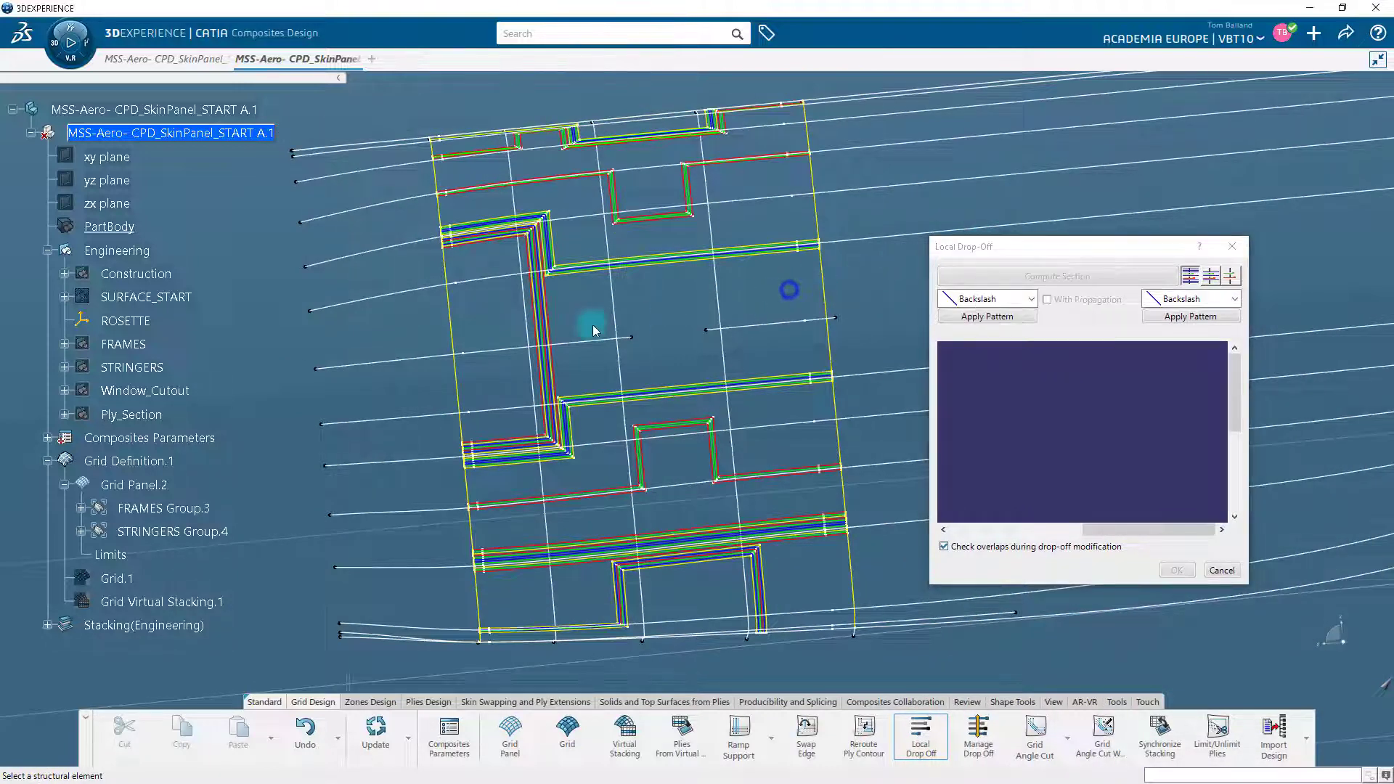
pyautogui.keyDown('ctrl'); pyautogui.moveTo(585, 320); pyautogui.dragTo(496, 374, button='middle'); pyautogui.keyUp('ctrl')
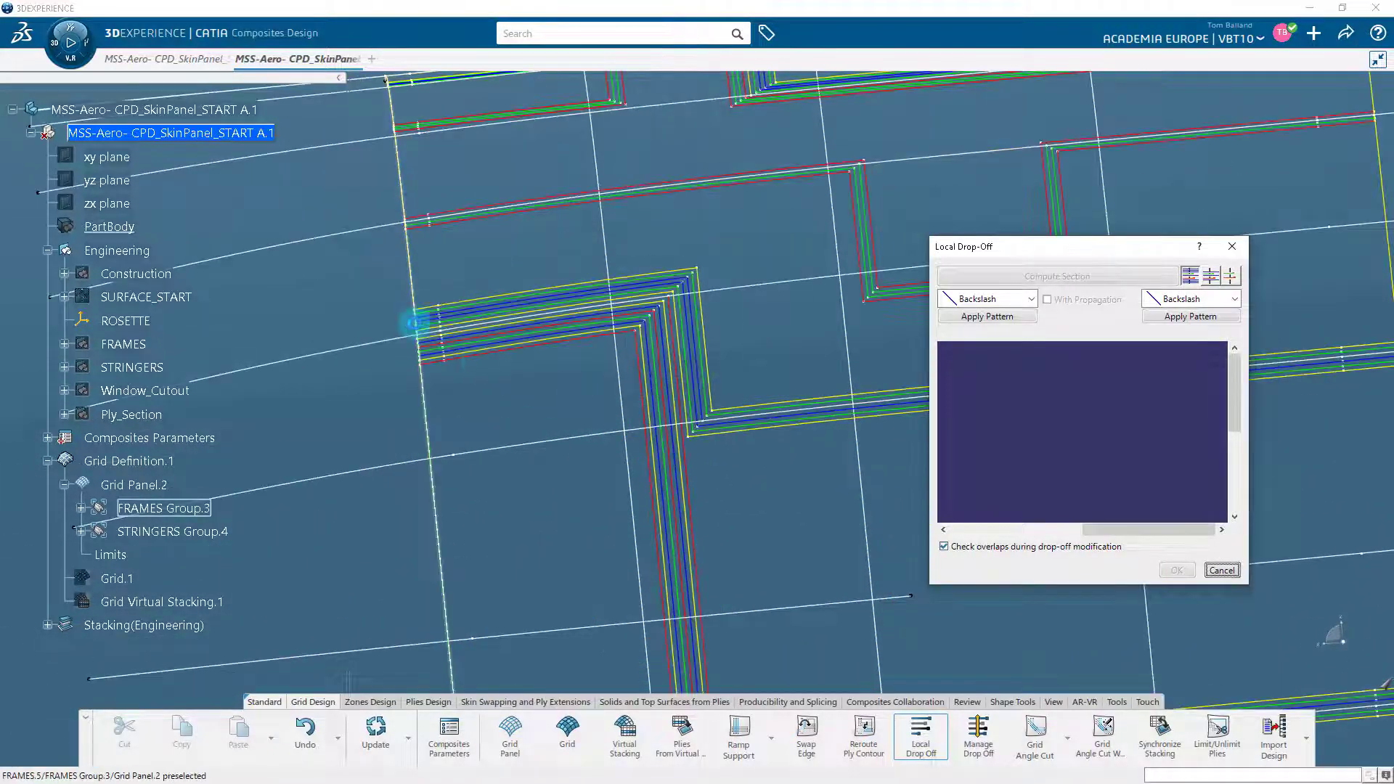
# Step: Compute the ply section across the first frame and FRAMES.4, then drag a ply's drop-off end left
pyautogui.click(414, 320)
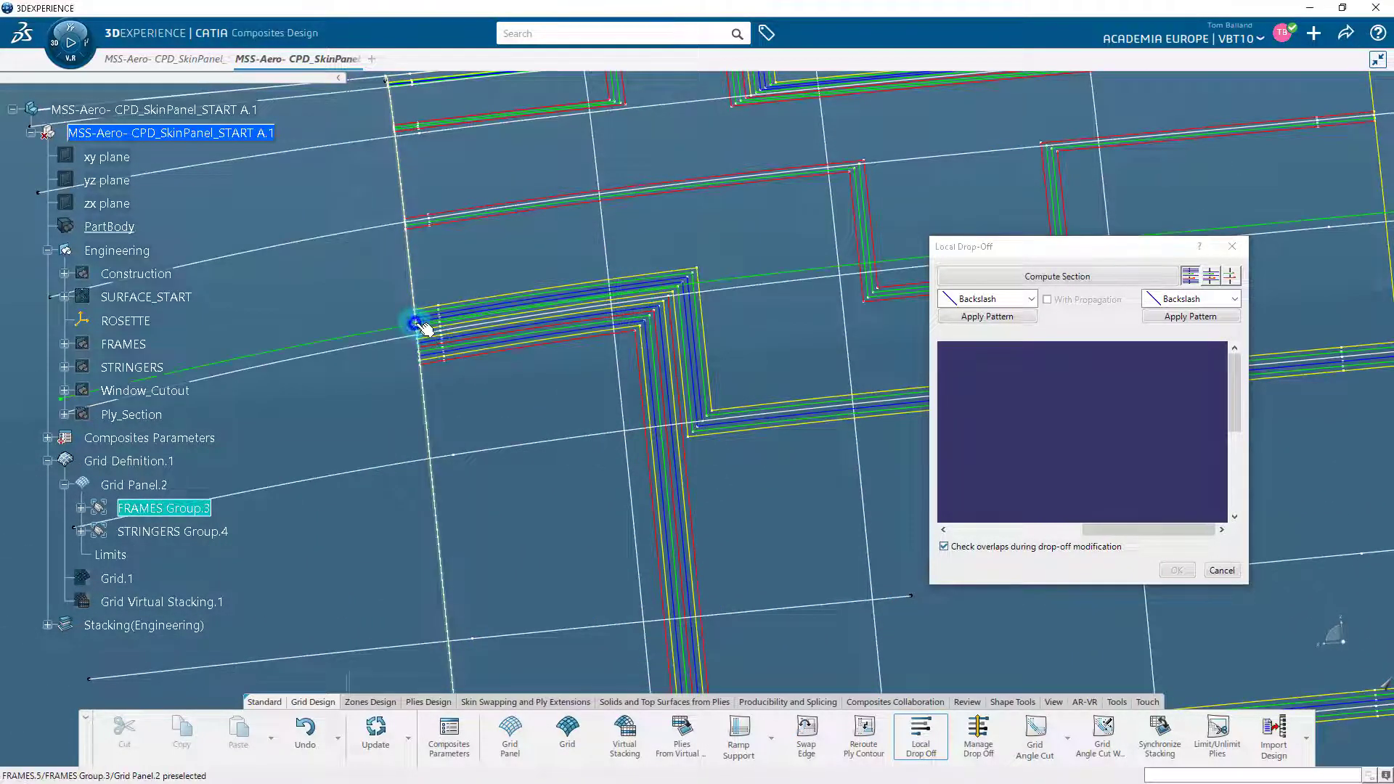
pyautogui.click(620, 317)
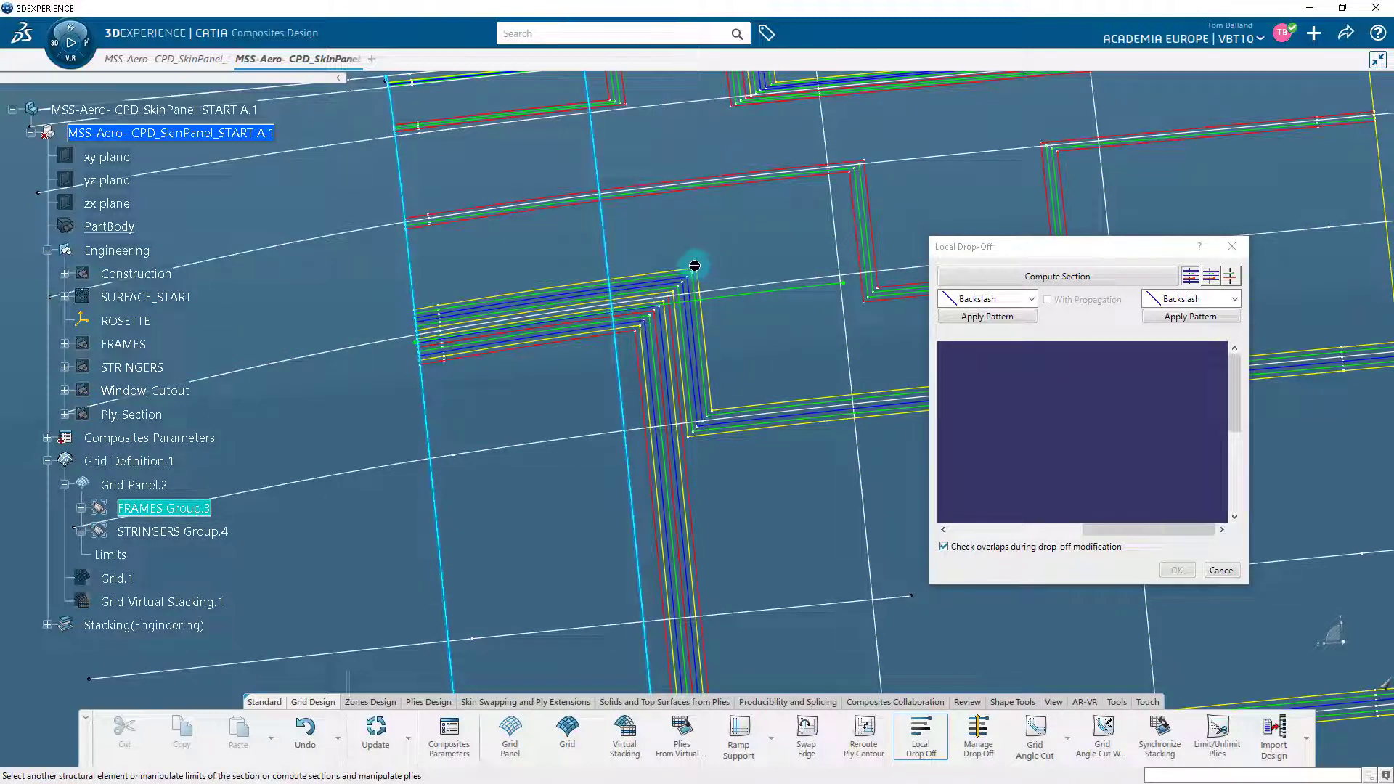
pyautogui.click(1028, 290)
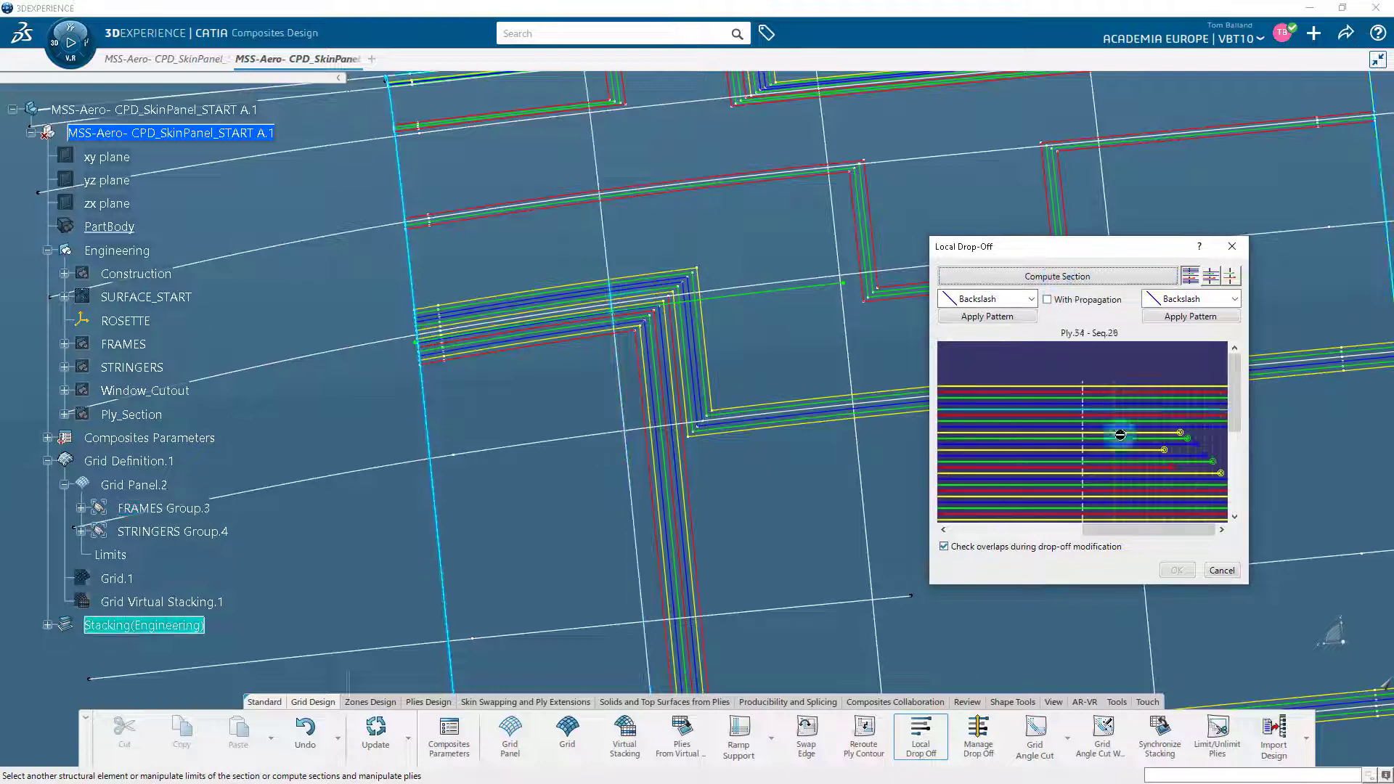
pyautogui.moveTo(1150, 535); pyautogui.dragTo(952, 536)
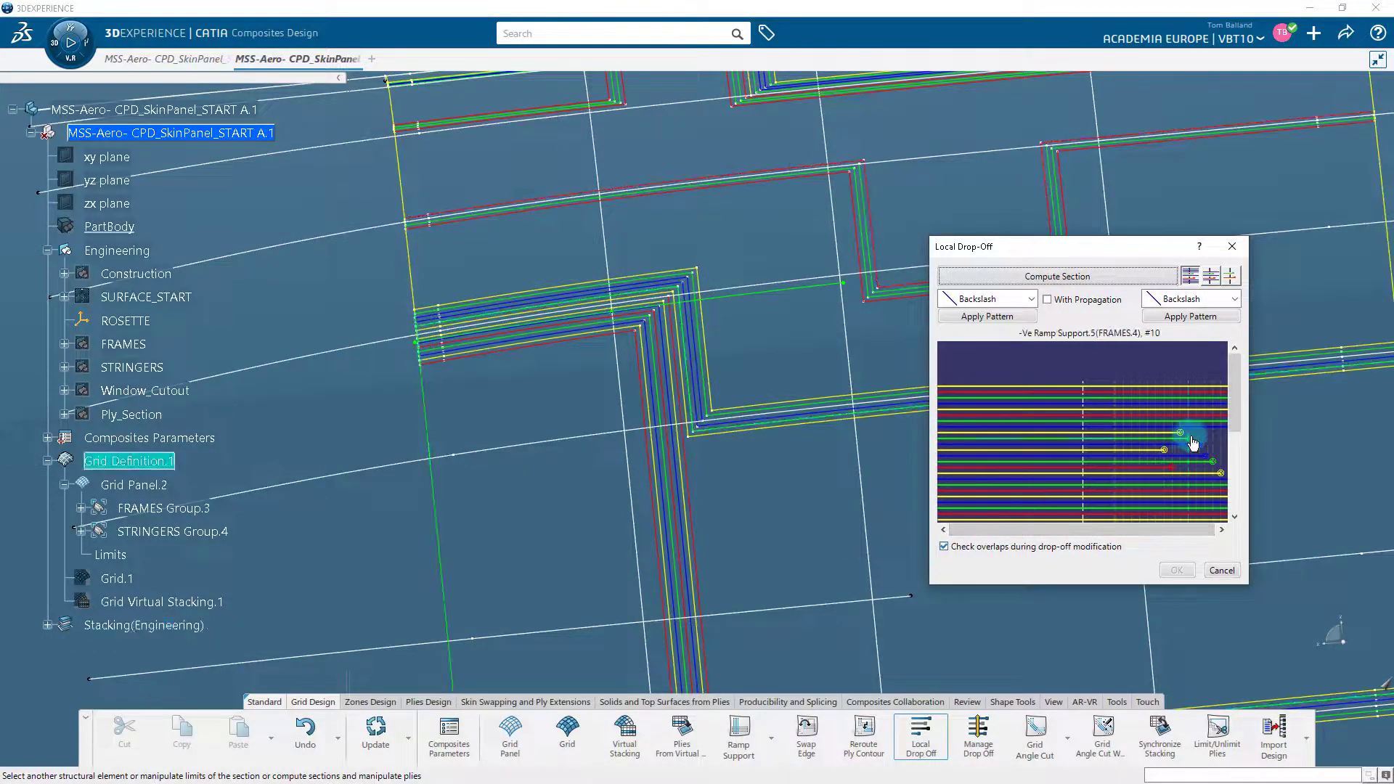
pyautogui.moveTo(1189, 436)
pyautogui.mouseDown()
pyautogui.moveTo(1160, 439)
pyautogui.moveTo(1205, 433)
pyautogui.mouseUp()
# Step: Cancel the drop-off move, then apply the Diamond and V_Symetry drop-off patterns in turn
pyautogui.click(1277, 740)
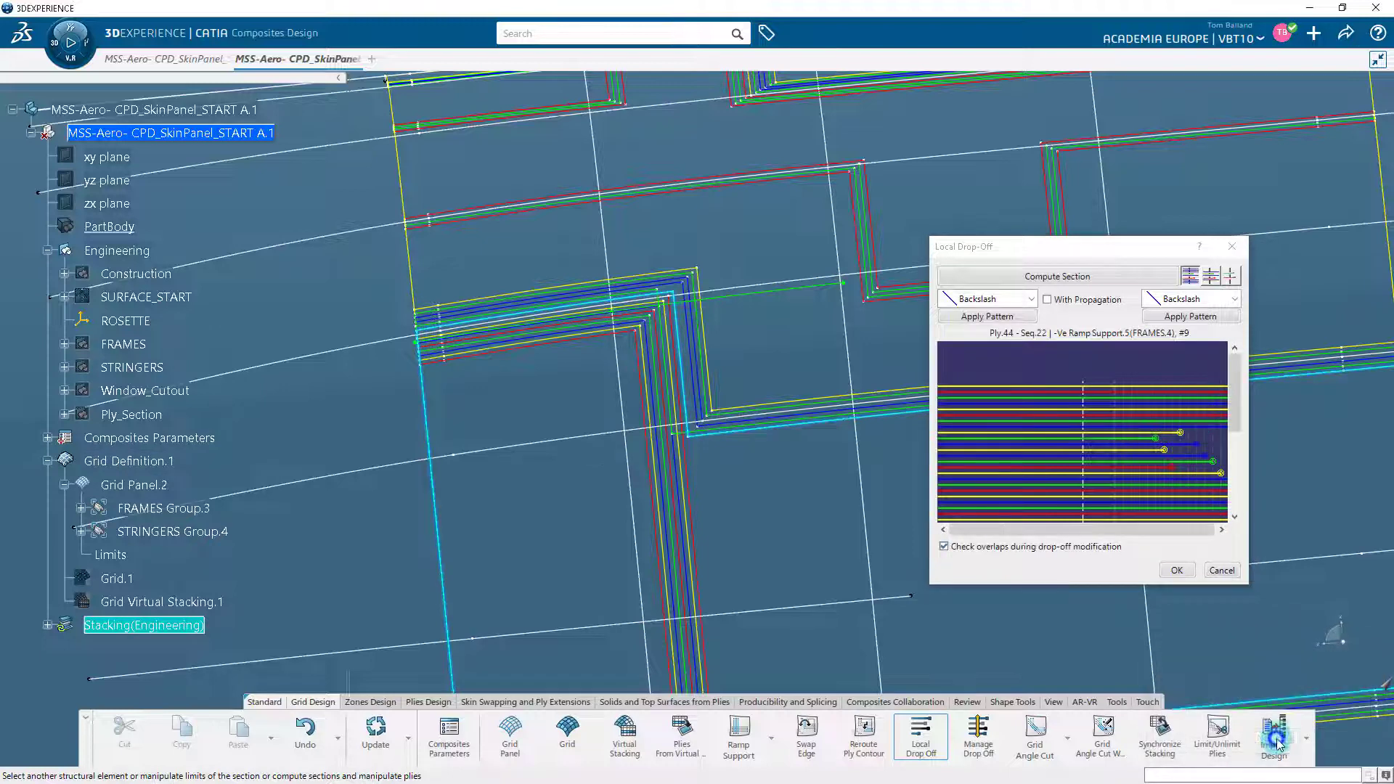
pyautogui.click(1179, 300)
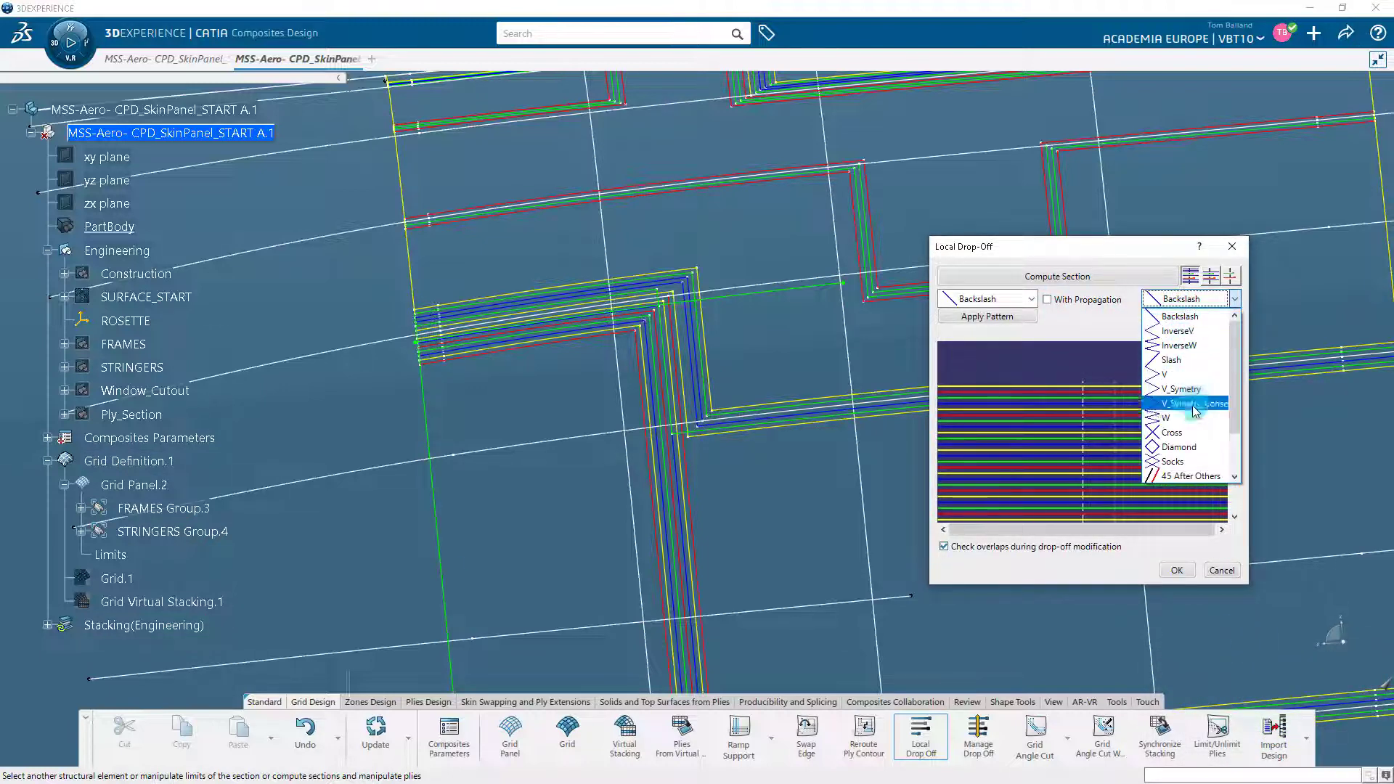
pyautogui.click(1197, 449)
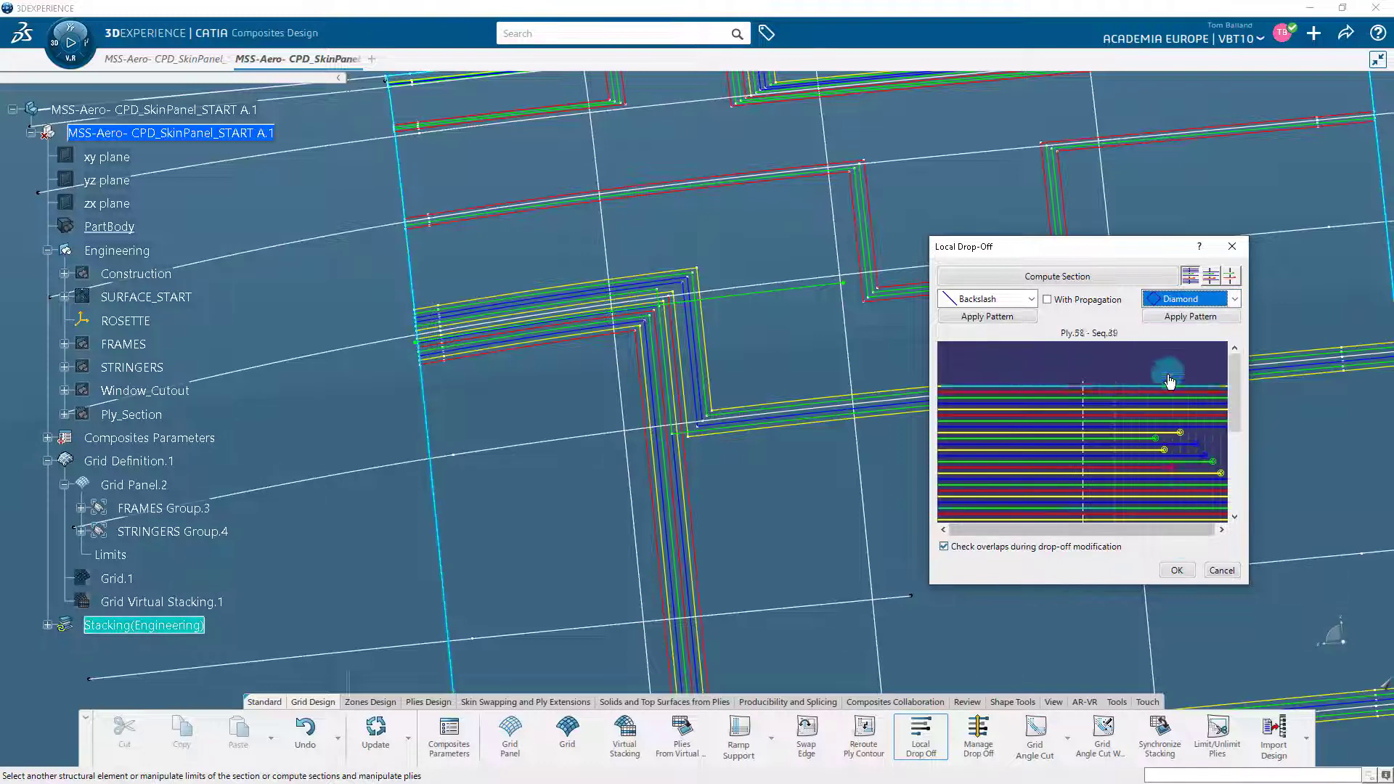
pyautogui.click(1194, 322)
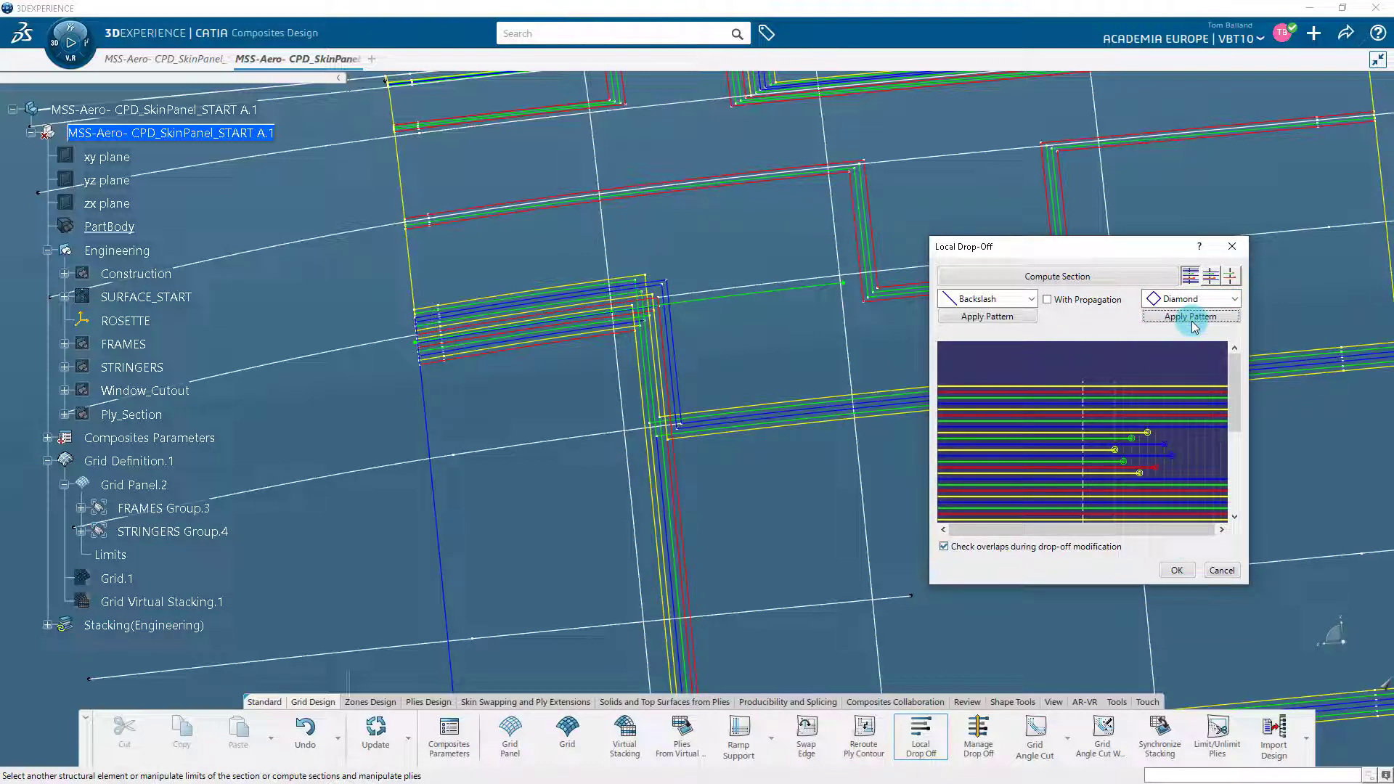
pyautogui.click(1201, 300)
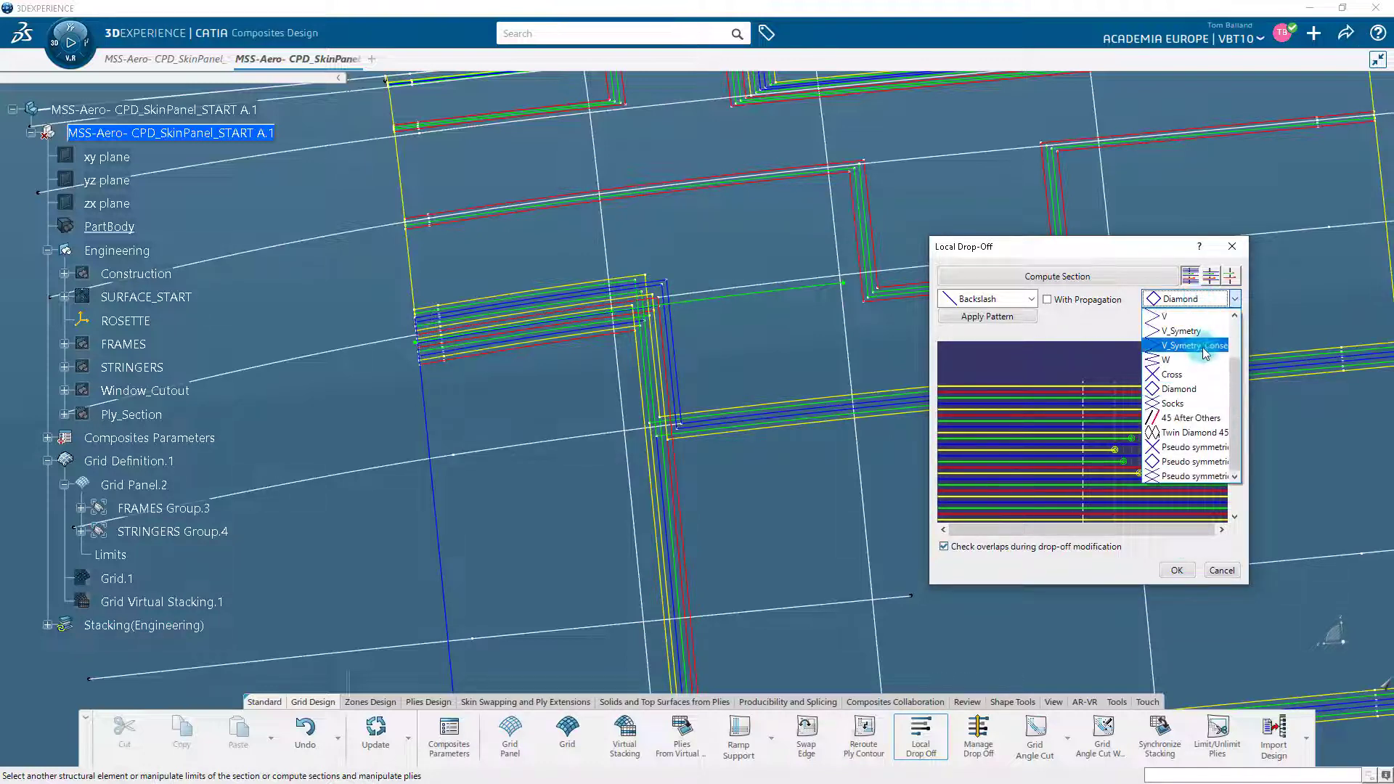
pyautogui.click(1204, 347)
pyautogui.click(1205, 319)
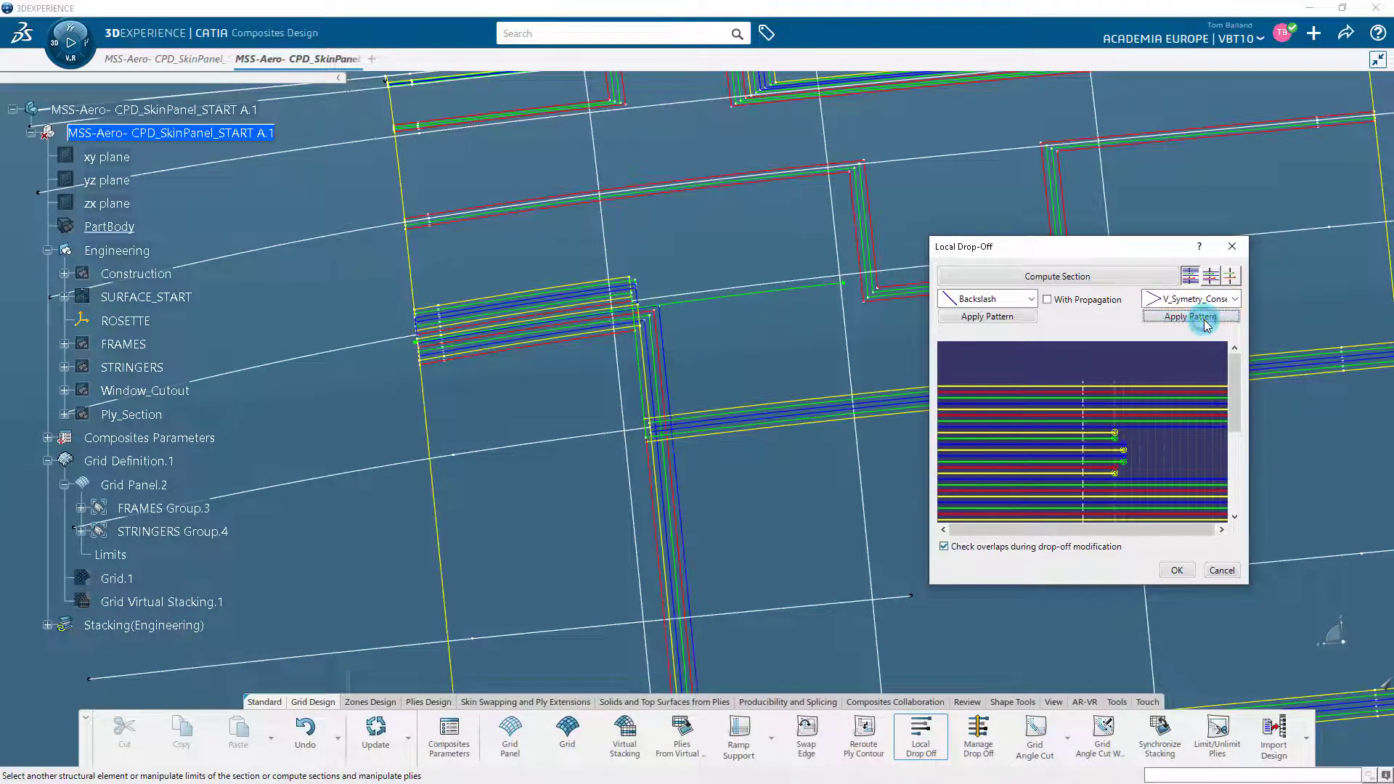
pyautogui.moveTo(687, 334); pyautogui.dragTo(738, 349, button='middle')
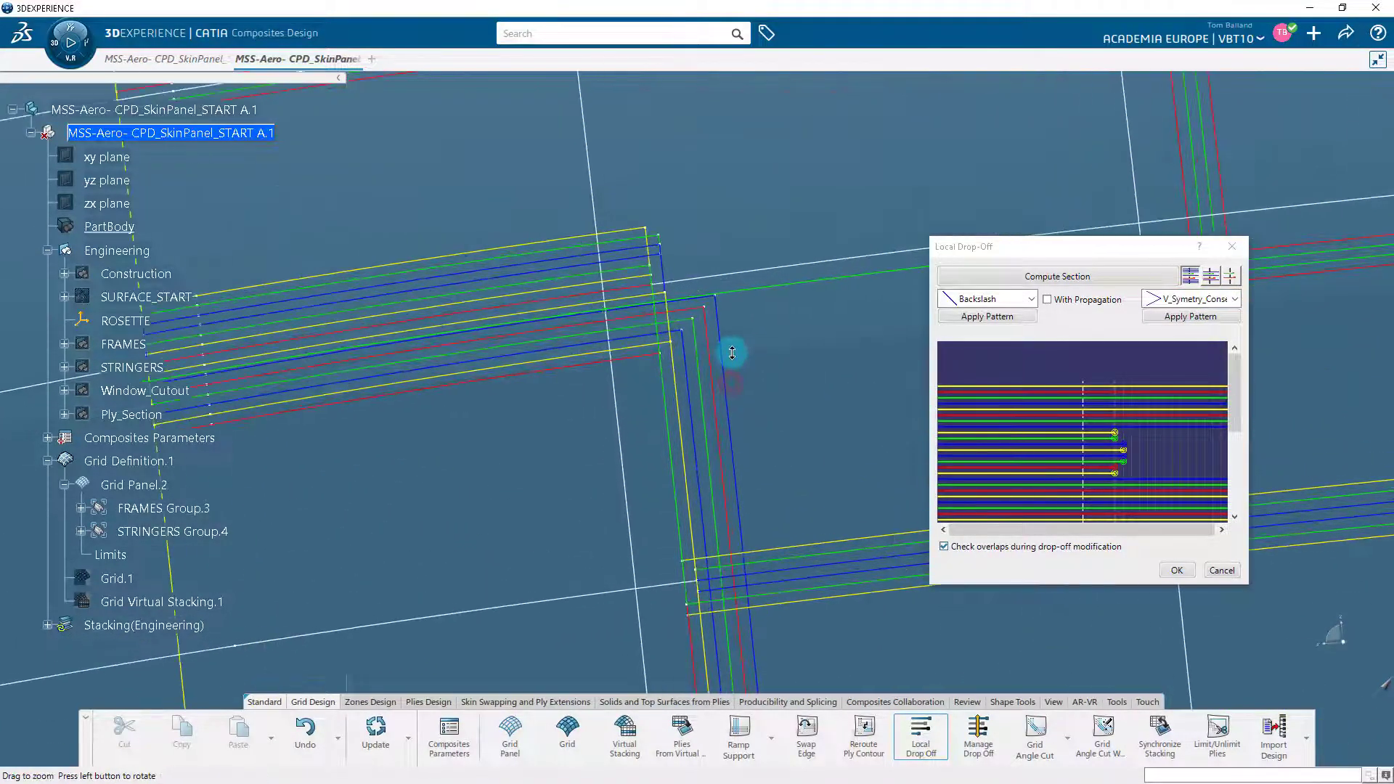
# Step: Apply the Pseudo symmetric and then the InverseV drop-off patterns to the section
pyautogui.click(1174, 299)
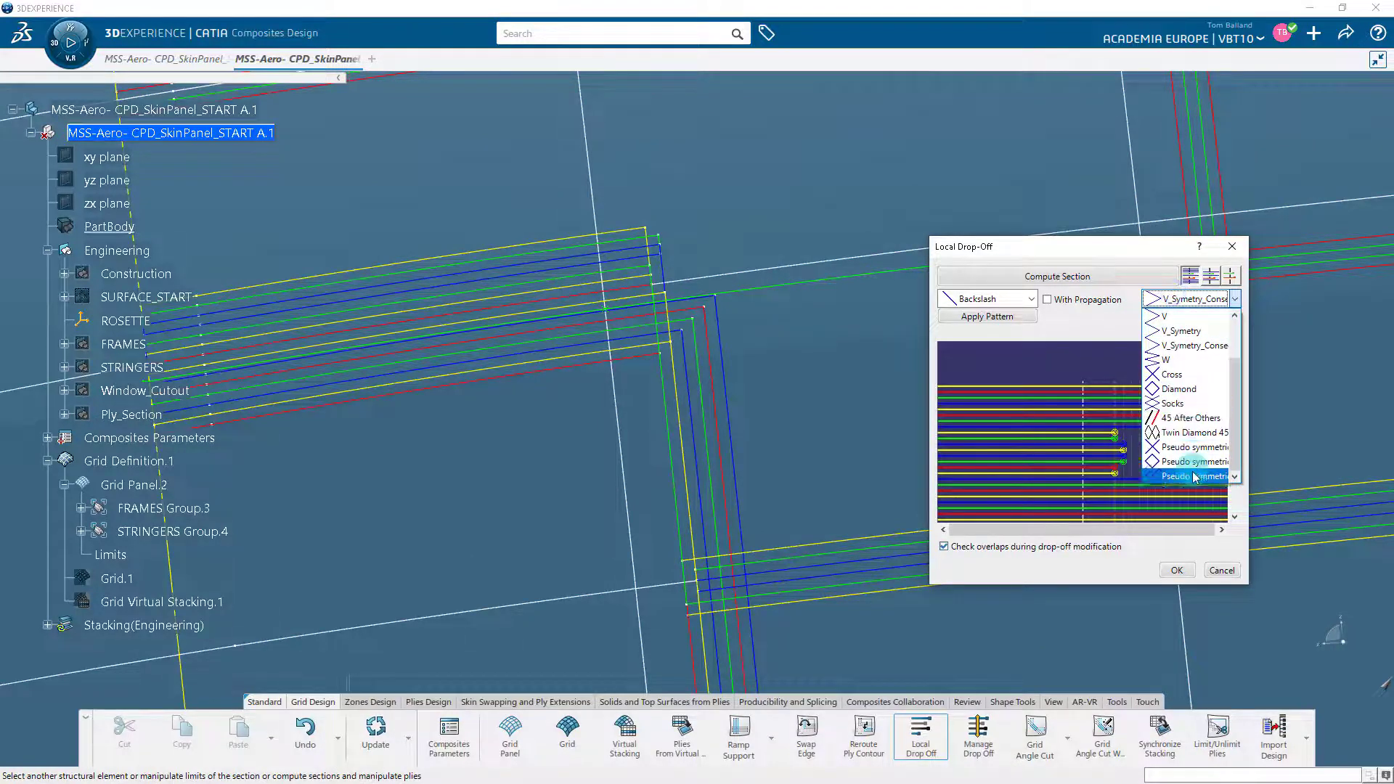
pyautogui.click(1195, 476)
pyautogui.click(1186, 318)
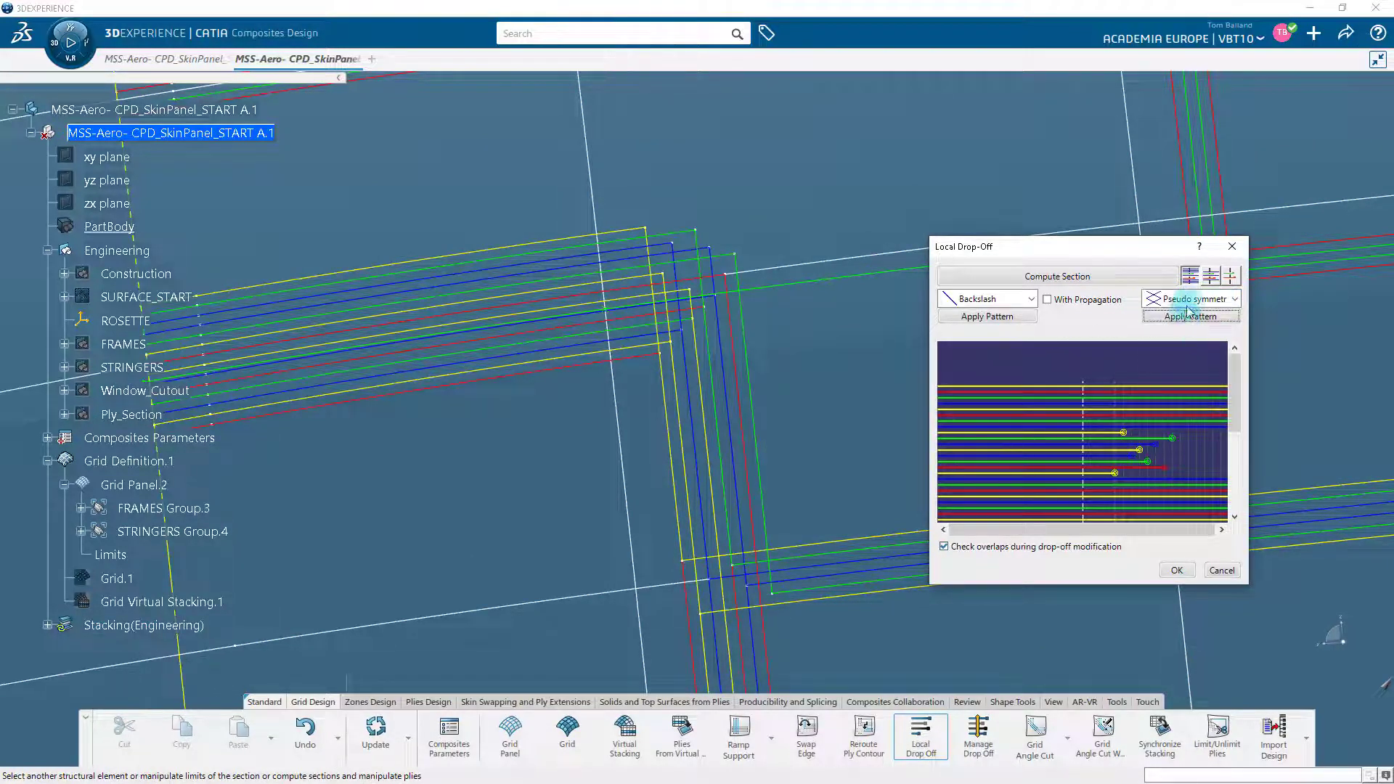
pyautogui.click(1191, 302)
pyautogui.click(1241, 387)
pyautogui.moveTo(1241, 388); pyautogui.dragTo(1236, 348)
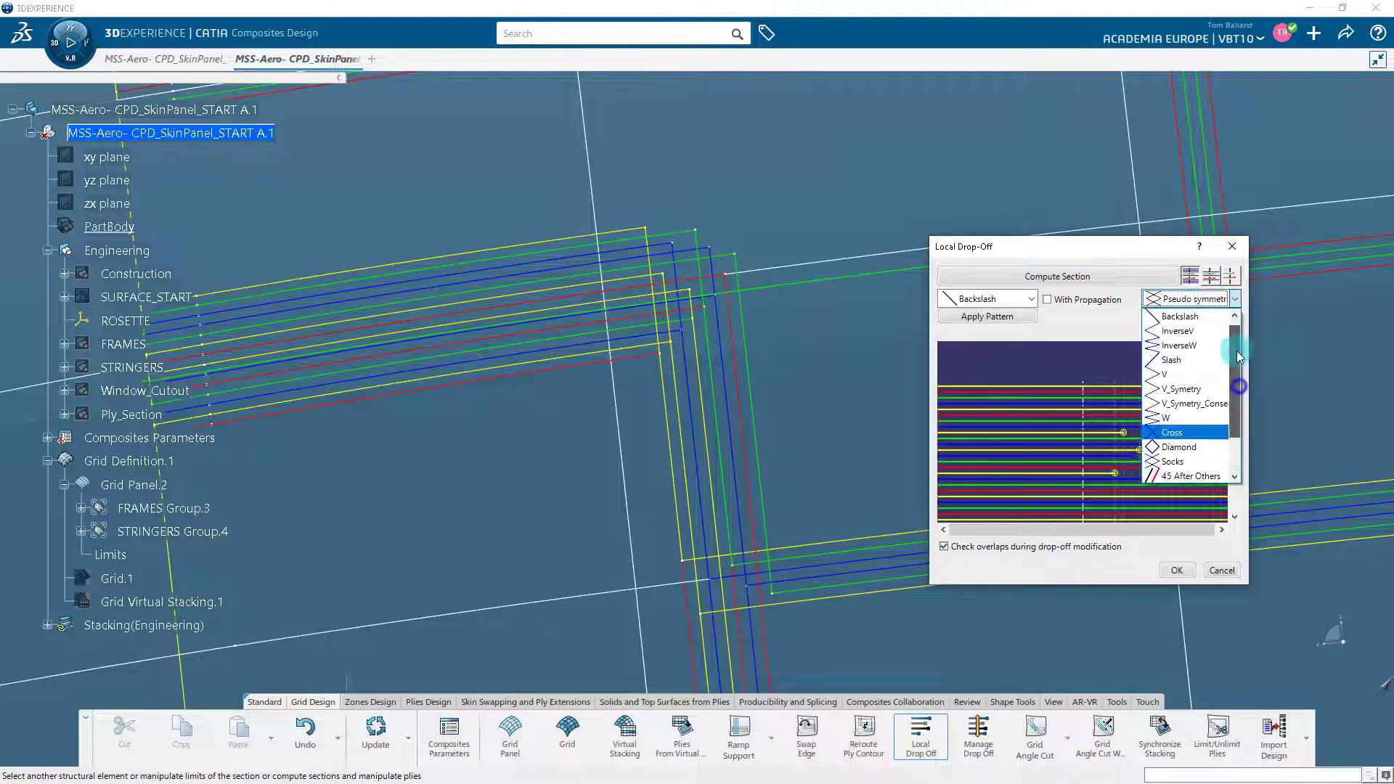
pyautogui.click(1178, 331)
pyautogui.click(1209, 318)
# Step: Reapply the Backslash pattern and drag Ply.44's drop-off to another ramp position
pyautogui.click(1212, 301)
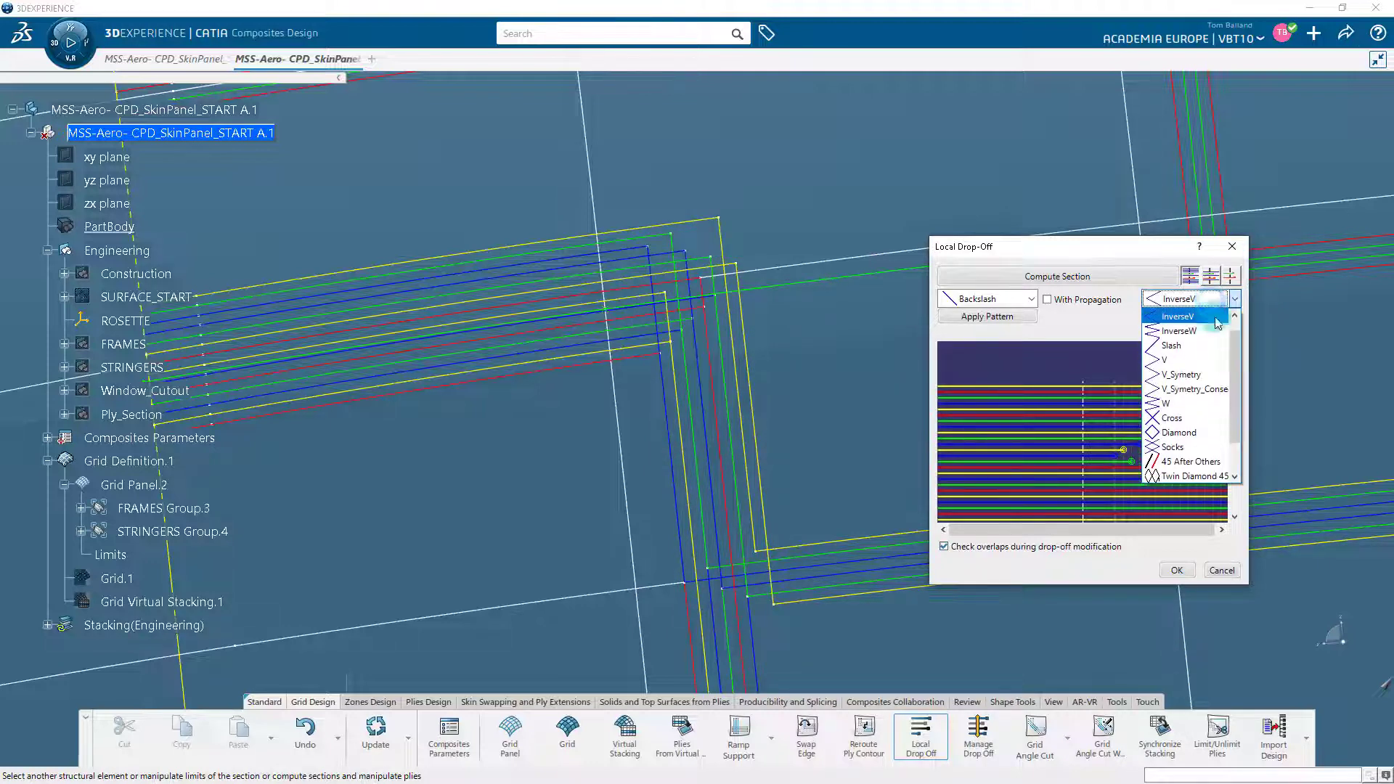
pyautogui.moveTo(1238, 359); pyautogui.dragTo(1237, 334)
pyautogui.click(1178, 316)
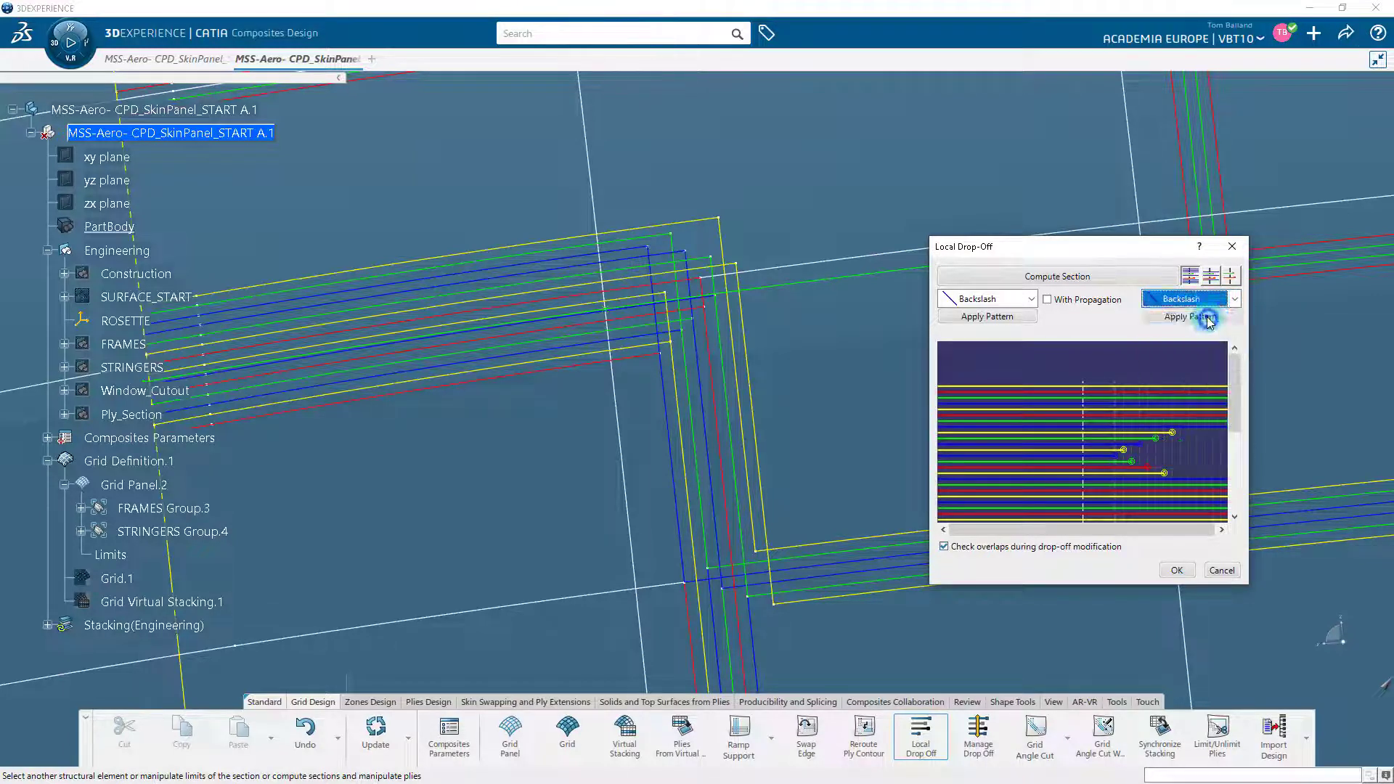
pyautogui.click(1207, 318)
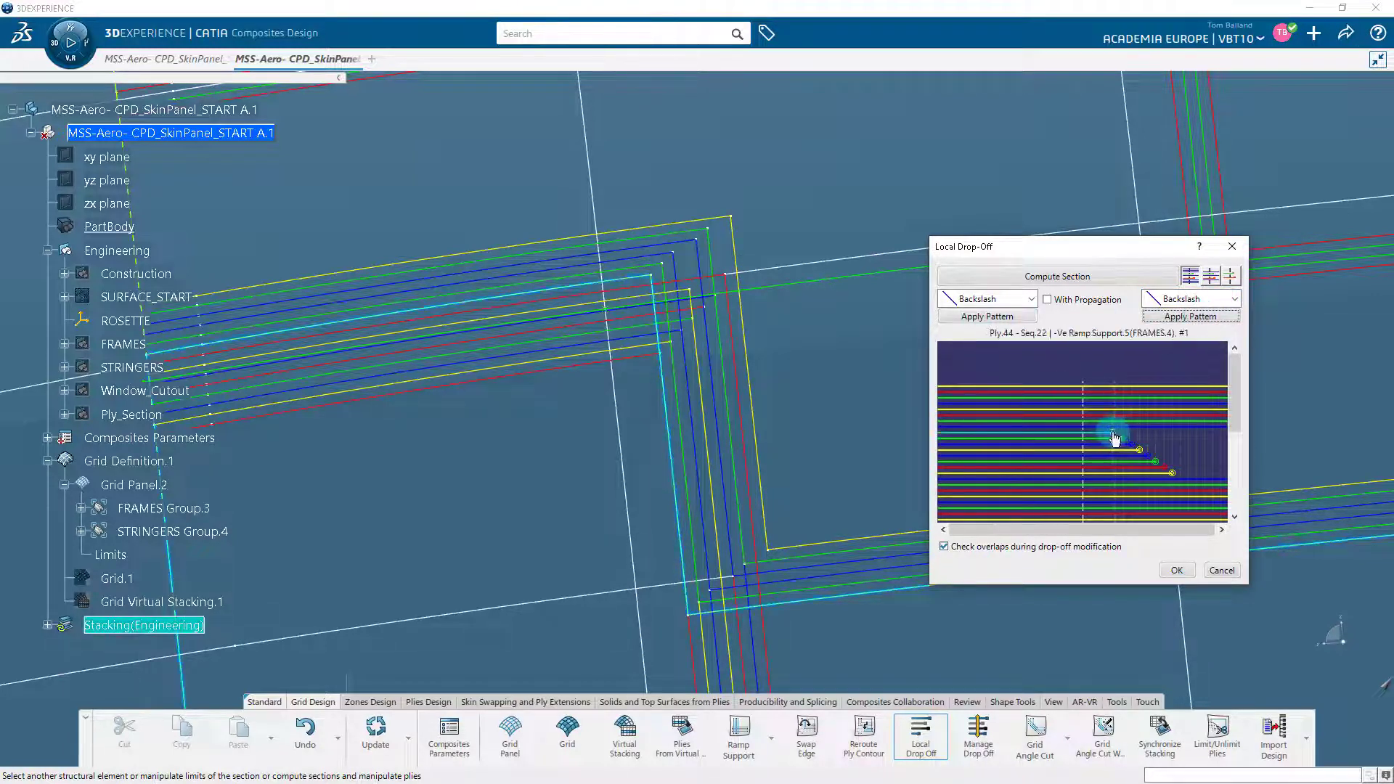
pyautogui.moveTo(1114, 433); pyautogui.dragTo(1142, 438)
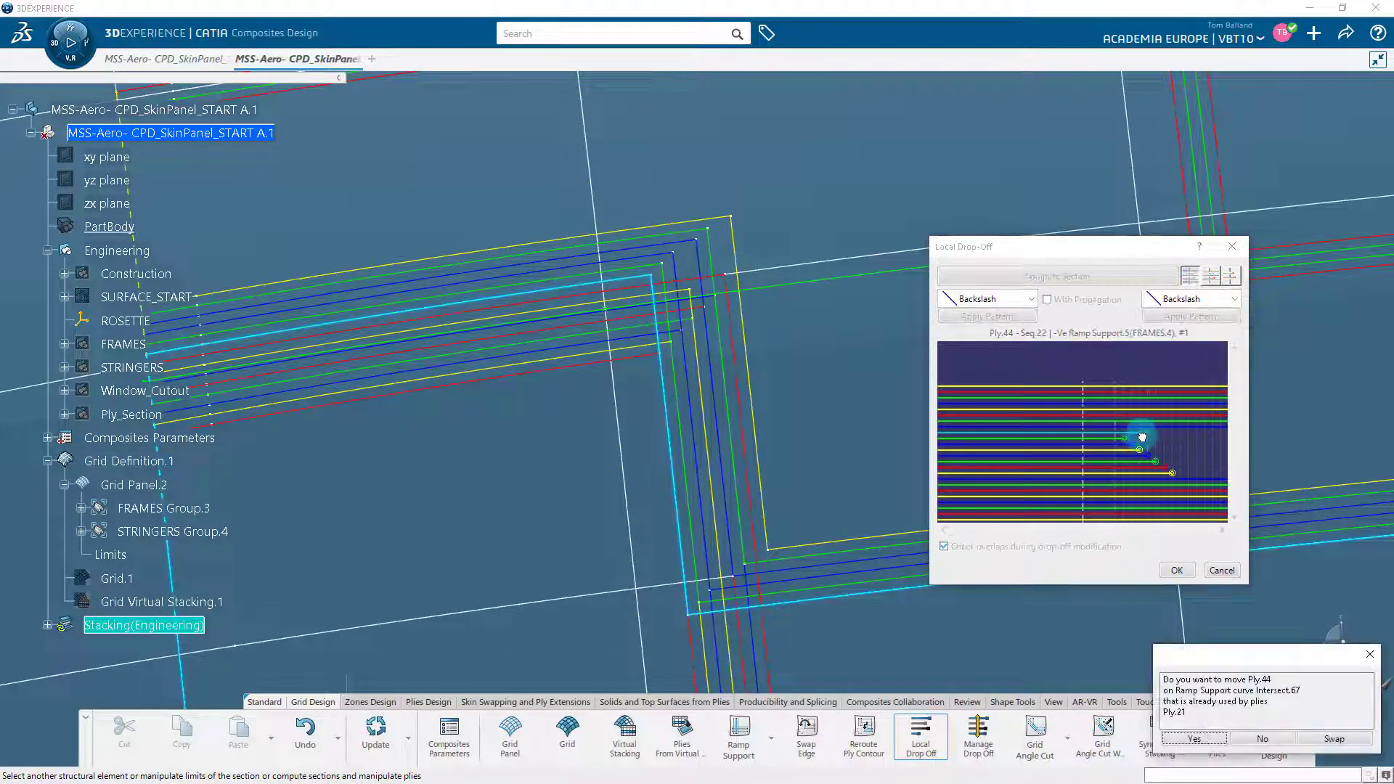
# Step: Decline moving Ply.44, confirm Local Drop-Off, close the Diagnostic List, and zoom out to the panel
pyautogui.click(1263, 739)
pyautogui.click(1177, 570)
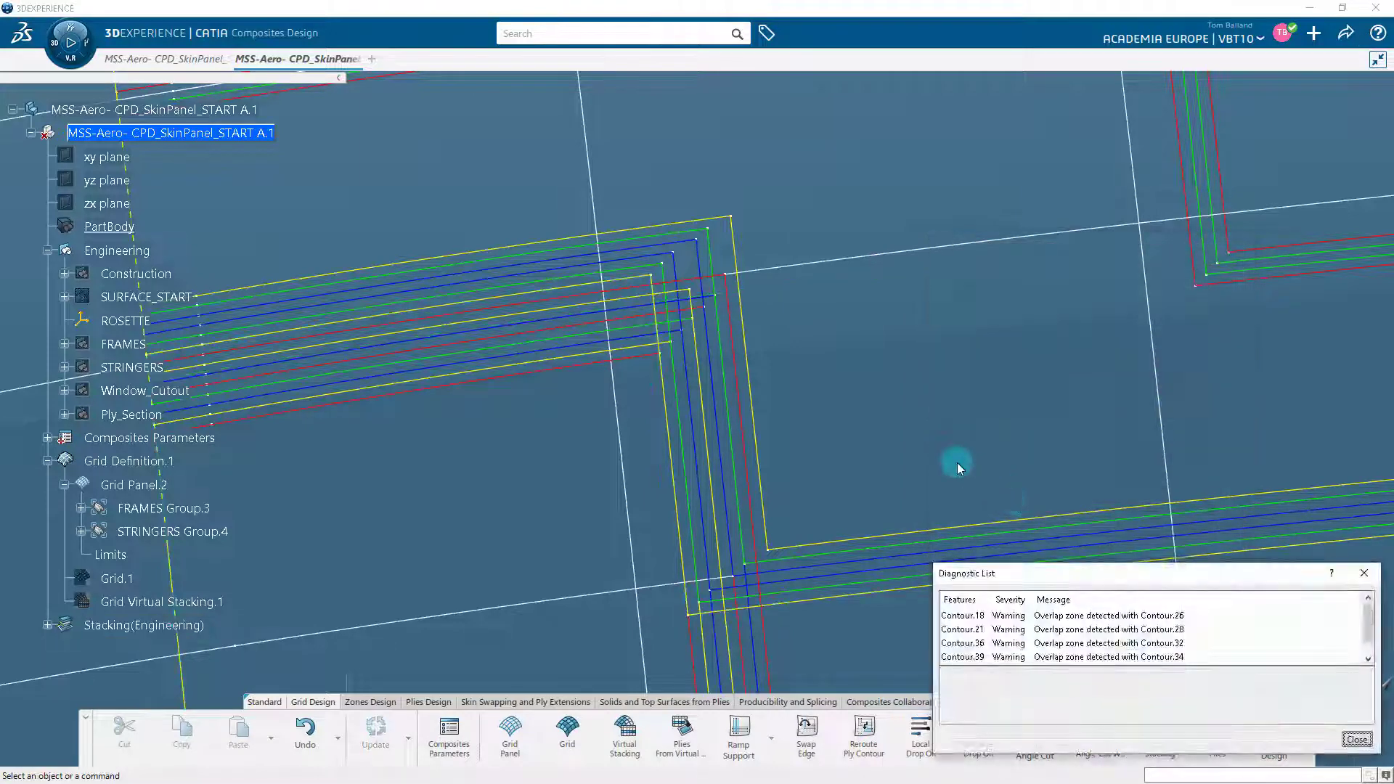
pyautogui.click(1359, 572)
pyautogui.click(906, 439)
pyautogui.moveTo(860, 417); pyautogui.dragTo(875, 460, button='middle')
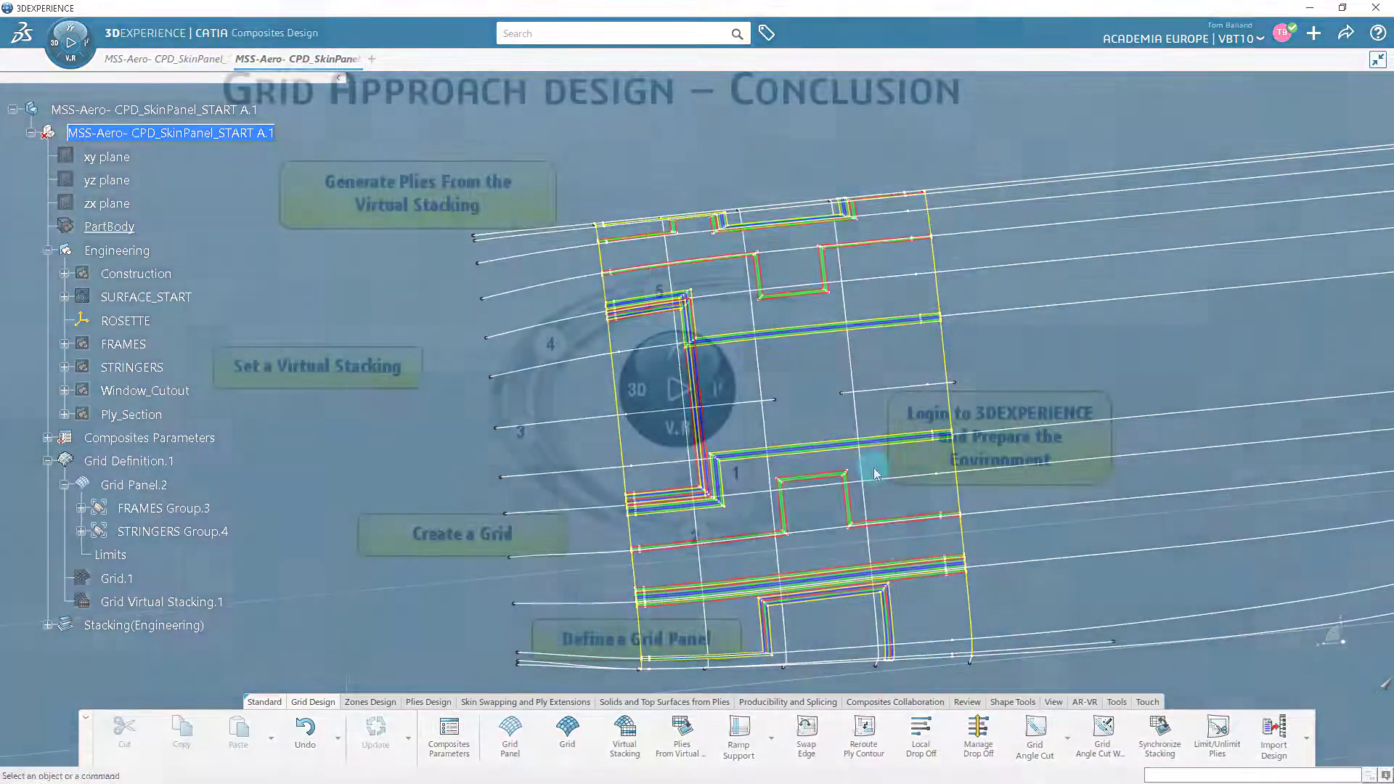